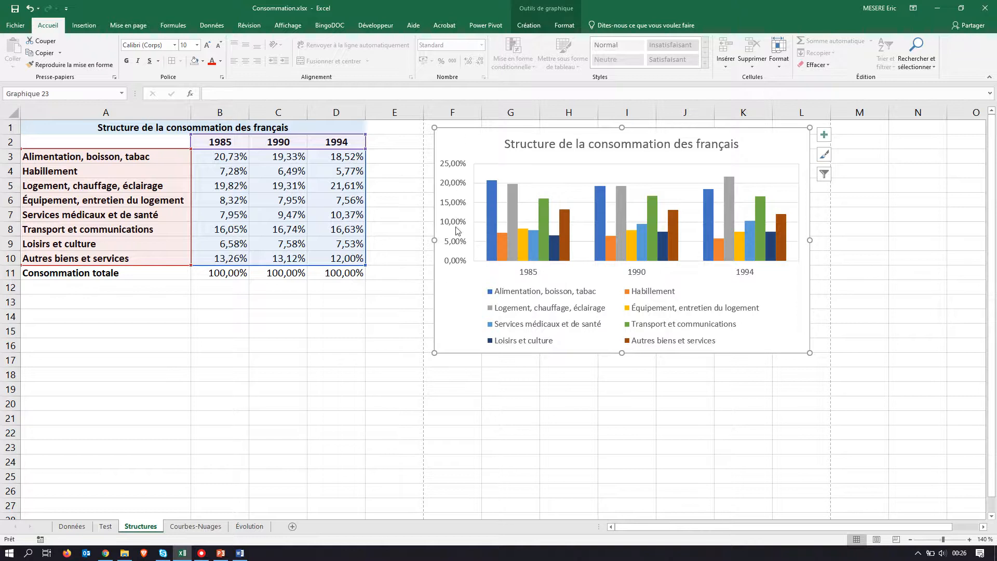
Step: Try swapping the existing chart's rows and columns against the PDF model, and revert the swap
left_click(527, 26)
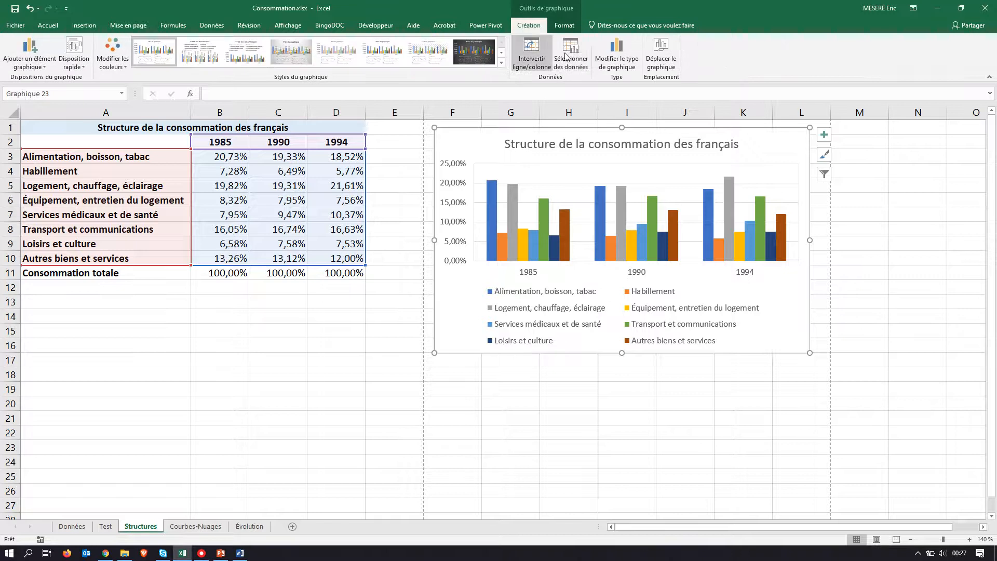
left_click(532, 53)
key("alt+Tab")
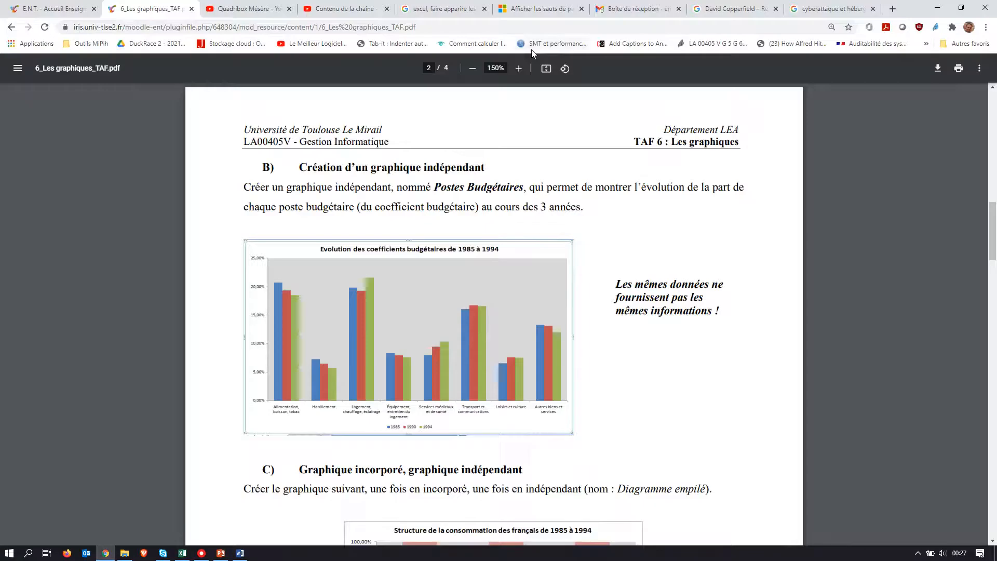
key("alt+Tab")
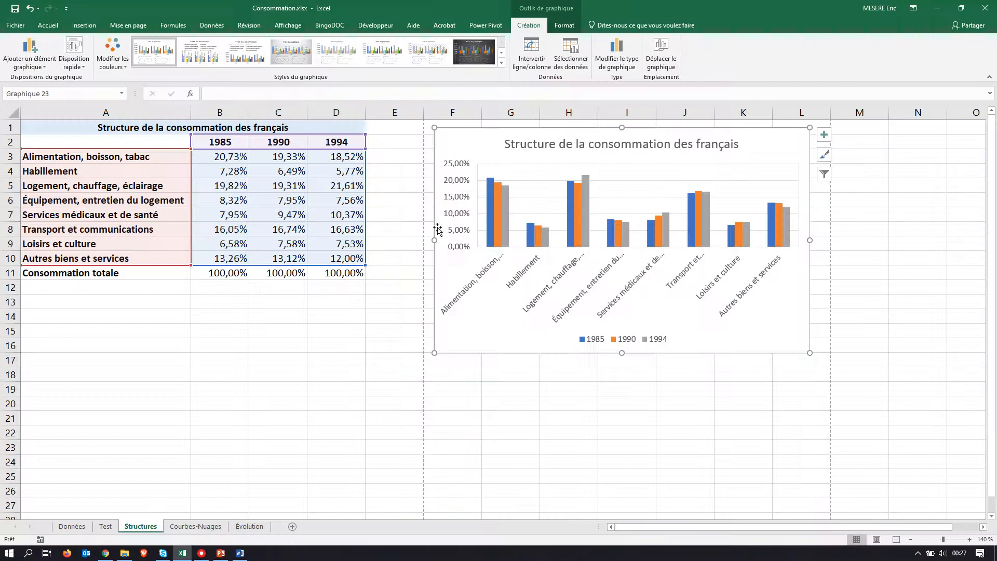
left_click(531, 52)
left_click(301, 375)
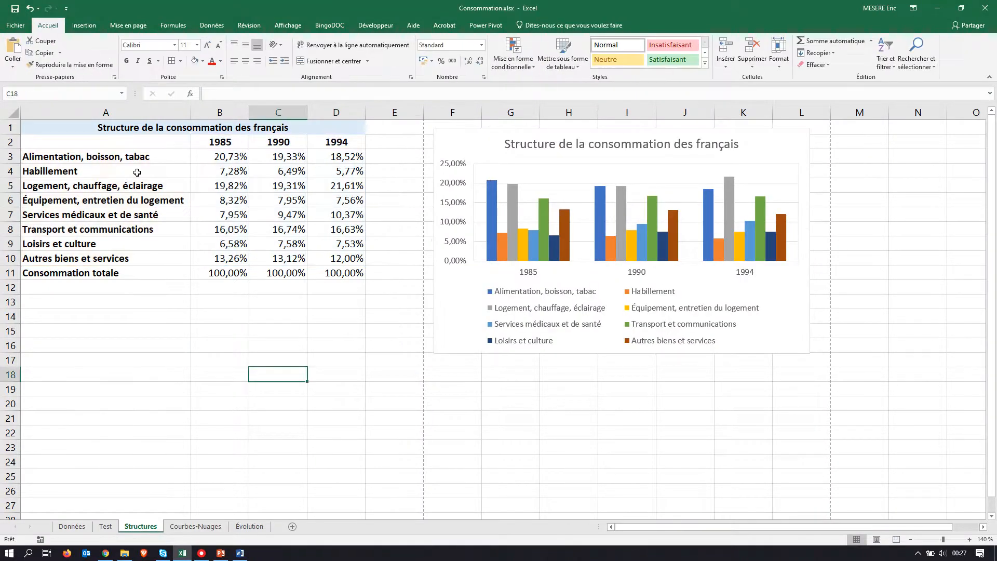
Step: Insert a recommended clustered column chart (Histogramme groupé) from A2:D10 and place it below the data table
mouse_move(45, 141)
left_mouse_down()
mouse_move(343, 244)
mouse_move(348, 258)
left_mouse_up()
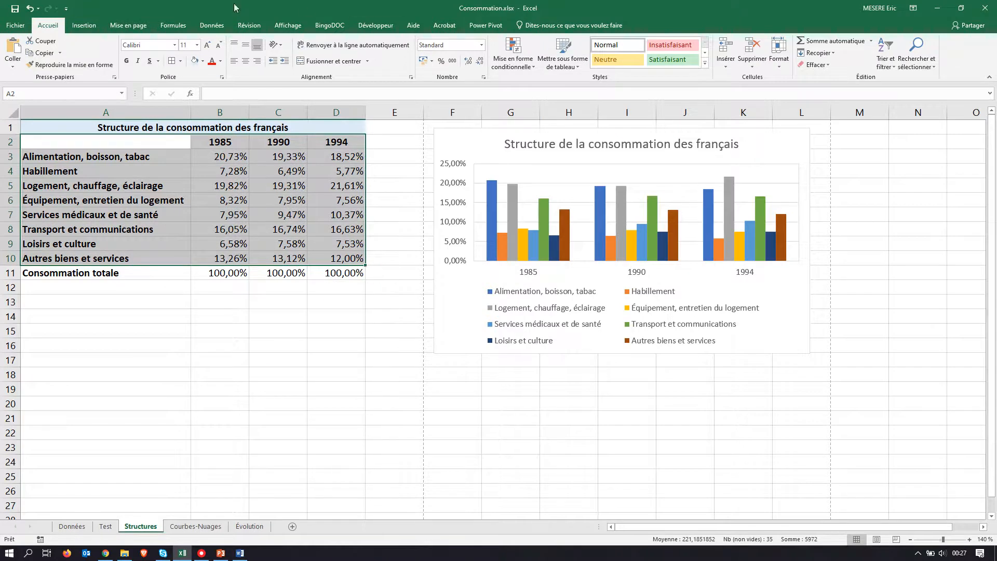
left_click(83, 29)
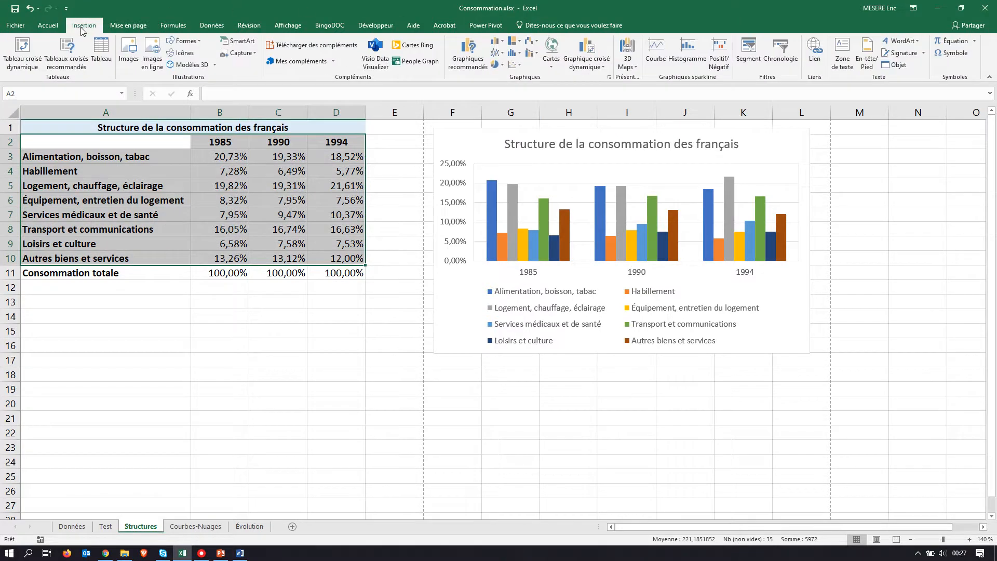
left_click(467, 60)
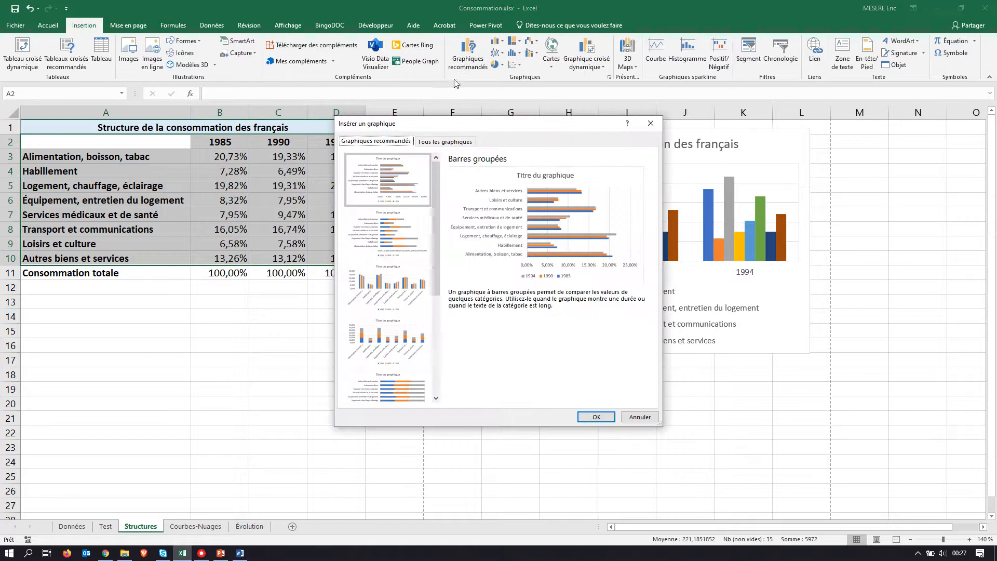
left_click(403, 276)
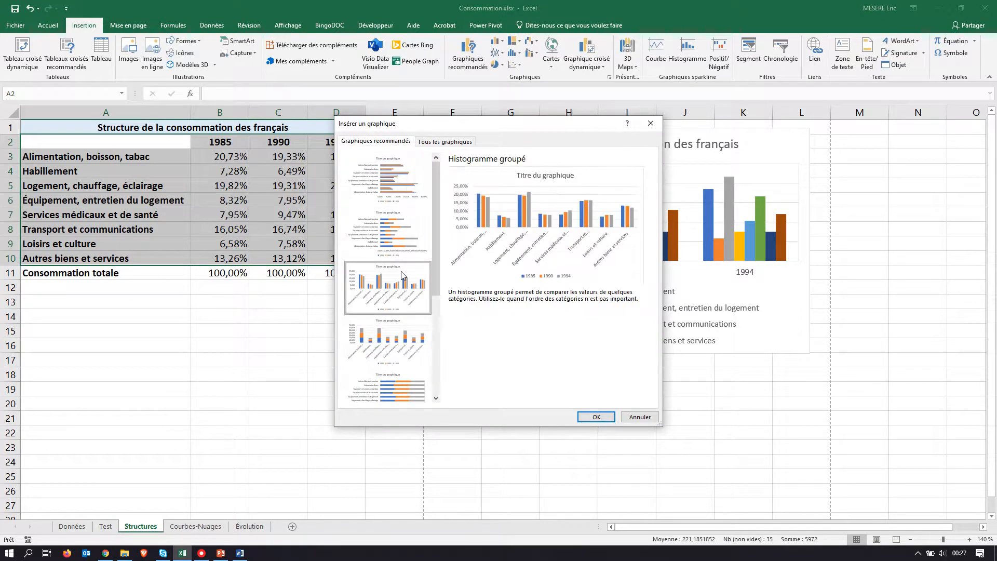
left_click(595, 417)
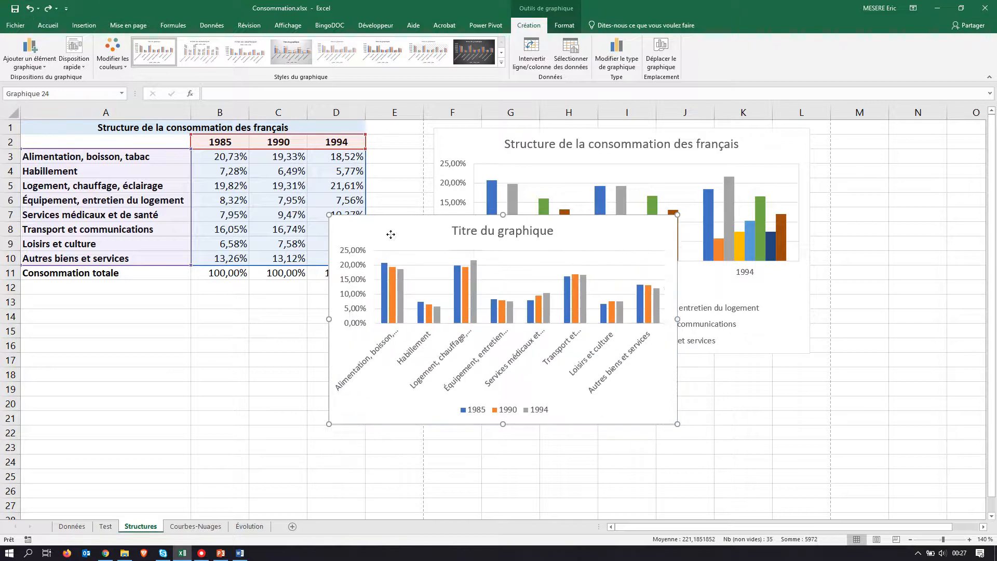
left_click_drag(384, 228, 78, 300)
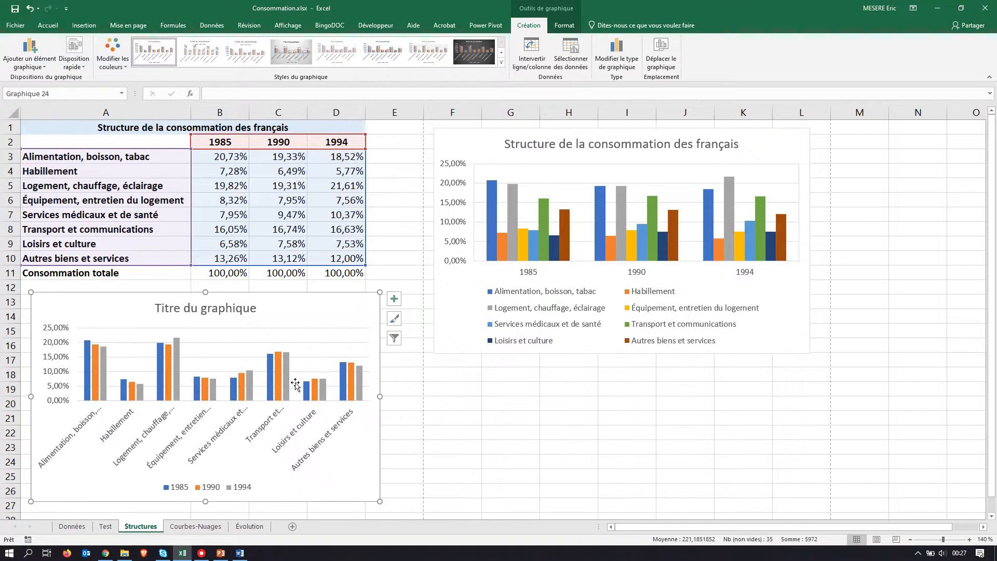
Step: Replace the new chart's title with the heading copied from cell A1, "Structure de la consommation des français"
key("alt+Tab")
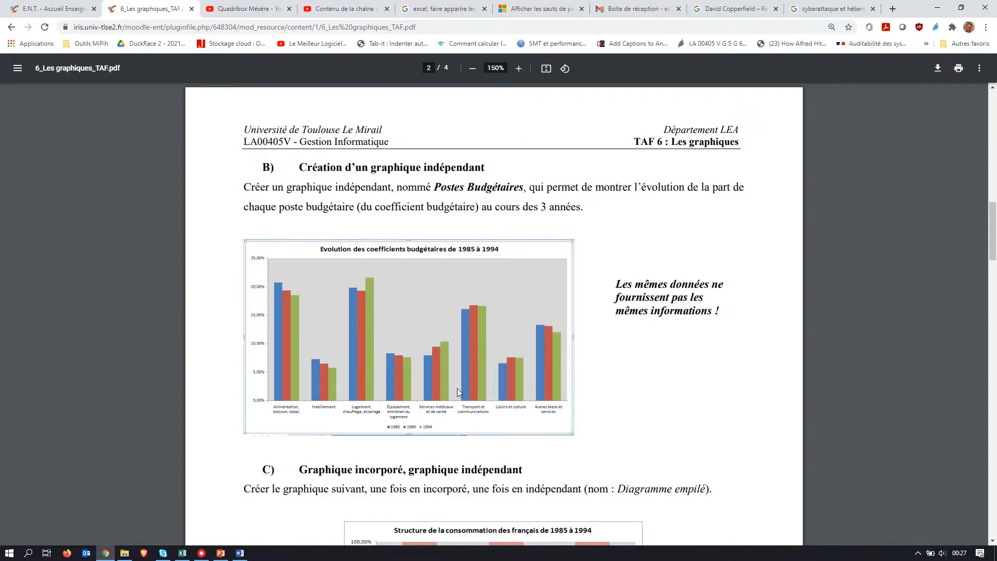
key("alt+Tab")
left_click(187, 126)
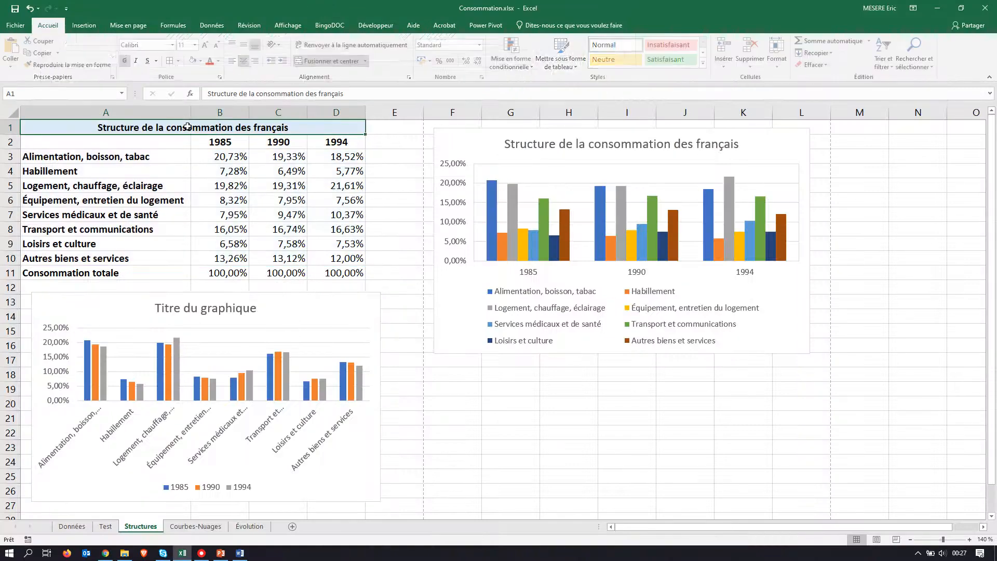
left_click_drag(346, 93, 203, 91)
key("ctrl+c")
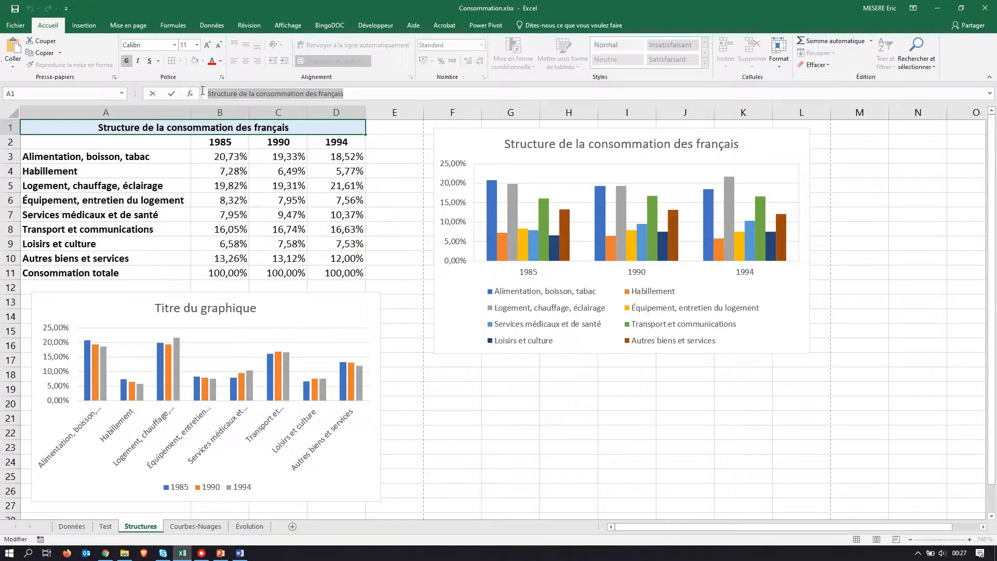
left_click(173, 308)
triple_click(173, 308)
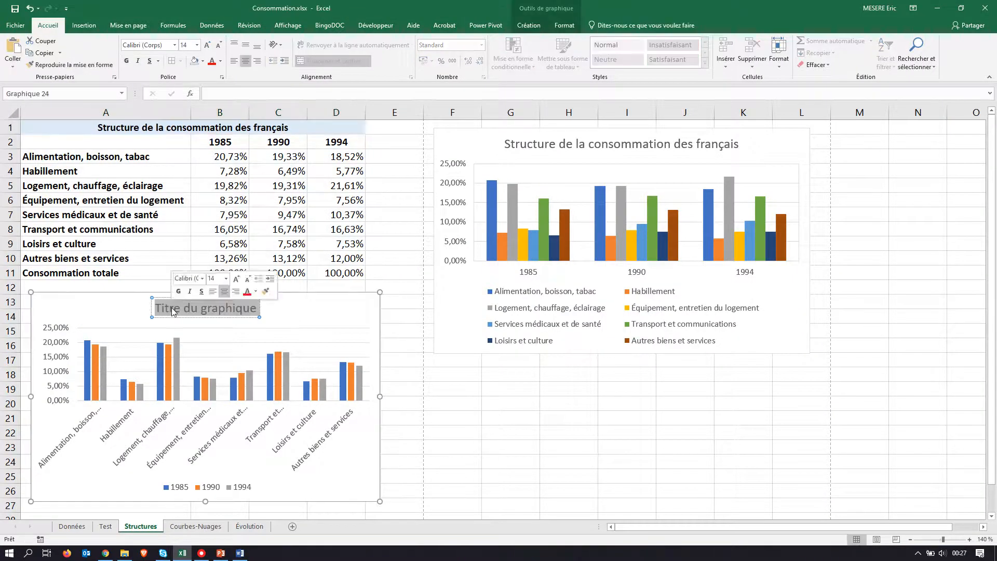
key("ctrl+v")
left_click(337, 310)
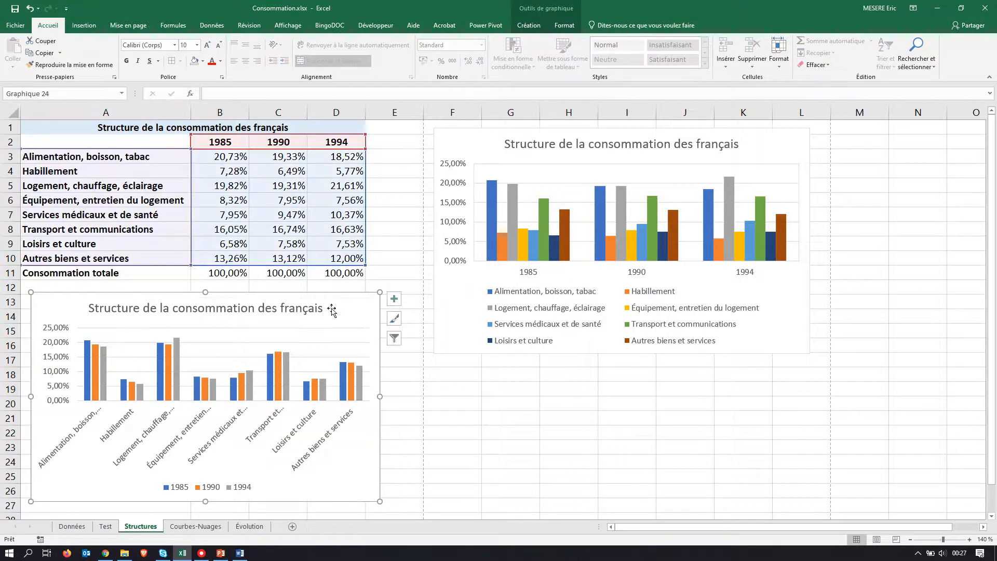
Step: Check the model chart's title in the PDF and append "de 1985 à 1994" to the new chart's title
key("alt+Tab")
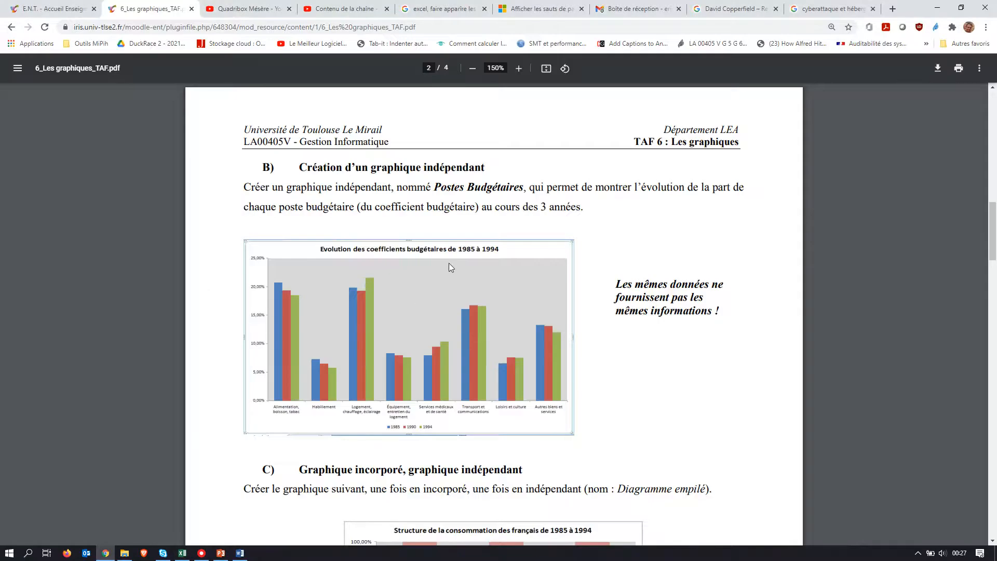
key("alt+Tab")
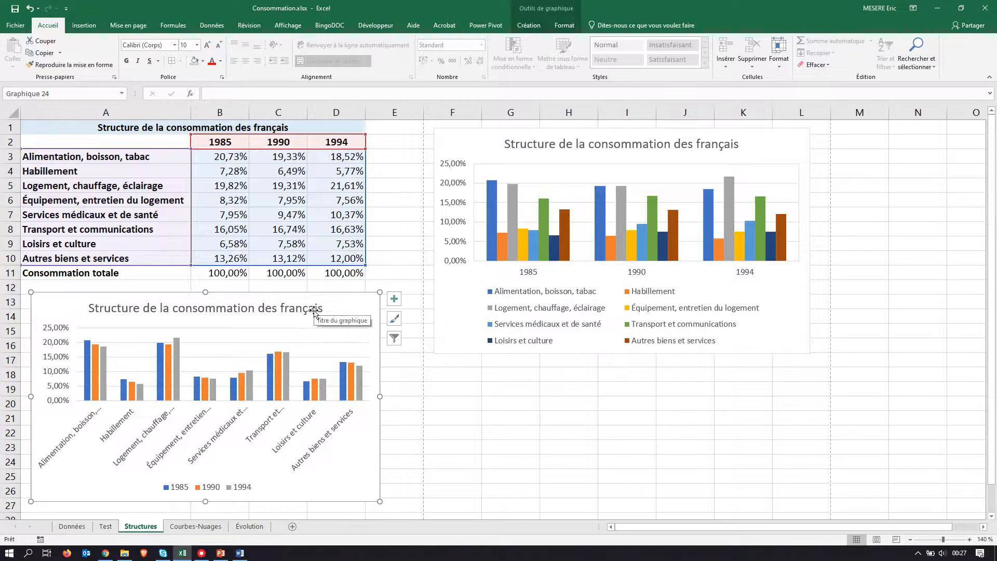
left_click(318, 307)
left_click(318, 307)
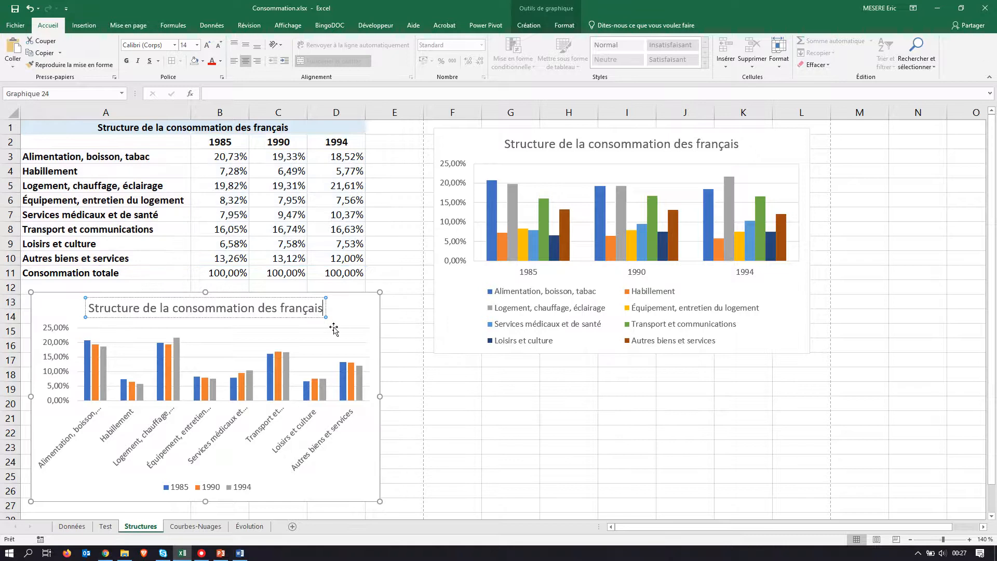
type("de")
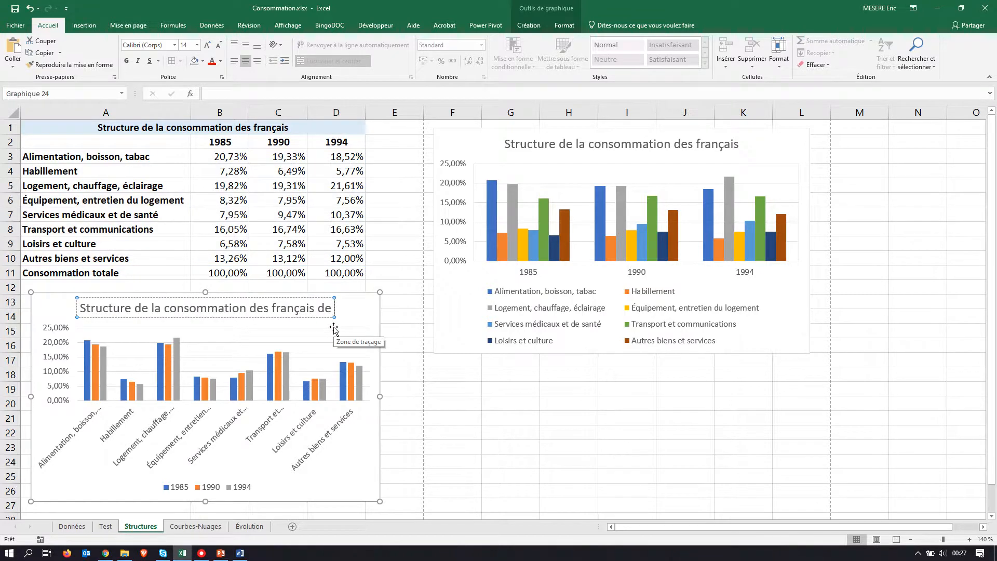
type(" 1985 à ")
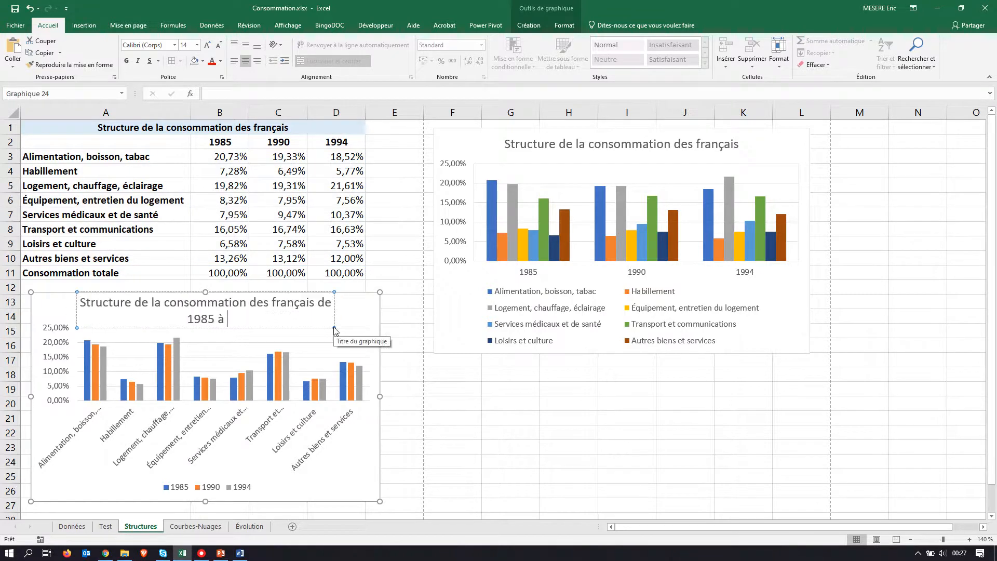
type("1994")
left_click(387, 346)
left_click(275, 310)
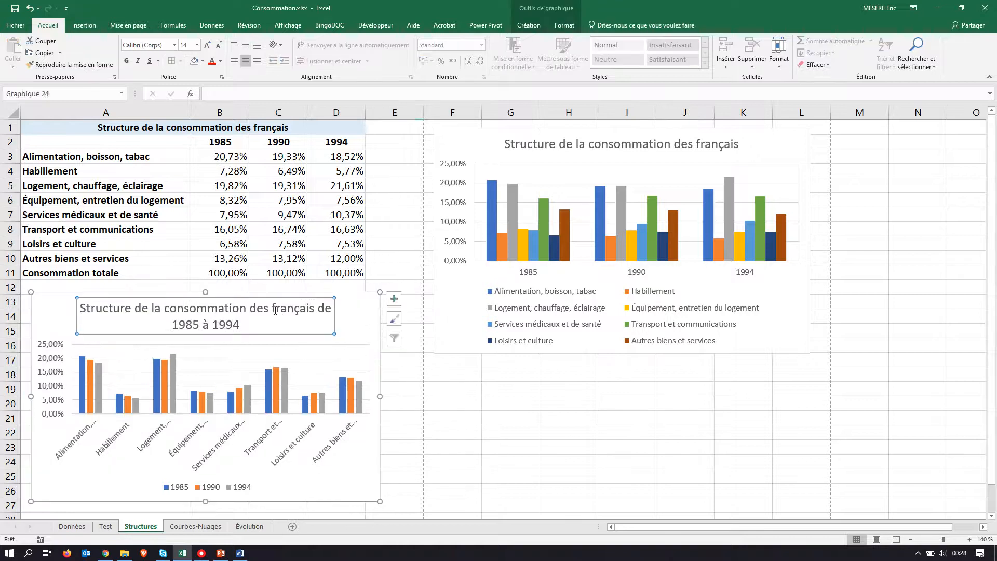
left_click(433, 396)
Step: Check the PDF instruction for an independent chart and move the new column chart to its own new sheet
key("alt+Tab")
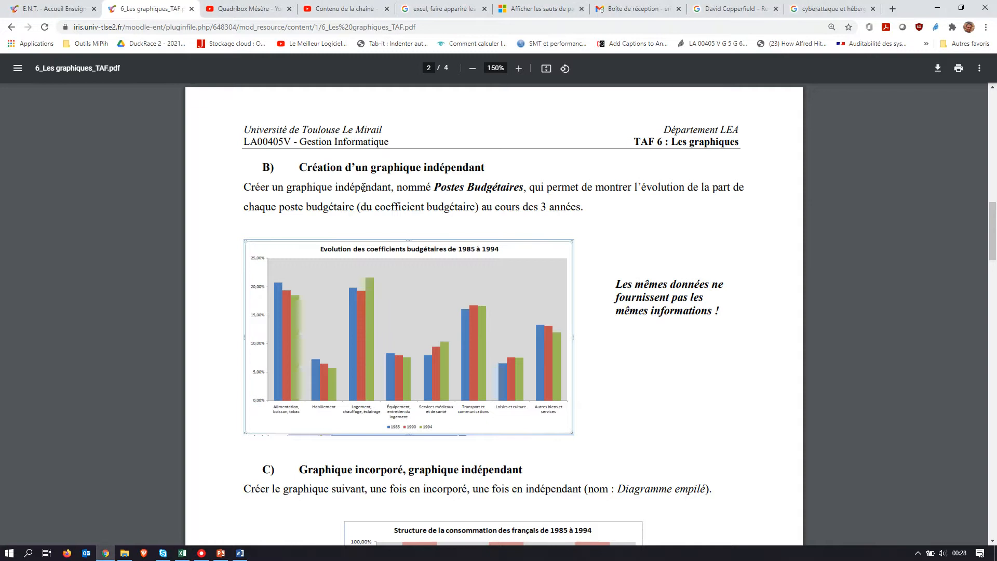
left_click_drag(288, 188, 393, 189)
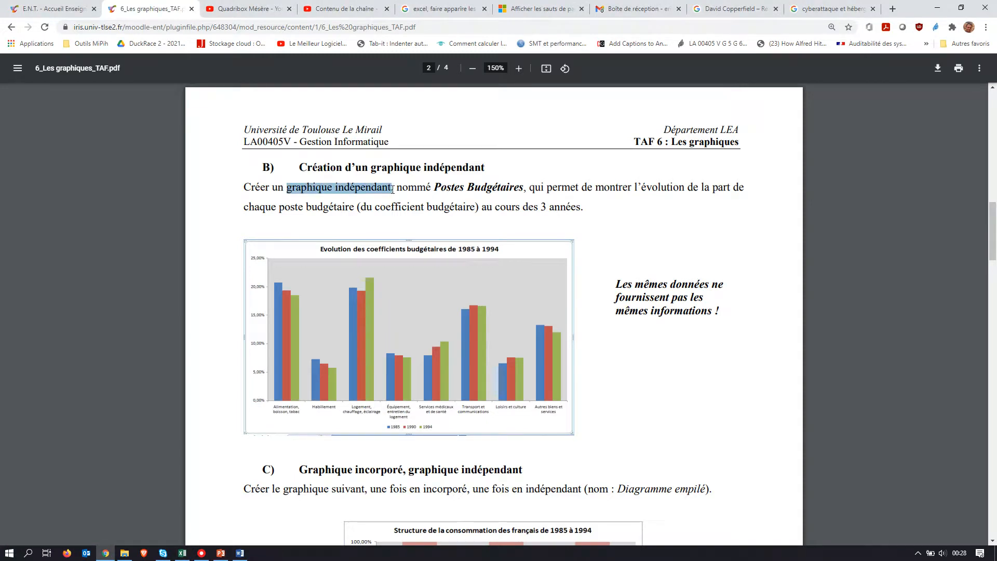
key("alt+Tab")
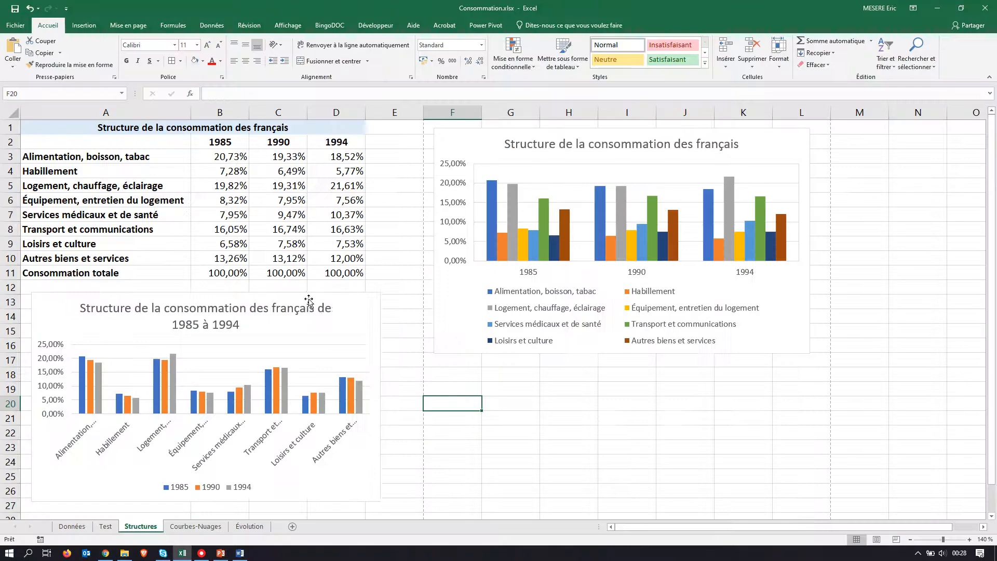
left_click(355, 306)
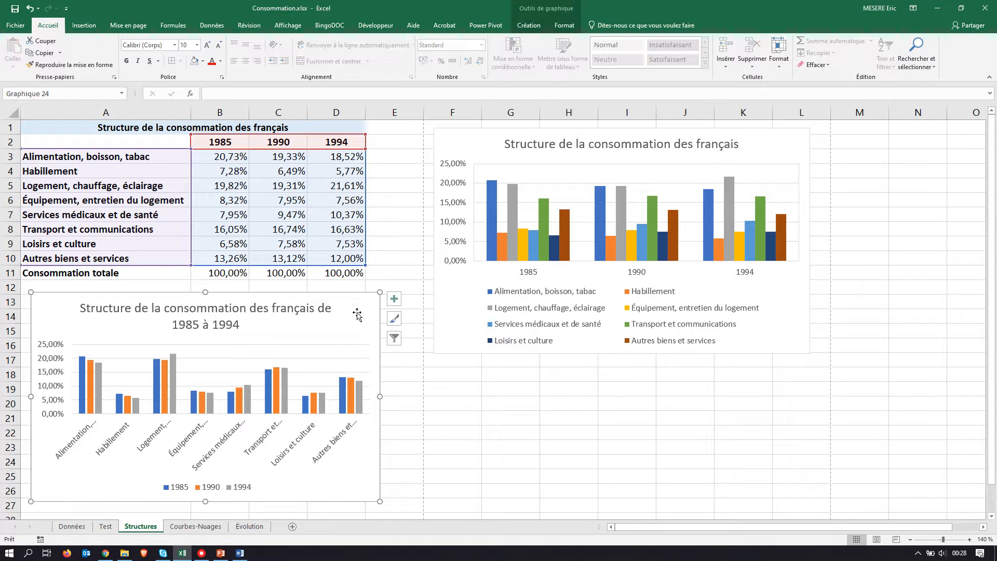
left_click(529, 25)
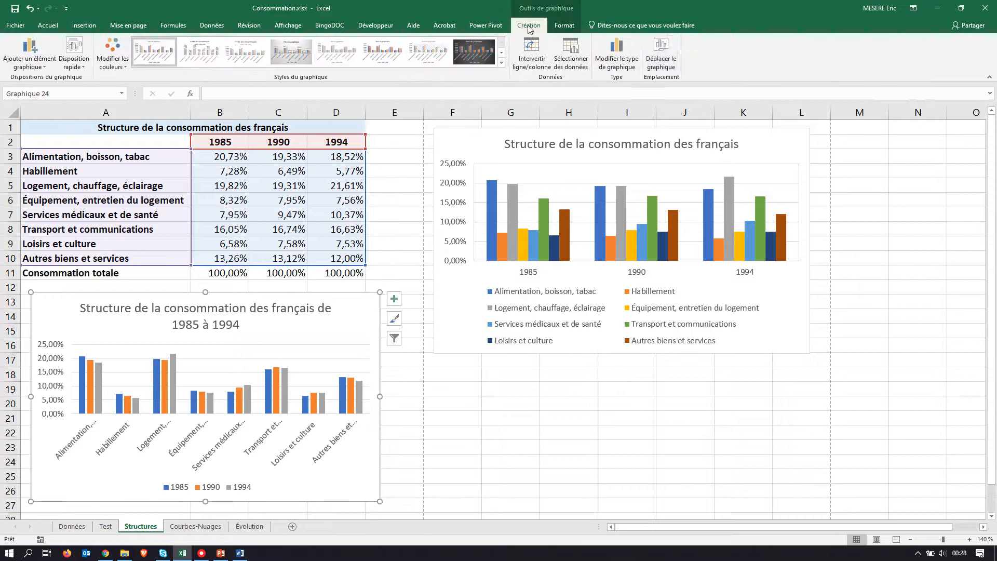
left_click(664, 60)
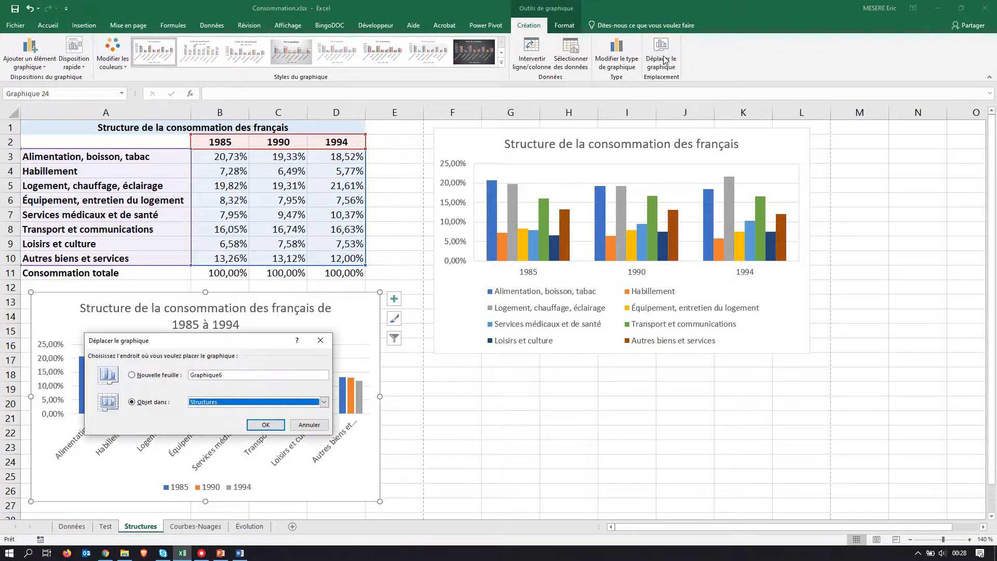
left_click(131, 375)
left_click(261, 424)
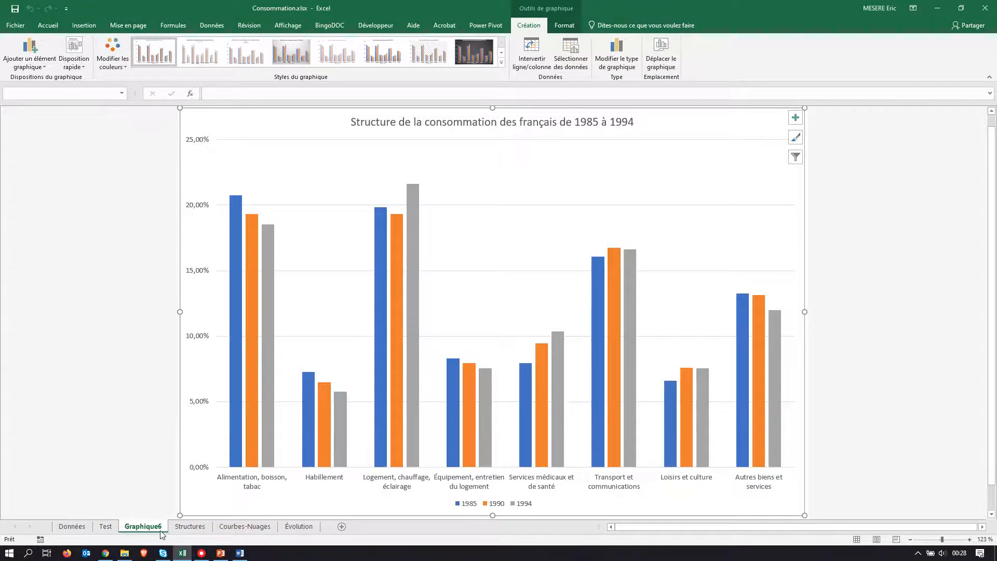
Step: Copy the name "Postes Budgétaires" from the PDF assignment and rename the new chart sheet with it
key("alt+Tab")
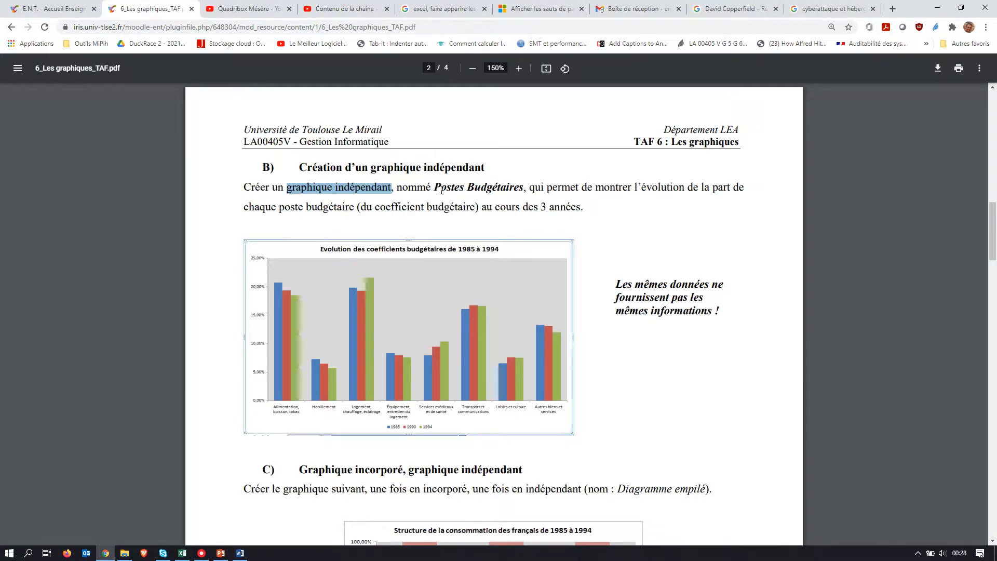
left_click_drag(433, 188, 520, 189)
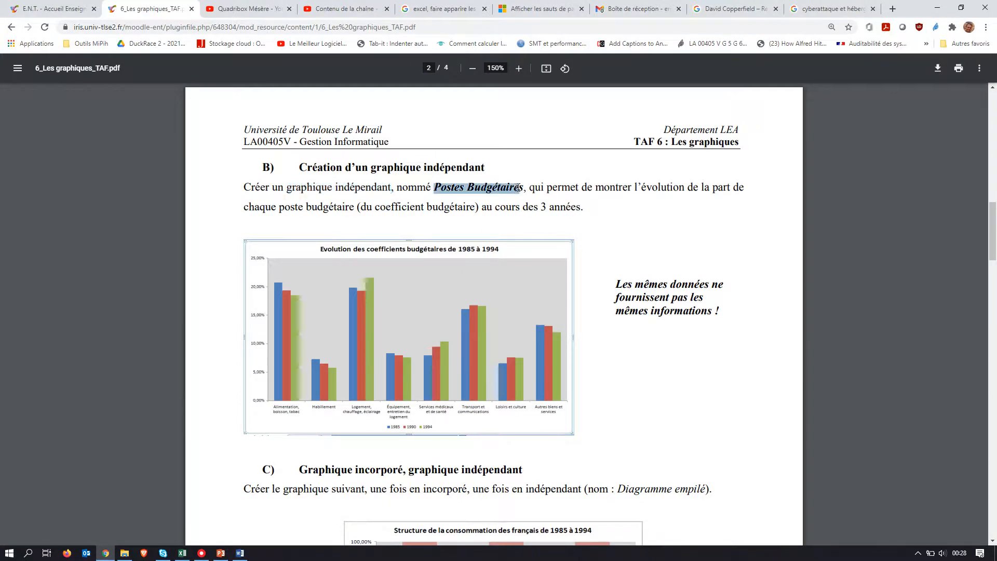
left_click(182, 553)
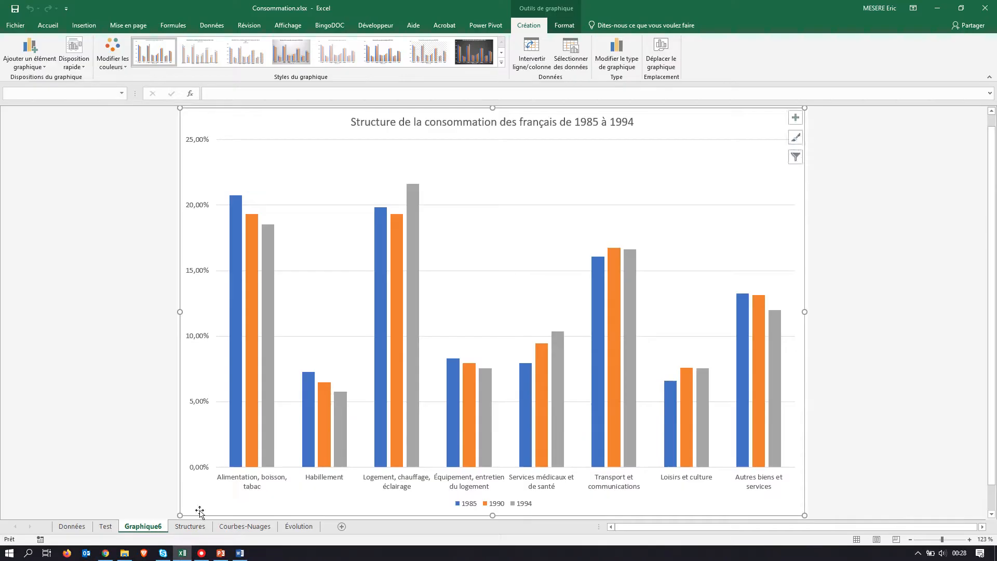
double_click(141, 528)
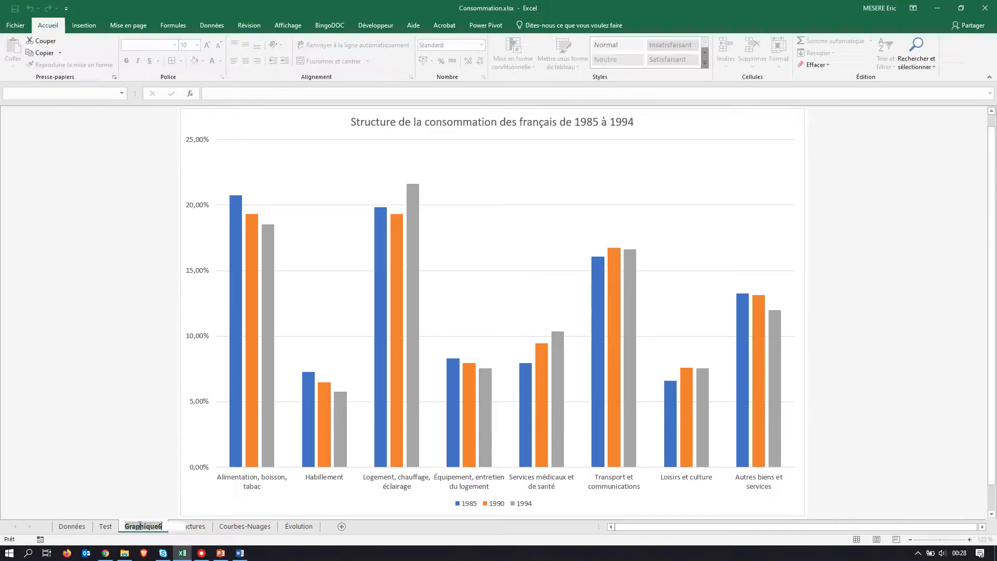
type("Postes Budgétaires")
key("Return")
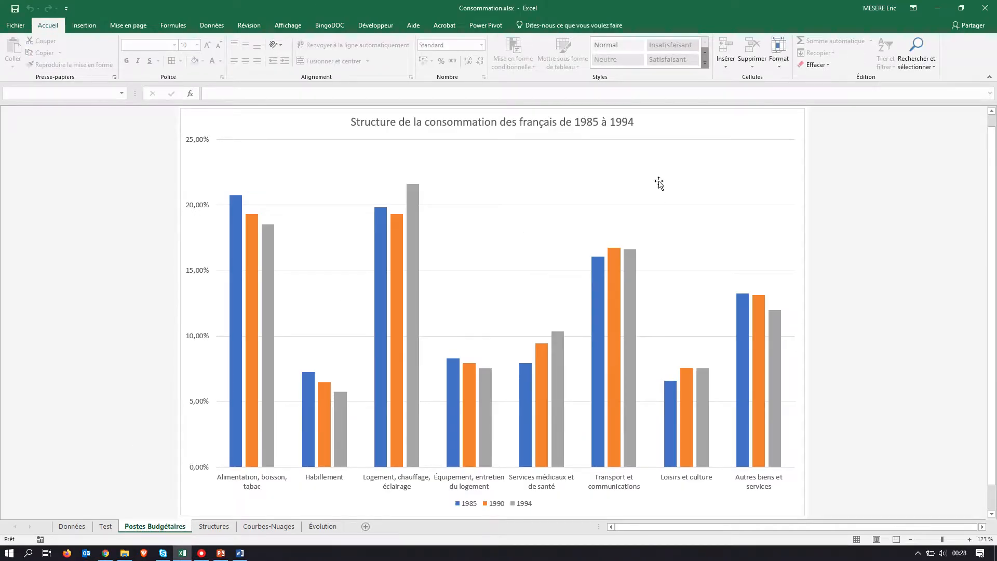
Step: Check the model chart in the PDF and set the column series overlap (Superposition de séries) to 0 %
left_click(659, 183)
key("alt+Tab")
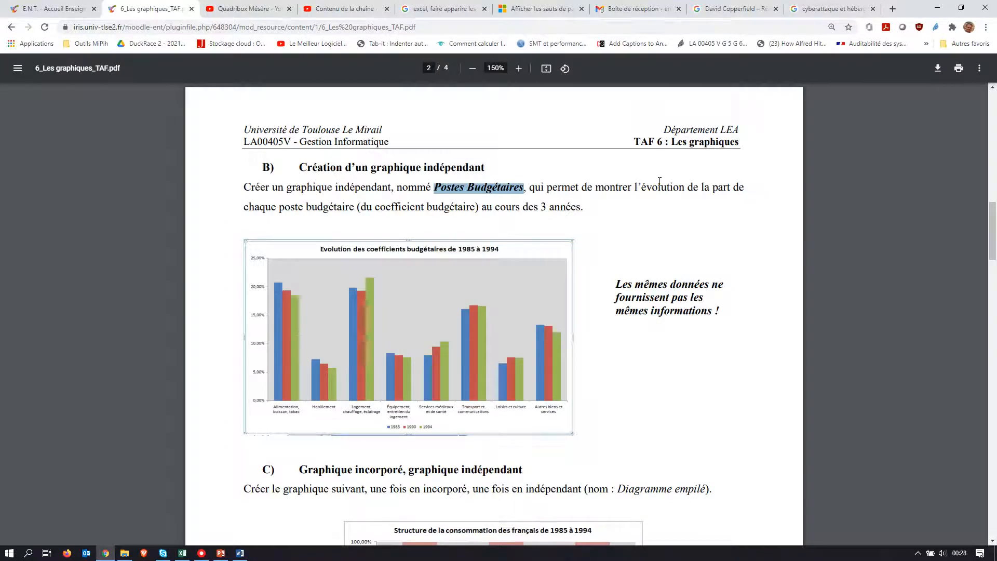
key("alt+Tab")
left_click(414, 229)
right_click(413, 230)
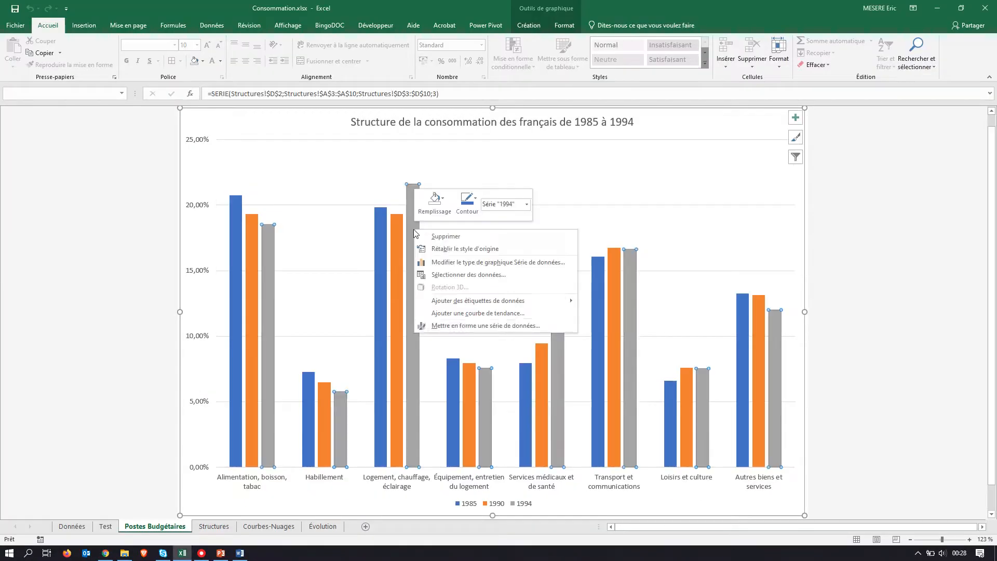
left_click(480, 326)
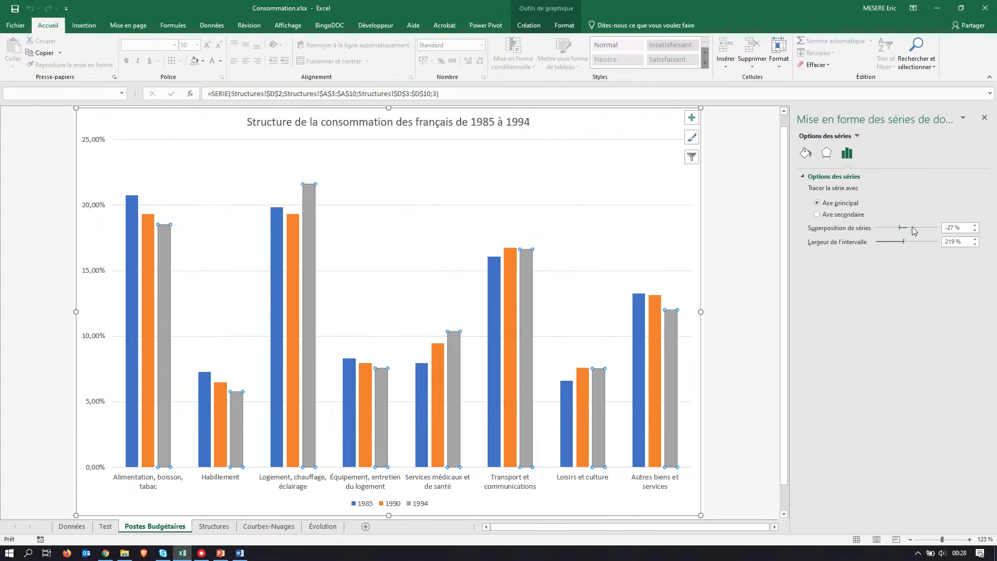
left_click(975, 232)
left_click(975, 232)
left_click(975, 232)
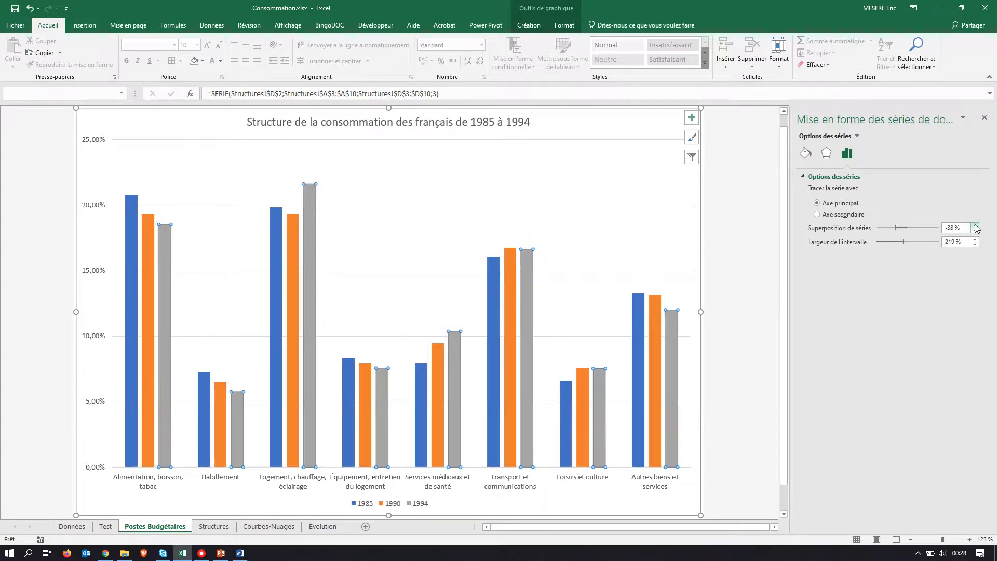
left_click(975, 225)
left_click(975, 226)
left_click(976, 226)
left_click(975, 225)
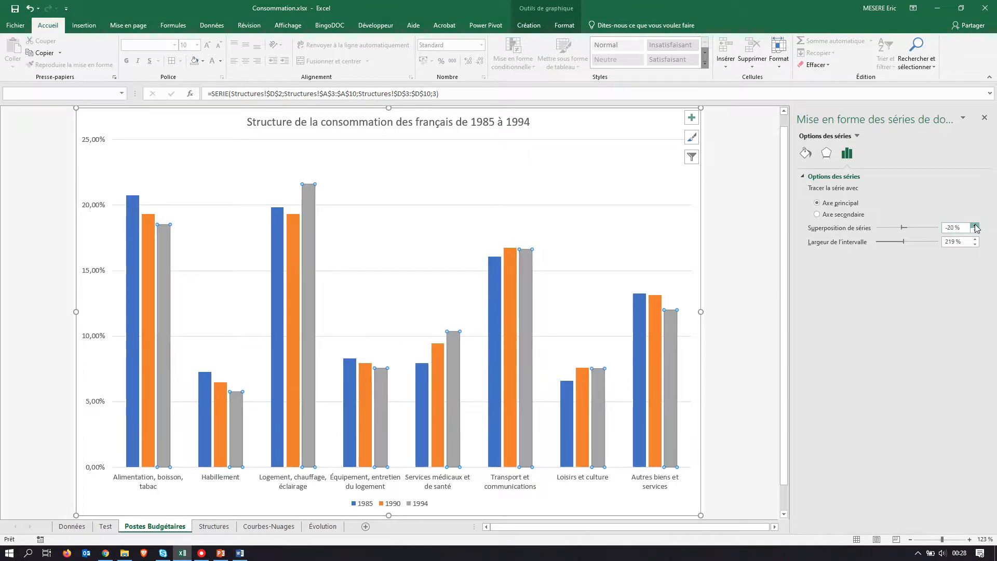
left_click(976, 226)
left_click(975, 226)
left_click(976, 226)
left_click(976, 226)
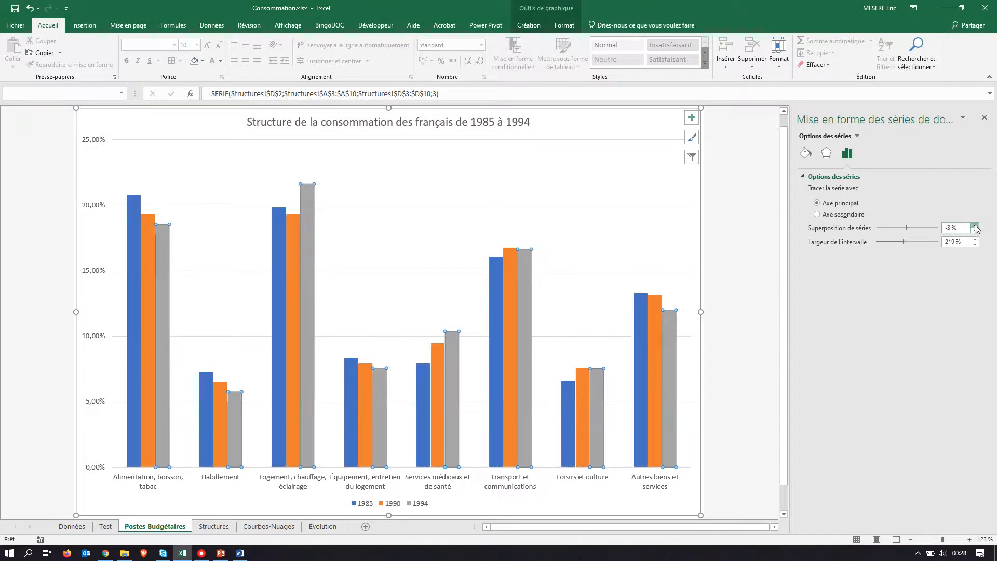
left_click(976, 226)
left_click(976, 226)
left_click(975, 226)
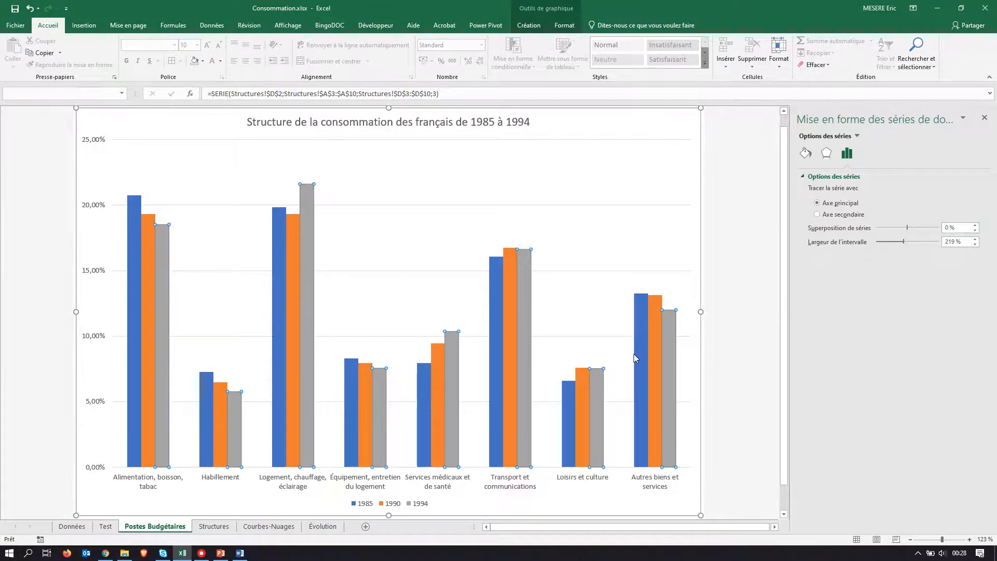
Step: Compare the chart with the PDF model and apply the green, blue and gold colour palette to it
key("alt+Tab")
key("alt+Tab")
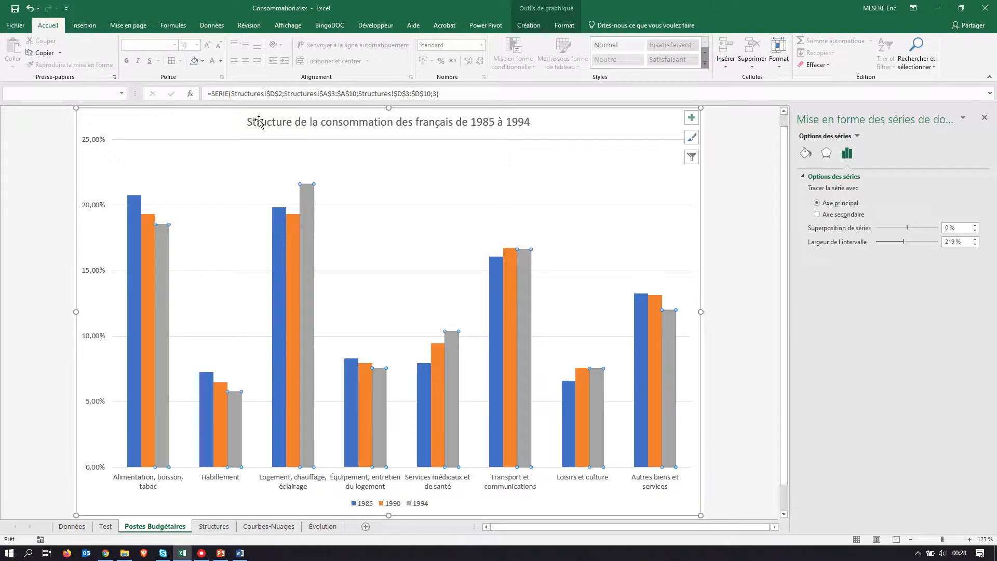
left_click(536, 28)
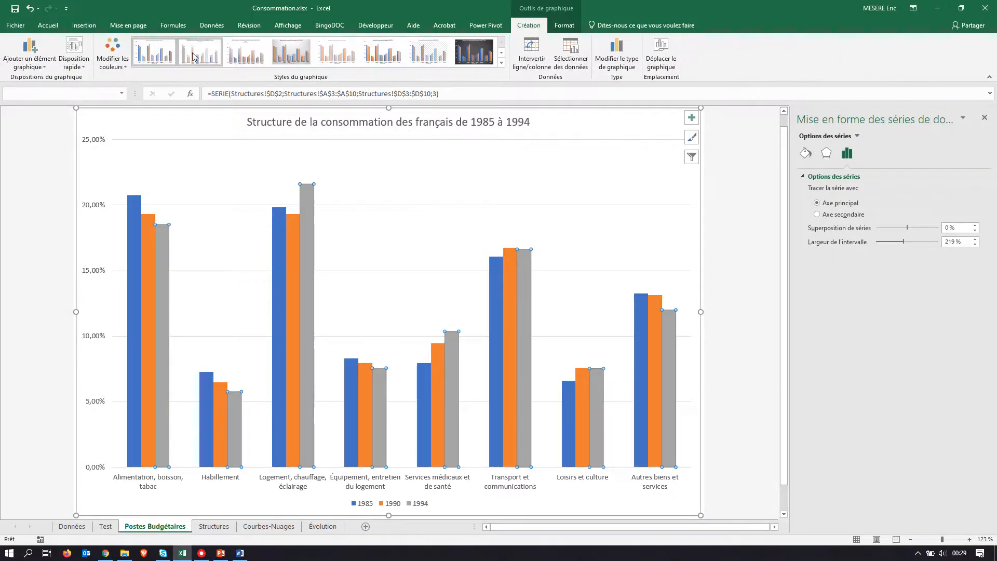
left_click(121, 61)
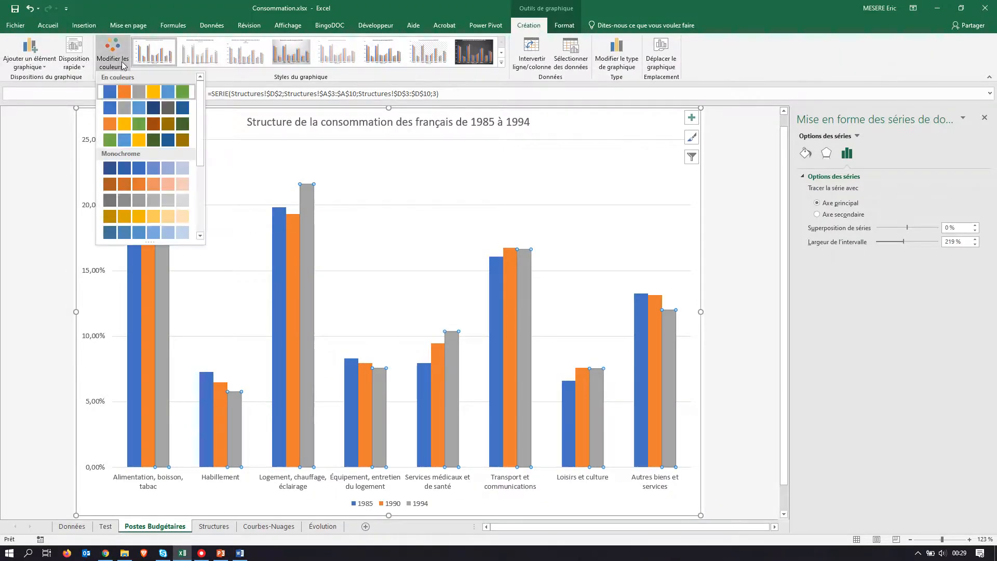
left_click(130, 141)
key("alt+Tab")
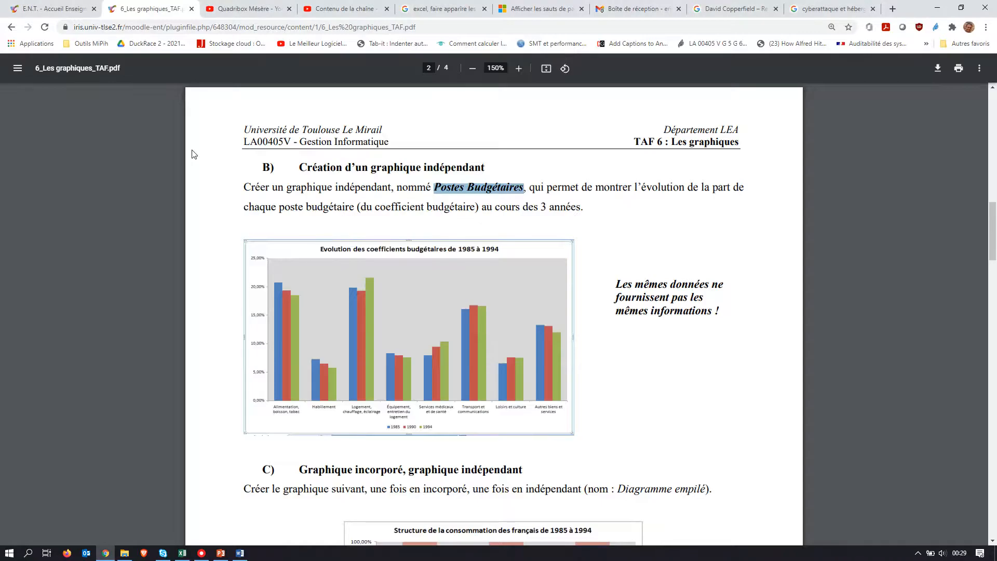
key("alt+Tab")
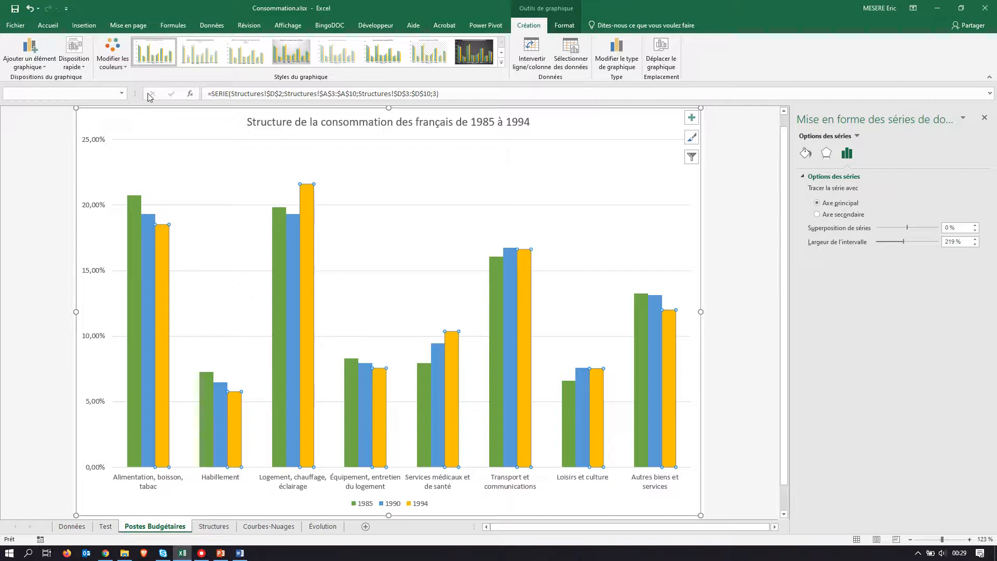
left_click(121, 57)
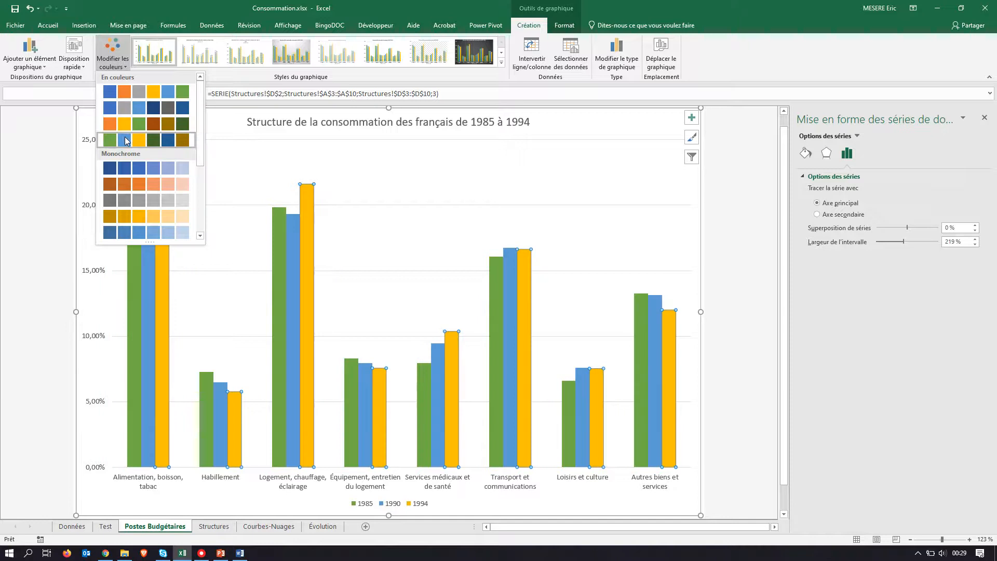
left_click(285, 158)
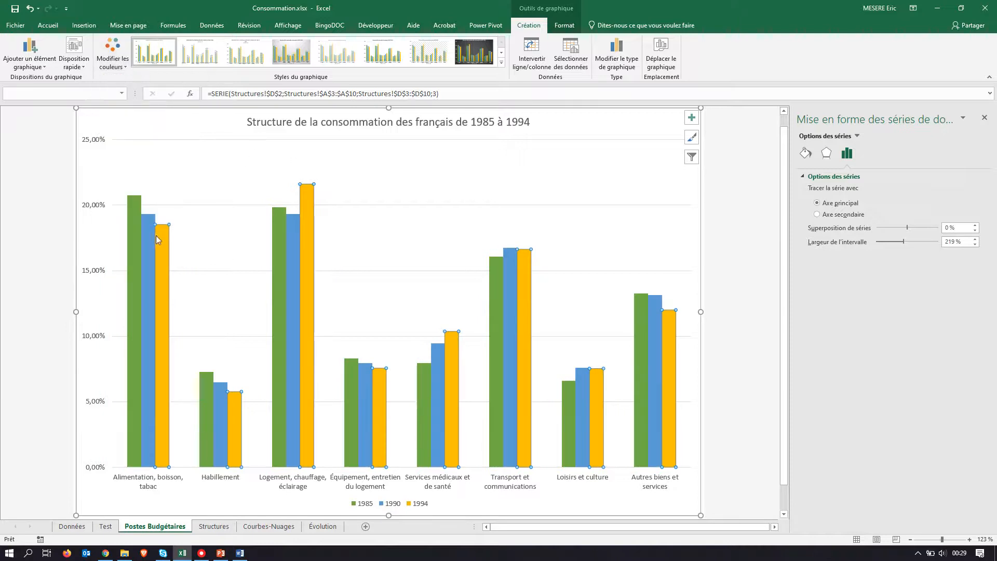
Step: Check the model's column colours in the PDF and fill the 1985 series with the blue theme colour
key("alt+Tab")
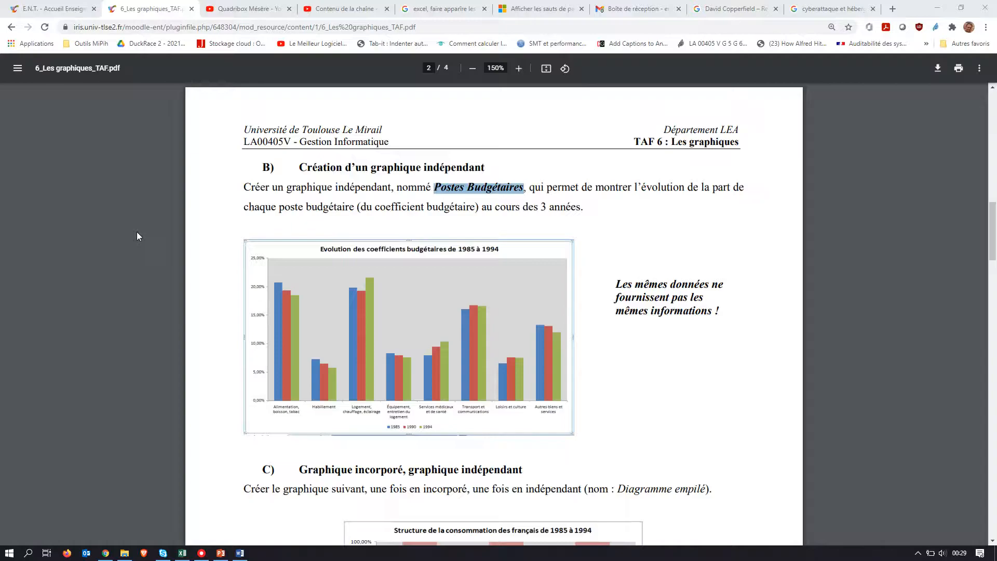
key("alt+Tab")
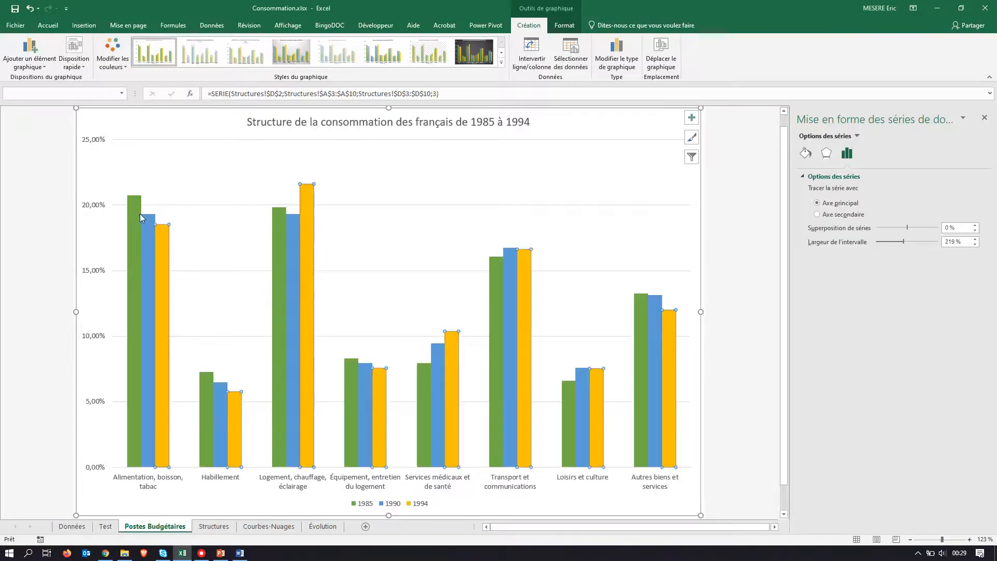
left_click(133, 211)
right_click(133, 212)
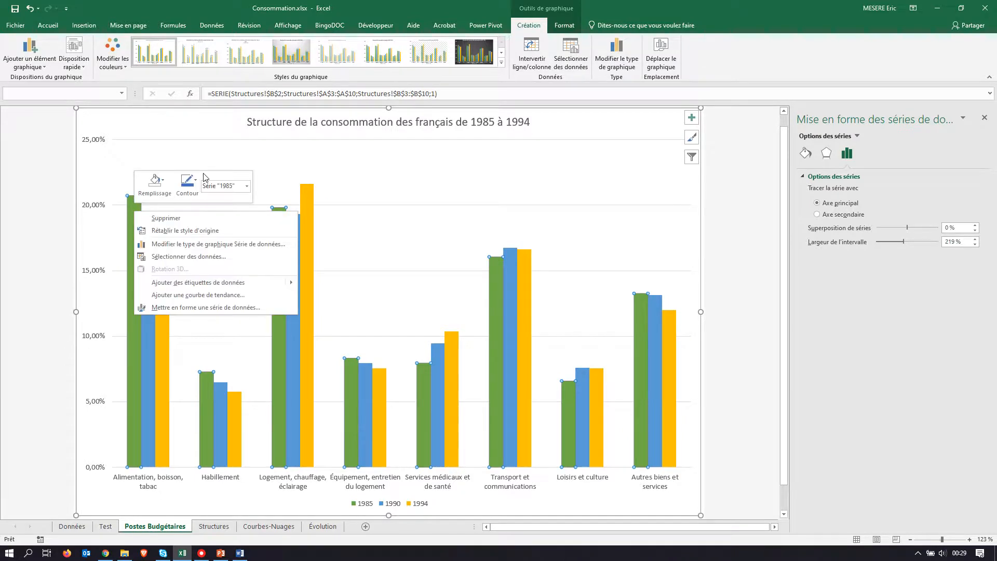
left_click(163, 180)
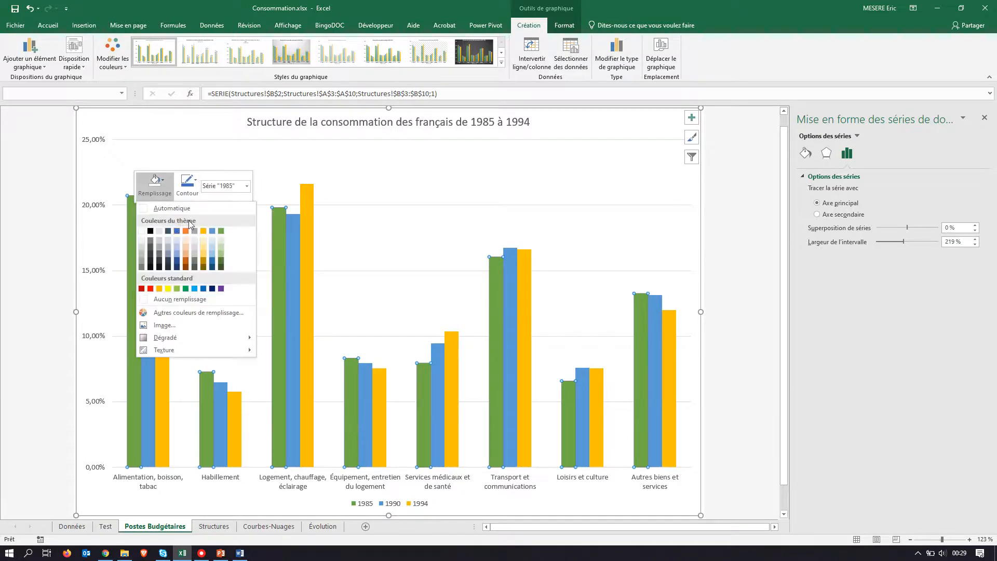
left_click(176, 232)
Step: Check the second column colour in the PDF model and fill the 1990 series with standard red
key("alt+Tab")
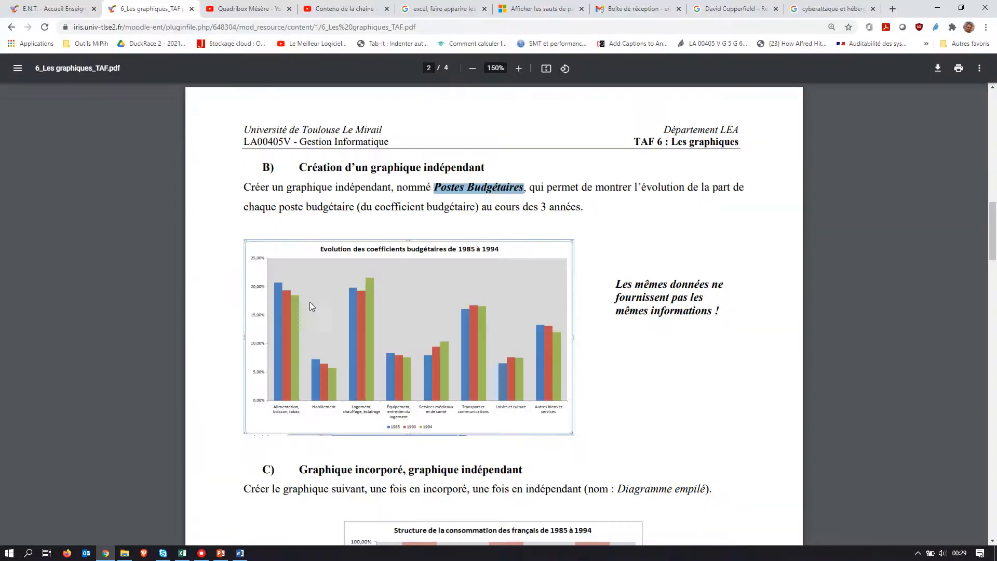
key("alt+Tab")
right_click(149, 248)
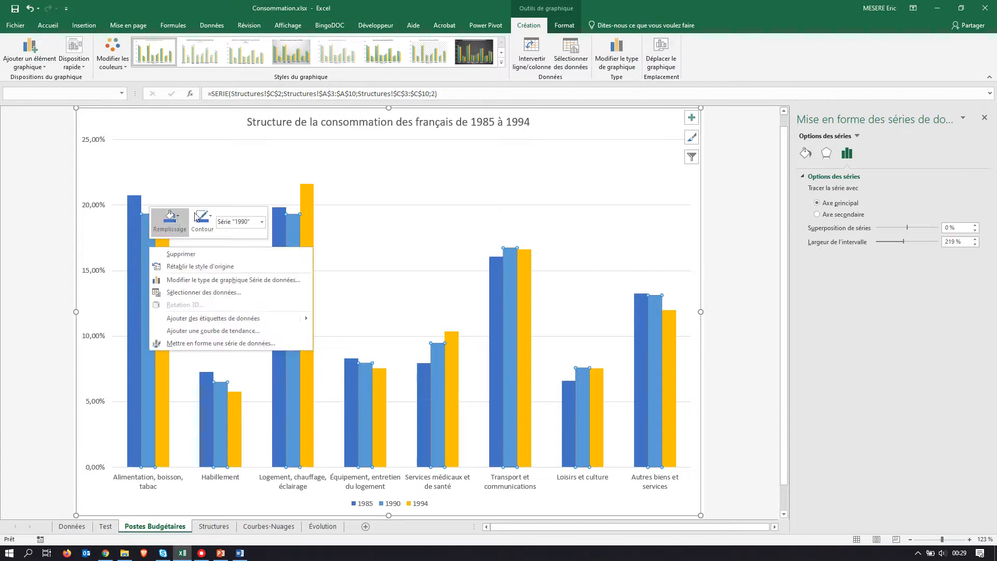
left_click(177, 217)
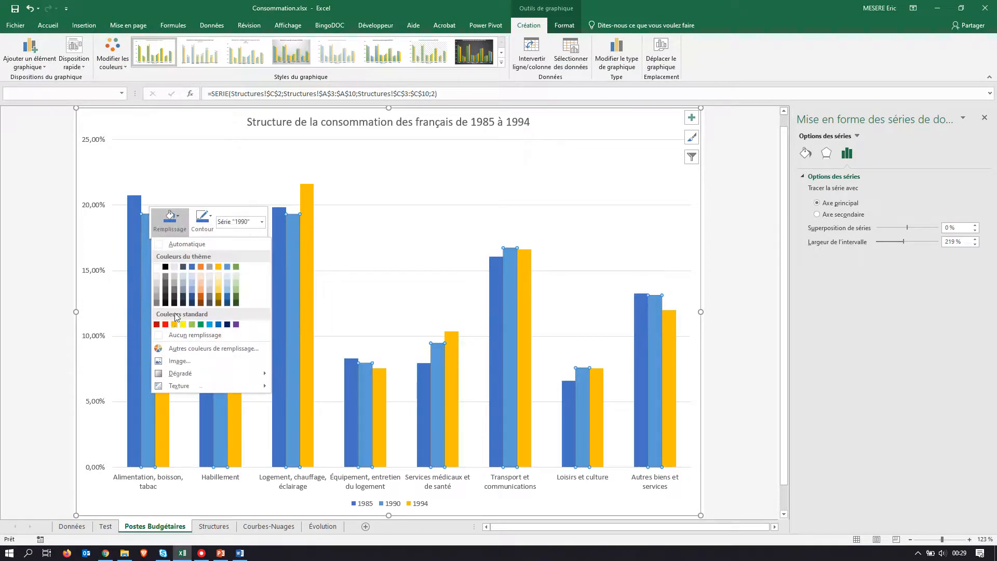
left_click(165, 324)
Step: Compare the red with the PDF model and fill the 1990 series with standard dark red
key("alt+Tab")
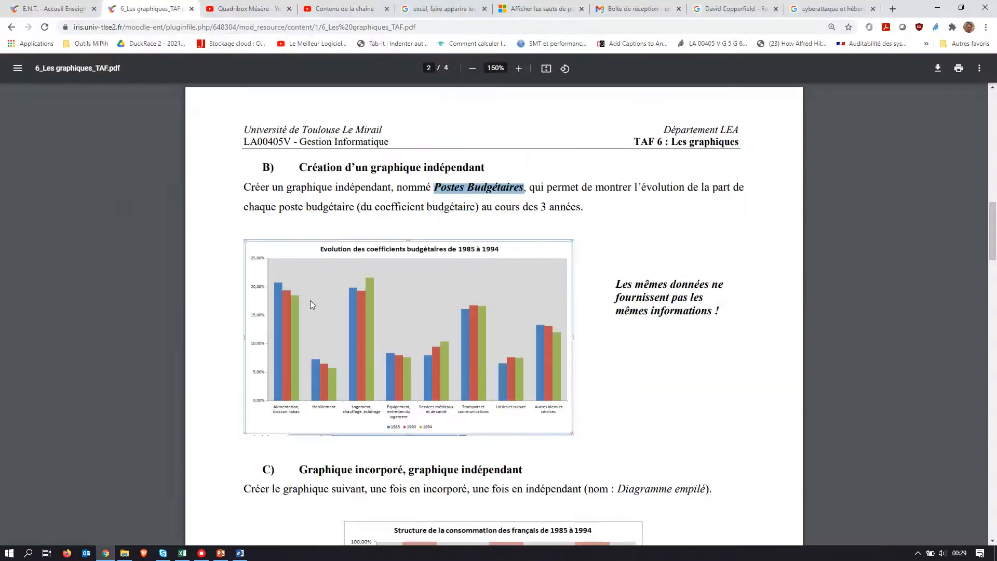
key("alt+Tab")
right_click(149, 235)
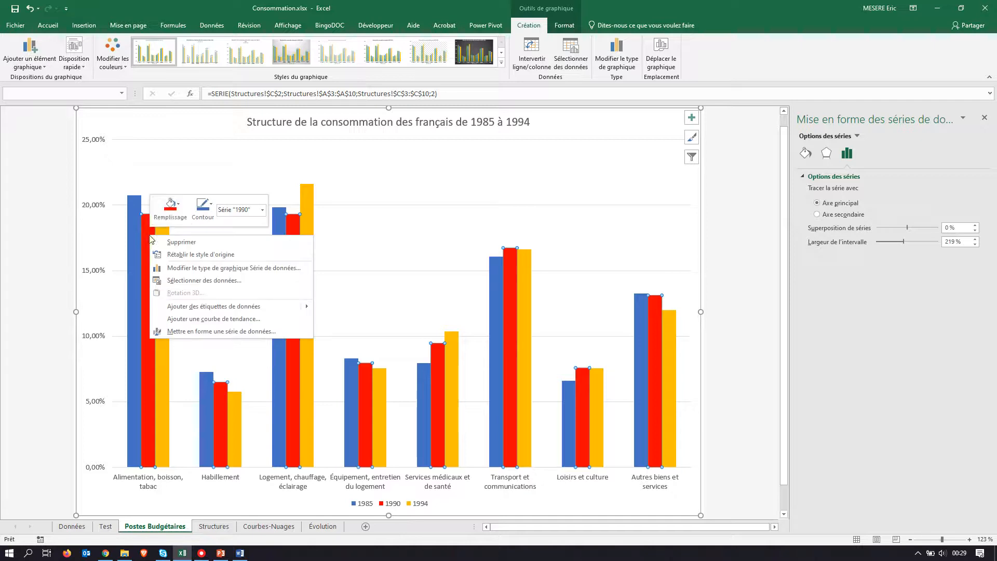
left_click(182, 210)
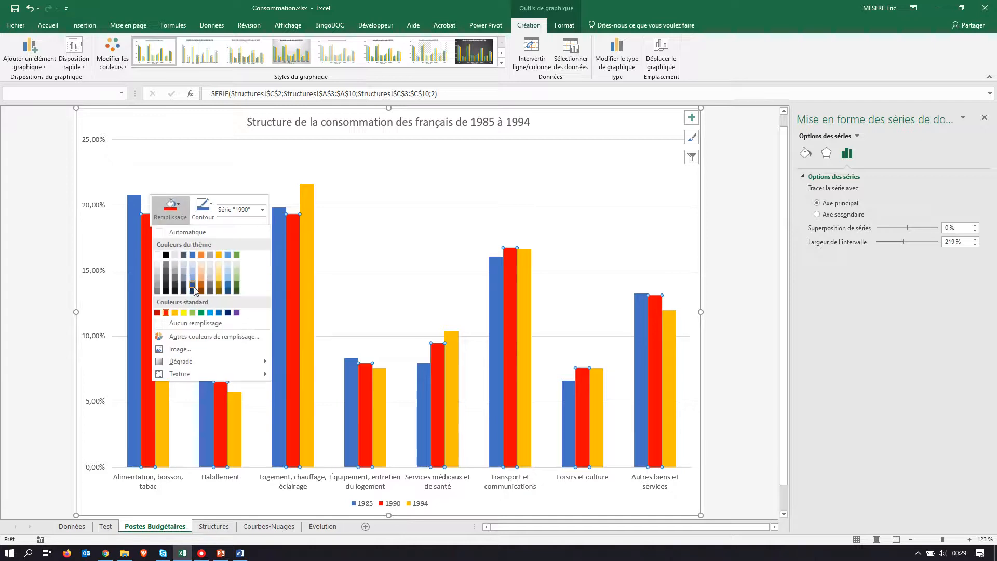
left_click(158, 313)
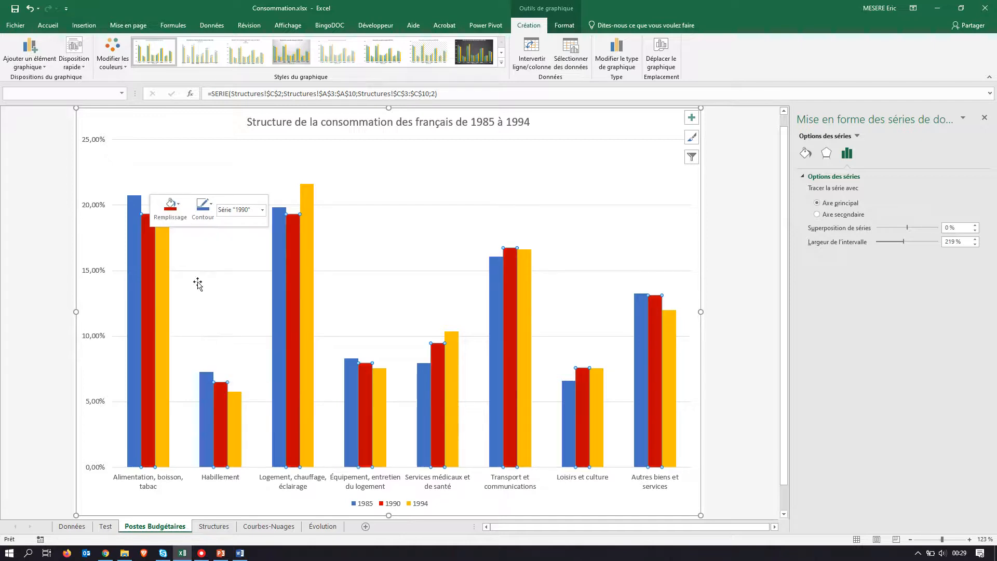
Step: Check the third column colour in the PDF model and fill the 1994 series with standard light green
key("alt+Tab")
key("alt+Tab")
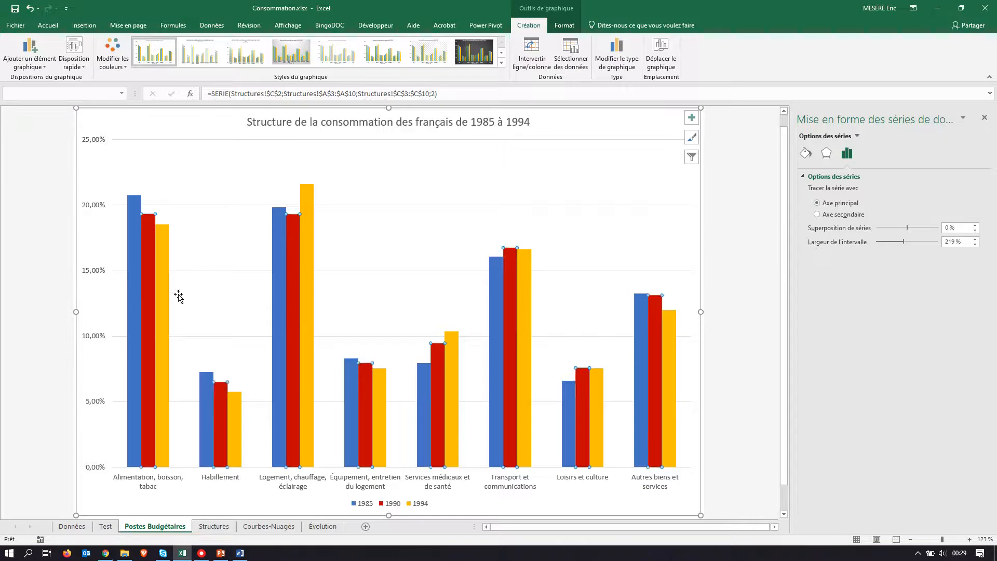
left_click(163, 275)
right_click(164, 275)
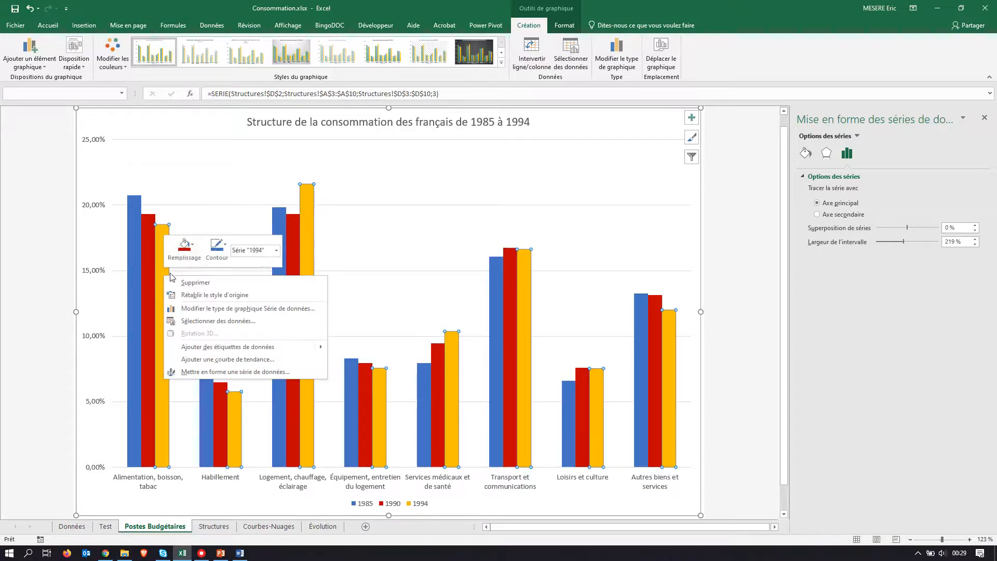
left_click(191, 246)
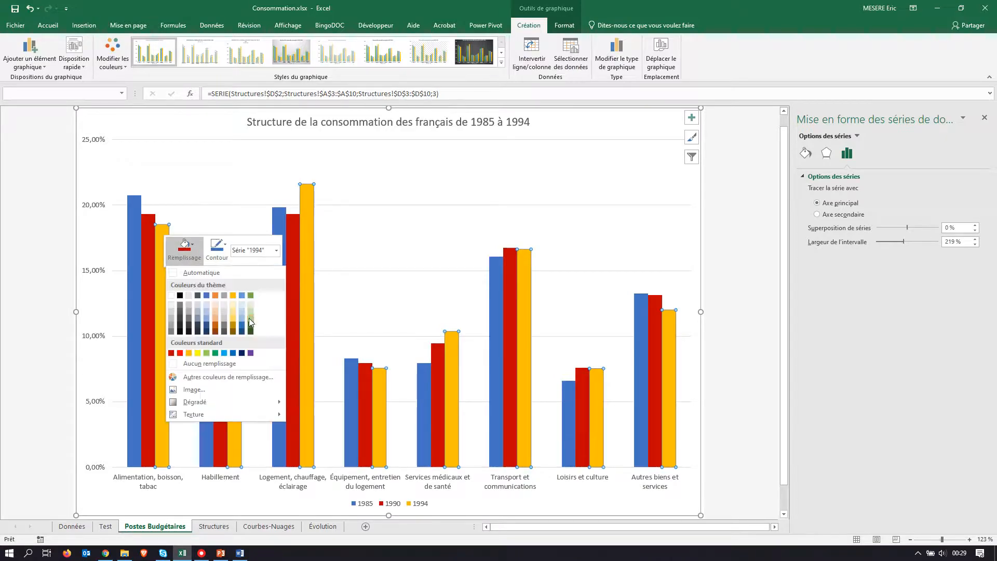
left_click(207, 353)
left_click(208, 195)
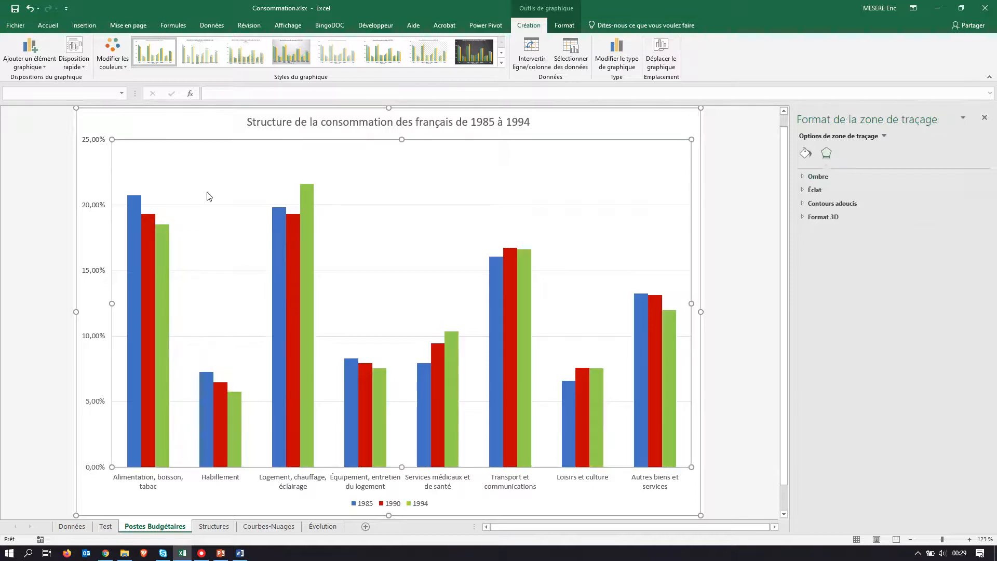
Step: Compare the chart with the PDF model, review part C's "Diagramme empilé" instructions, and go to the Structures sheet
key("alt+Tab")
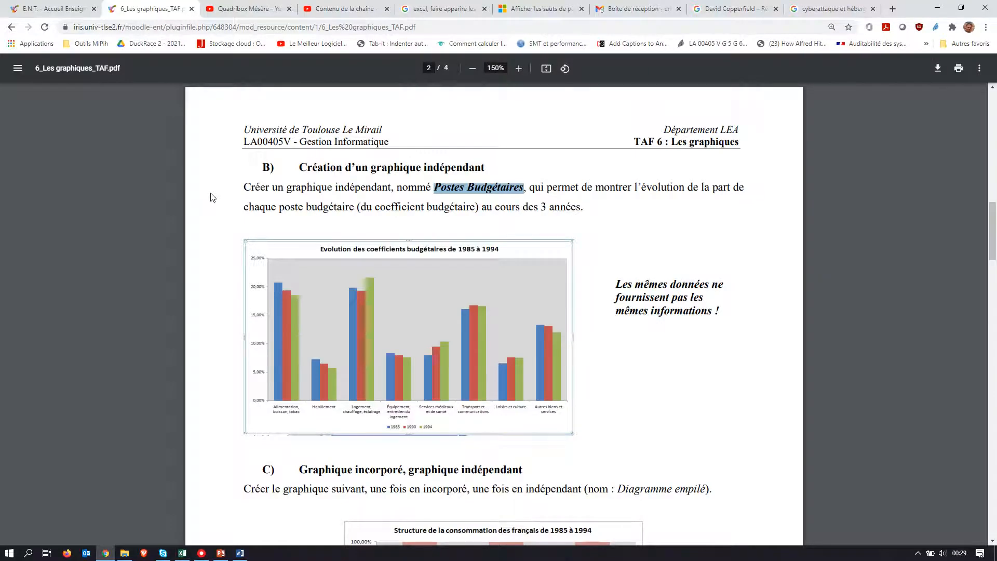
key("alt+Tab")
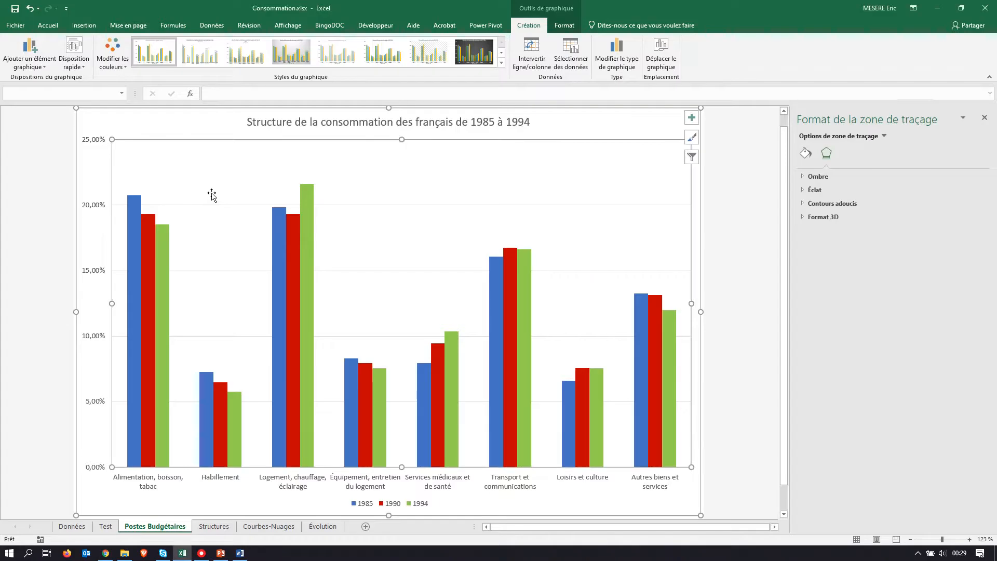
key("alt+Tab")
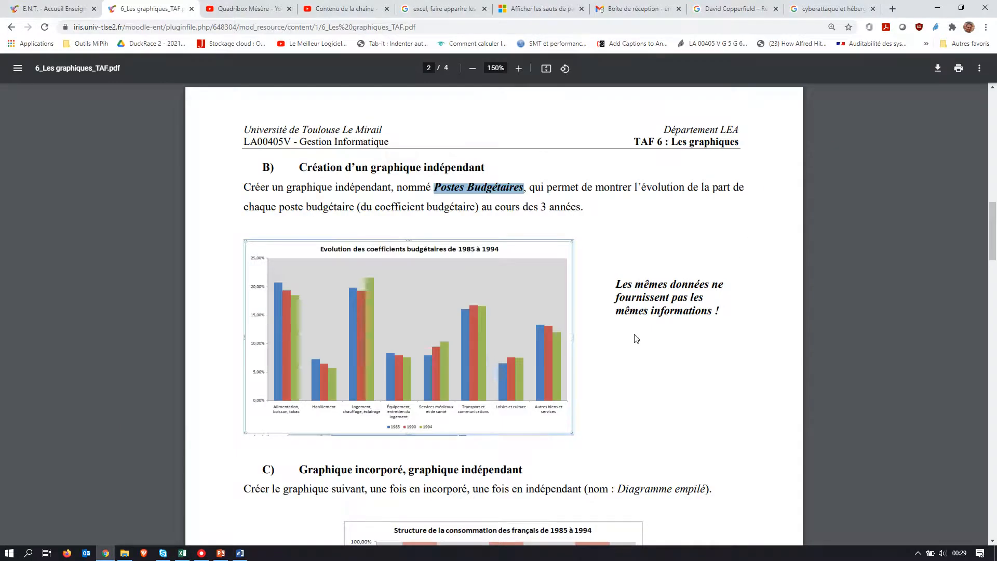
scroll(637, 338, "down", 3)
scroll(637, 338, "up", 1)
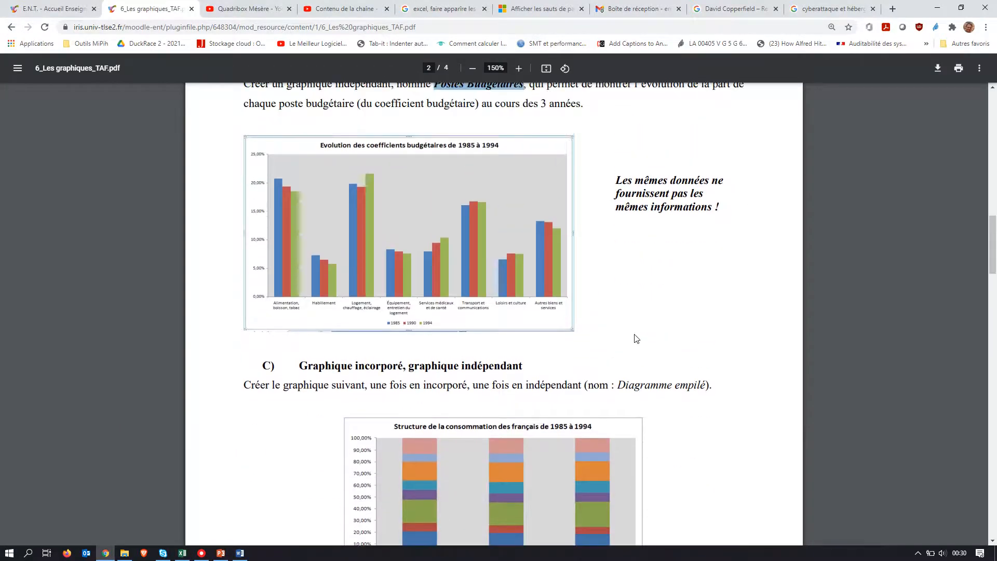
key("alt+Tab")
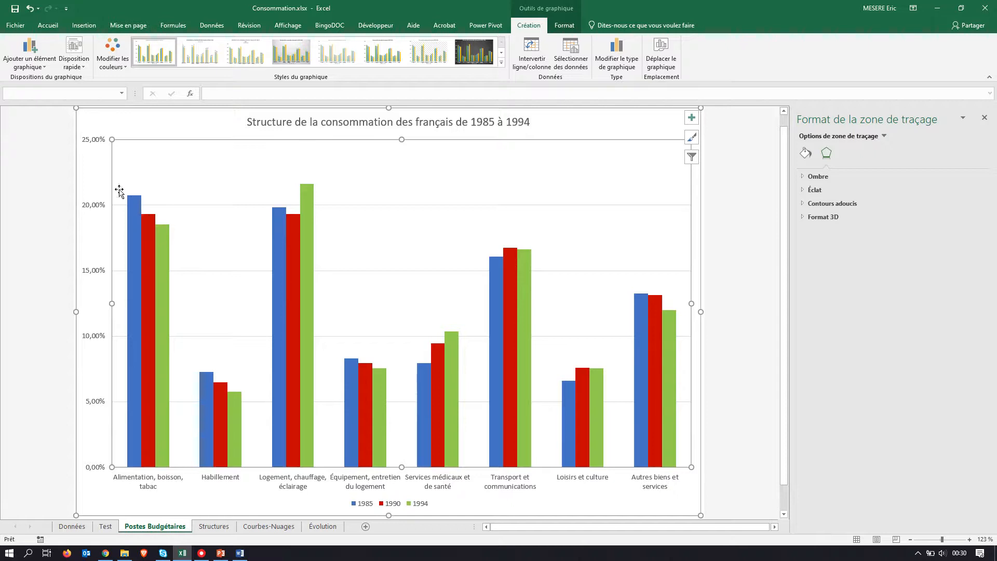
left_click(213, 526)
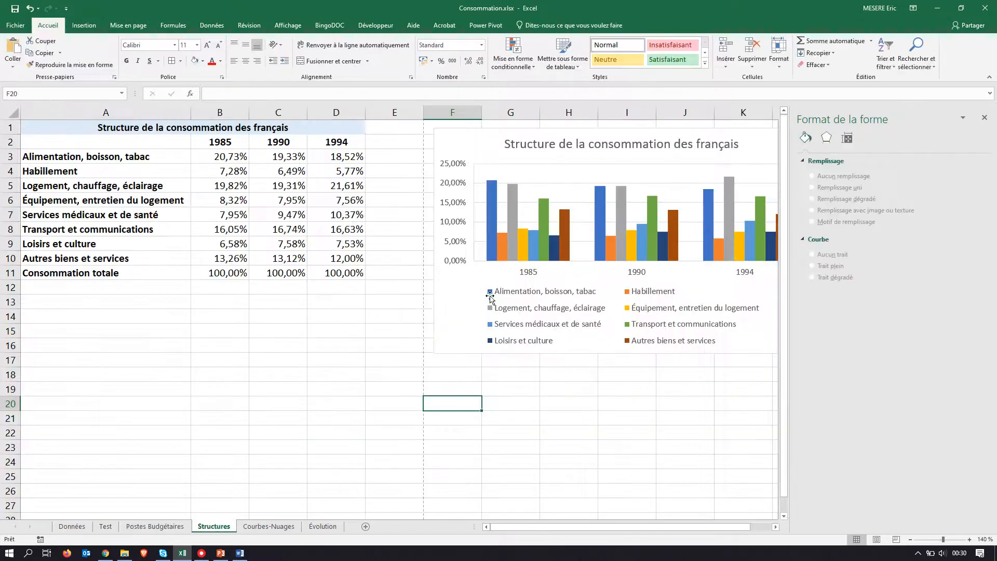
Step: Compare the existing Structures and Postes Budgétaires charts with the stacked chart model in part C of the PDF
left_click(776, 527)
left_click(776, 526)
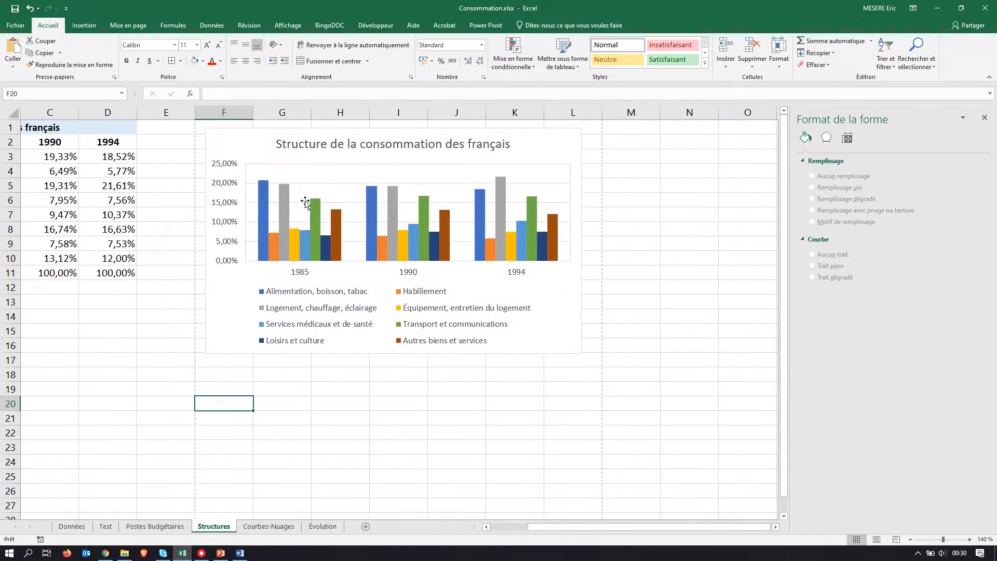
mouse_move(292, 245)
left_click(154, 526)
key("alt+Tab")
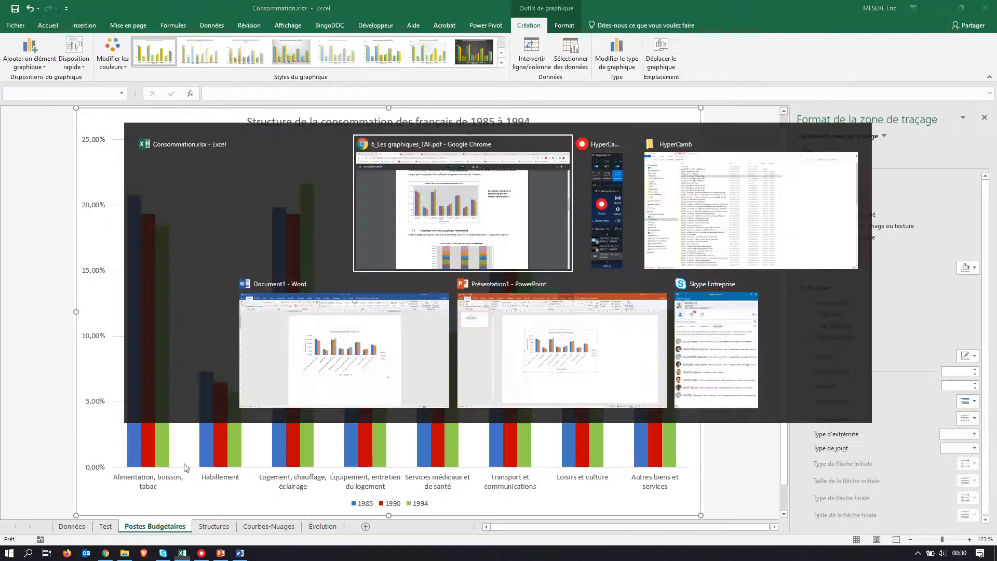
scroll(506, 383, "down", 3)
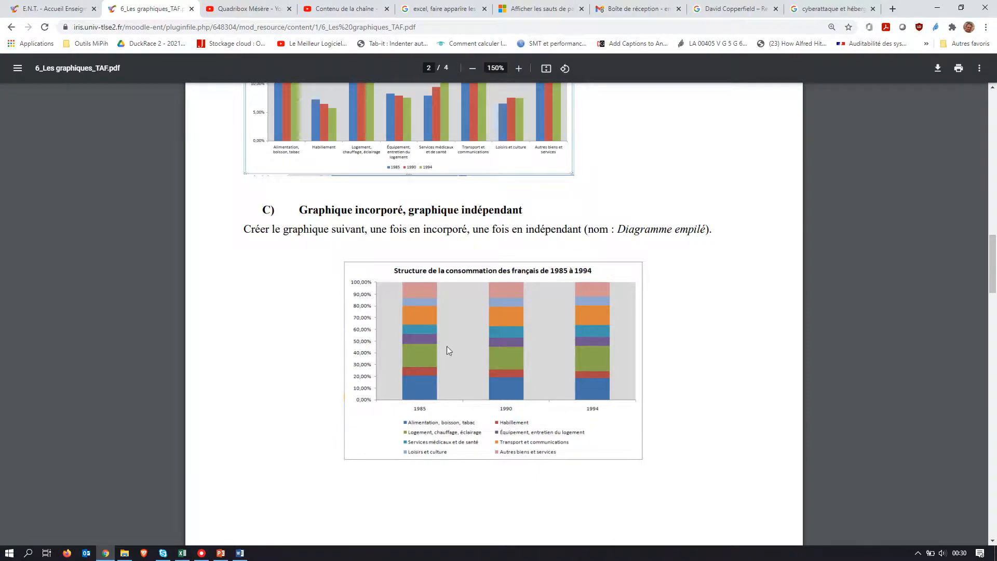
key("alt+Tab")
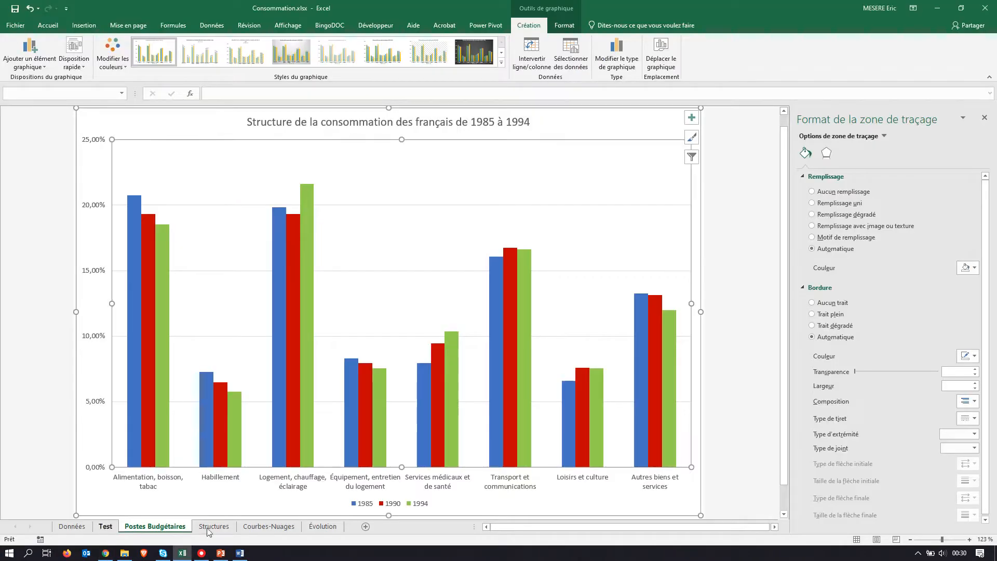
Step: Insert an embedded Histogramme empilé 100 % from A2:D10 on the Structures sheet, with the years as categories, following the PDF model
left_click(213, 527)
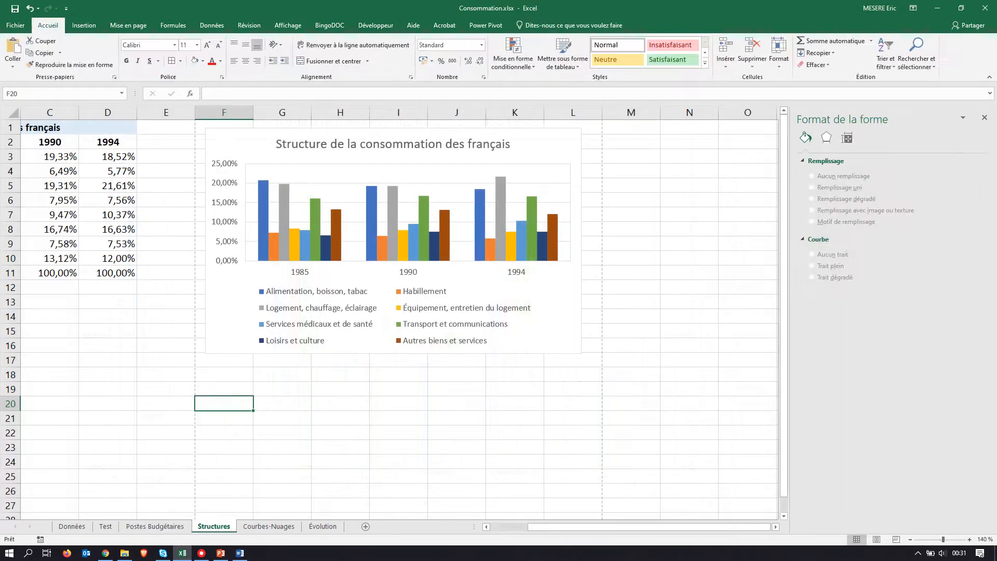
scroll(607, 527, "left", 2)
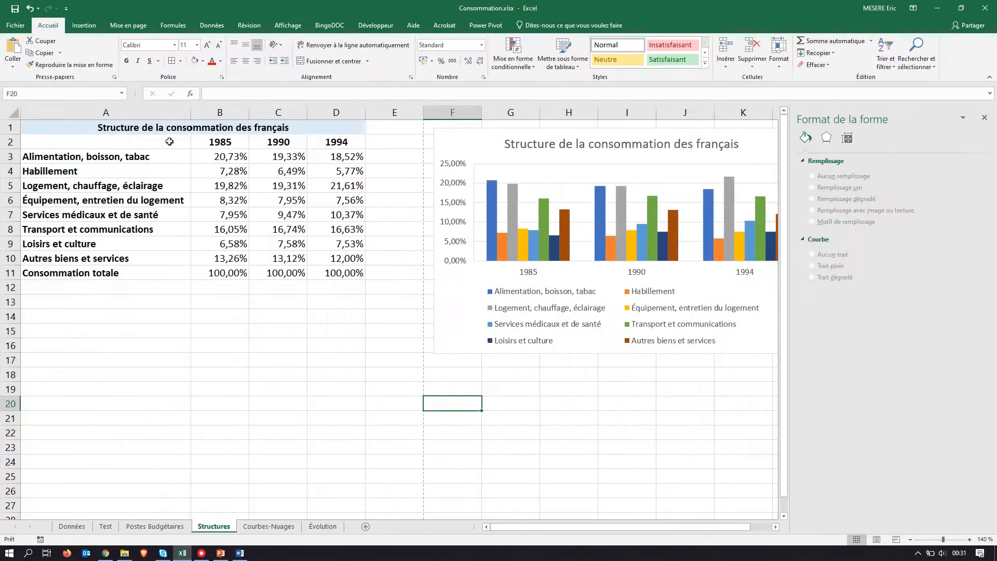
left_click_drag(169, 141, 358, 258)
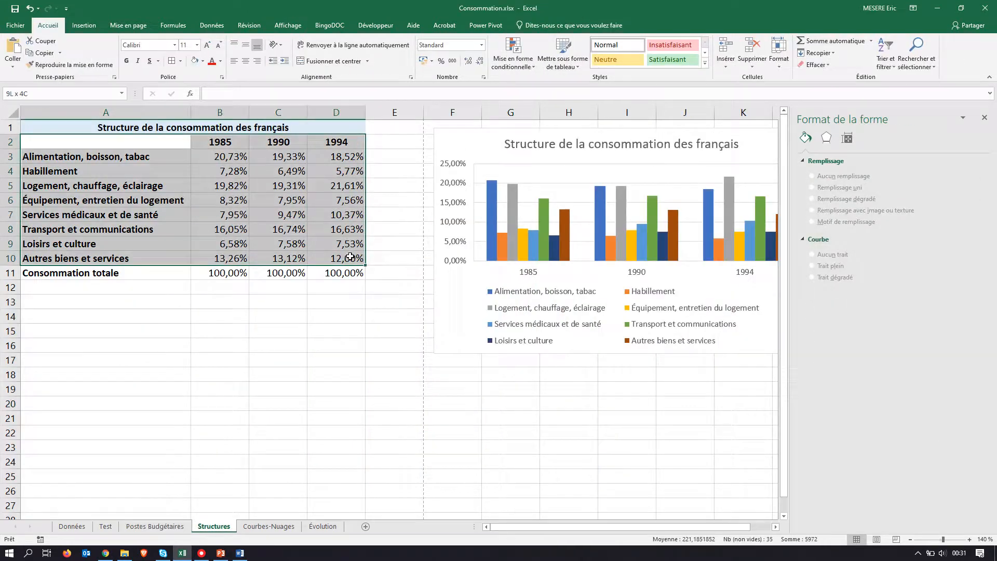
left_click(84, 26)
key("alt+Tab")
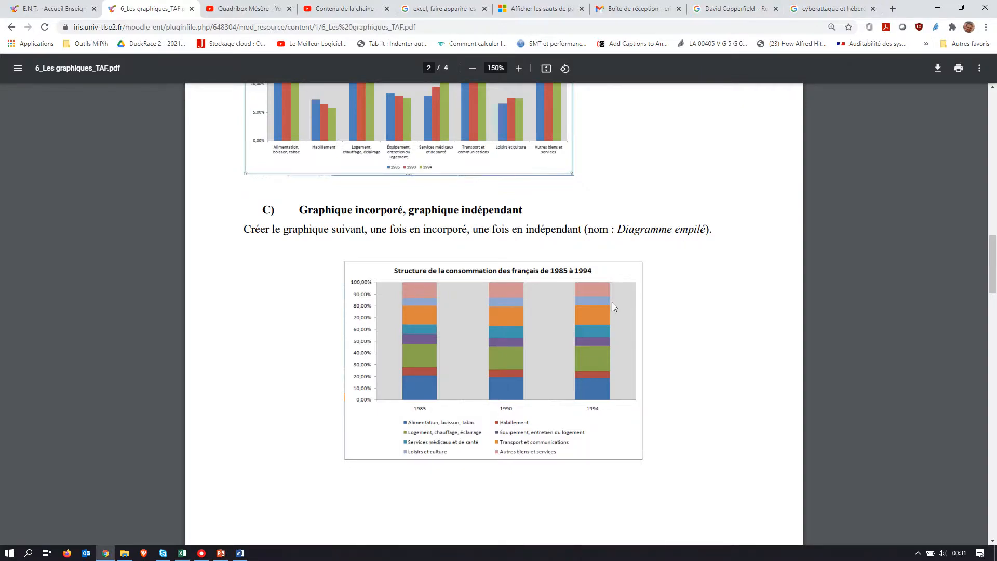
key("alt+Tab")
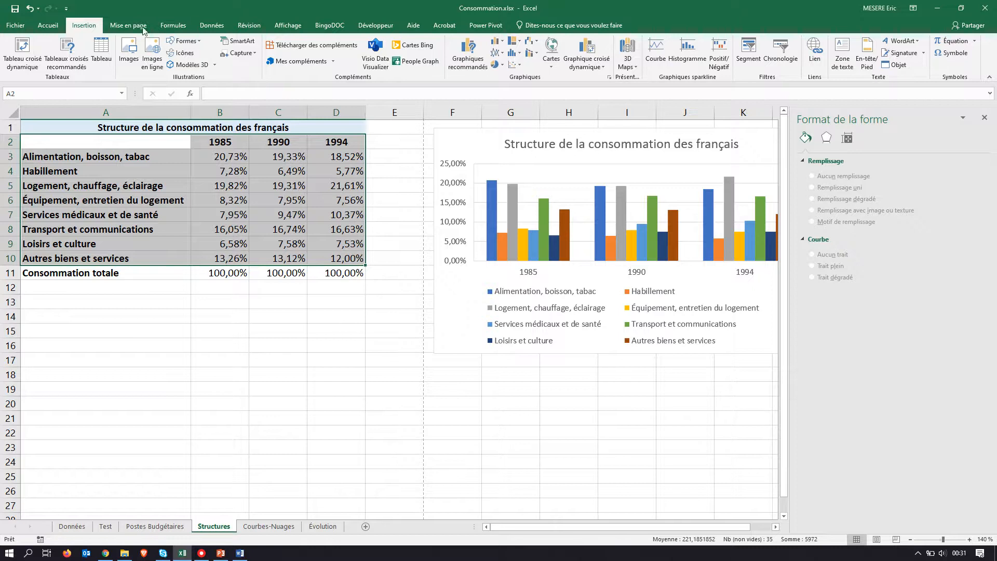
left_click(465, 62)
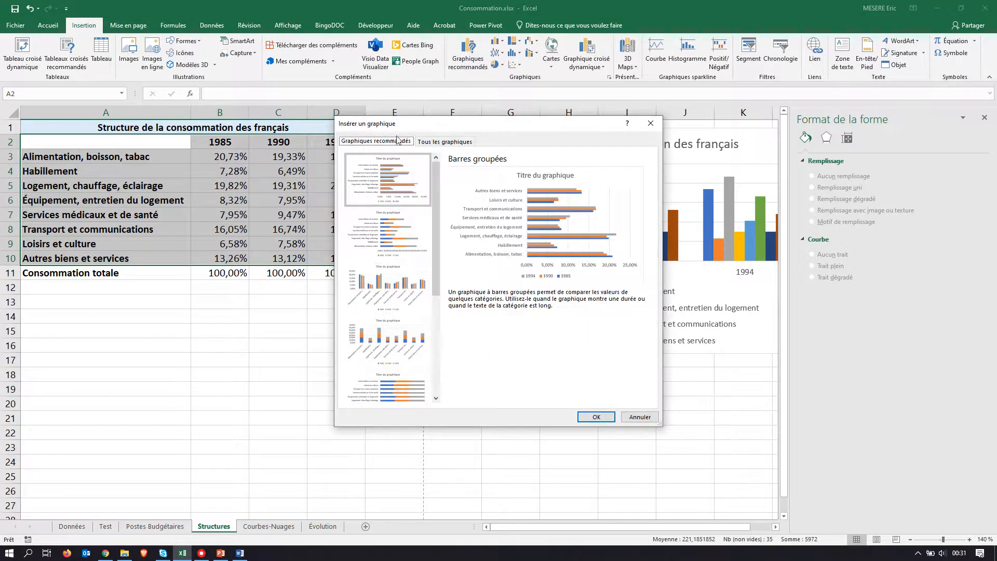
left_click(432, 145)
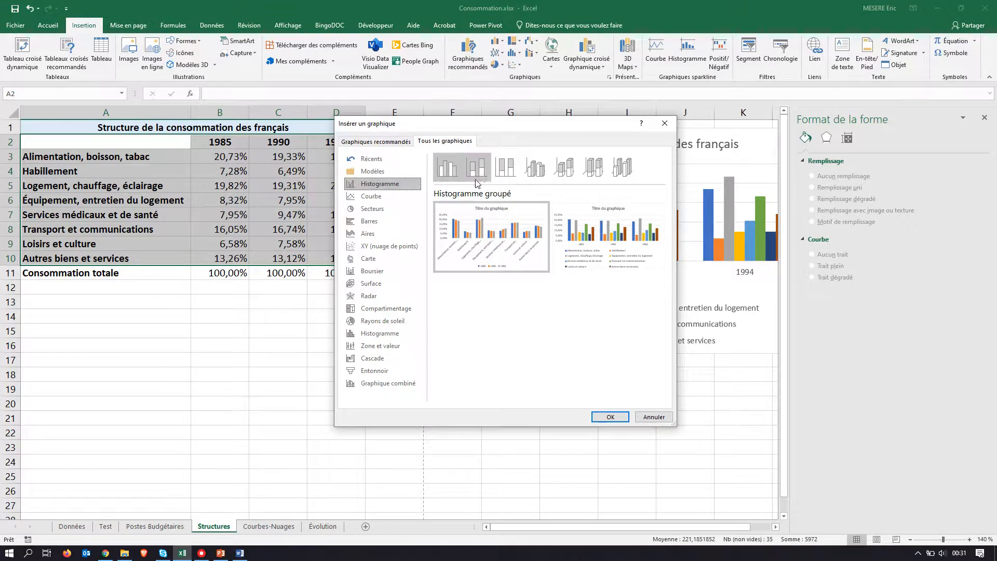
left_click(505, 167)
mouse_move(506, 210)
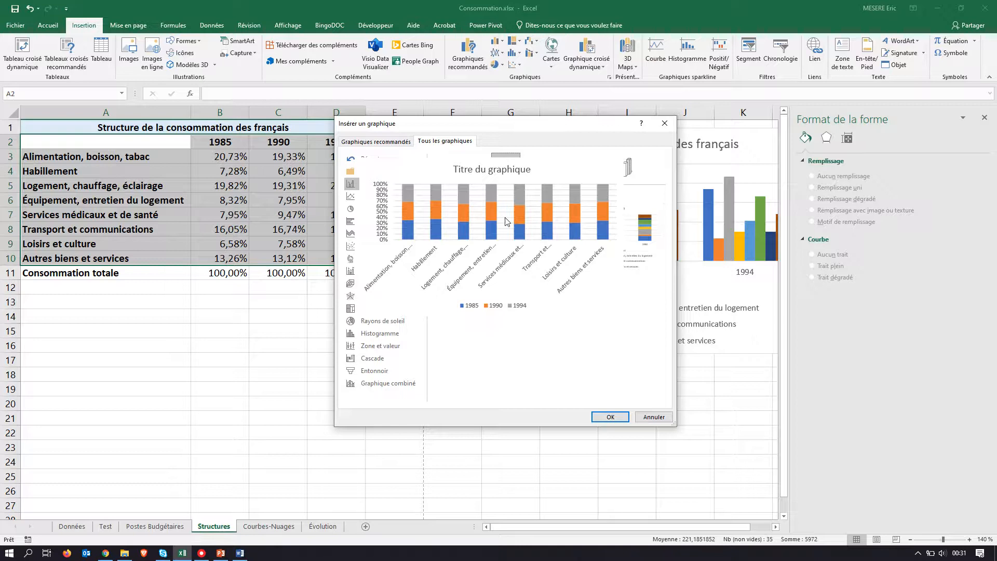
mouse_move(623, 242)
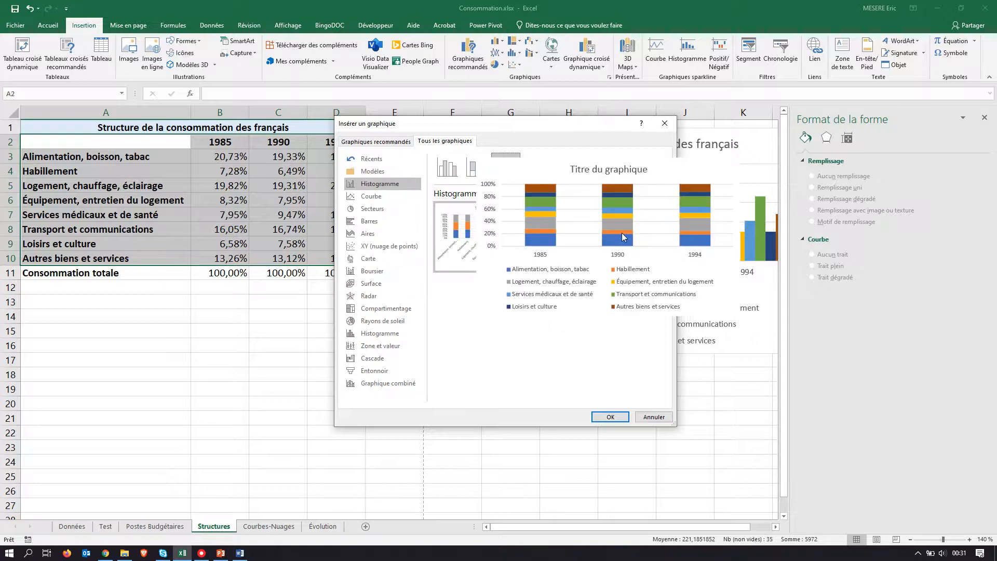
left_click(610, 417)
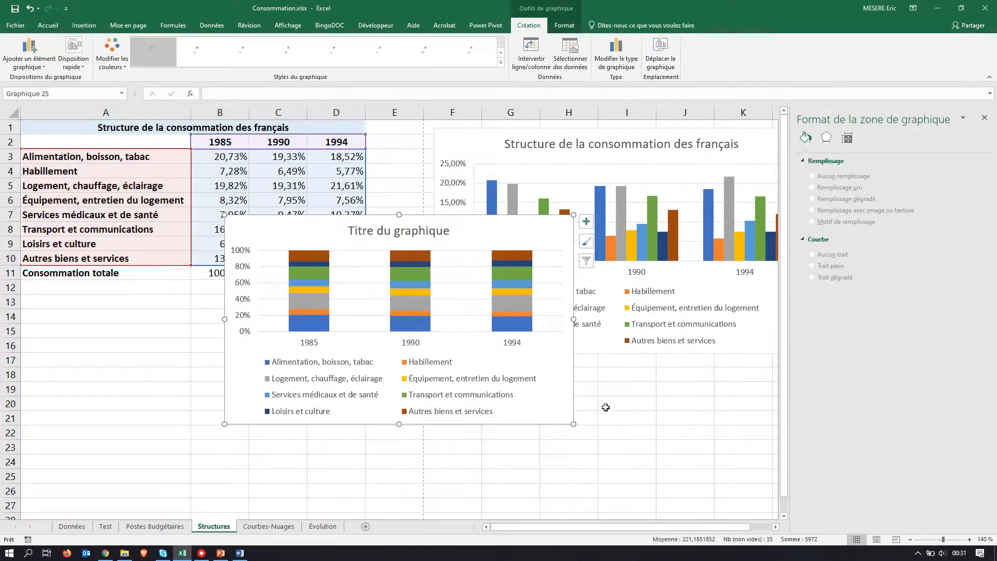
Step: Move the stacked chart directly below the data table, extend its height down to row 30 and compare it with the PDF model
left_click_drag(318, 222, 110, 290)
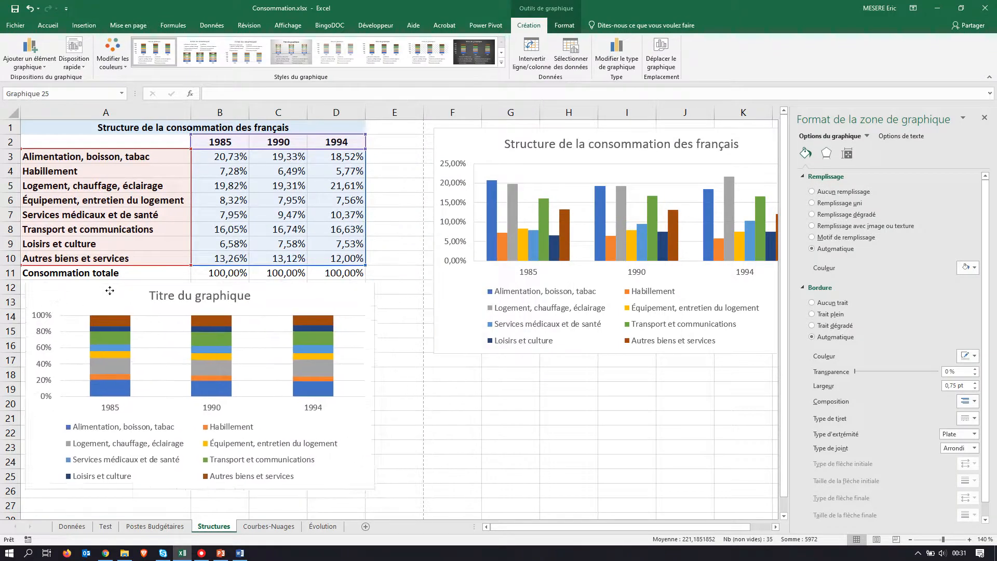
scroll(408, 306, "down", 2)
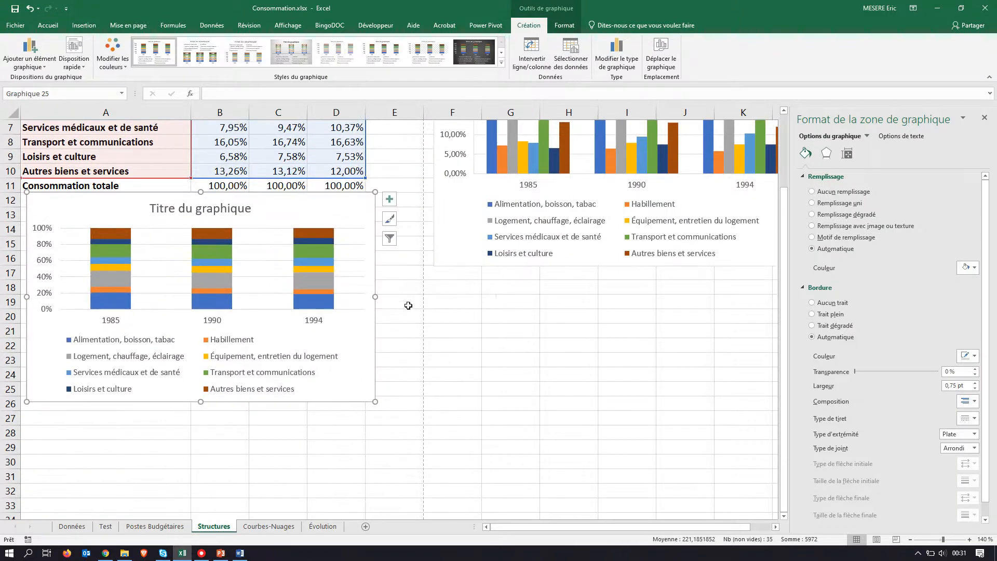
key("alt+Tab")
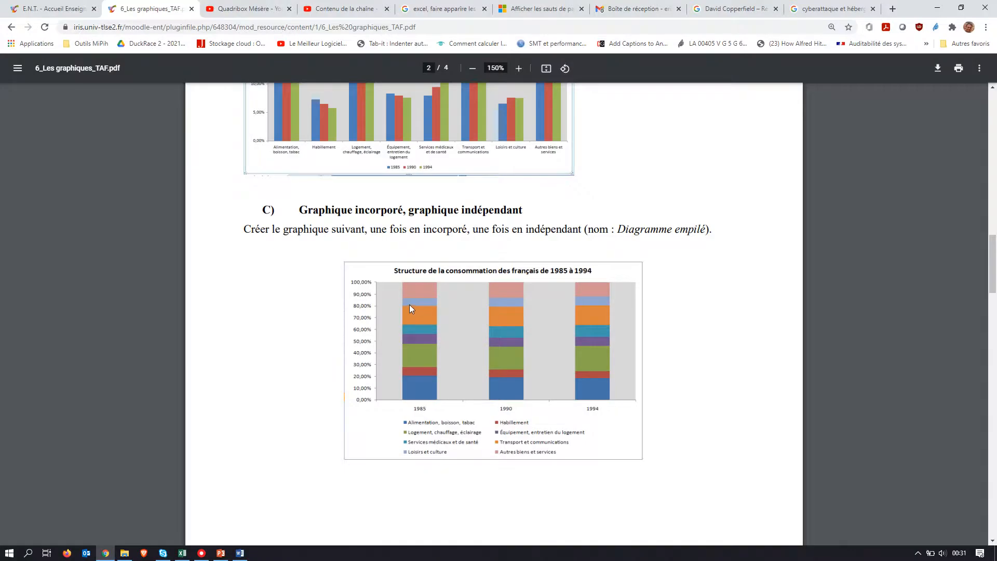
key("alt+Tab")
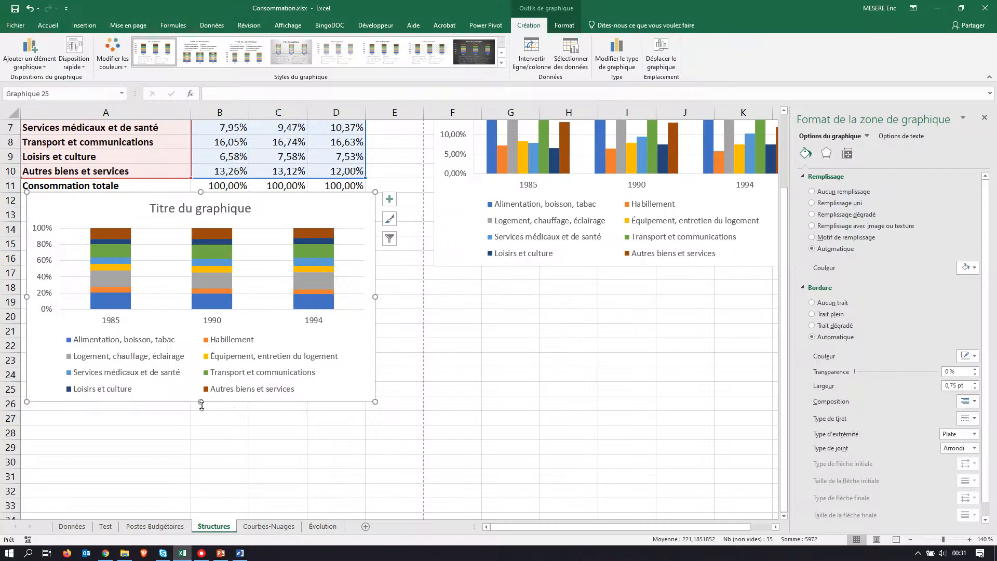
left_click_drag(200, 402, 197, 474)
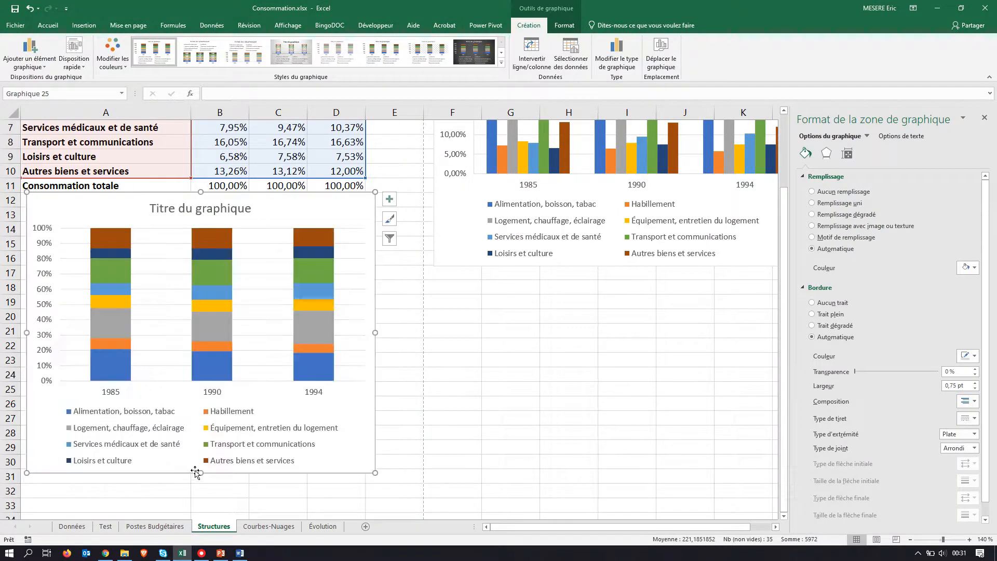
key("alt+Tab")
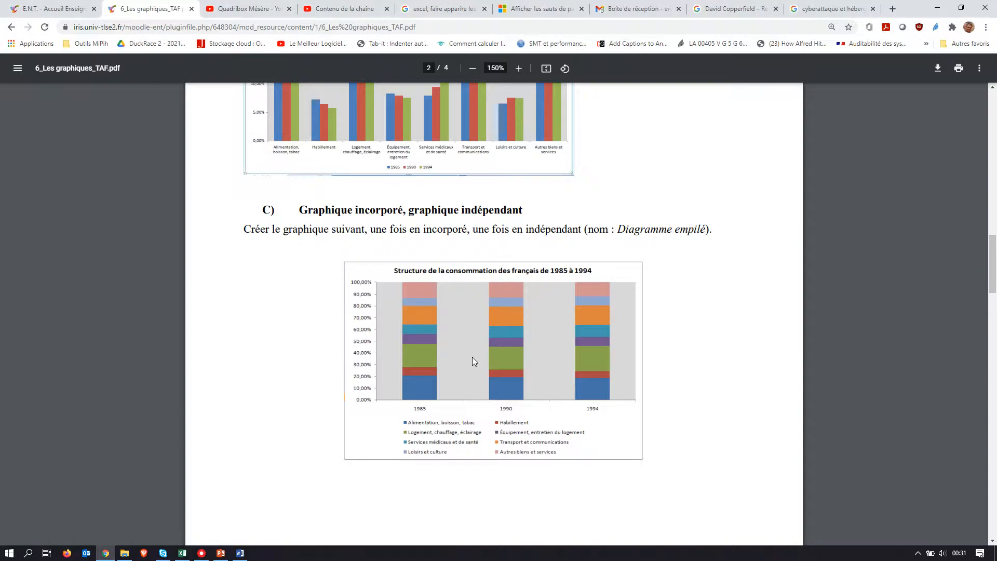
key("alt+Tab")
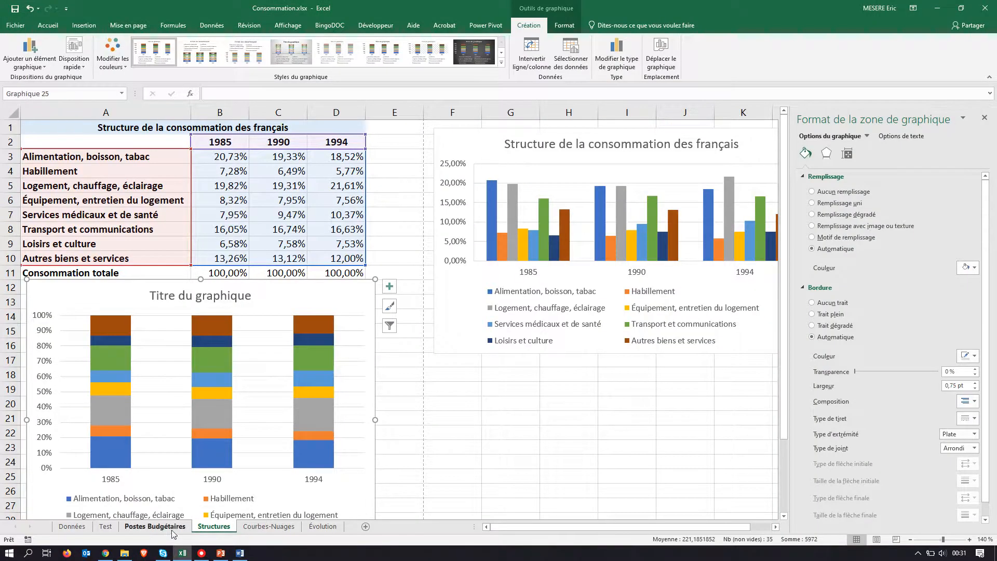
Step: Copy the Postes Budgétaires chart title "Structure de la consommation des français de 1985 à 1994" into the stacked chart's title
left_click(155, 526)
left_click(367, 121)
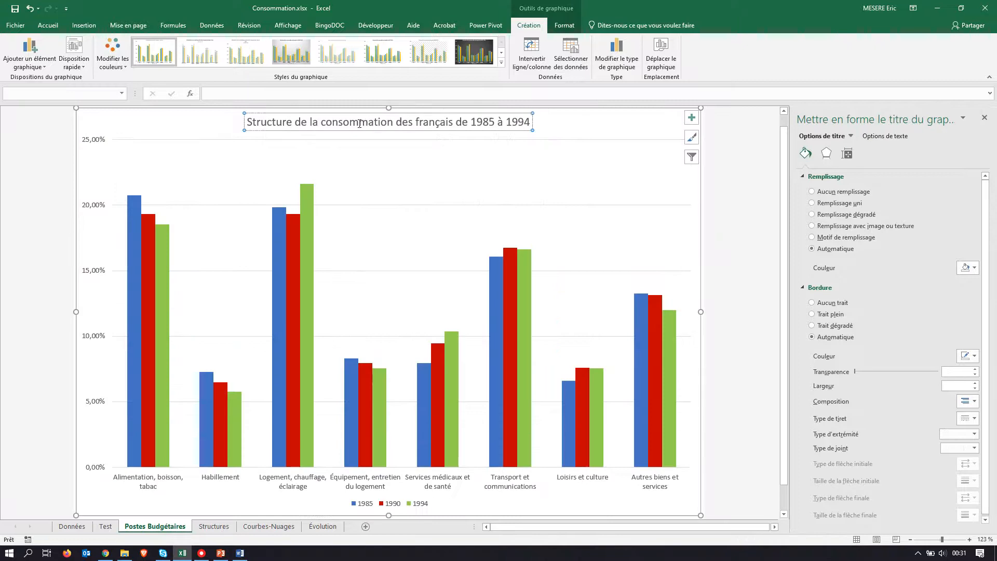
triple_click(359, 122)
key("ctrl+c")
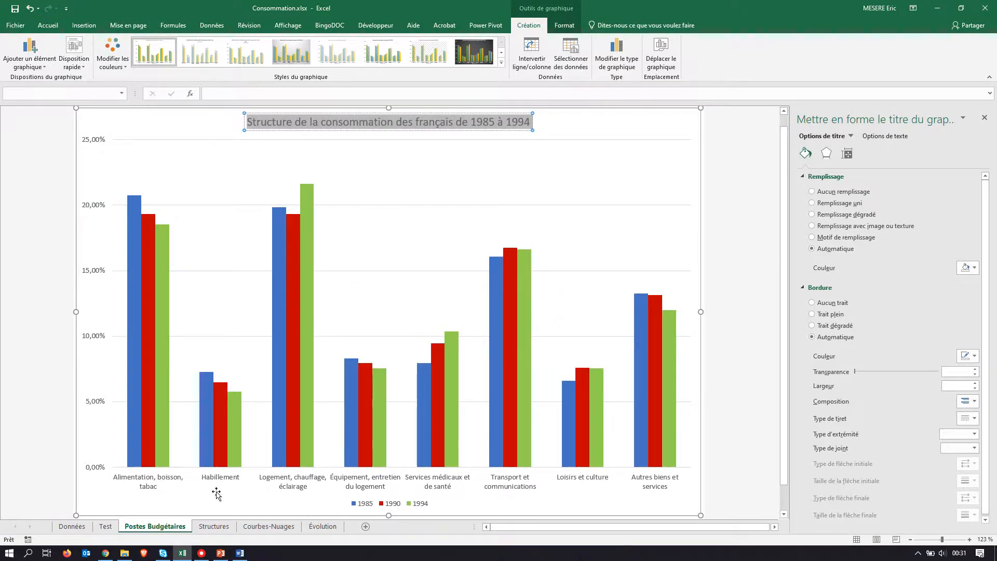
left_click(211, 526)
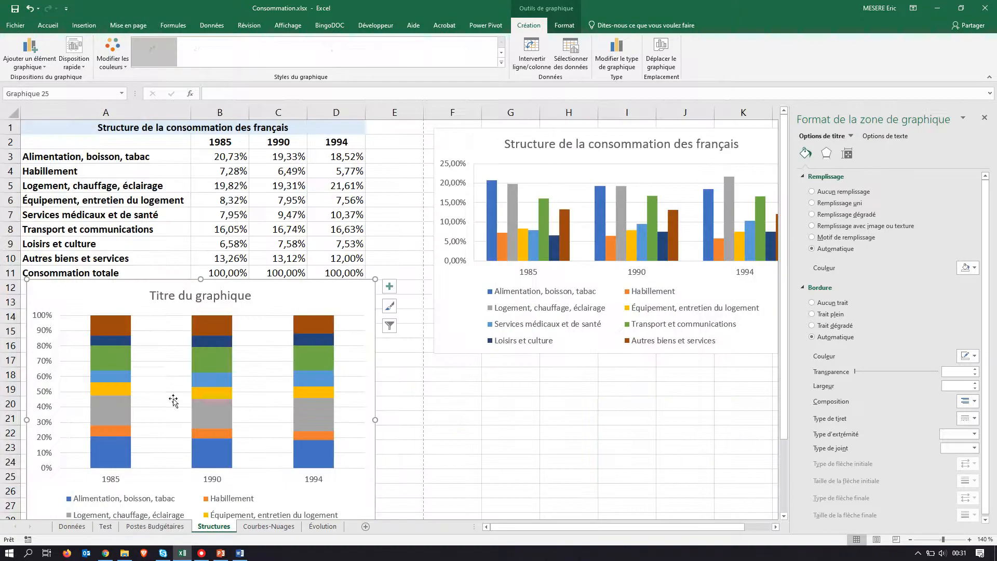
left_click(172, 297)
left_click(169, 295)
triple_click(170, 295)
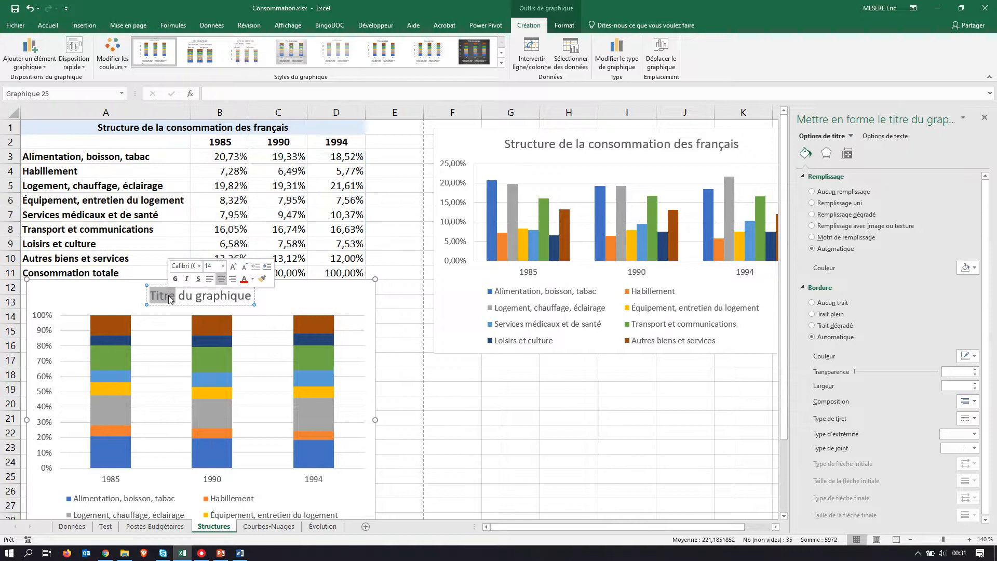
key("ctrl+v")
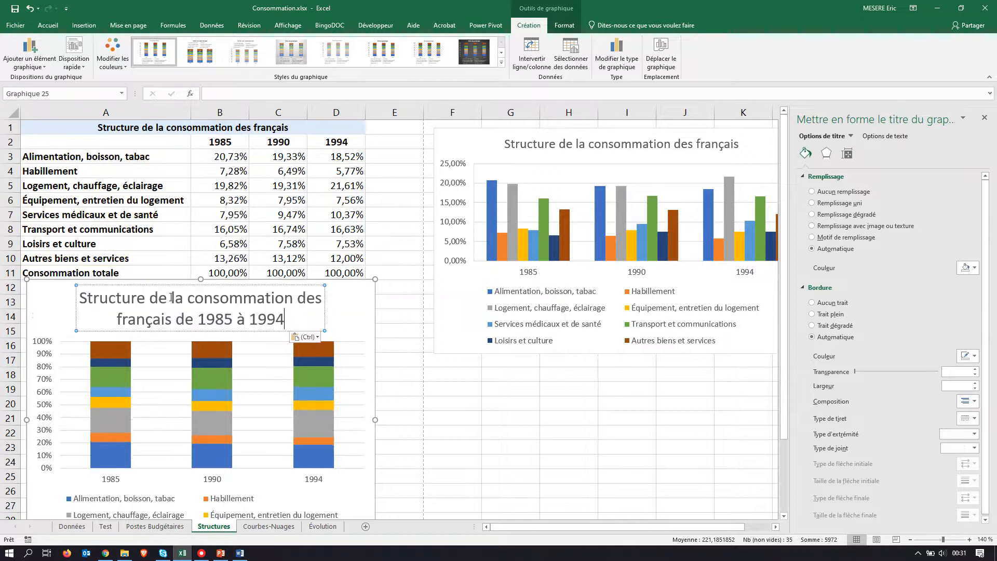
Step: Set the font size of the stacked chart's title to 12
triple_click(287, 322)
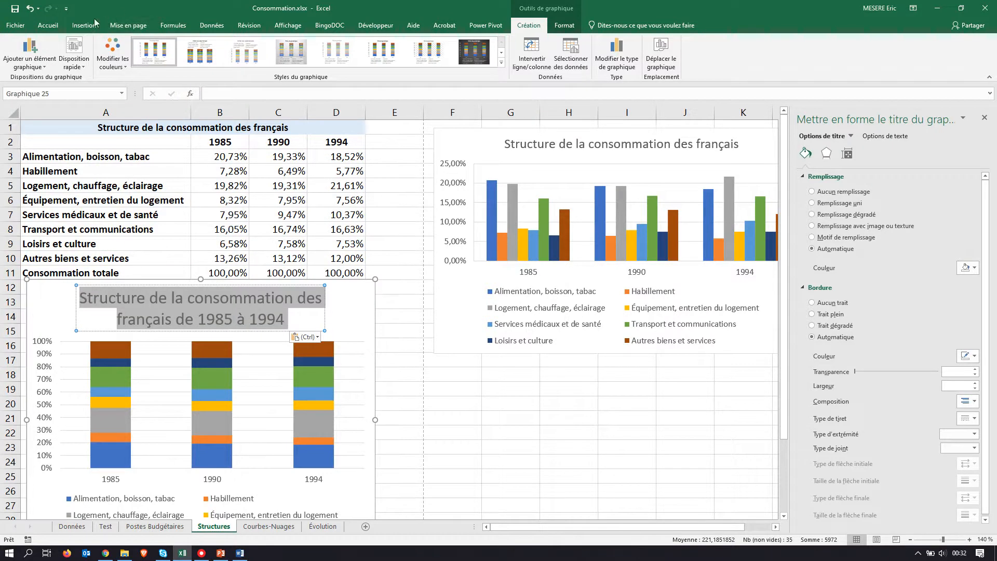
left_click(47, 27)
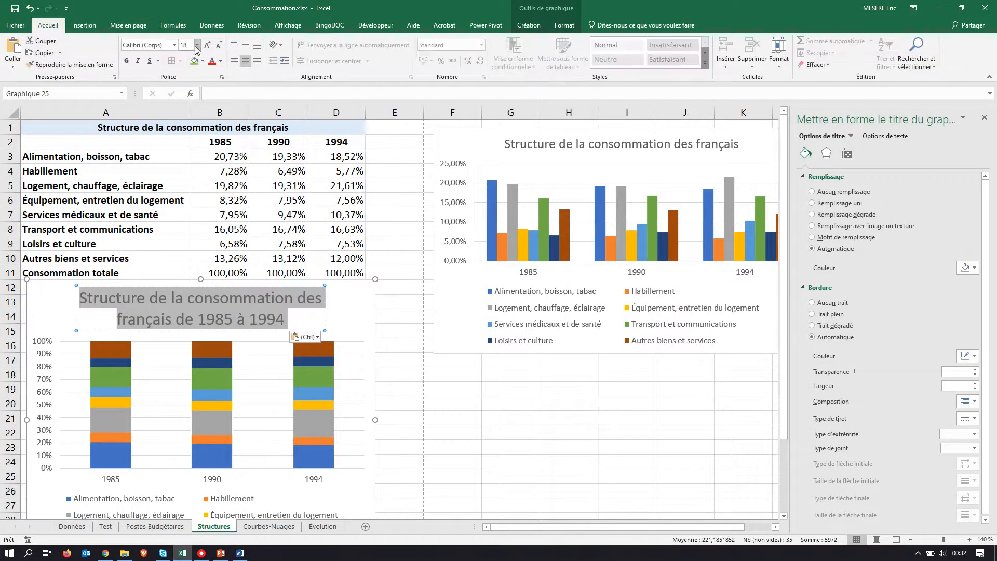
left_click(198, 46)
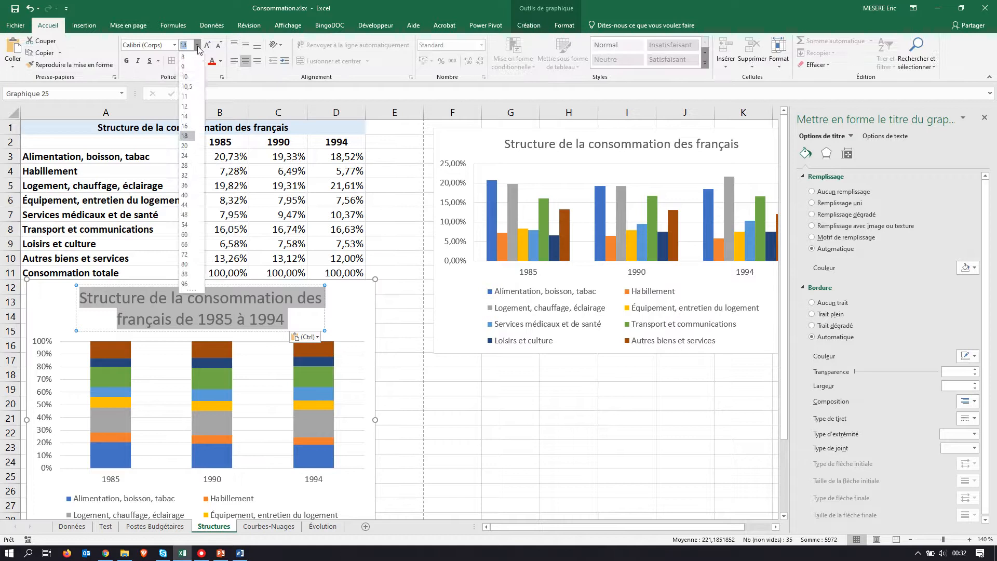
left_click(188, 106)
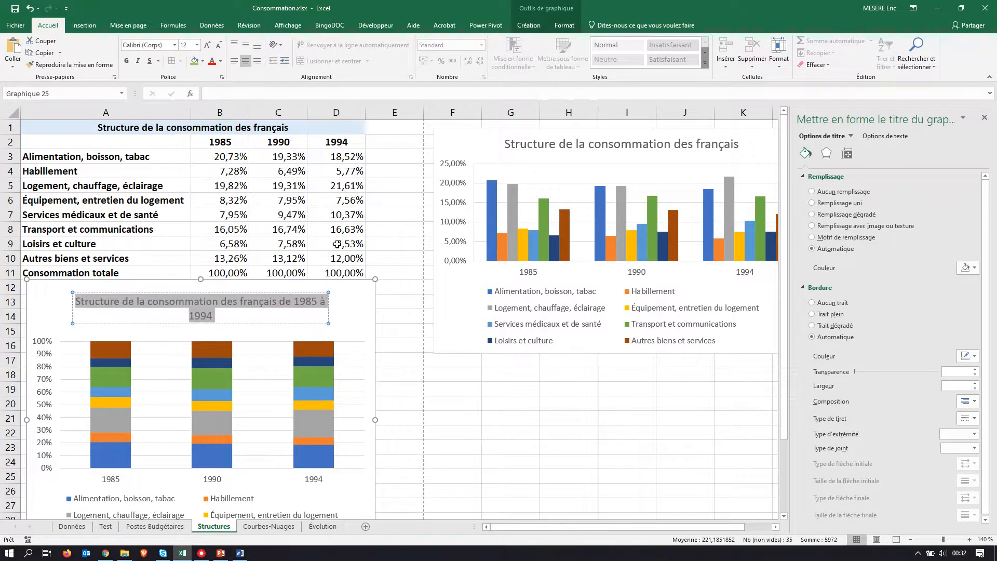
Step: Shift the stacked chart's title slightly toward the chart's left edge
left_click(330, 324)
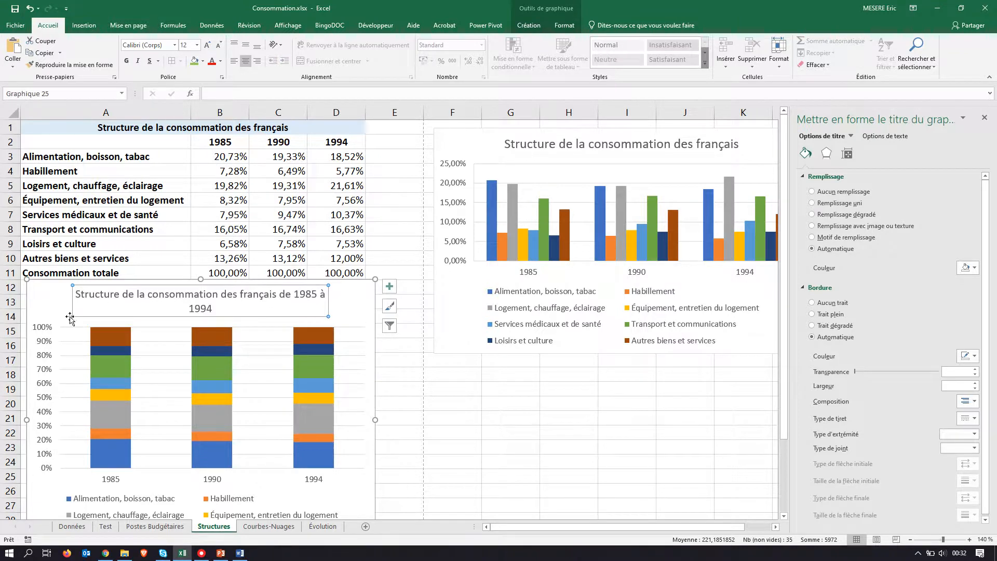
mouse_move(70, 317)
left_mouse_down()
mouse_move(49, 317)
mouse_move(63, 301)
left_mouse_up()
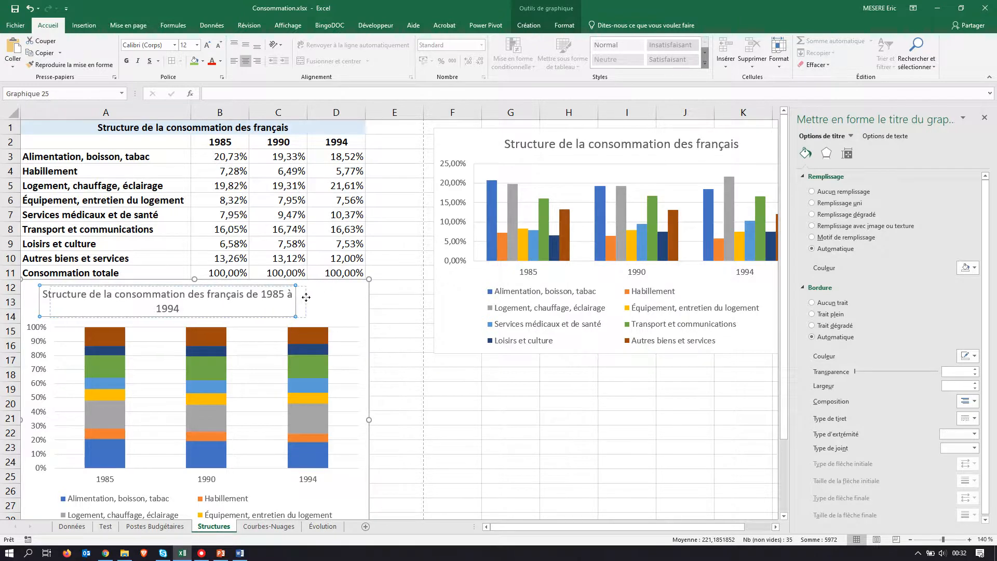
left_click_drag(296, 295, 306, 291)
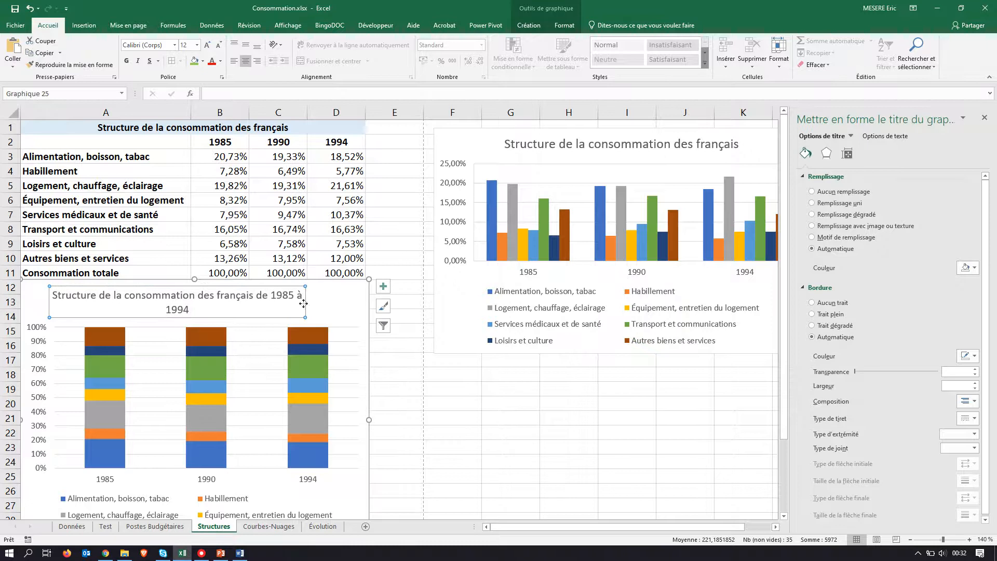
Step: Widen the stacked chart to nearly the end of column E so its title fits on one line, and compare it with the PDF model
left_click(192, 312)
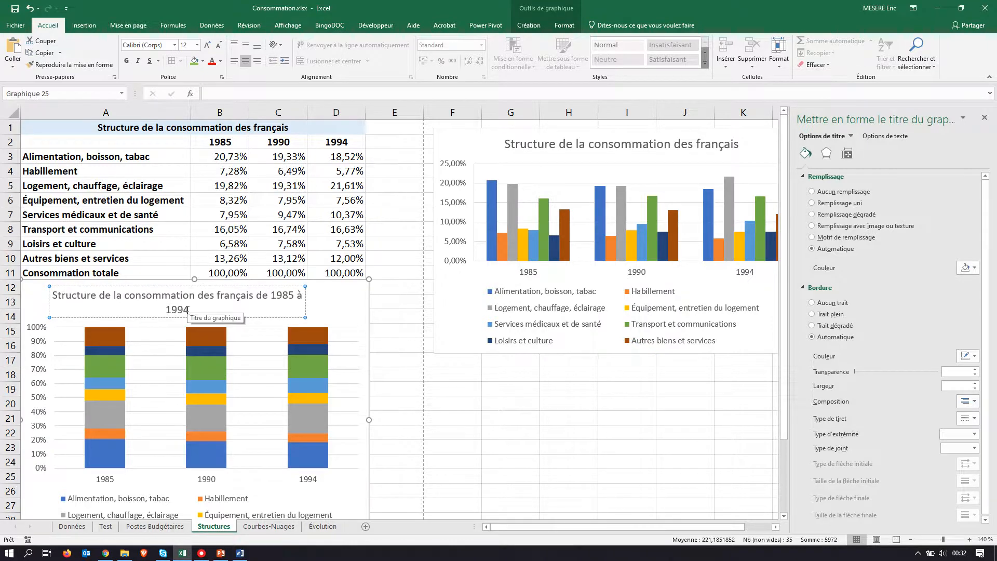
left_click_drag(191, 310, 56, 301)
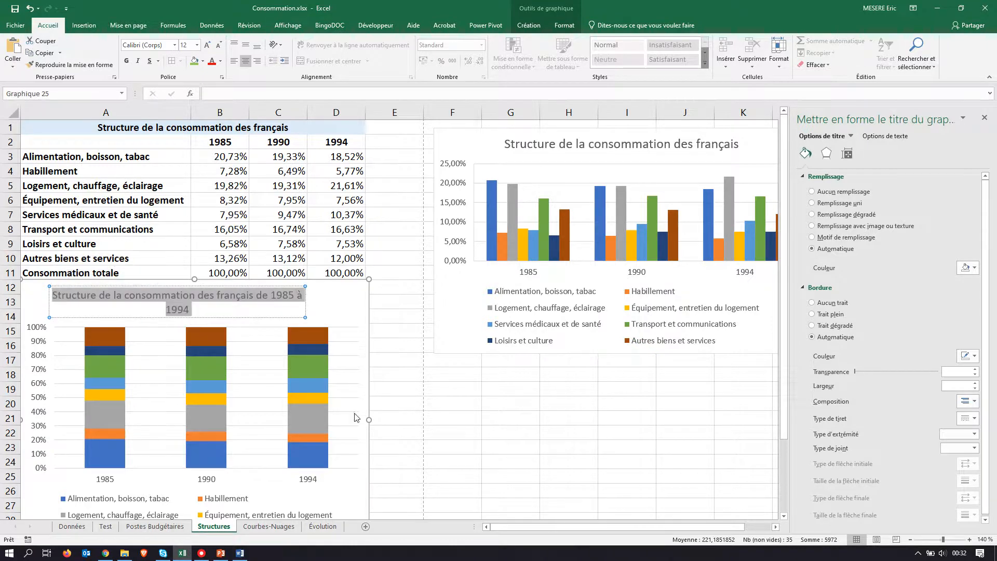
left_click_drag(369, 419, 413, 419)
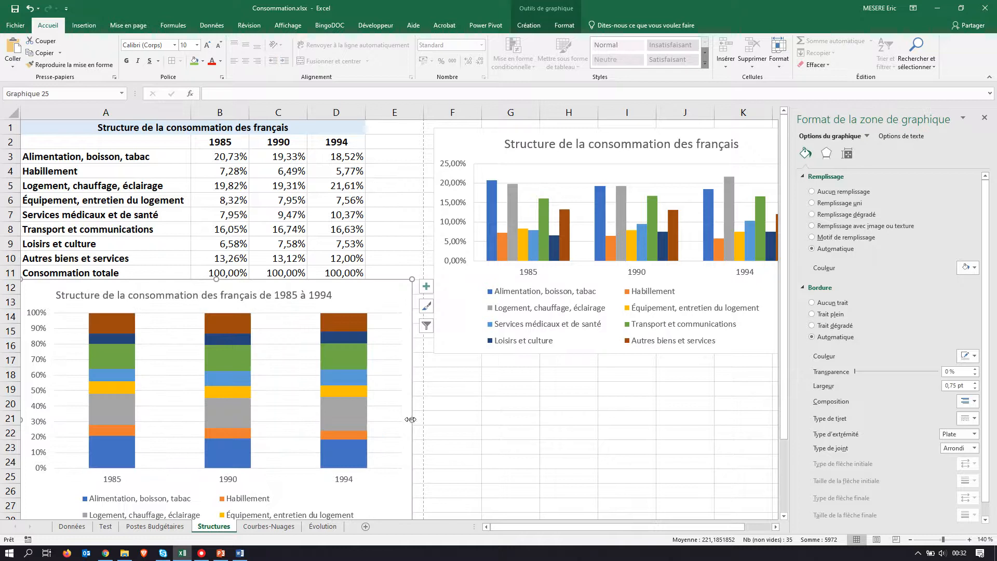
left_click(492, 420)
scroll(217, 365, "down", 1)
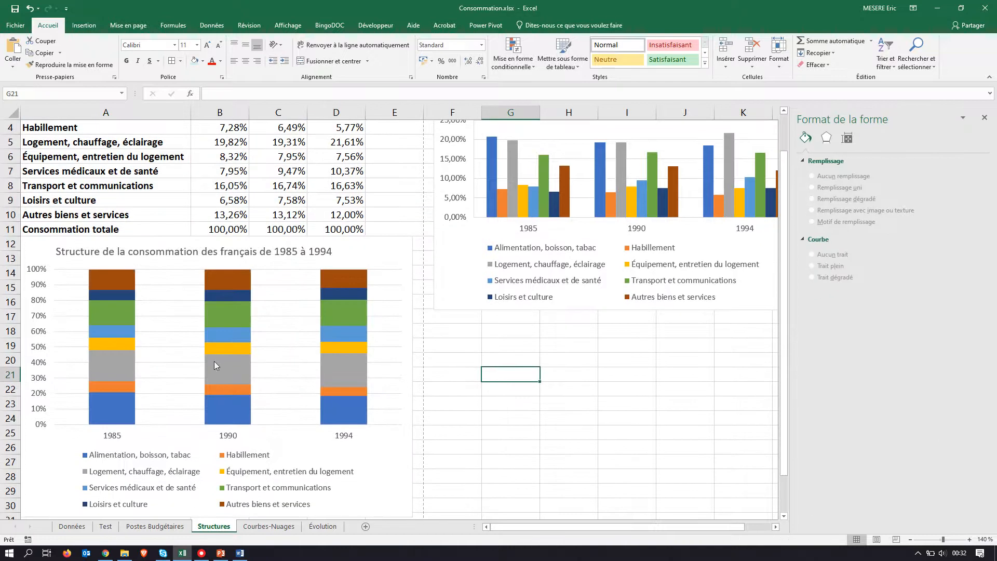
key("alt+Tab")
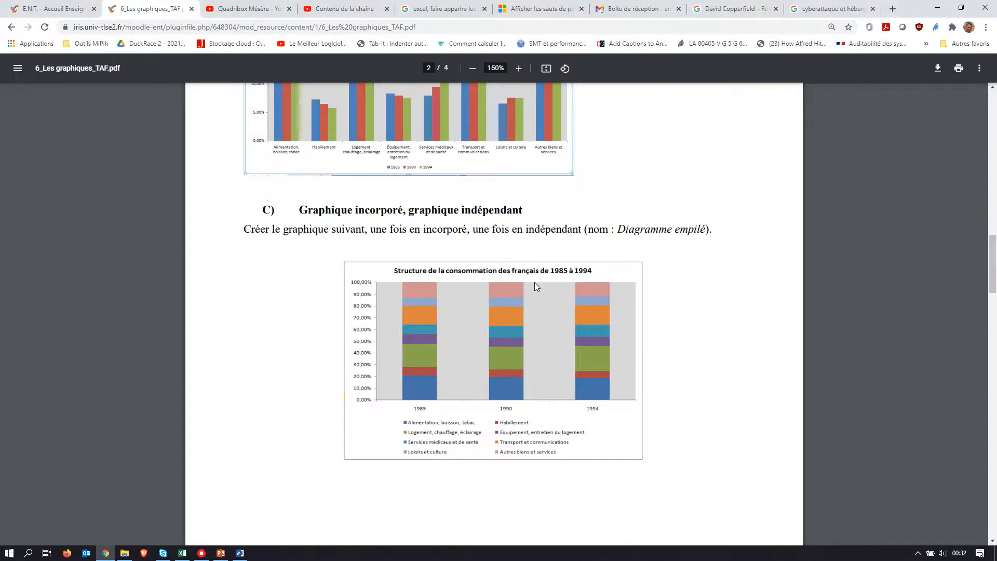
key("alt+Tab")
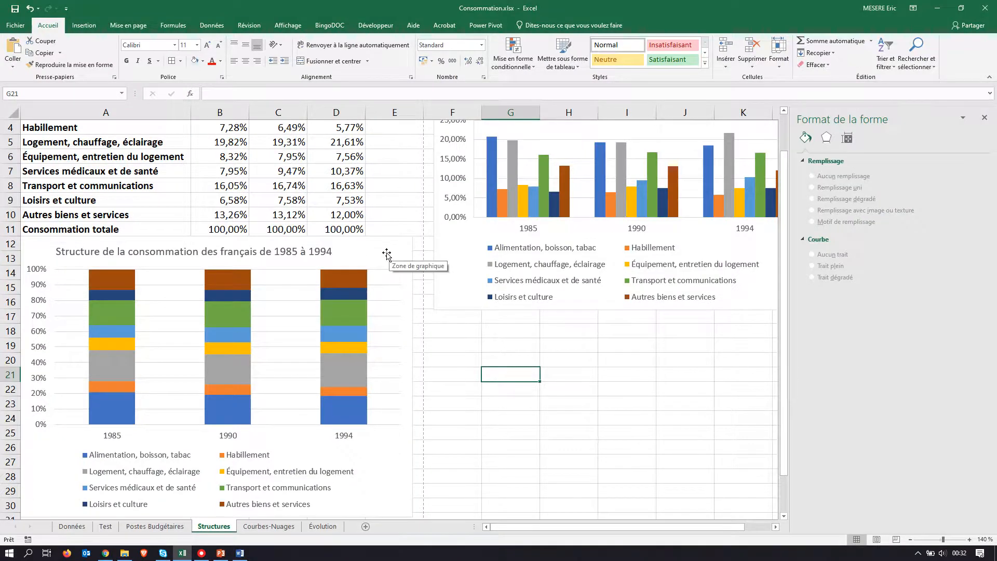
Step: Shift the stacked chart slightly down from the data table and paste a copy of it below, starting at cell A33
left_click_drag(387, 253, 376, 262)
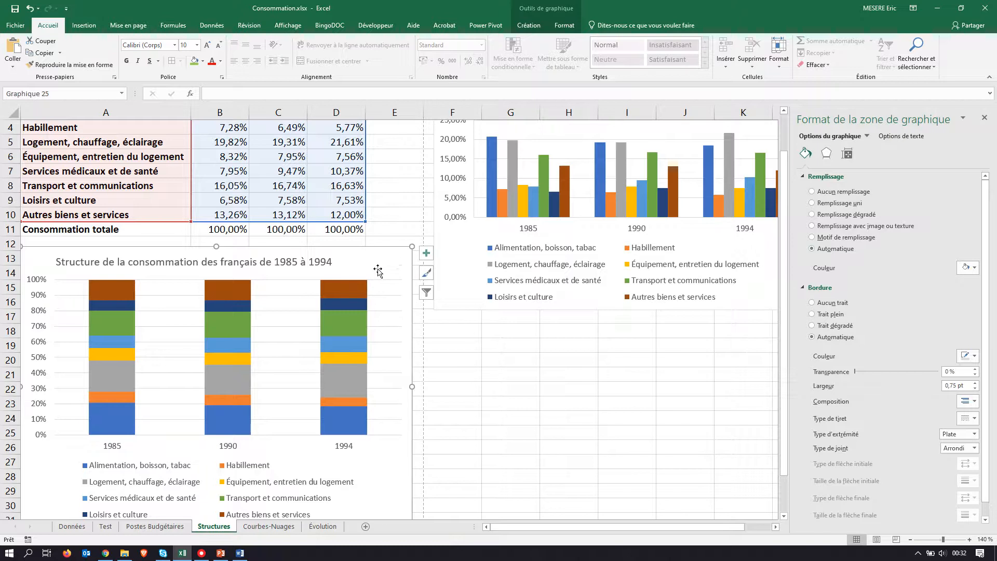
scroll(378, 275, "down", 5)
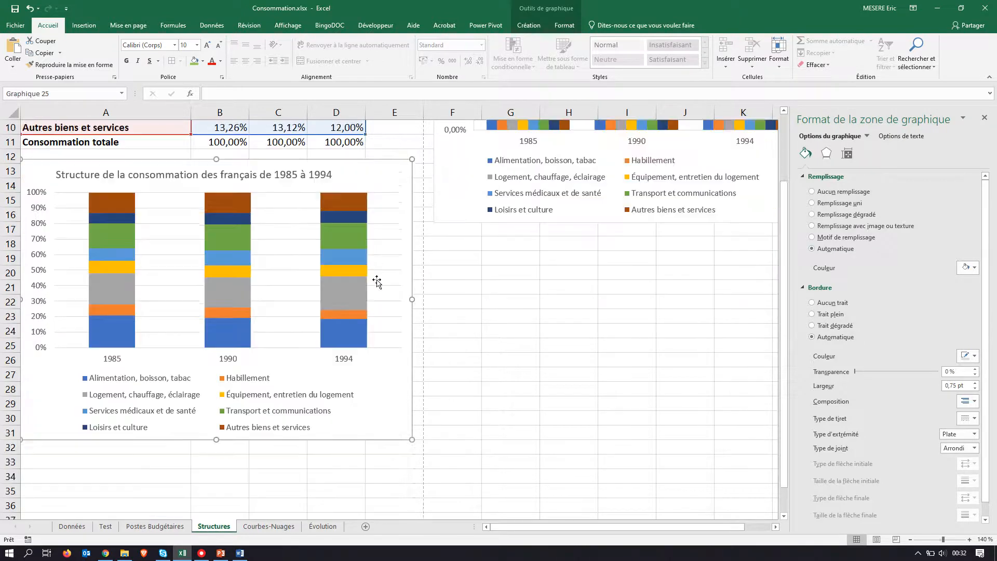
left_click(58, 328)
key("ctrl+v")
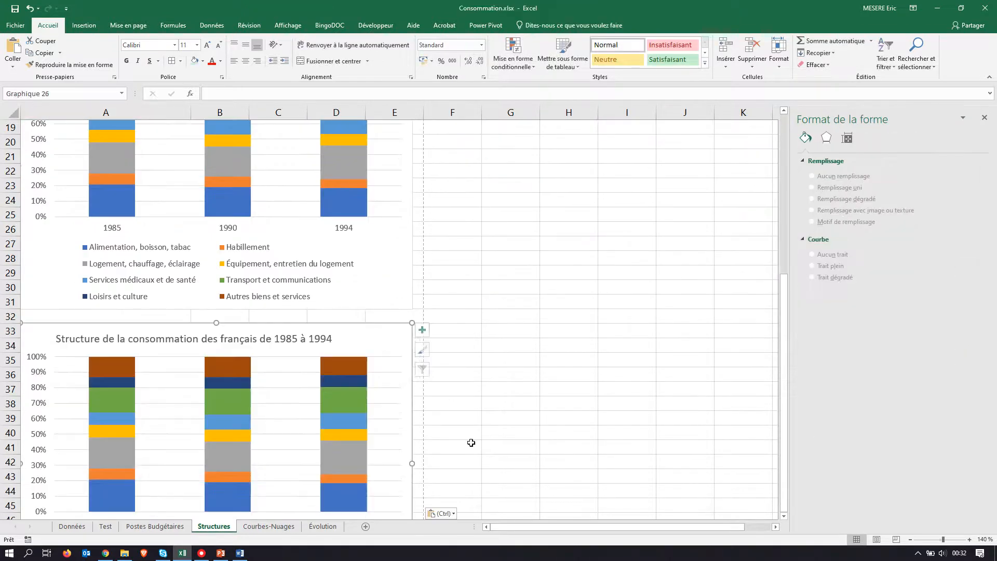
scroll(404, 370, "up", 4)
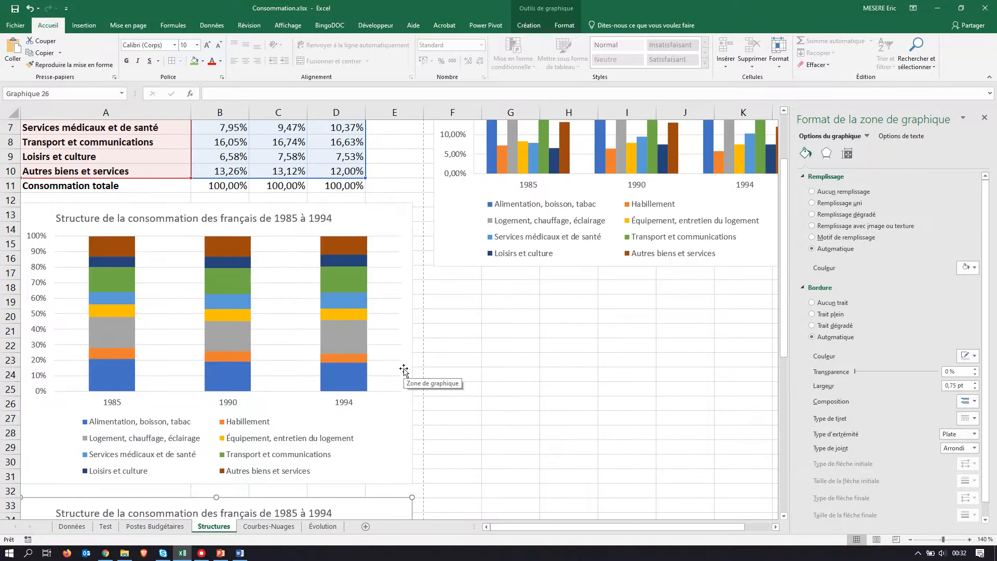
scroll(403, 370, "down", 4)
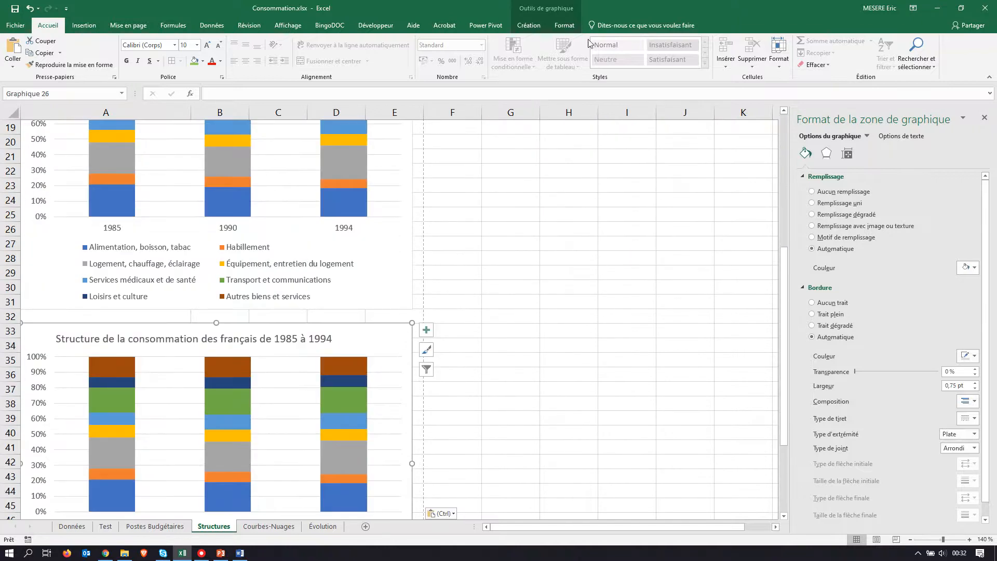
Step: Move the copied stacked chart to its own new chart sheet and return to the Structures sheet
left_click(531, 27)
left_click(662, 56)
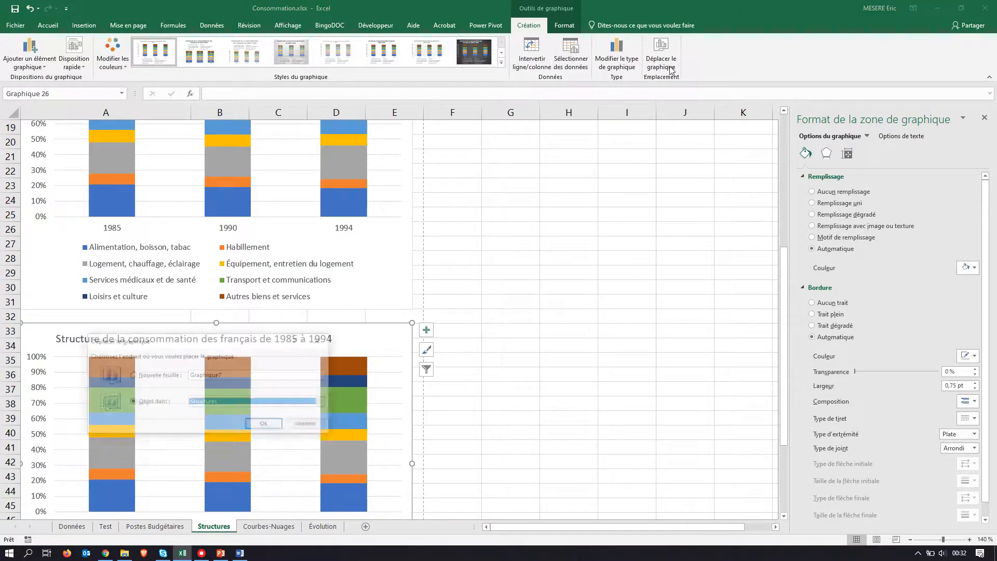
left_click(143, 376)
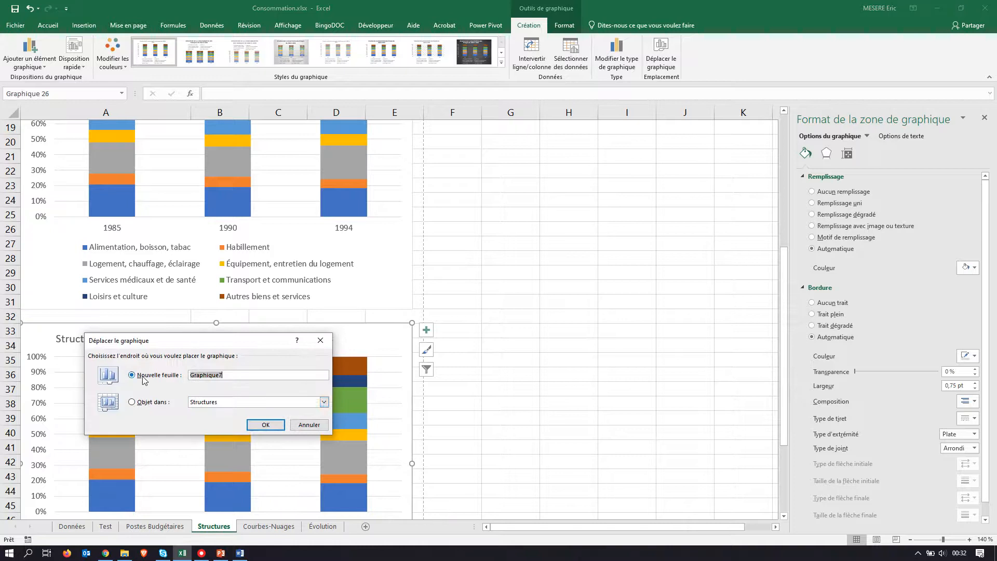
left_click(266, 425)
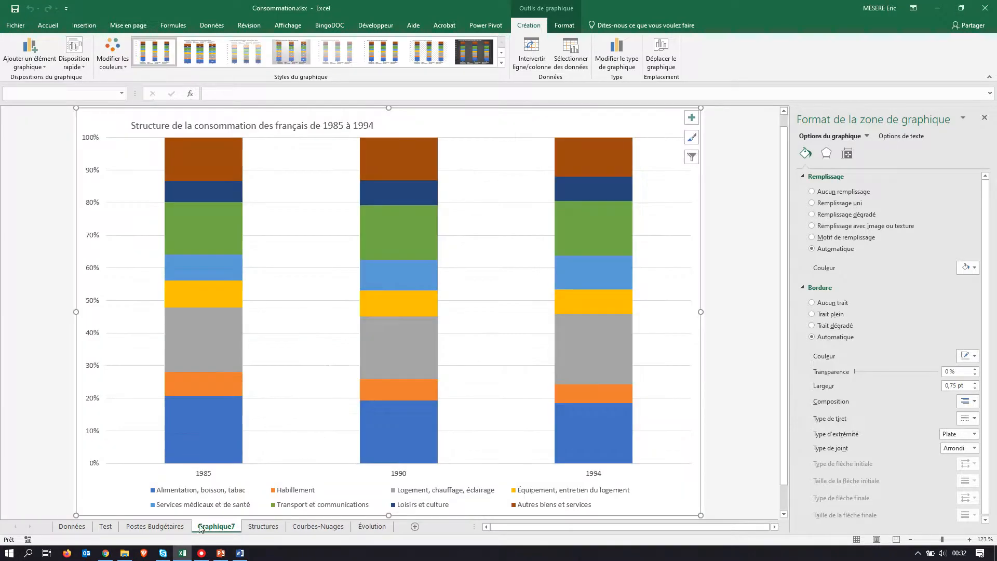
left_click(262, 526)
scroll(196, 391, "up", 6)
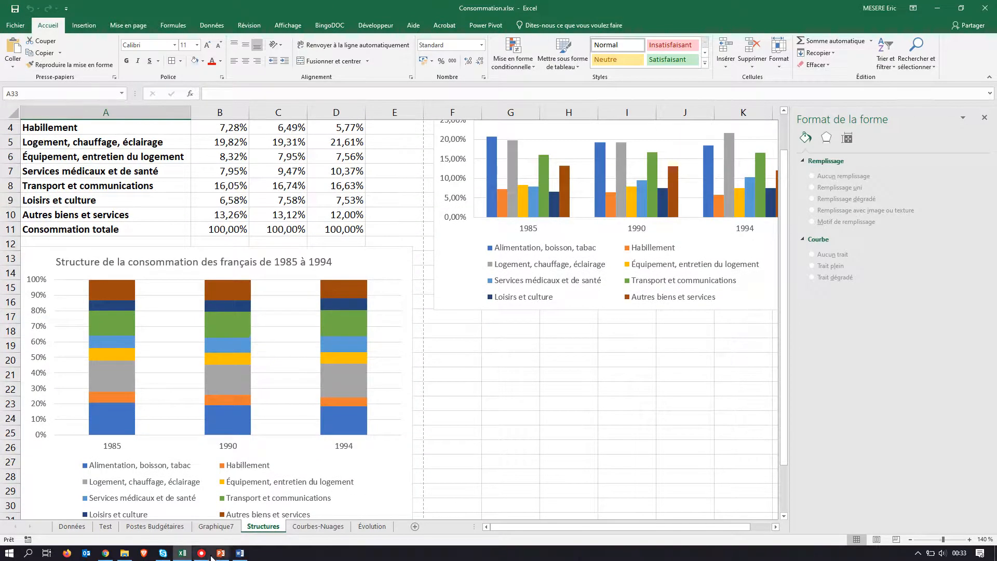
Step: Copy the name "Diagramme empilé" from the PDF assignment and rename the Graphique7 chart sheet with it
key("alt+Tab")
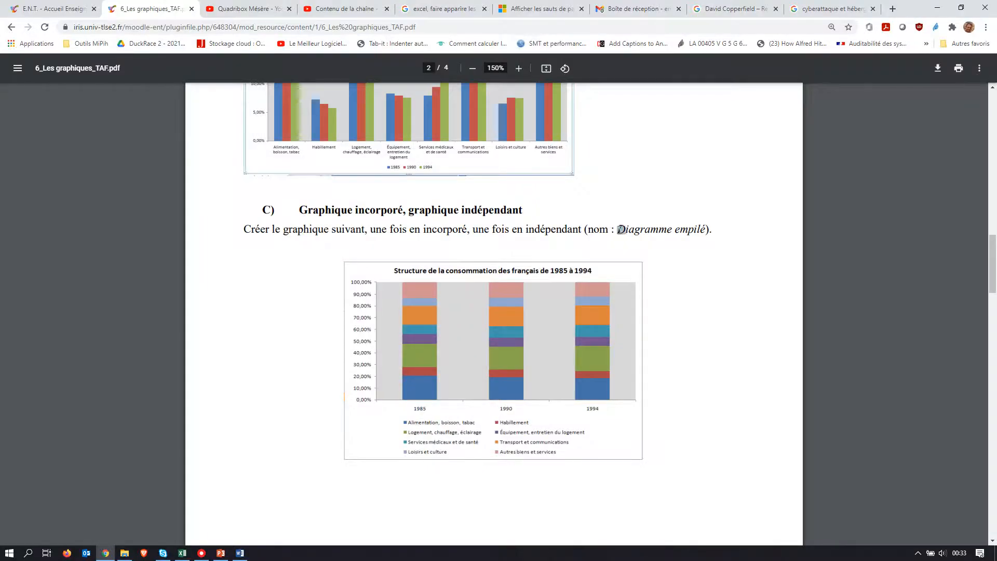
left_click_drag(621, 229, 706, 229)
key("ctrl+c")
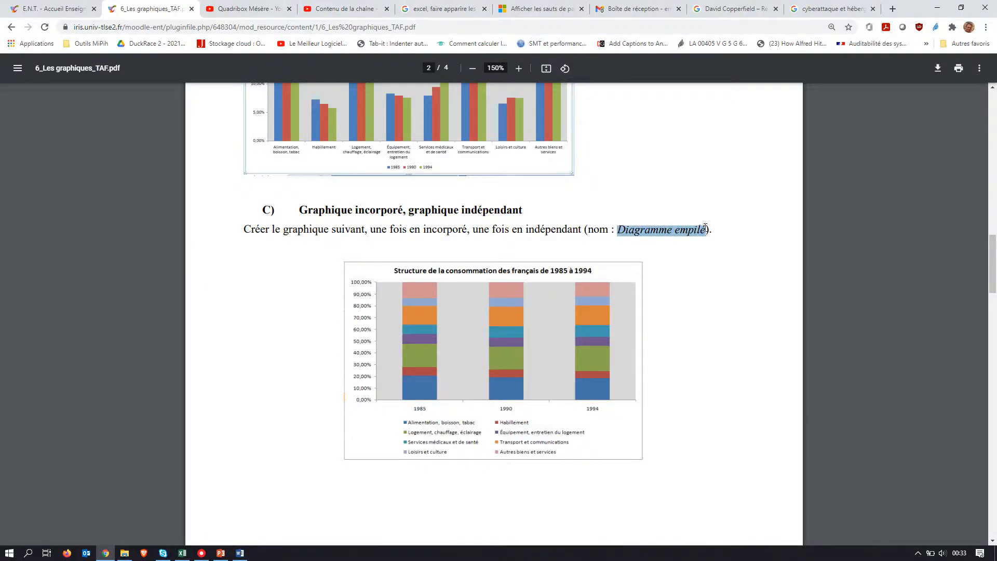
key("alt+Tab")
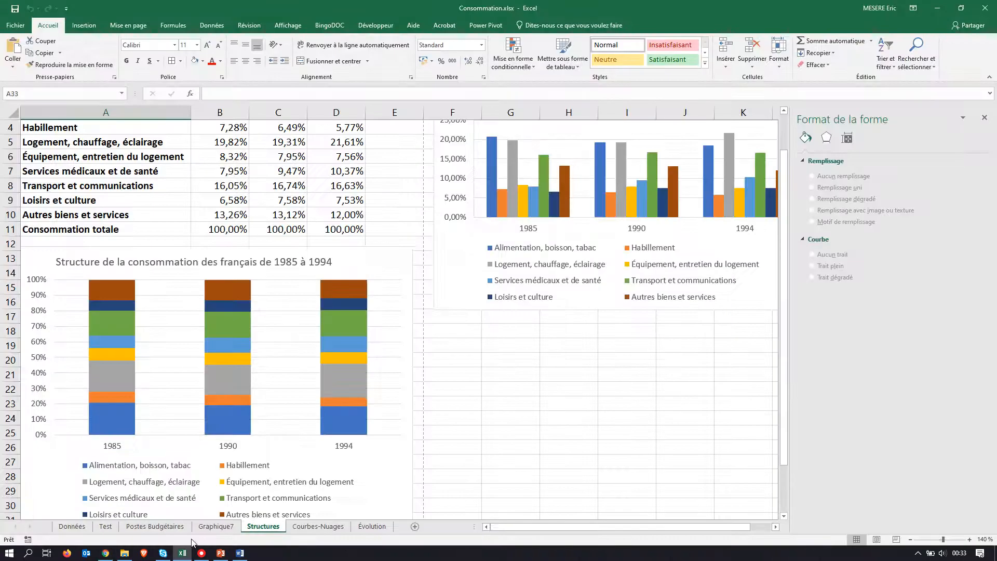
left_click(211, 527)
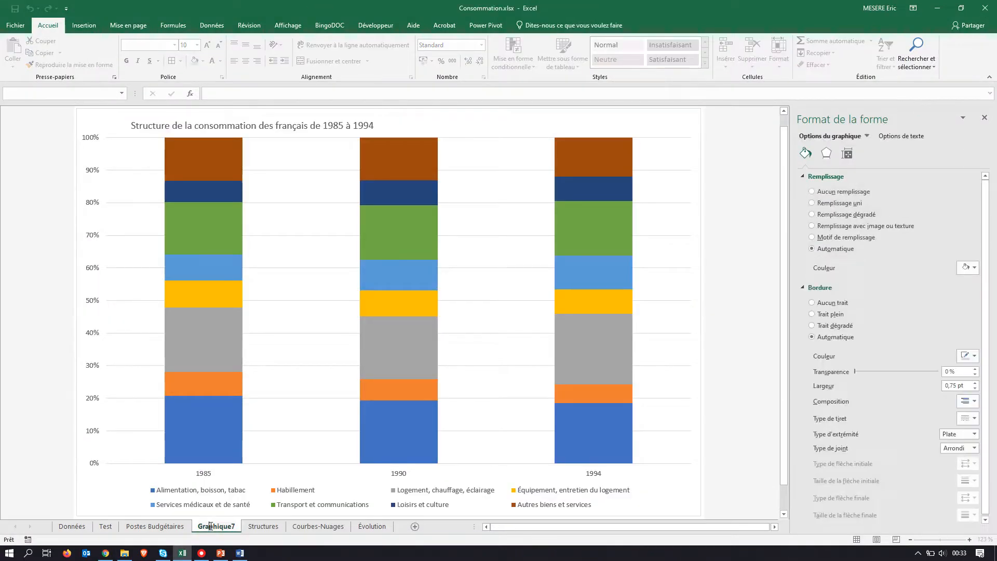
double_click(212, 526)
key("ctrl+v")
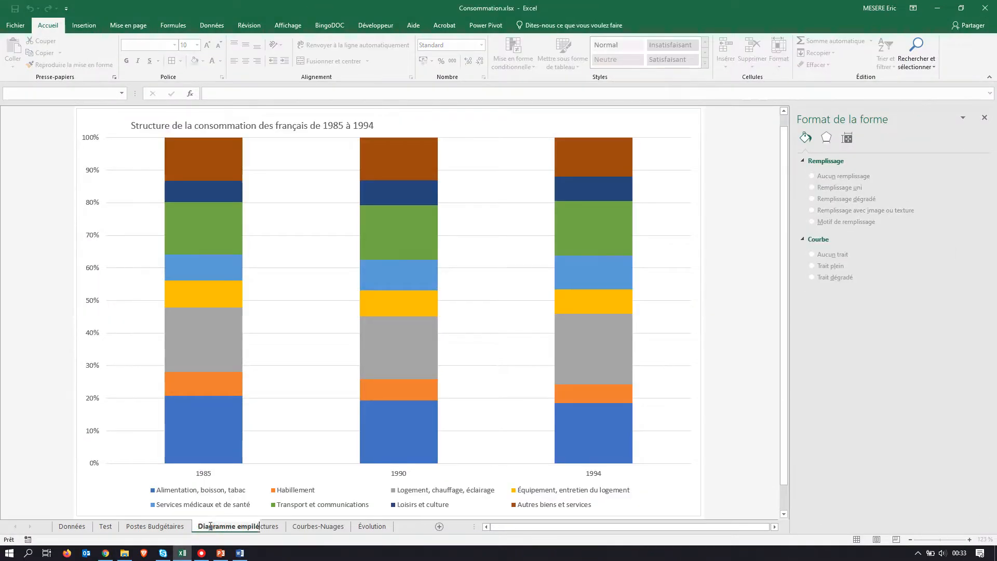
key("Return")
left_click(281, 398)
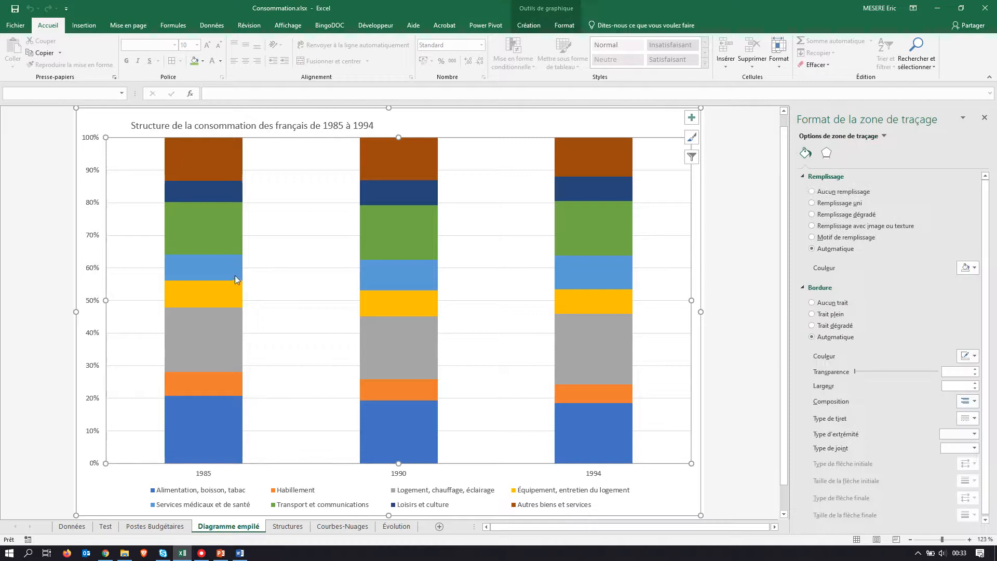
Step: Read section D) "Mise en page de graphiques" of the PDF assignment and examine its page layout model
key("alt+Tab")
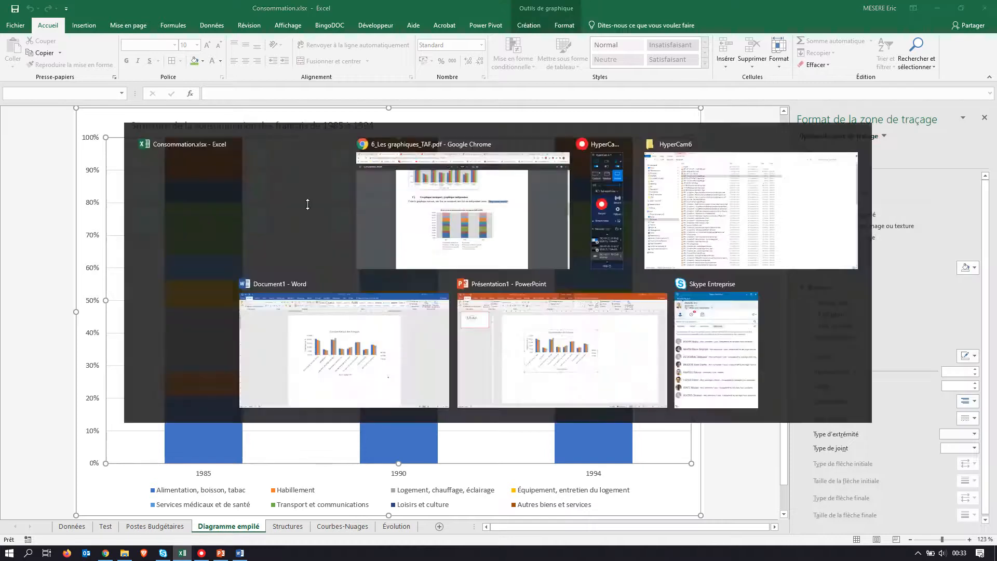
scroll(500, 350, "down", 3)
scroll(504, 355, "down", 6)
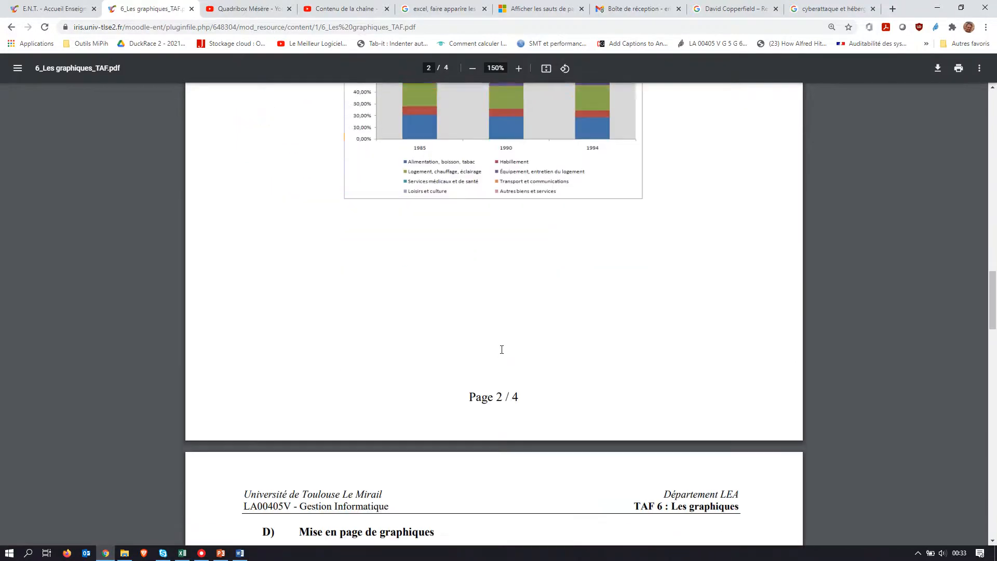
scroll(503, 354, "down", 1)
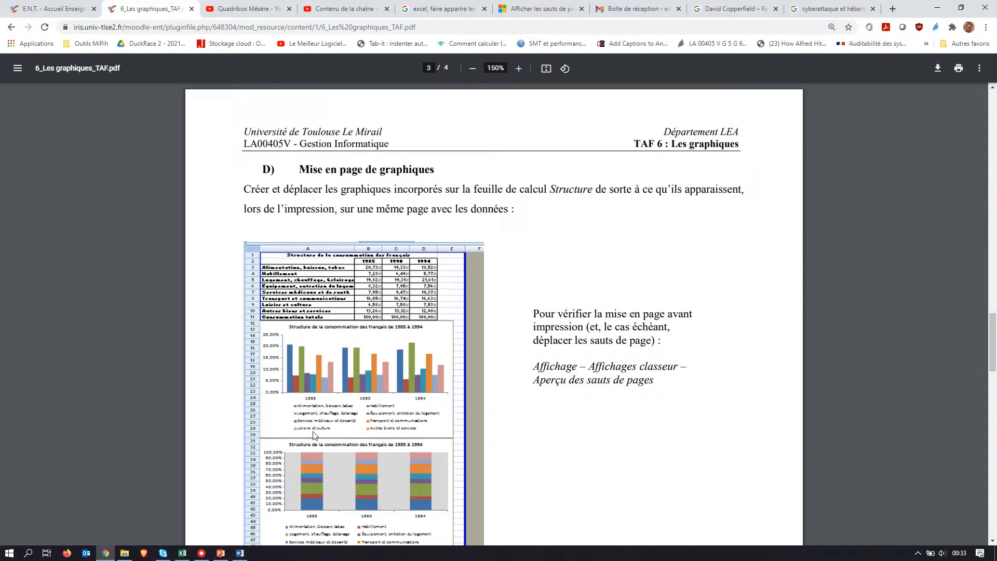
scroll(376, 435, "down", 1)
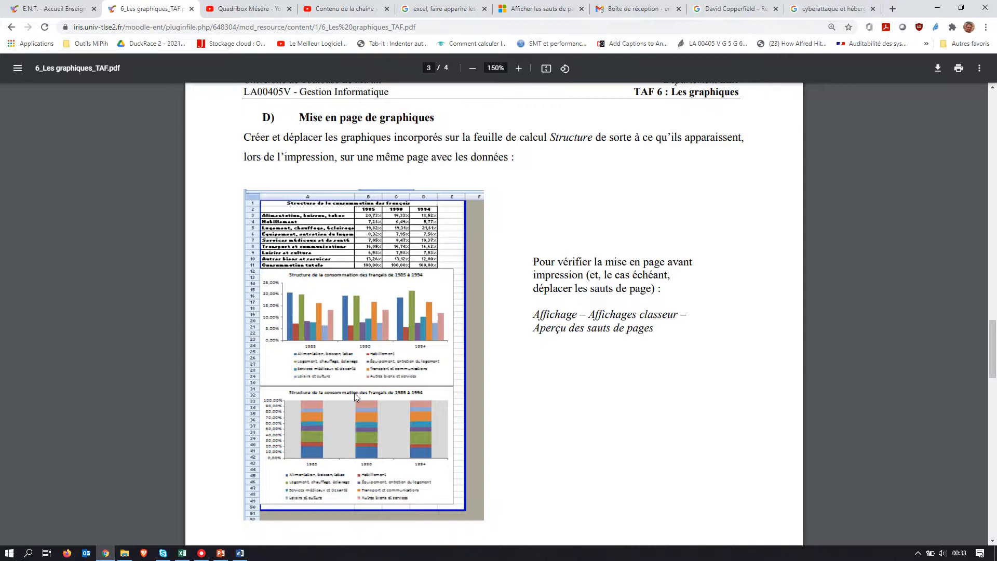
key("alt+Tab")
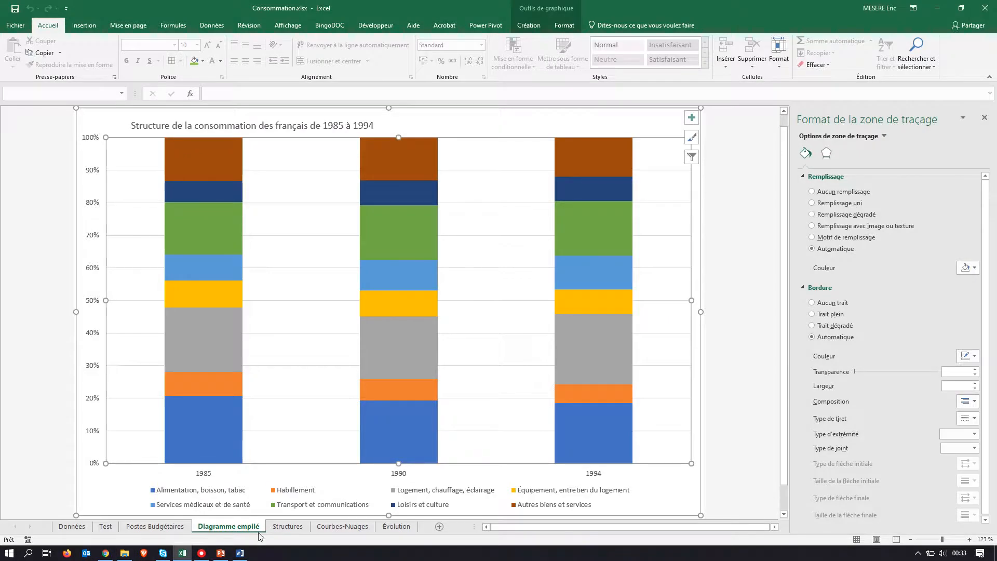
Step: On the Structures sheet, move the stacked chart down to row 21 and place the clustered column chart directly below the data table
left_click(288, 526)
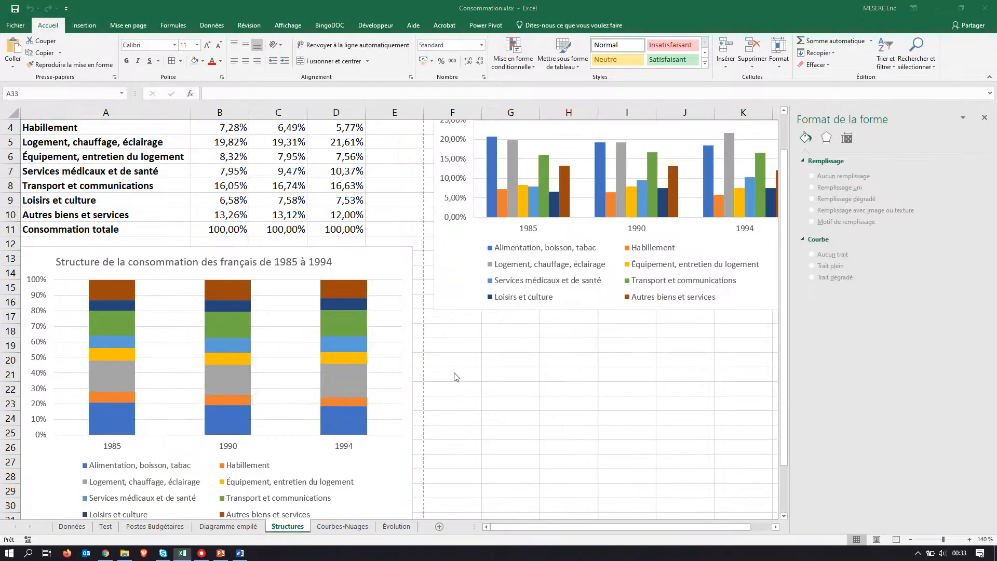
key("alt+Tab")
key("alt+Tab")
left_click(125, 264)
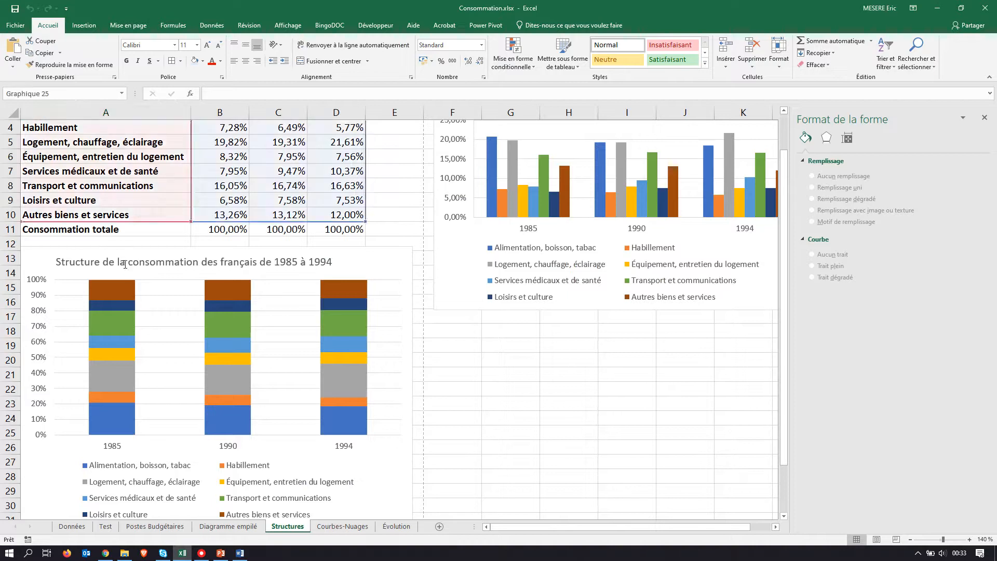
left_click(124, 264)
left_click_drag(27, 259, 31, 389)
scroll(439, 152, "up", 1)
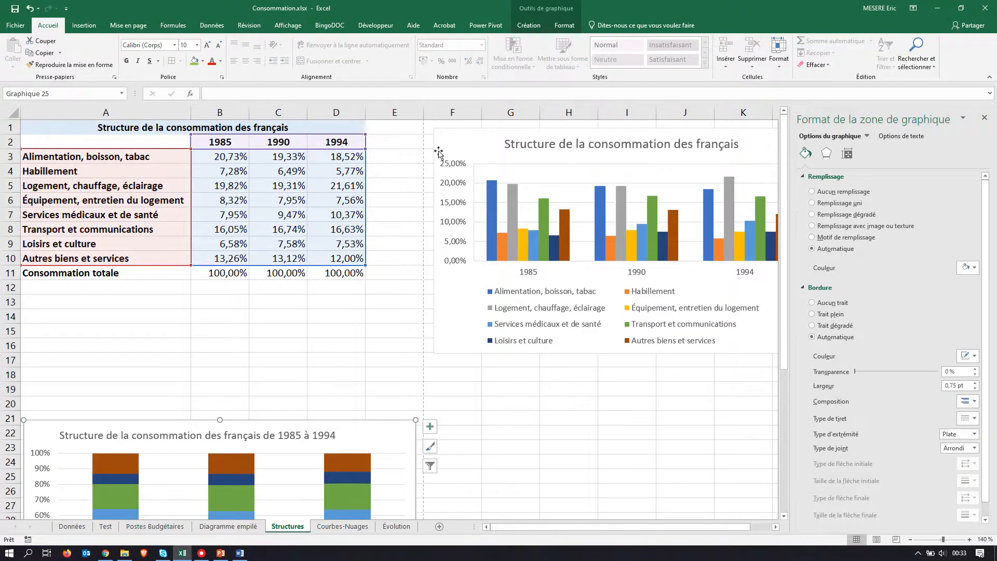
left_click_drag(455, 134, 44, 289)
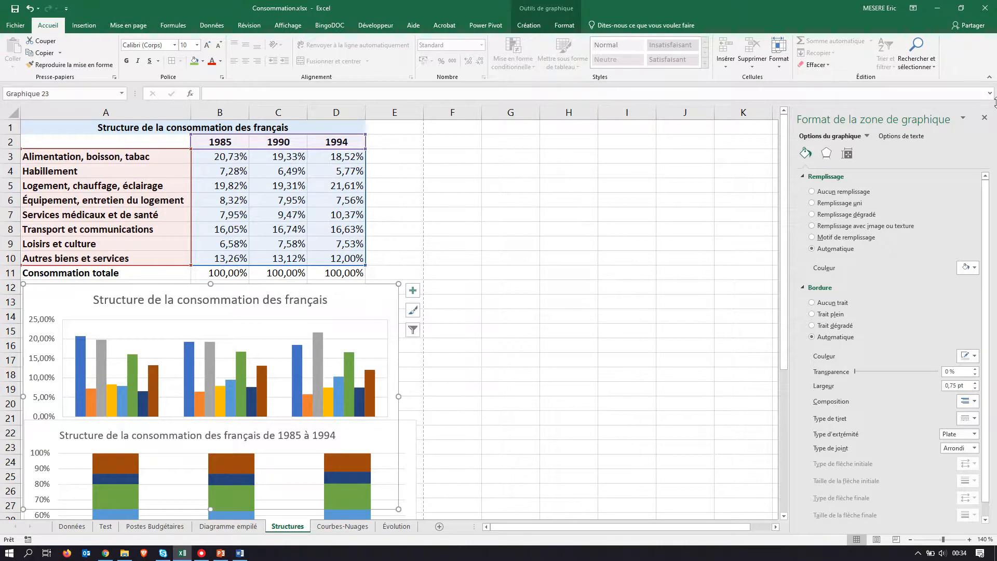
Step: Close the chart formatting pane and display the Structures sheet in page break preview, following the PDF instructions
left_click(984, 118)
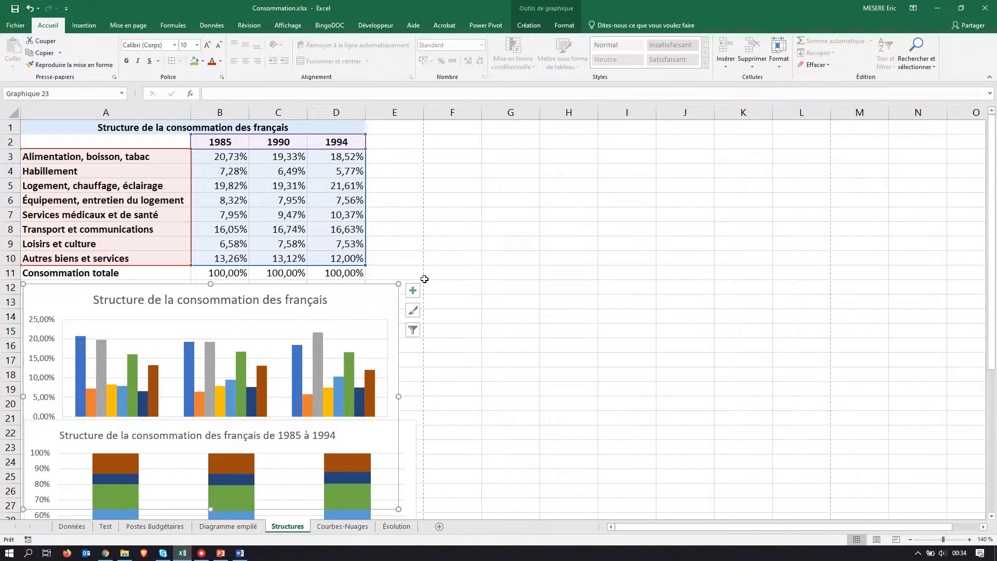
key("alt+Tab")
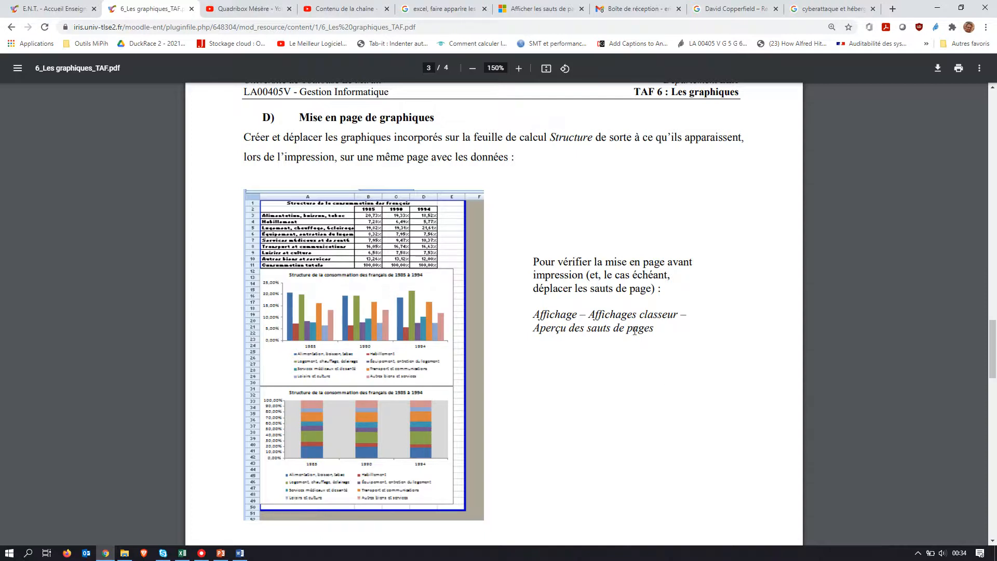
key("alt+Tab")
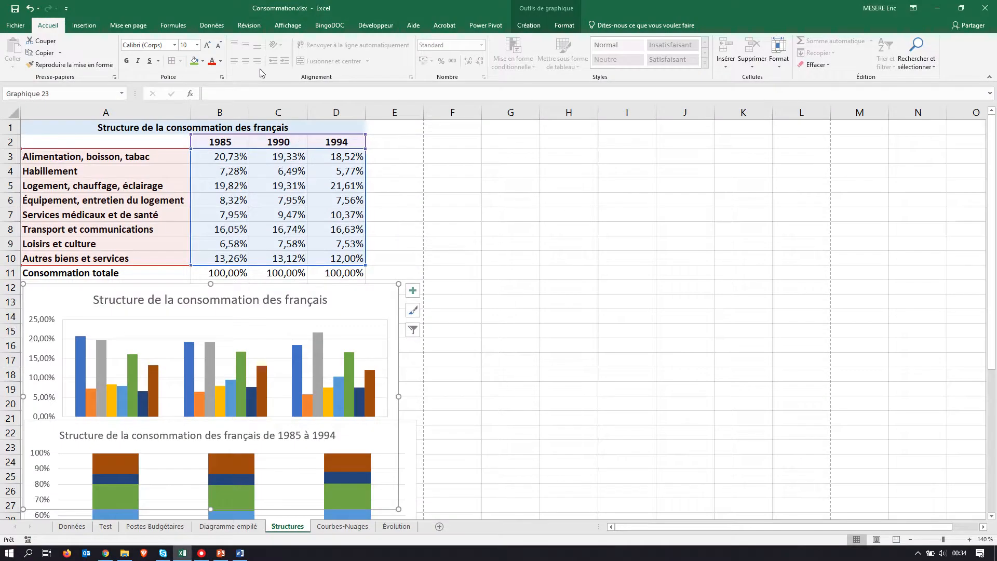
left_click(287, 26)
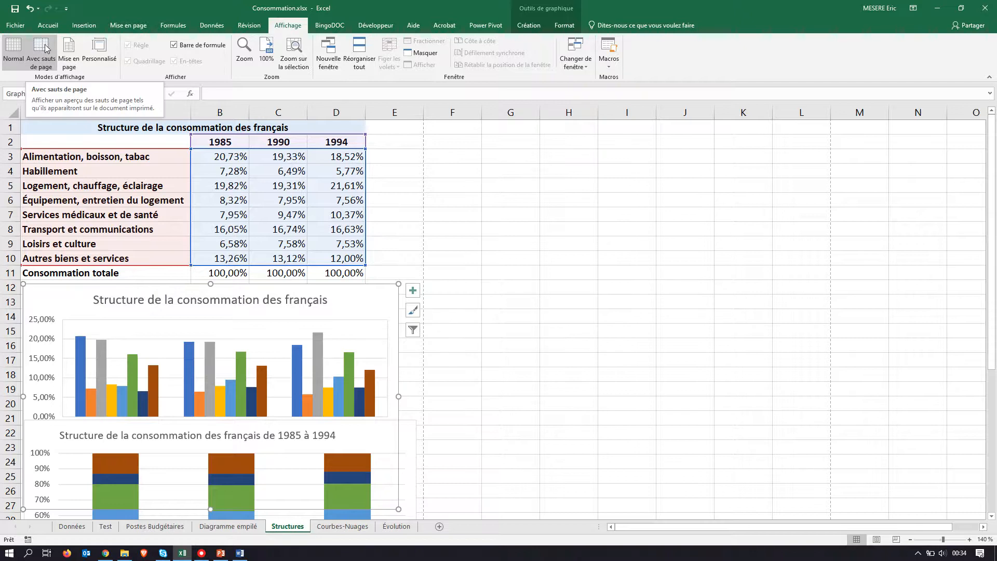
left_click(47, 50)
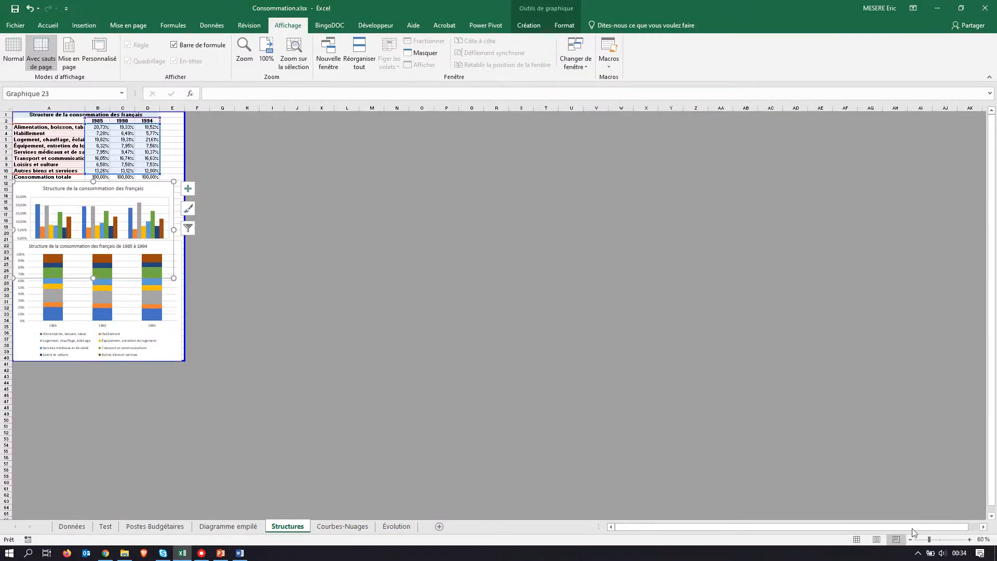
Step: Move the stacked chart down to row 28, directly below the clustered column chart in the page break preview
left_click(969, 540)
left_click(970, 540)
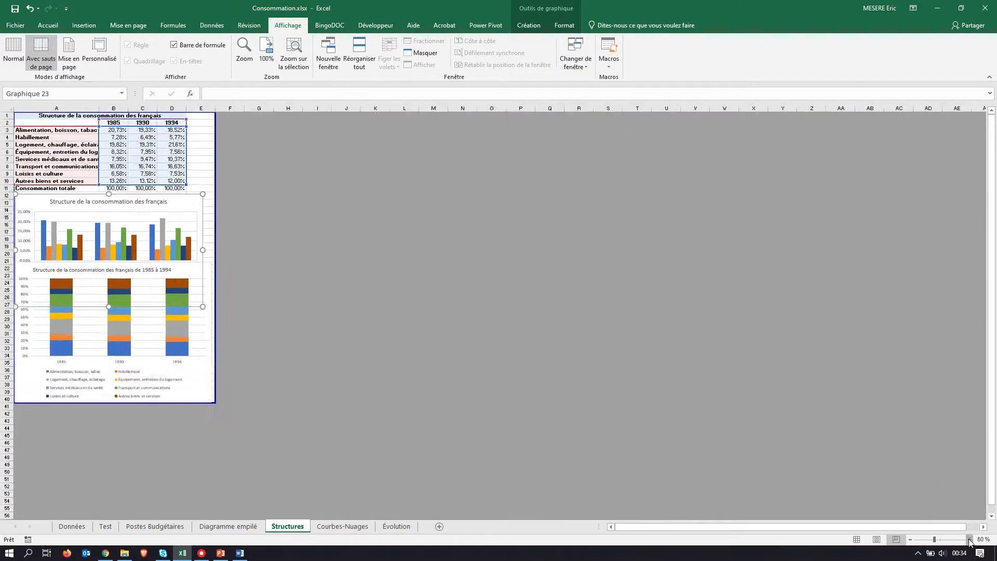
left_click(969, 540)
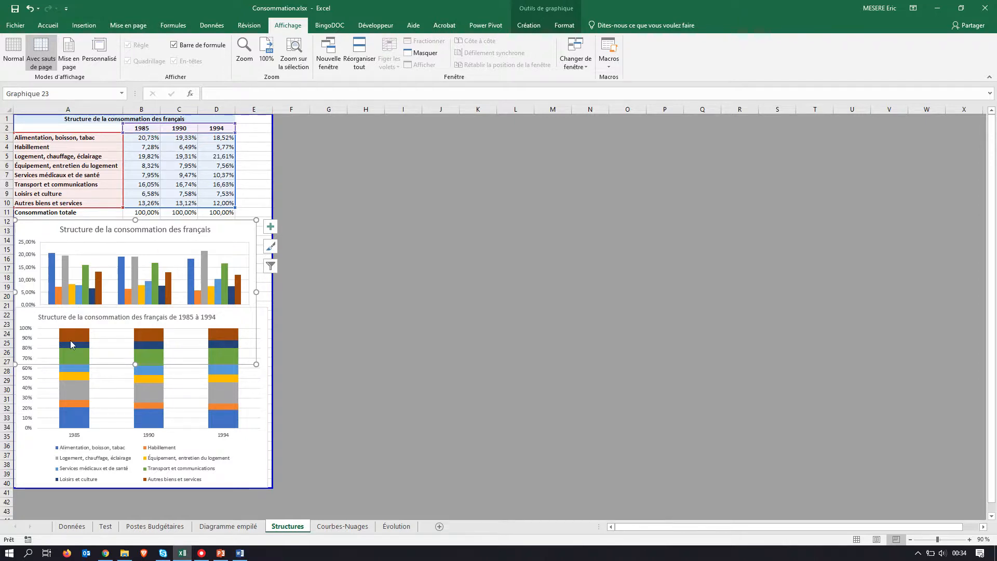
mouse_move(80, 341)
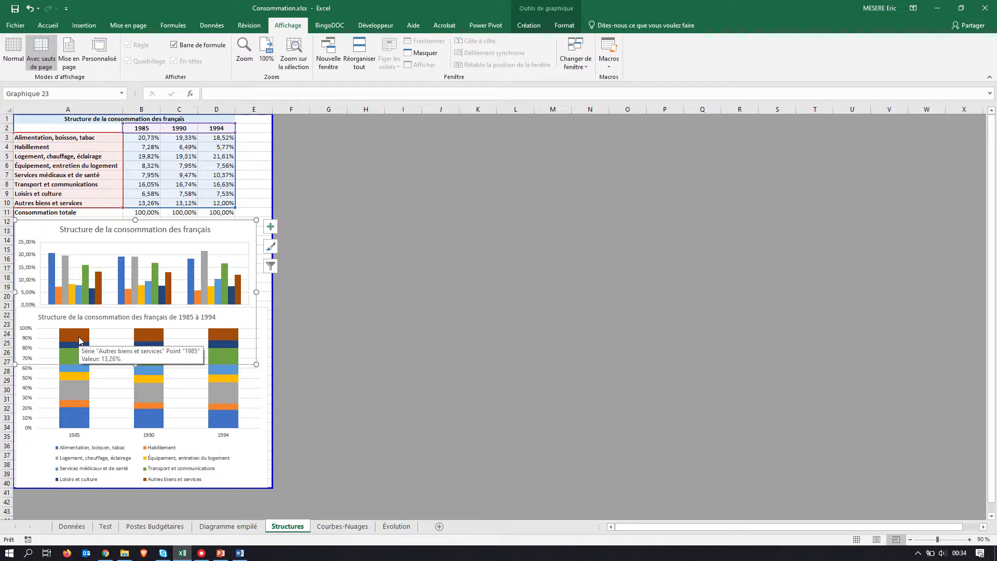
key("alt+Tab")
key("alt+Tab")
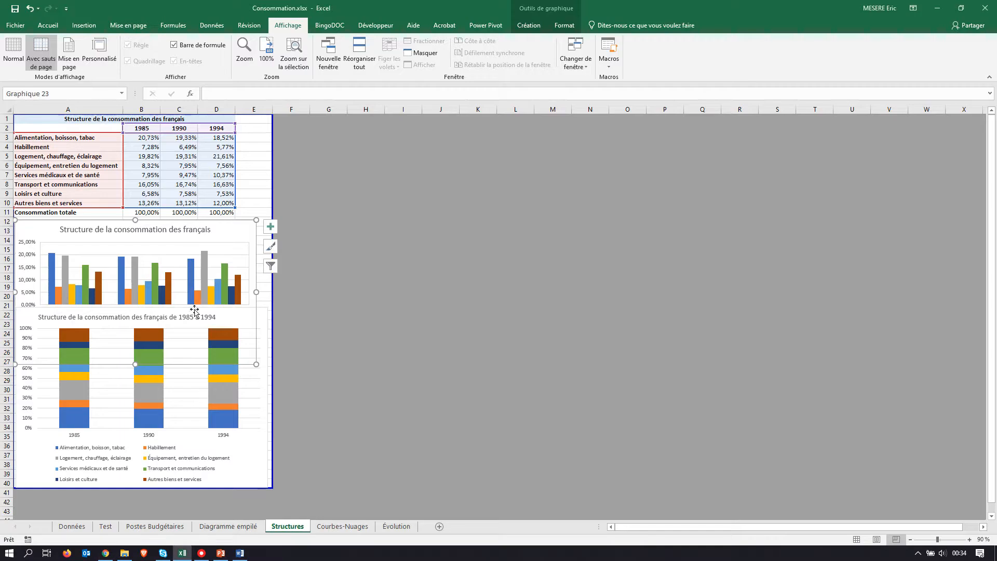
left_click(213, 398)
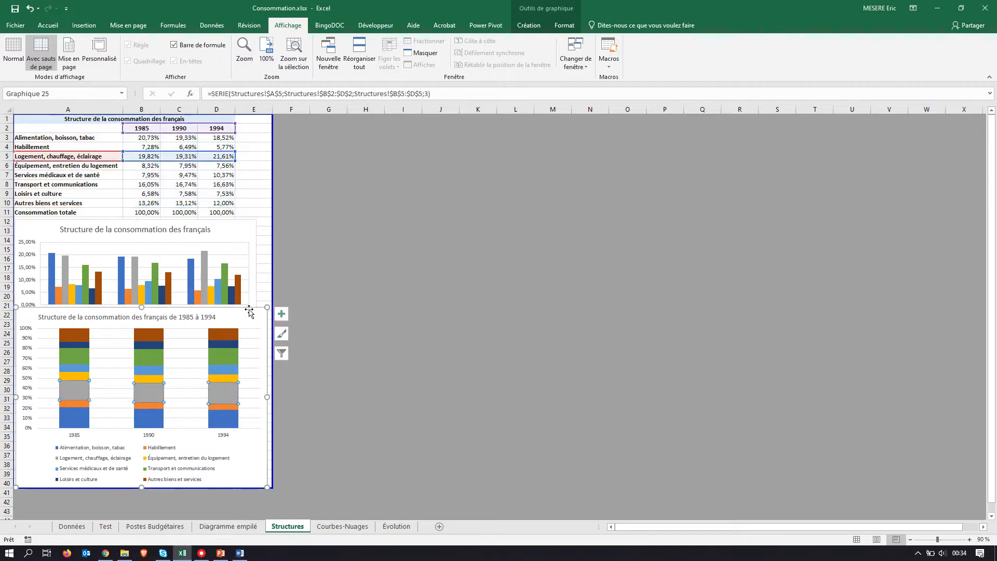
left_click_drag(249, 312, 248, 372)
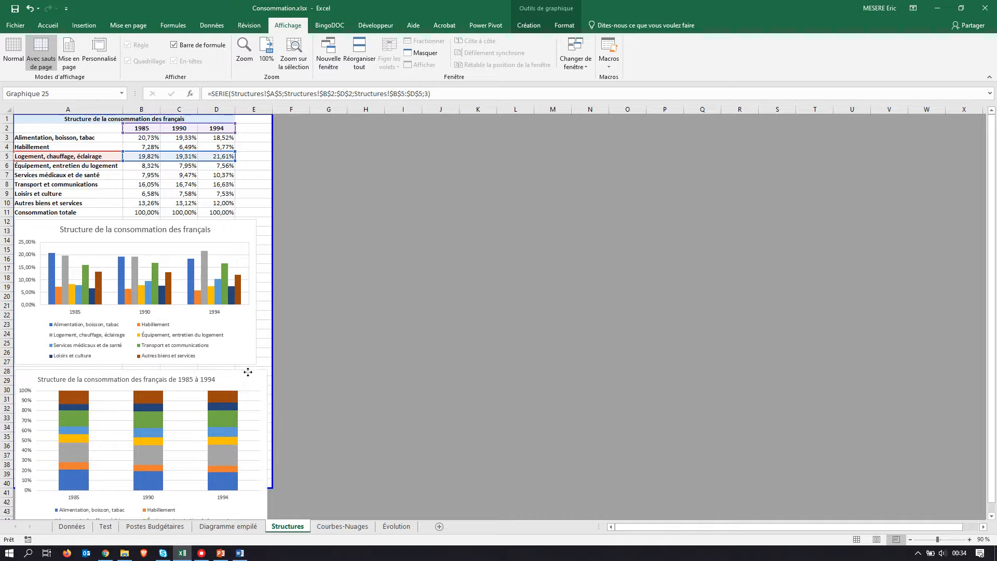
scroll(346, 352, "down", 2)
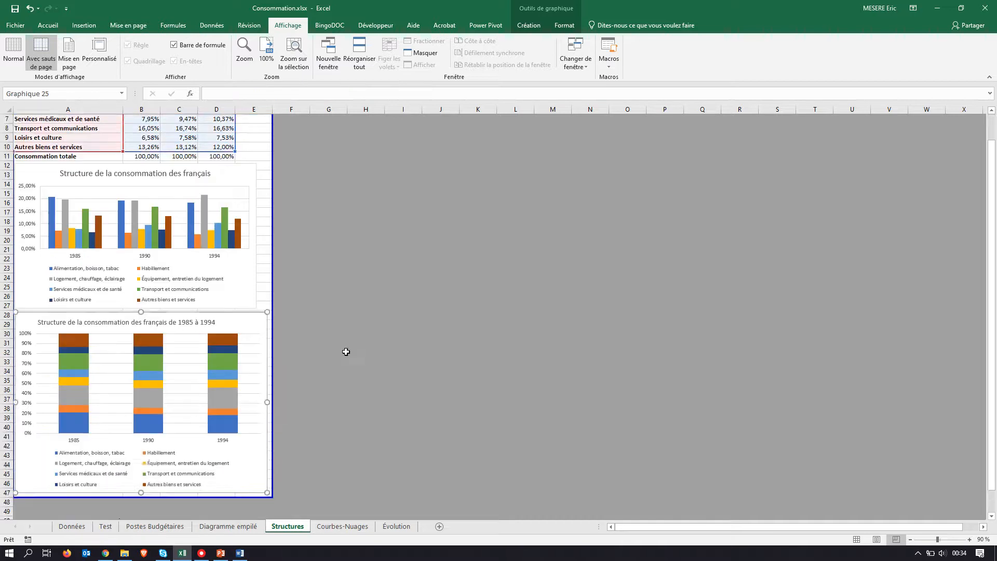
scroll(346, 352, "down", 1)
scroll(346, 352, "up", 3)
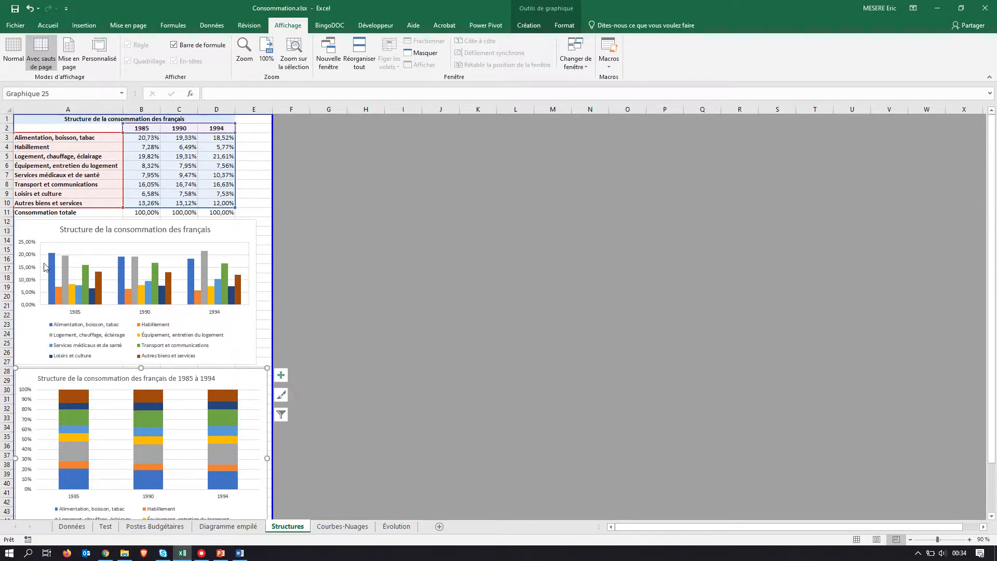
Step: Align the clustered column chart with the stacked chart's edge and widen it to about the same width
left_click_drag(20, 226, 23, 223)
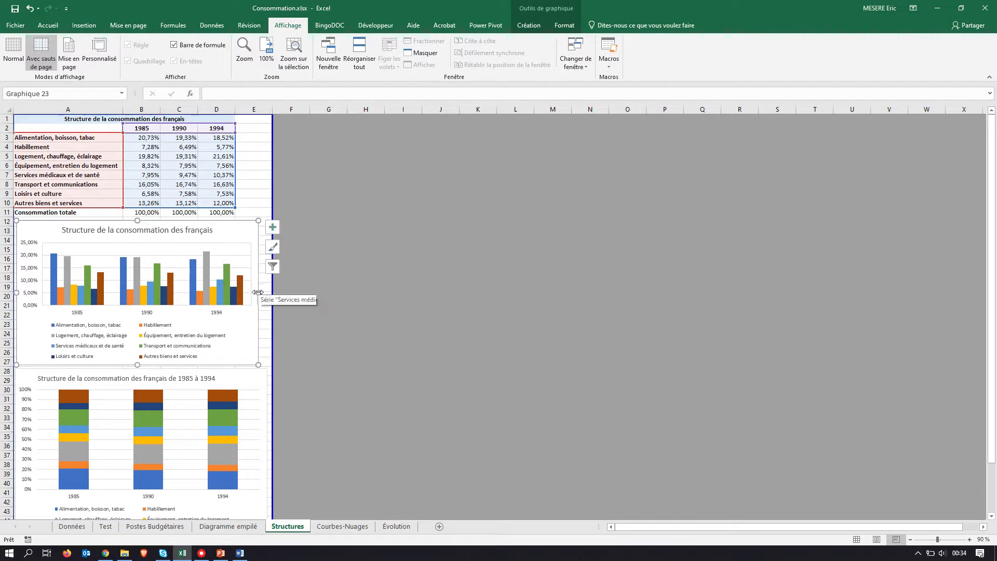
left_click_drag(258, 293, 265, 293)
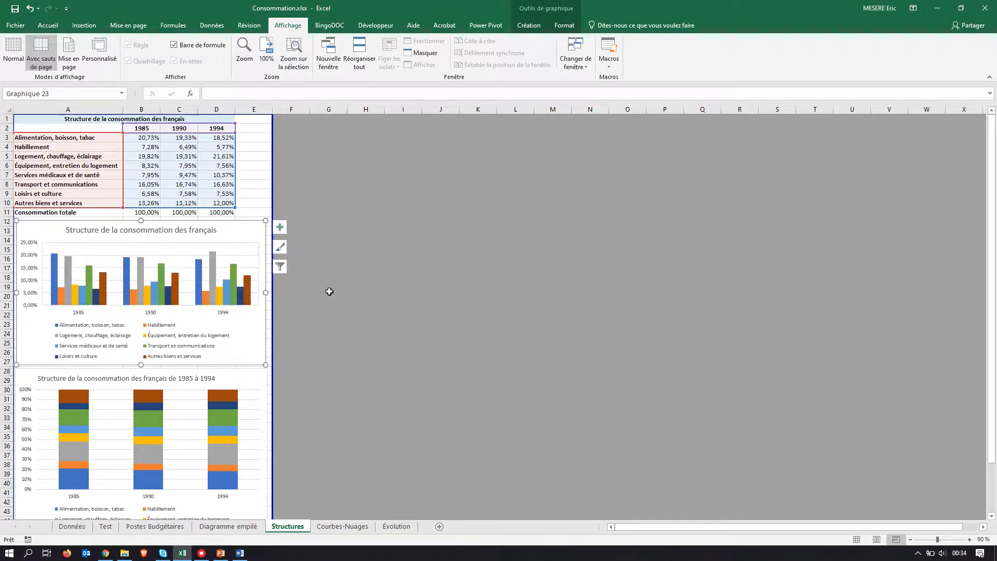
left_click(330, 288)
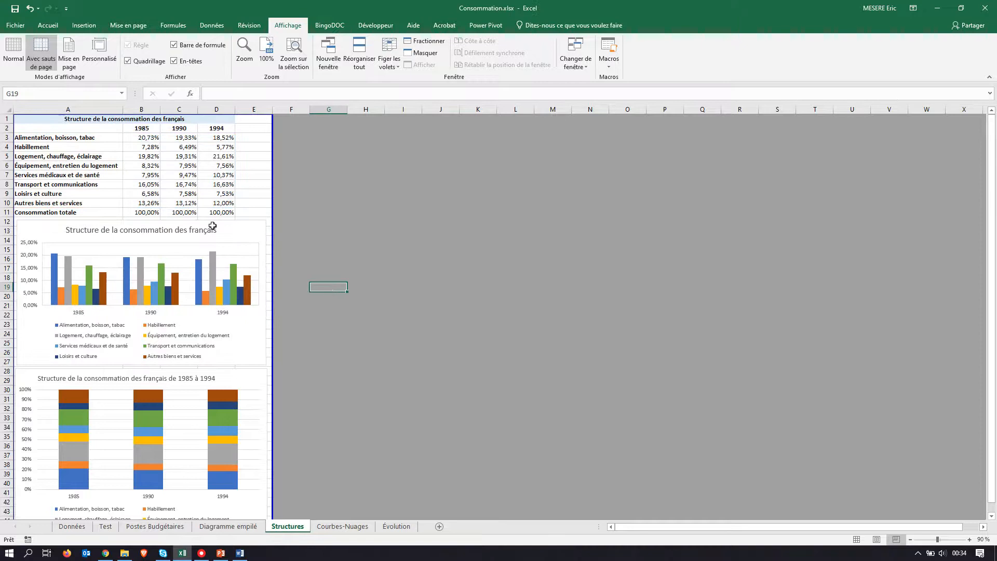
Step: Check in the print preview how the data table and both charts fit on the Structures page
scroll(216, 275, "down", 3)
scroll(215, 275, "up", 3)
left_click(15, 25)
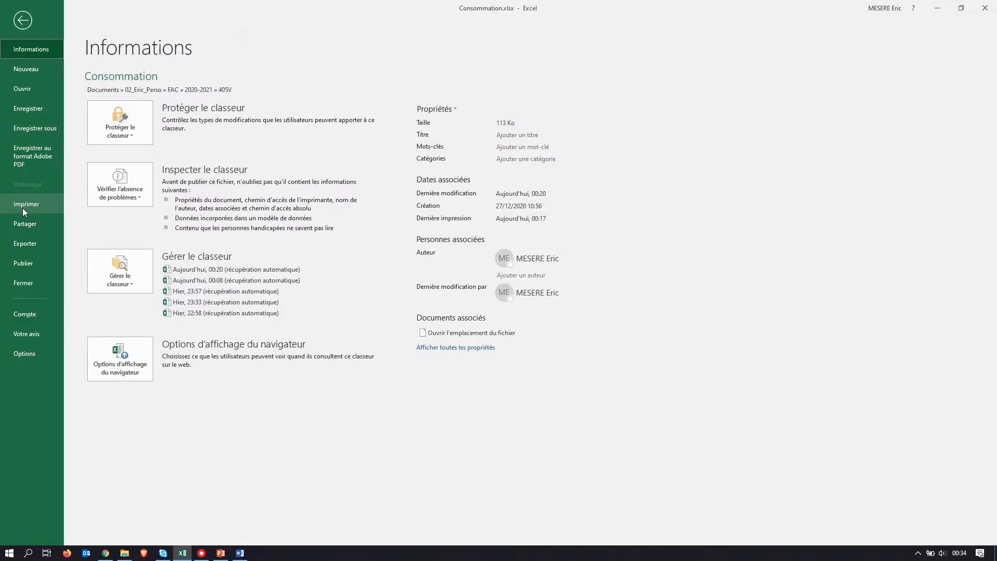
left_click(23, 207)
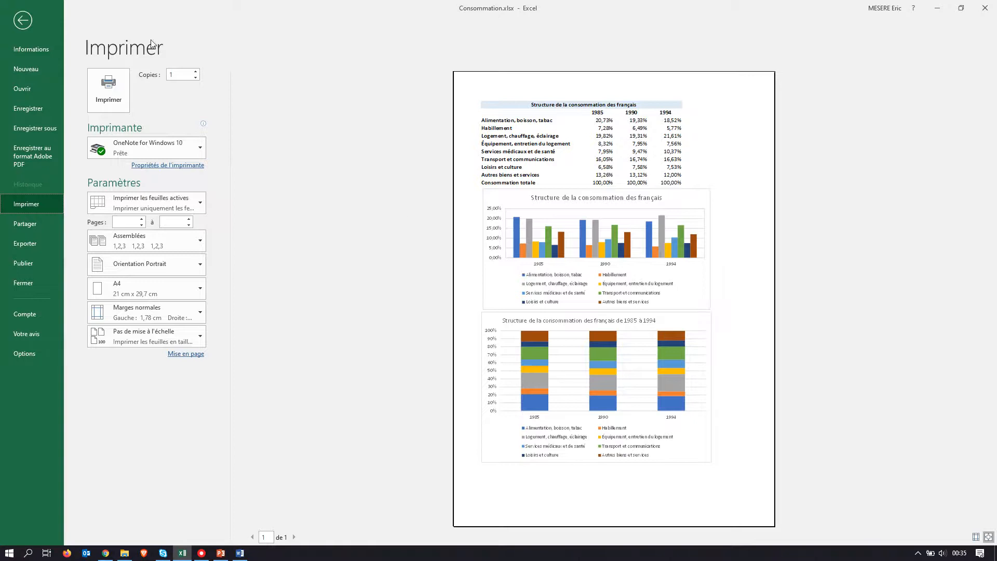
left_click(22, 21)
Step: Try the stacked chart lower on the sheet, from about row 38 across the page break, and shrink it slightly
scroll(229, 219, "down", 2)
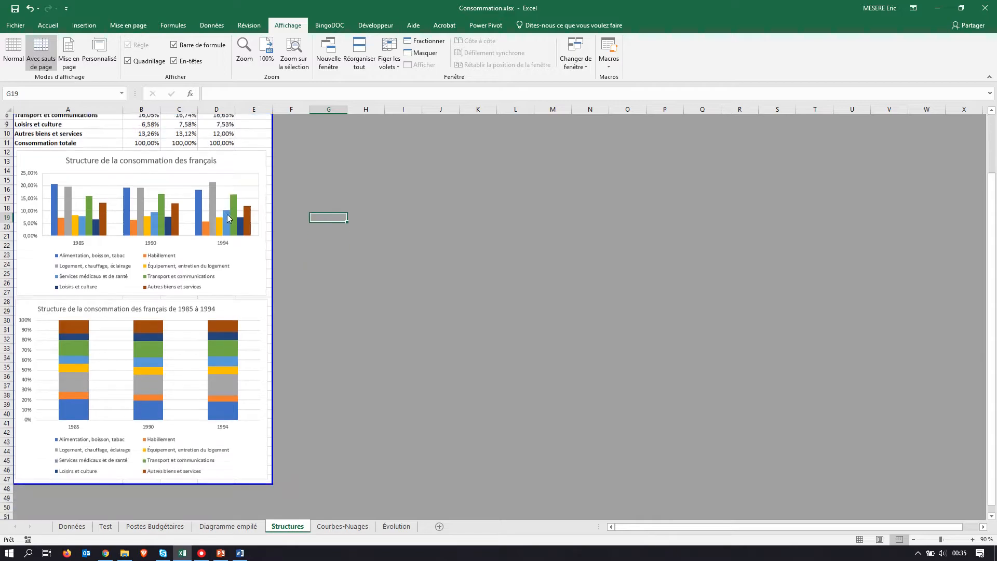
scroll(230, 219, "down", 2)
left_click_drag(239, 264, 247, 368)
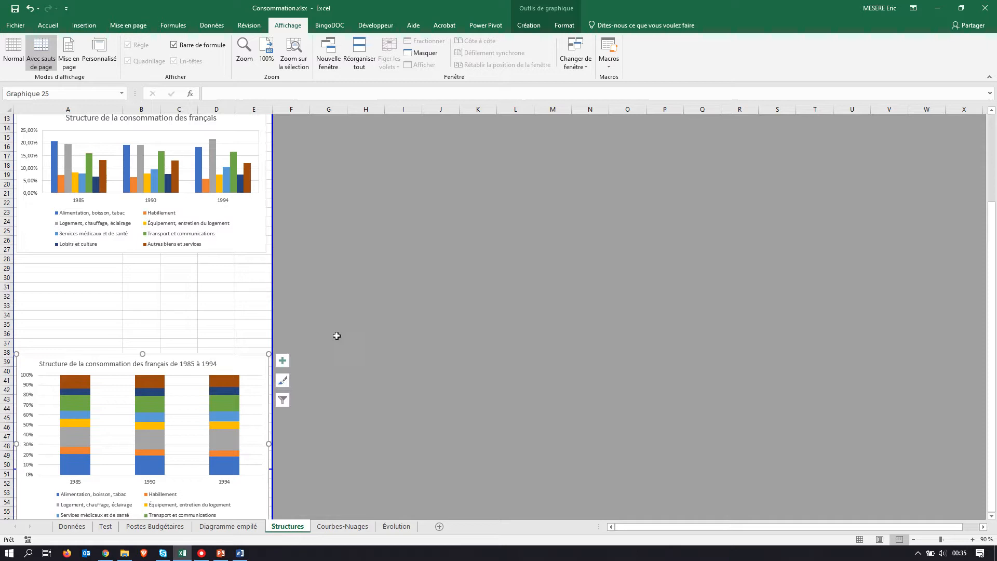
scroll(337, 336, "down", 3)
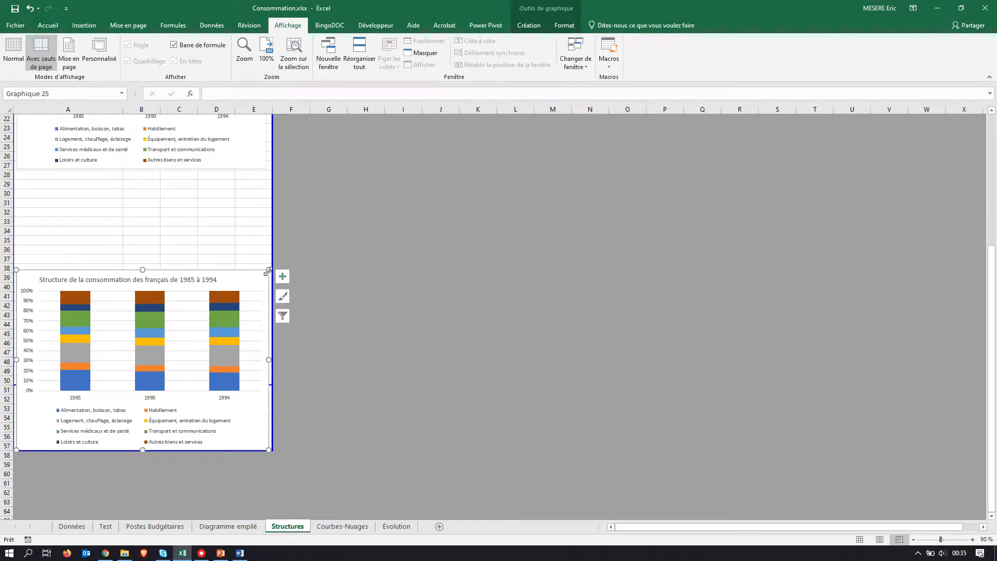
left_click_drag(268, 270, 251, 275)
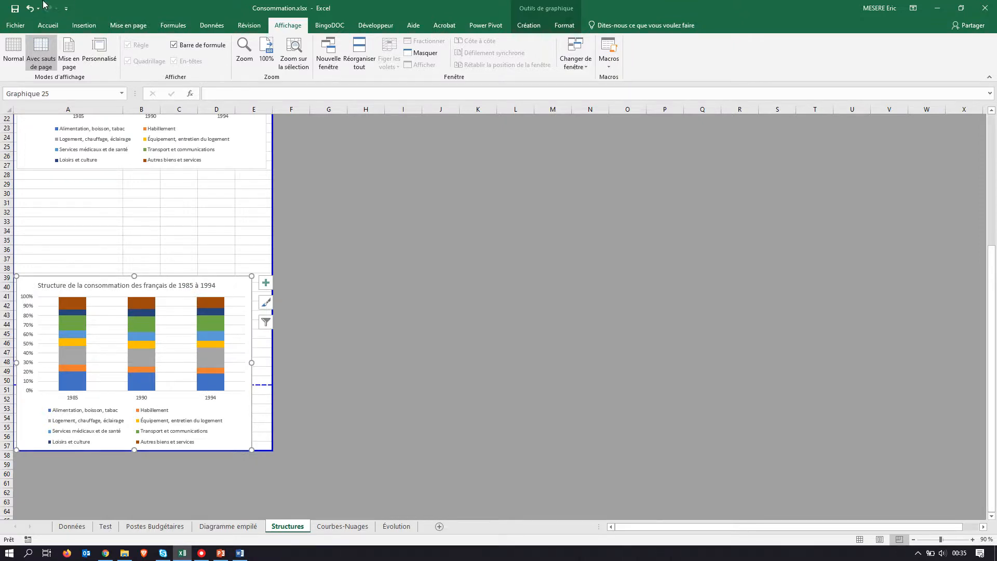
Step: Examine the print preview with only the stacked chart selected
left_click(15, 25)
left_click(26, 204)
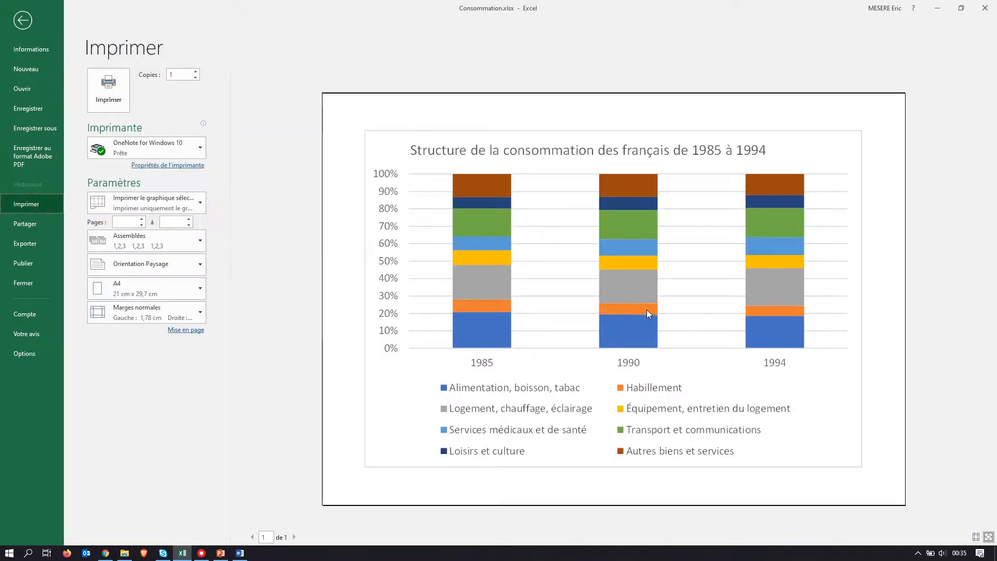
left_click(23, 21)
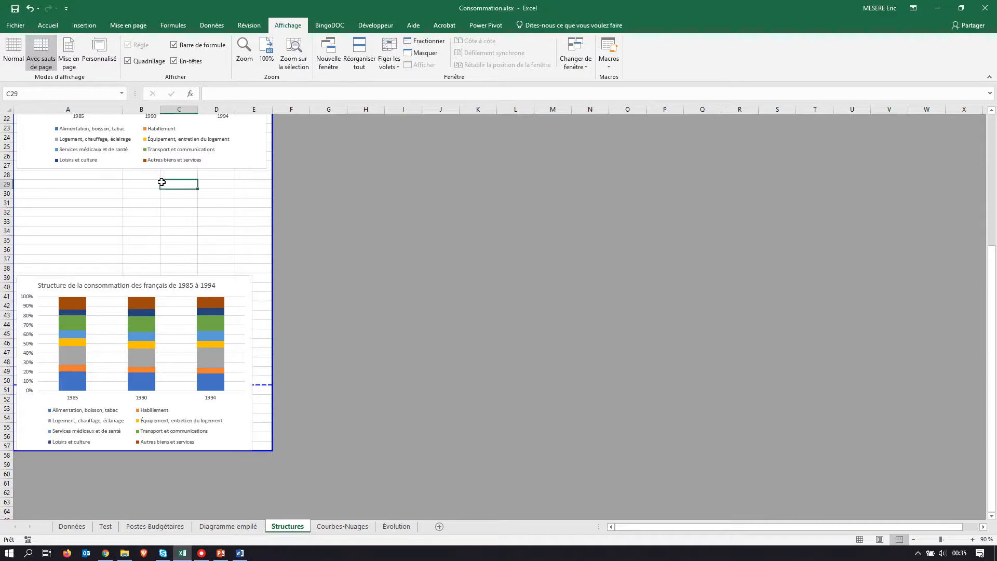
Step: Deselect the chart and examine both pages of the Structures sheet in the print preview
scroll(162, 182, "up", 7)
left_click(256, 191)
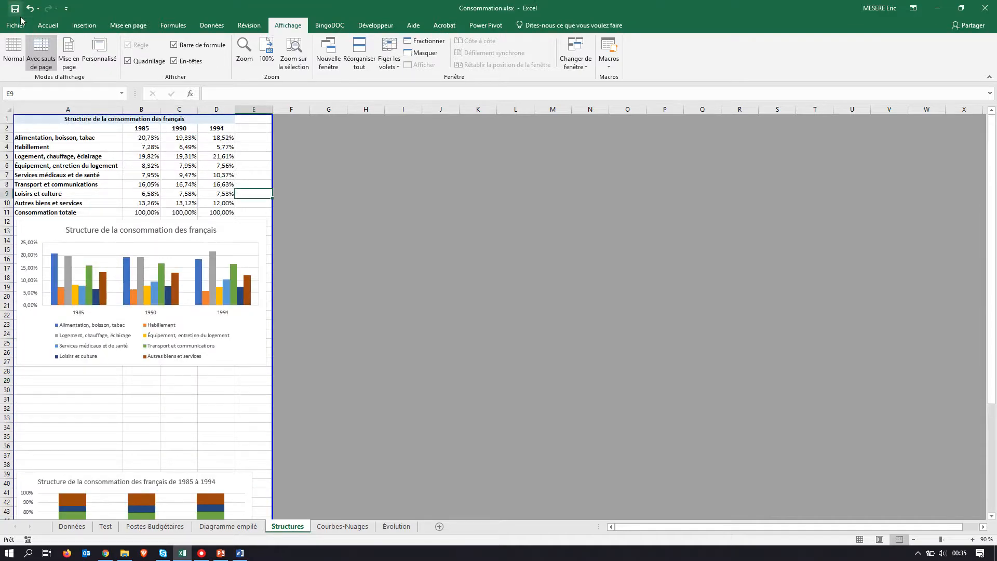
left_click(21, 21)
left_click(27, 206)
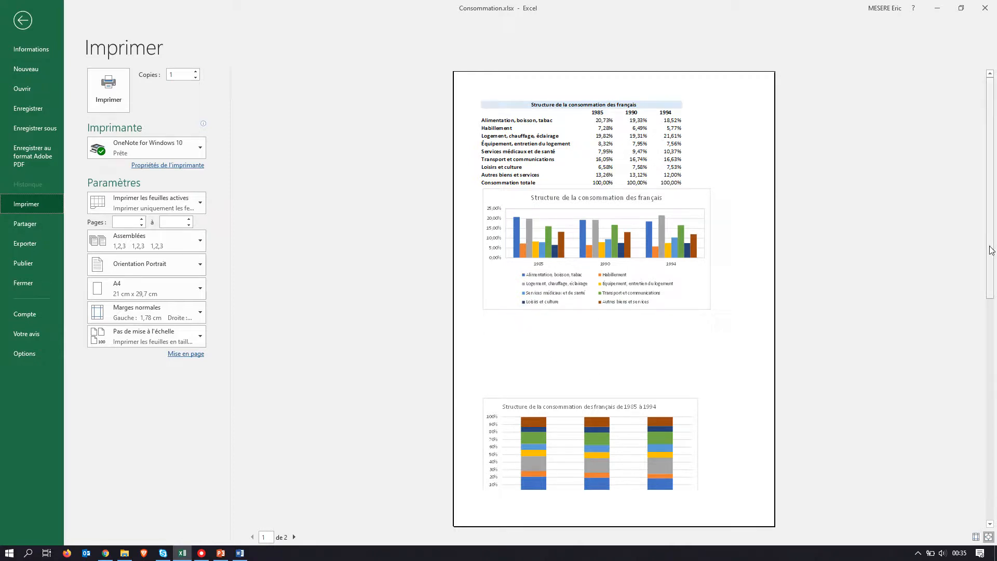
left_click(991, 318)
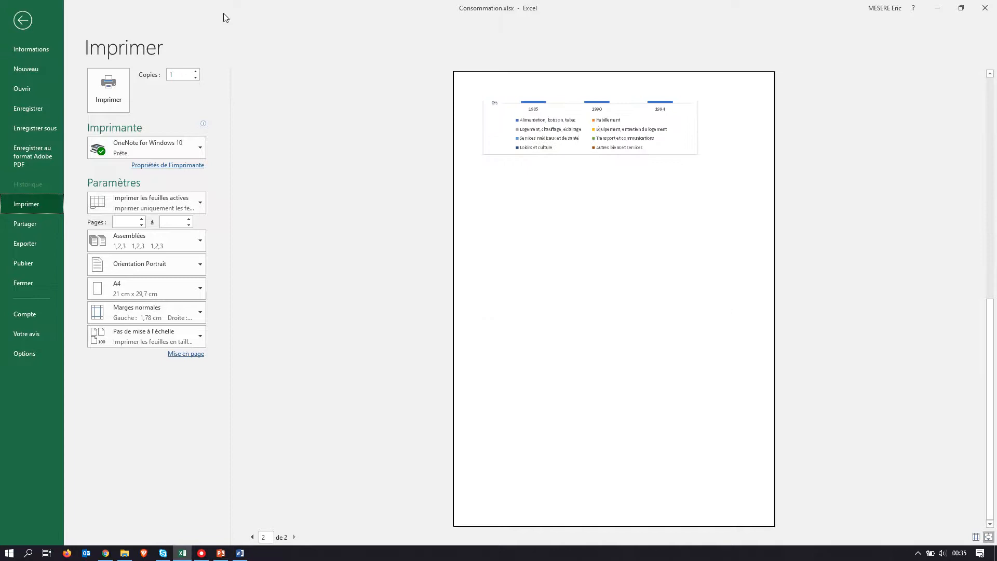
left_click(23, 21)
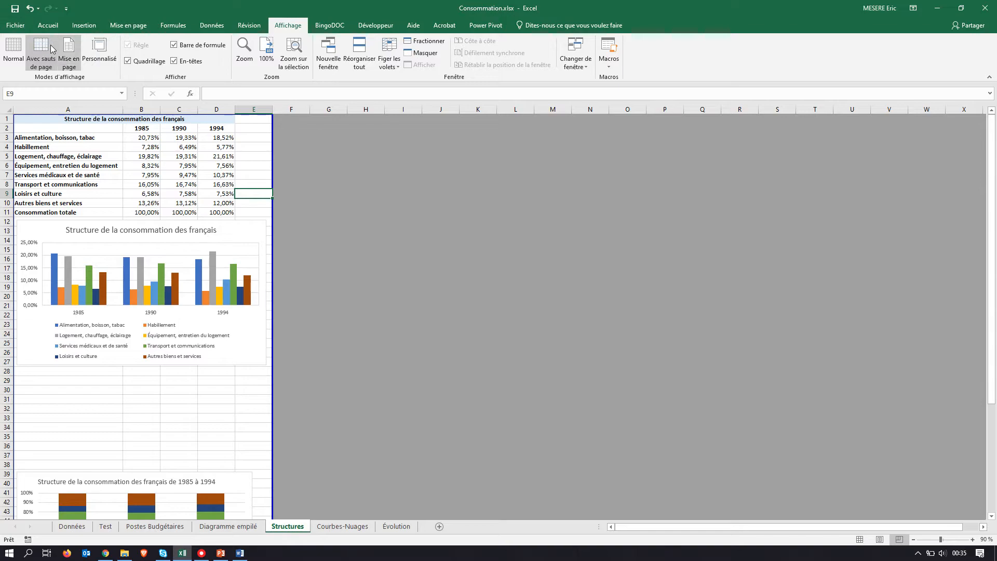
Step: Move the stacked chart back up to row 28 below the clustered column chart and widen it to match that chart
scroll(188, 319, "down", 4)
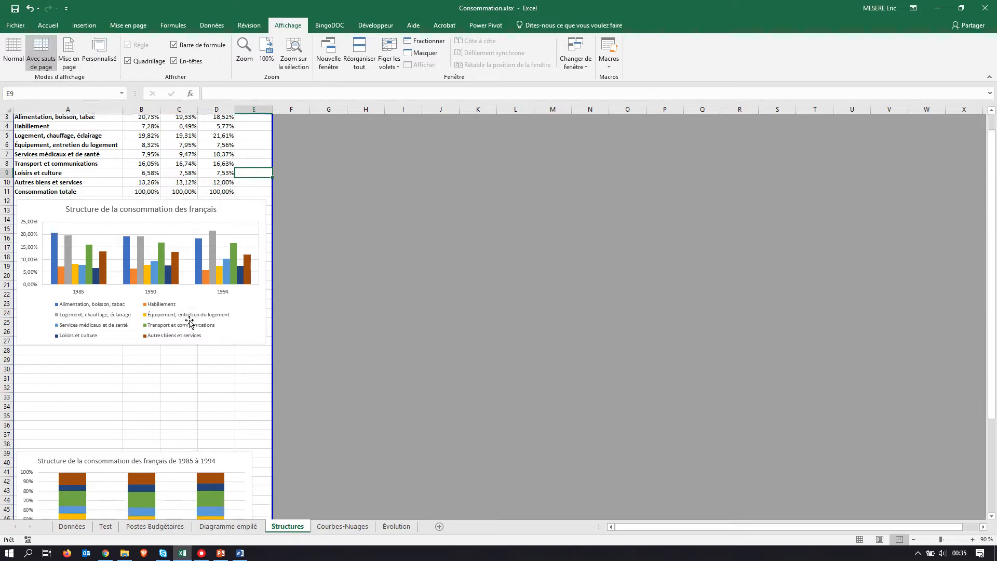
left_click(91, 367)
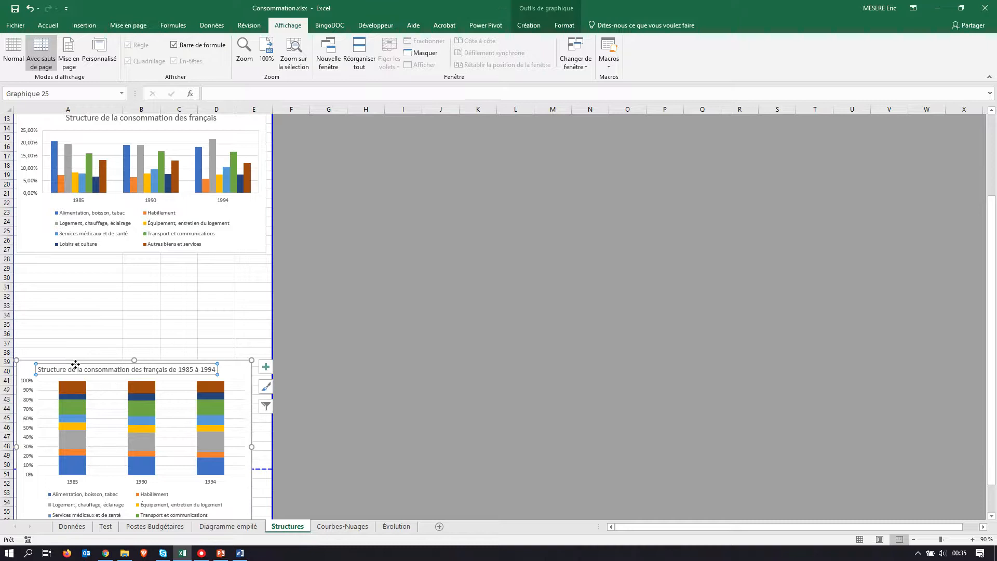
left_click_drag(24, 372, 23, 262)
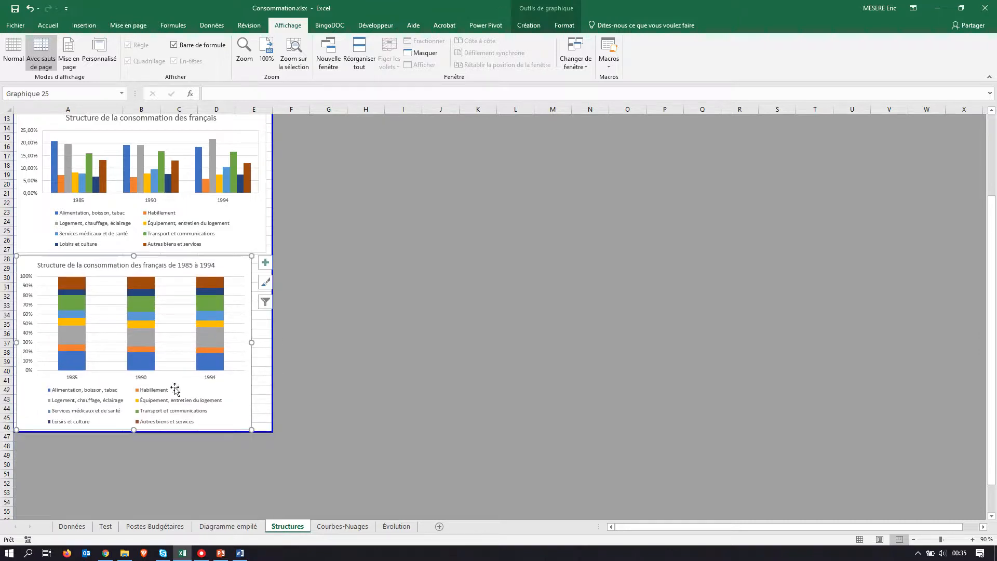
left_click_drag(252, 342, 265, 343)
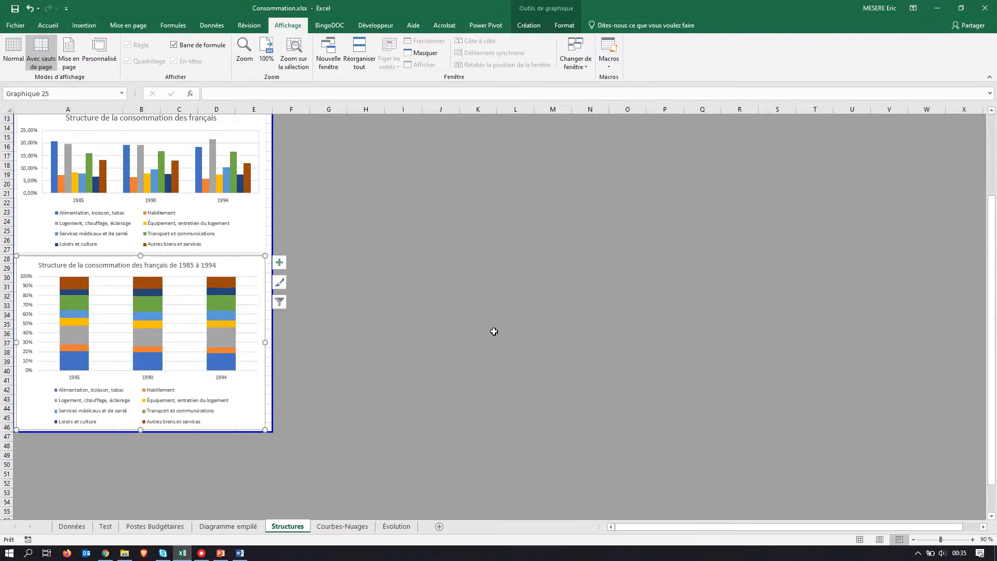
scroll(494, 331, "up", 4)
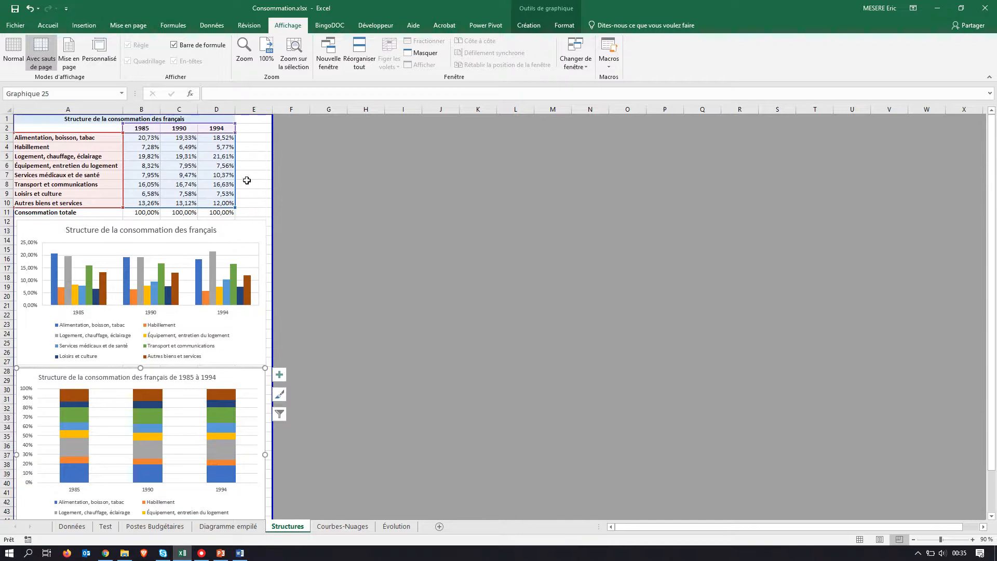
left_click(247, 181)
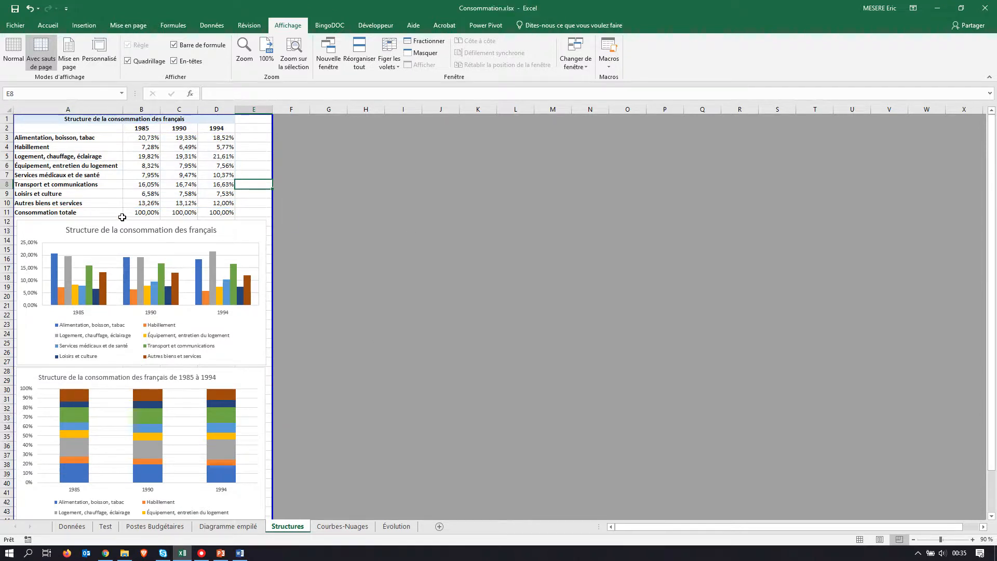
Step: Read section E) "Modification d'un graphique" of the PDF assignment, examine its model chart, and return to the workbook
key("alt+Tab")
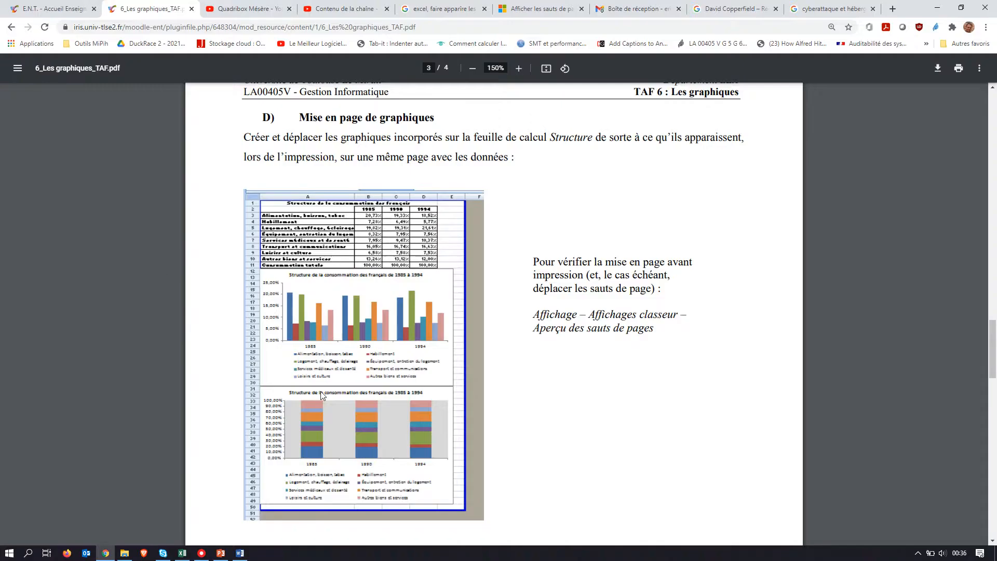
scroll(322, 395, "down", 7)
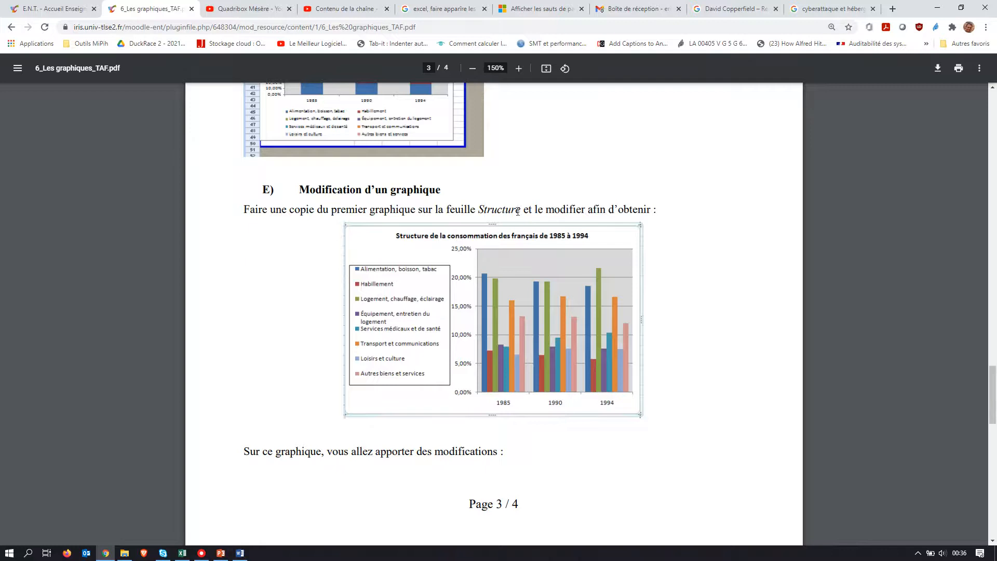
key("alt+Tab")
Step: Switch the Structures sheet to normal view, duplicate the clustered column chart, and place the copy beside the data table from F2
left_click(230, 234)
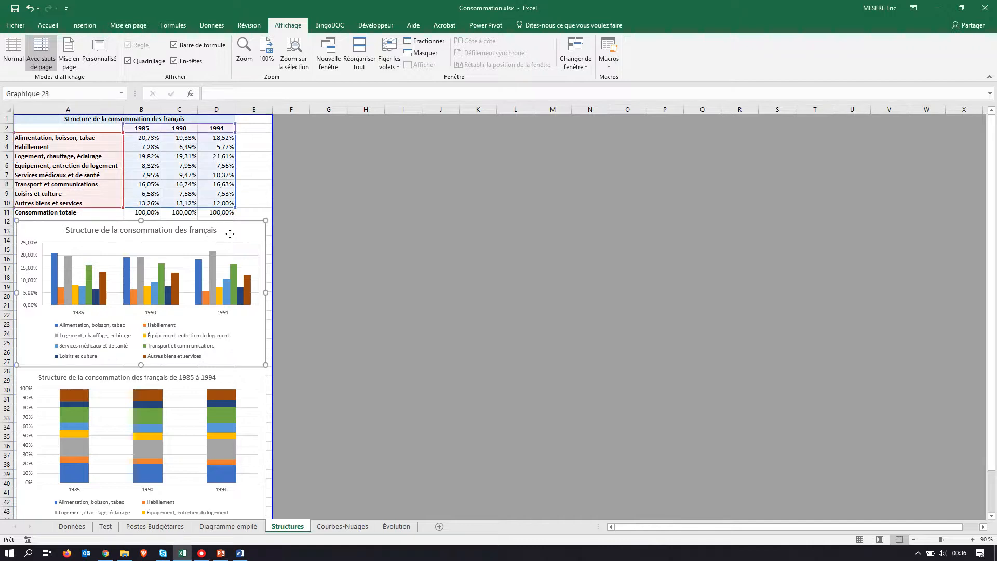
left_click(20, 47)
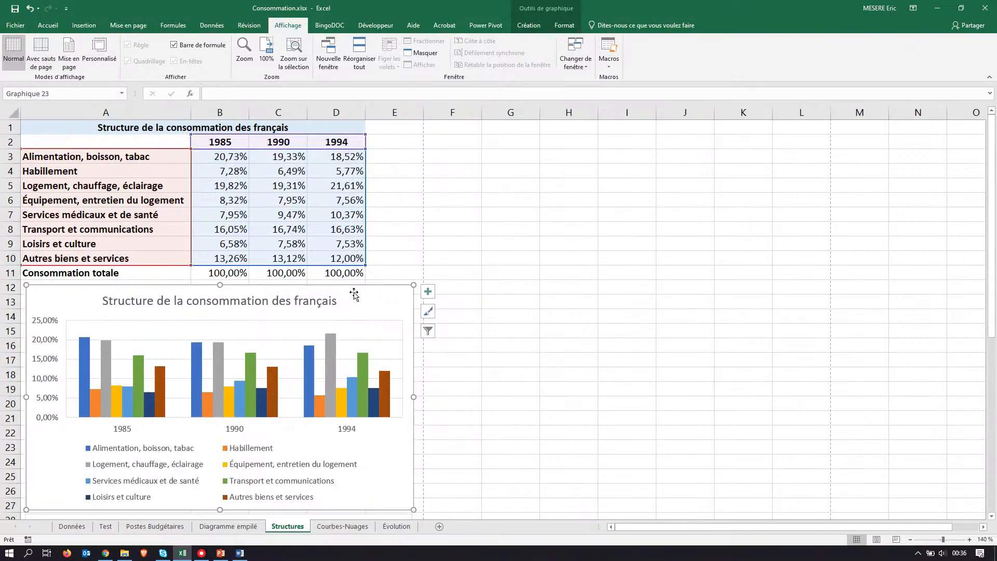
key("ctrl+c")
left_click(618, 257)
key("ctrl+v")
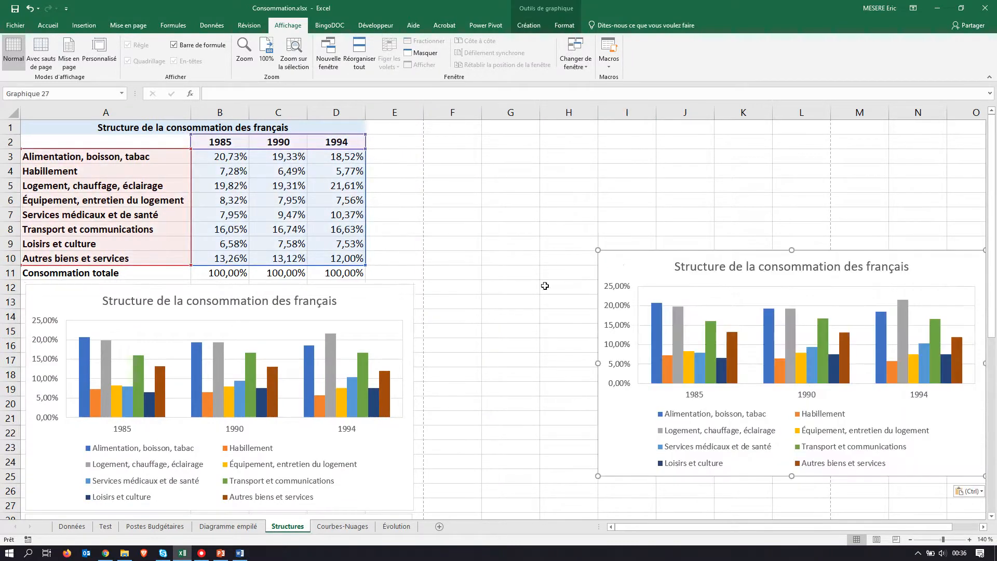
left_click_drag(618, 265, 462, 151)
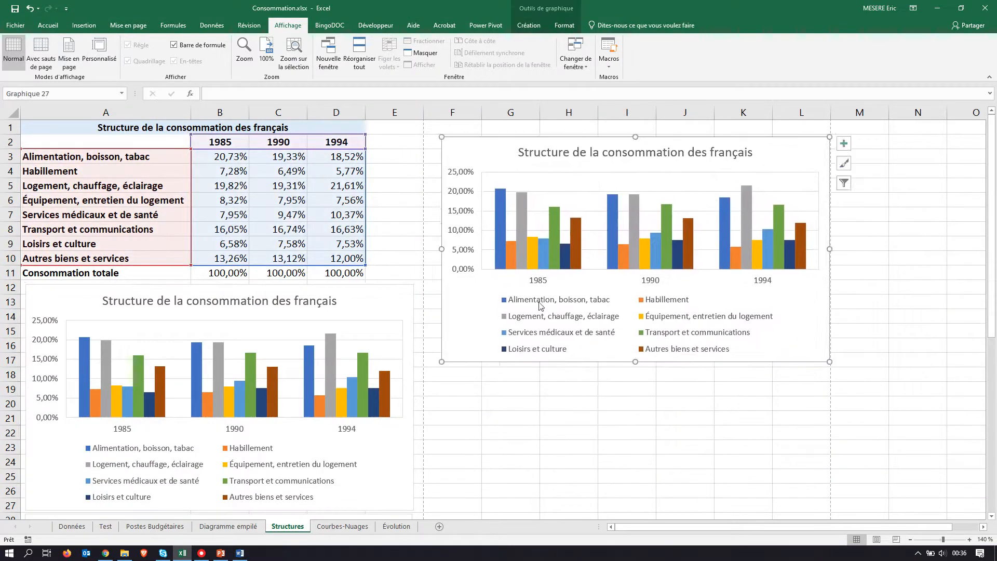
Step: Check the model chart in the PDF, apply the Disposition 1 quick layout to the copied chart, and enlarge it to about column M, row 22
key("alt+Tab")
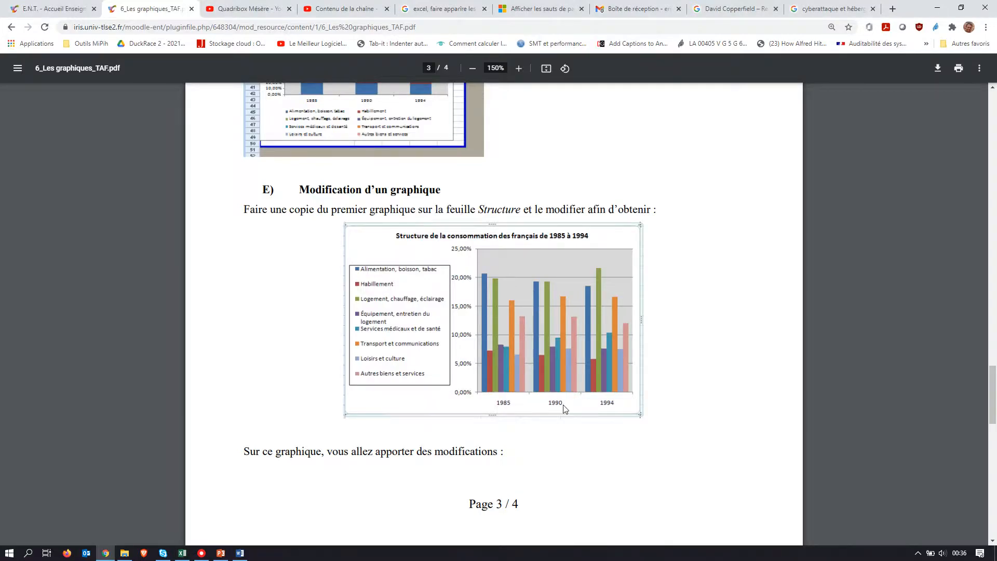
key("alt+Tab")
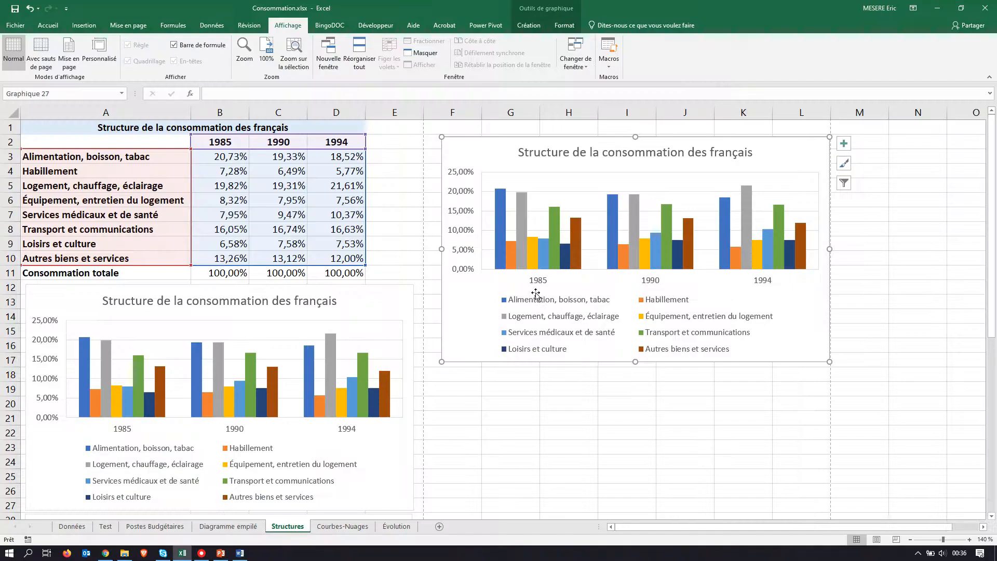
key("alt+Tab")
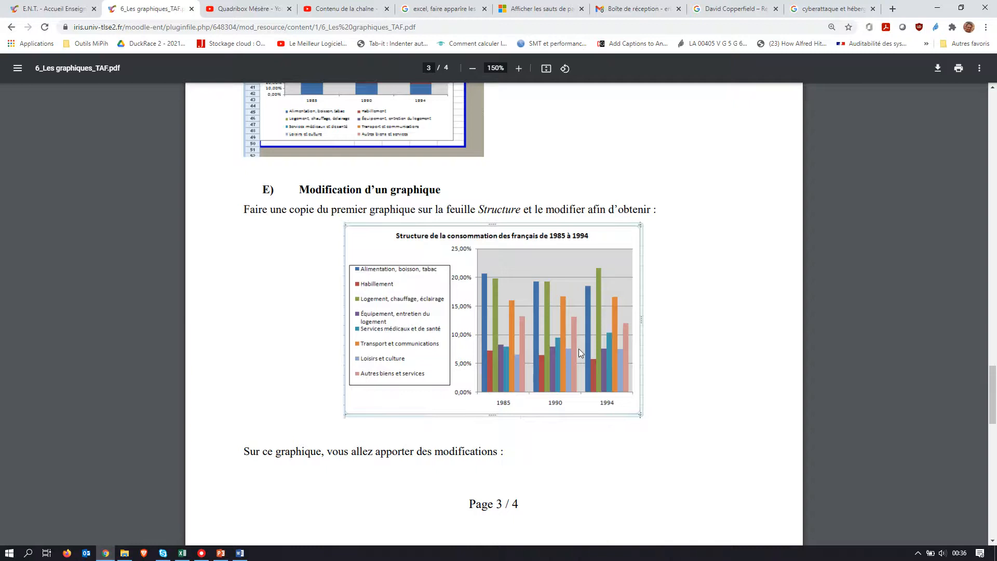
key("alt+Tab")
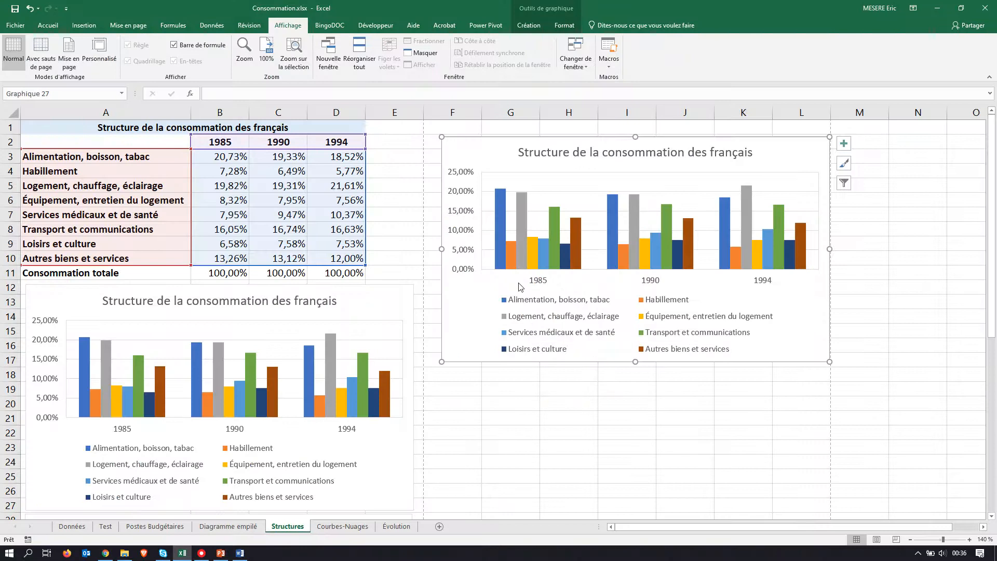
left_click(529, 25)
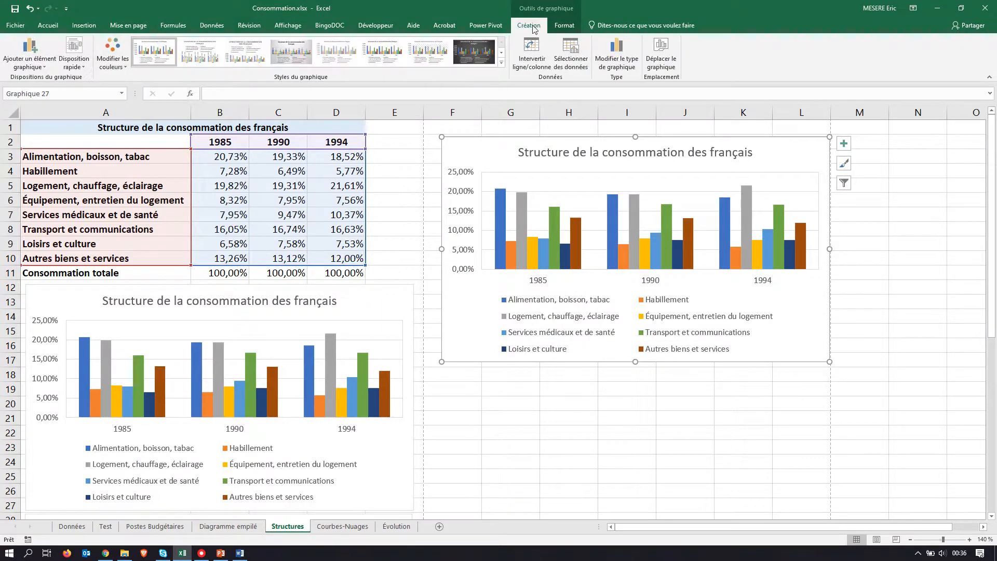
left_click(85, 65)
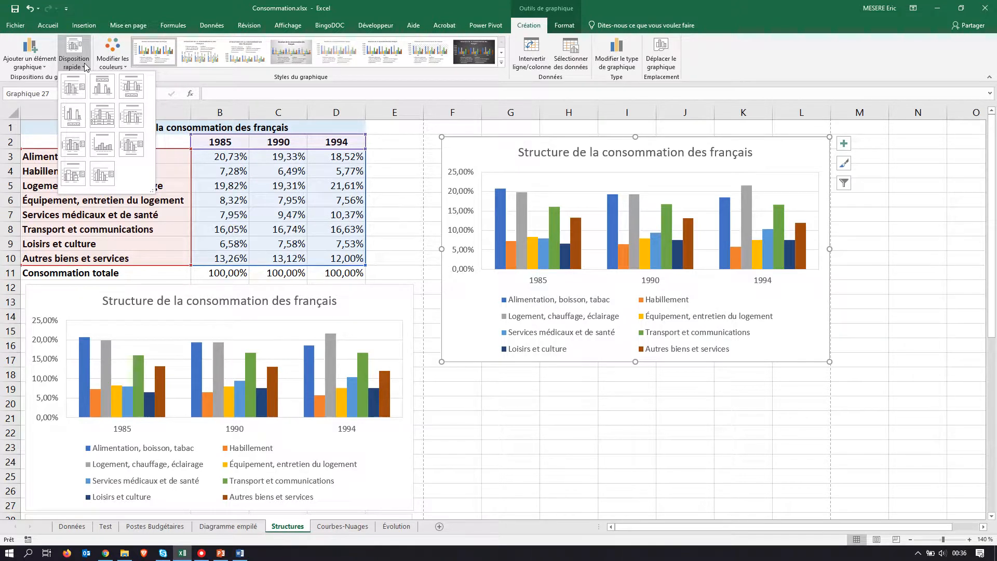
key("alt+Tab")
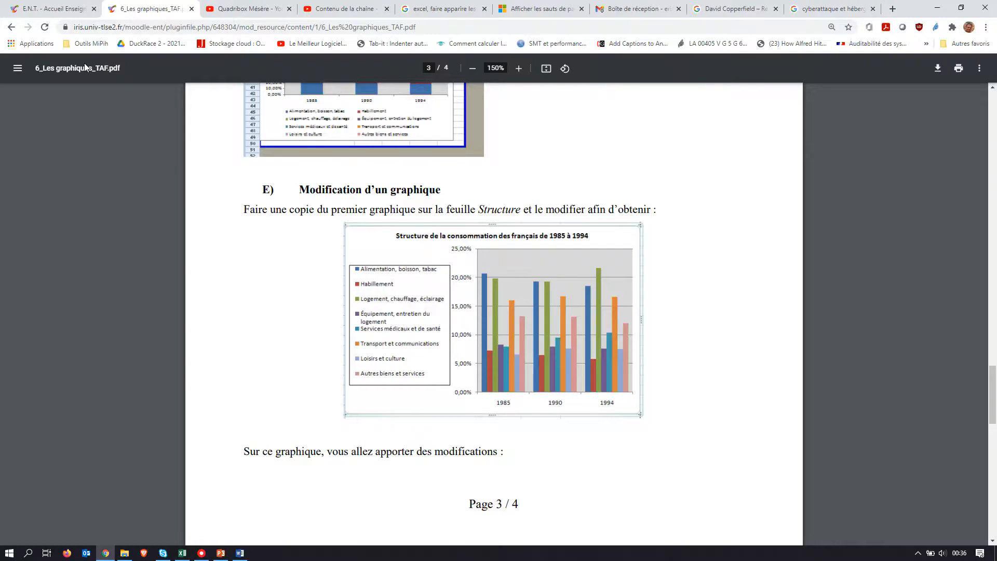
key("alt+Tab")
left_click(81, 69)
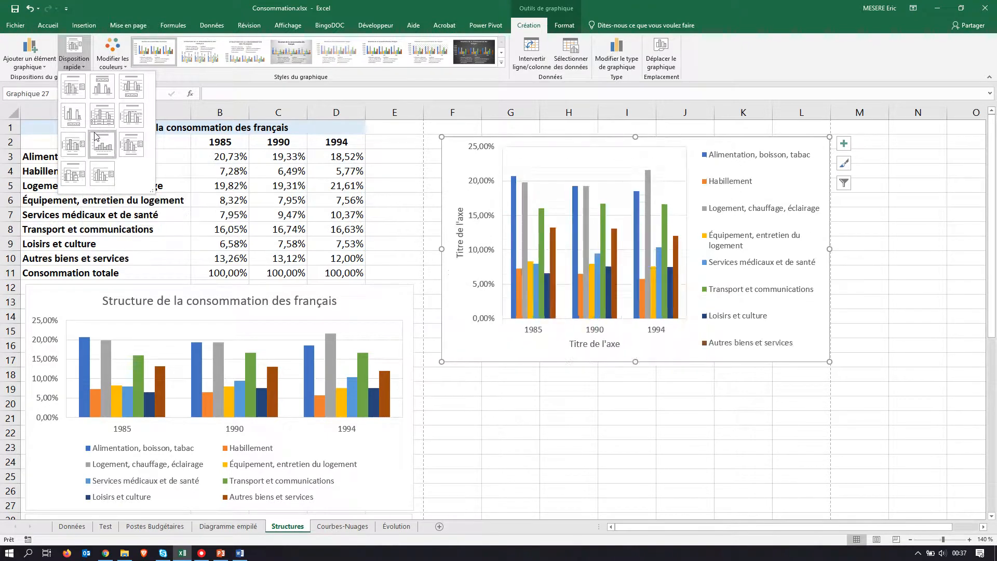
left_click(81, 88)
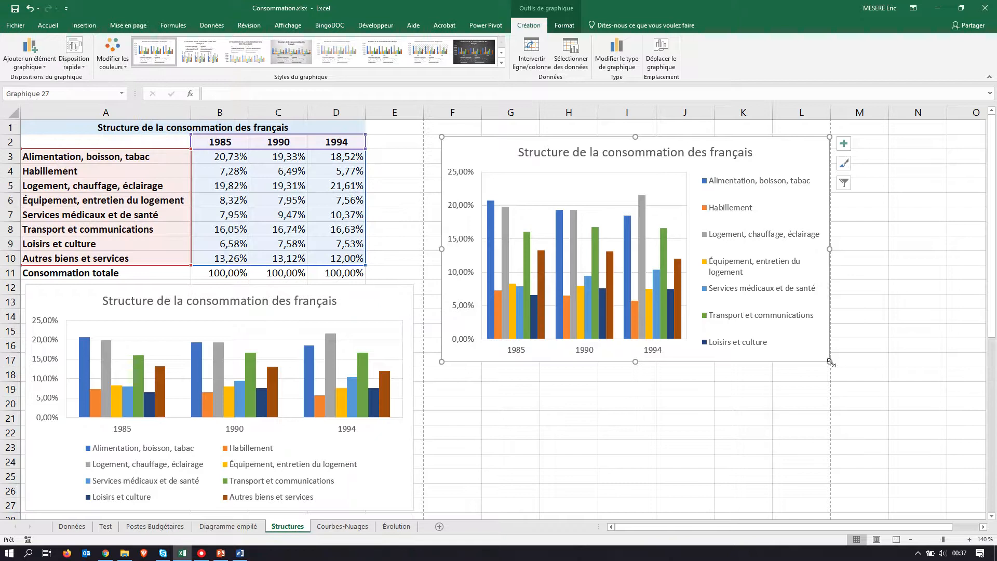
left_click_drag(829, 362, 865, 429)
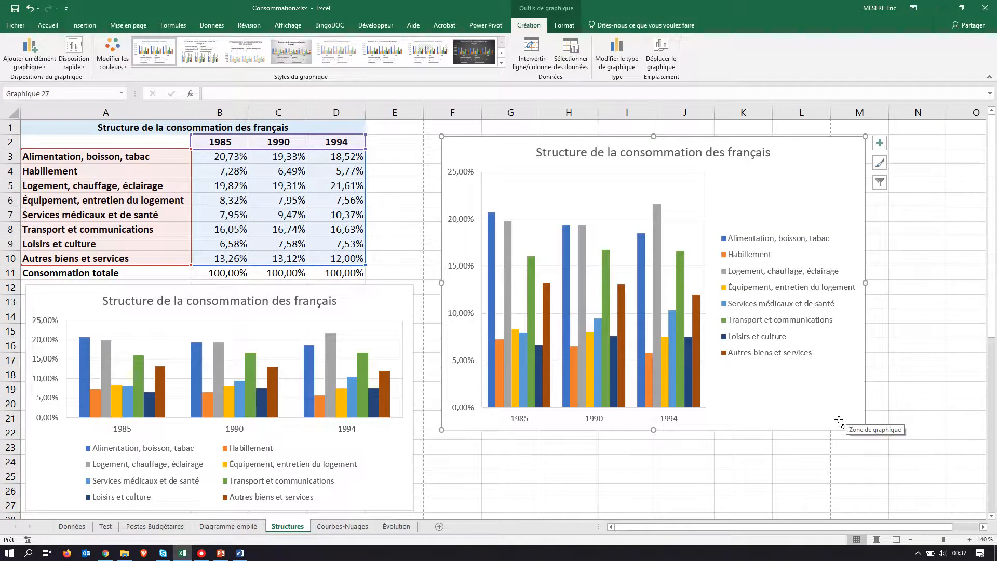
Step: Check the model's legend in the PDF and give the copied chart's legend a black outline
key("alt+Tab")
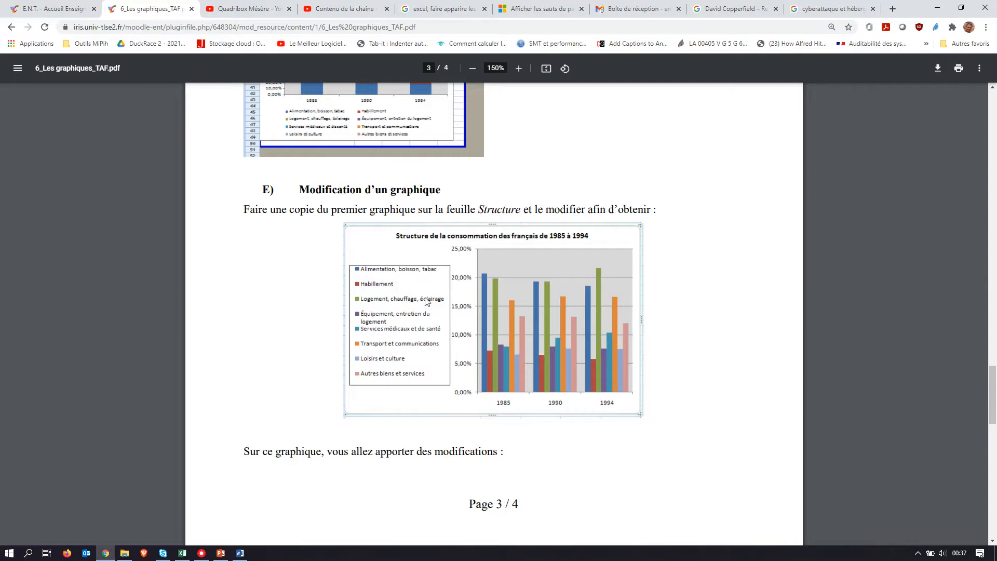
key("alt+Tab")
left_click(757, 255)
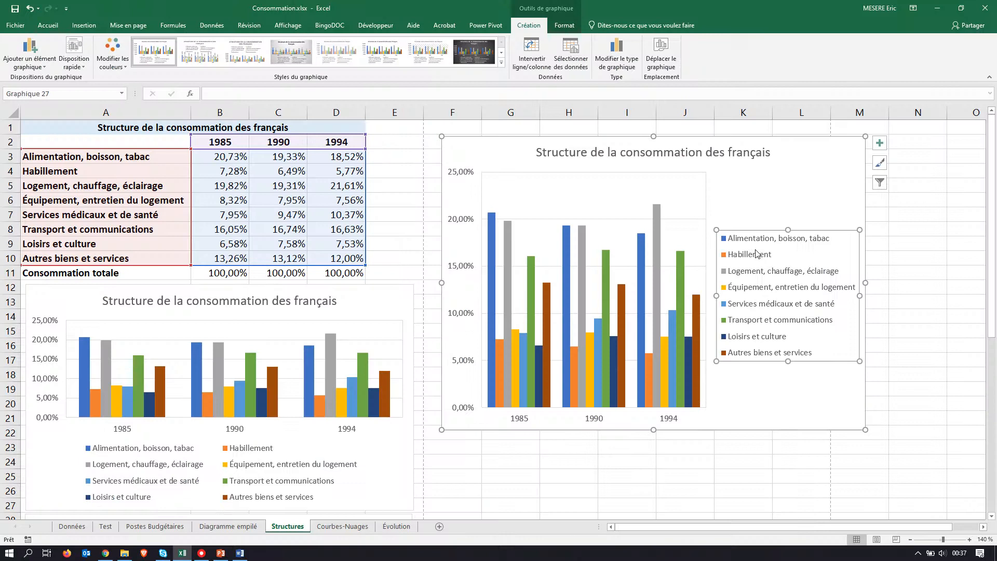
left_click(797, 396)
left_click(751, 300)
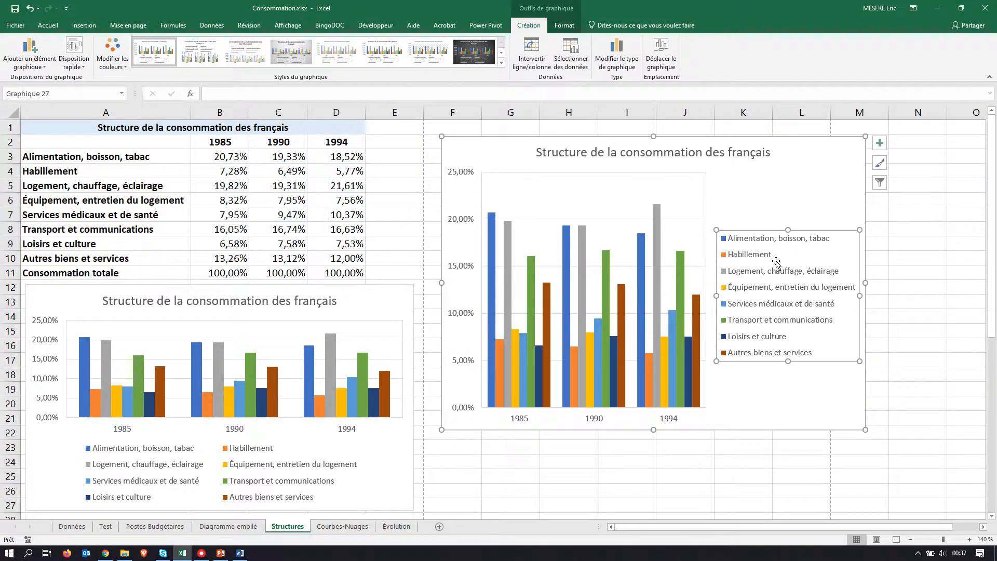
right_click(764, 238)
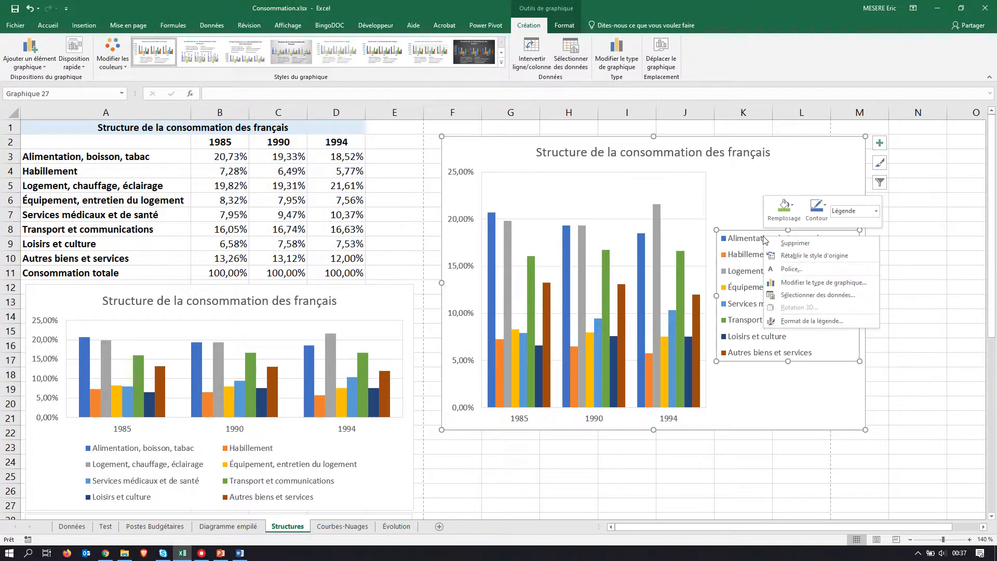
left_click(826, 207)
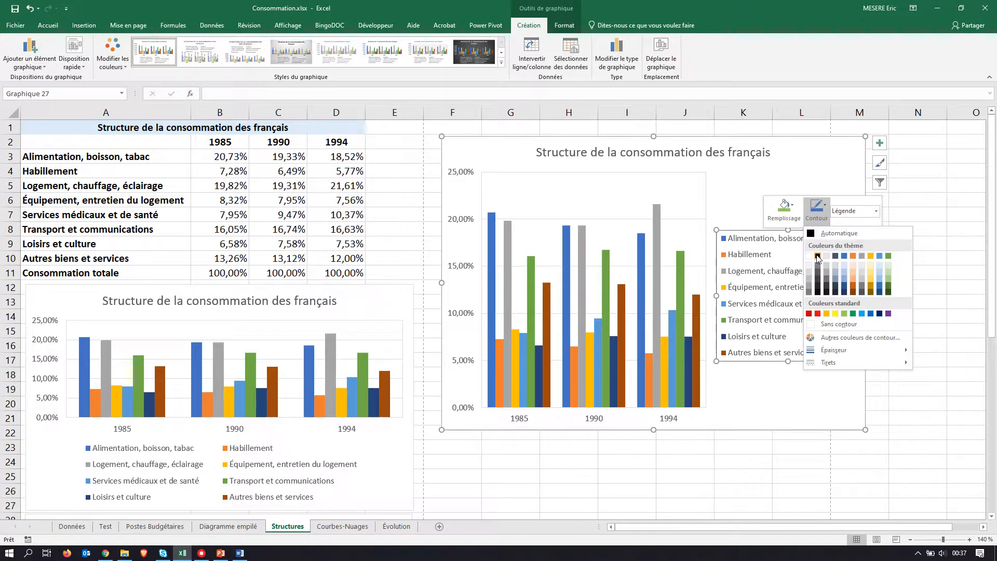
left_click(820, 258)
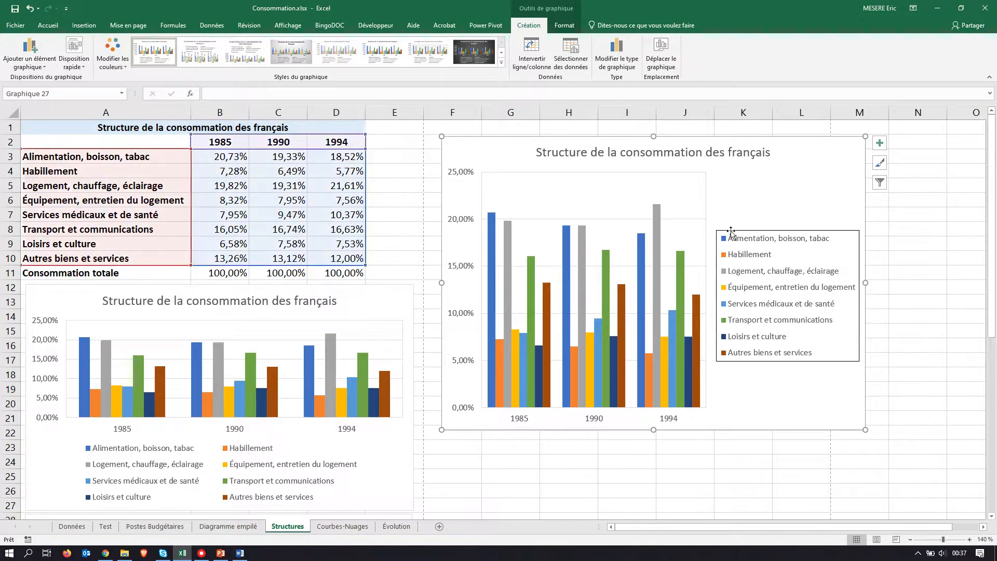
Step: Rearrange the copied chart with the legend on its left side and the plot area on its right side
left_click_drag(731, 234, 438, 302)
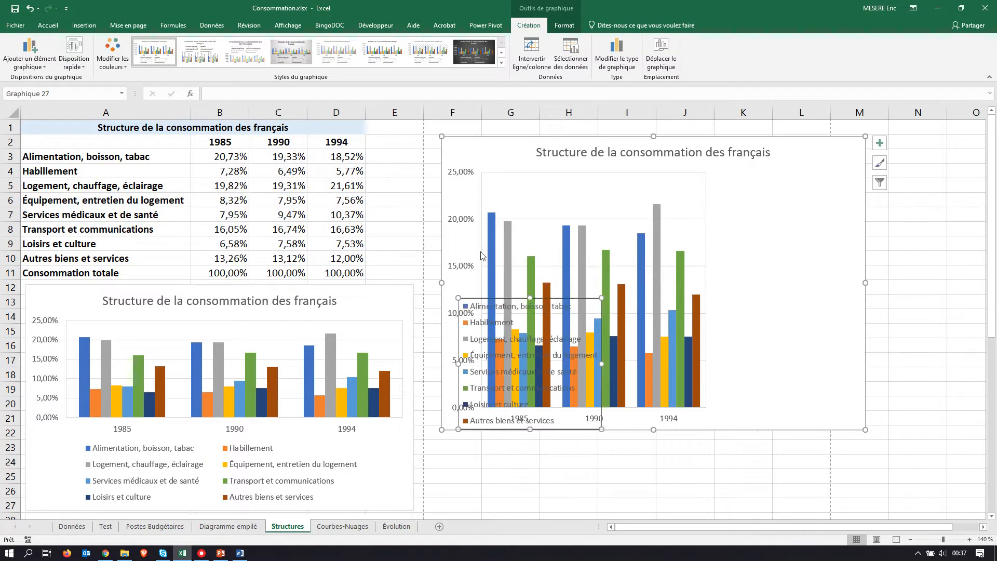
left_click_drag(503, 168, 665, 194)
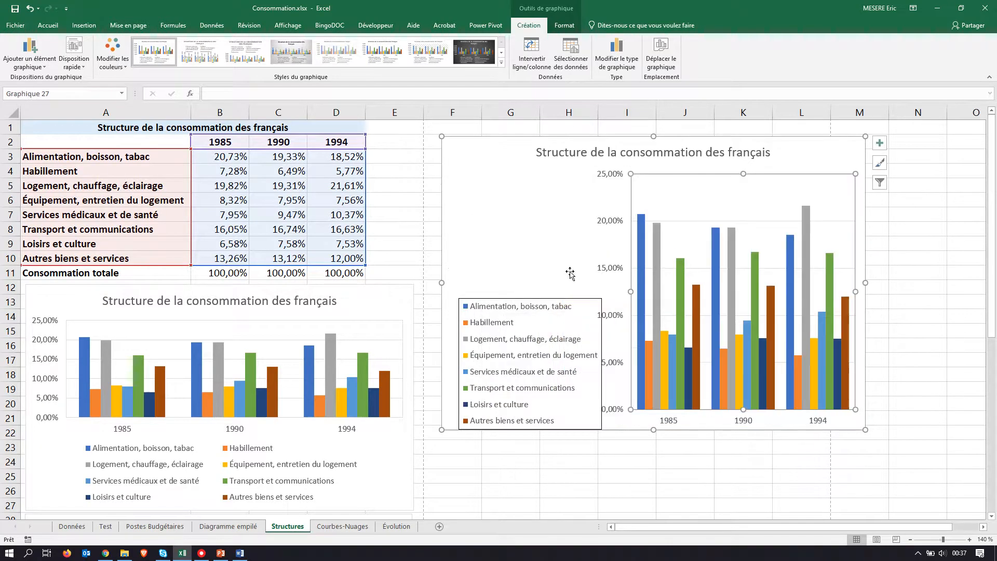
left_click_drag(526, 306, 497, 203)
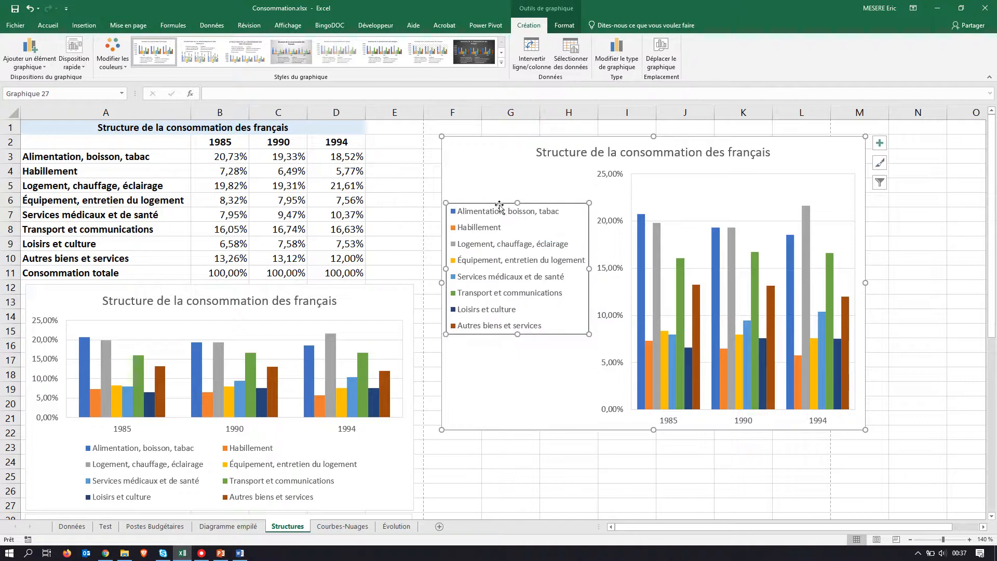
Step: Check the model's title in the PDF and change the copied chart's title to "Structure de la consommation des français de 1985 à 1994"
key("alt+Tab")
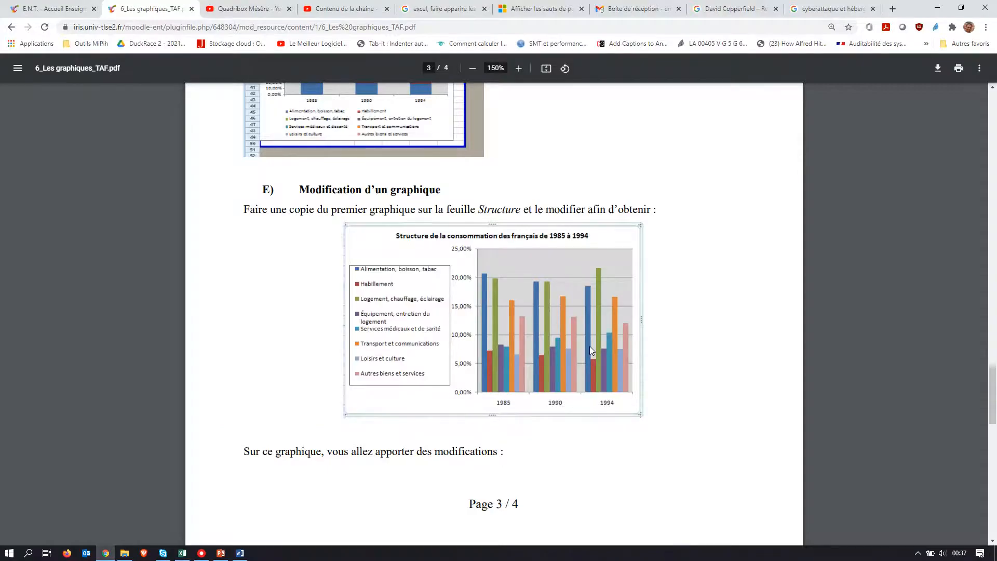
key("alt+Tab")
key("alt+Tab")
key("alt+Tab")
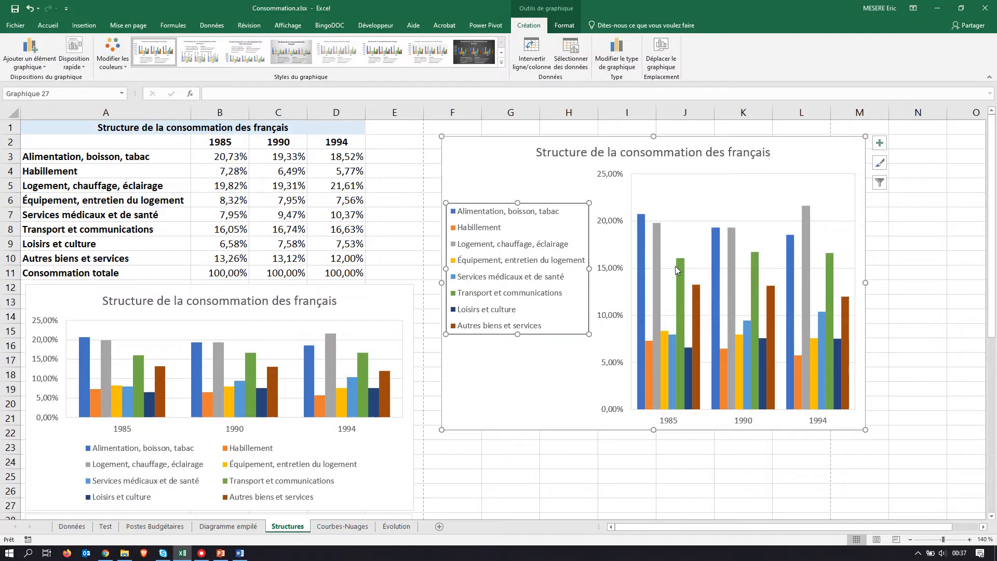
left_click(768, 154)
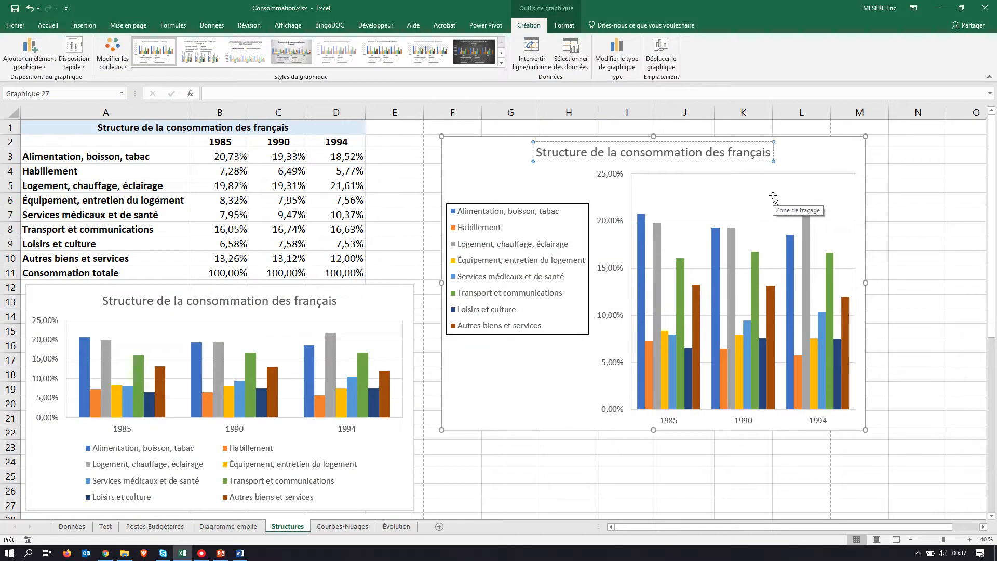
type("de")
type(" 198")
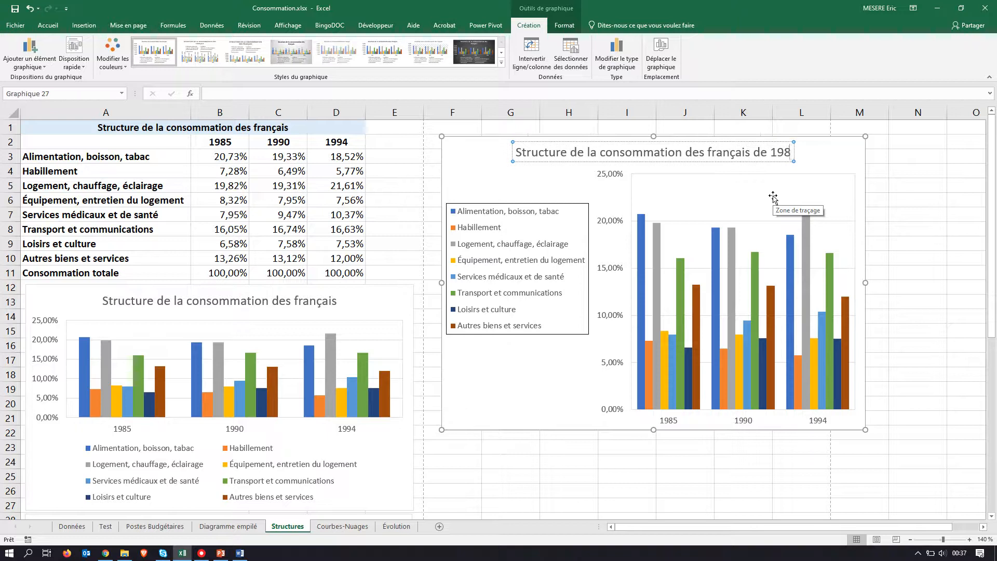
type("5 à 1994")
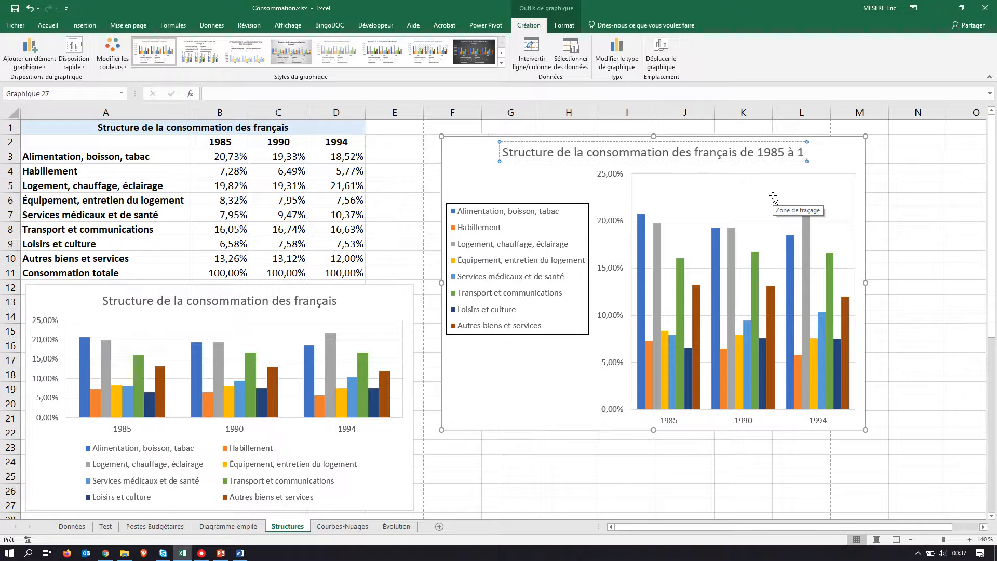
left_click(931, 209)
Step: Compare the copied chart with the PDF model and read the list of modifications on page 4 of the assignment
key("alt+Tab")
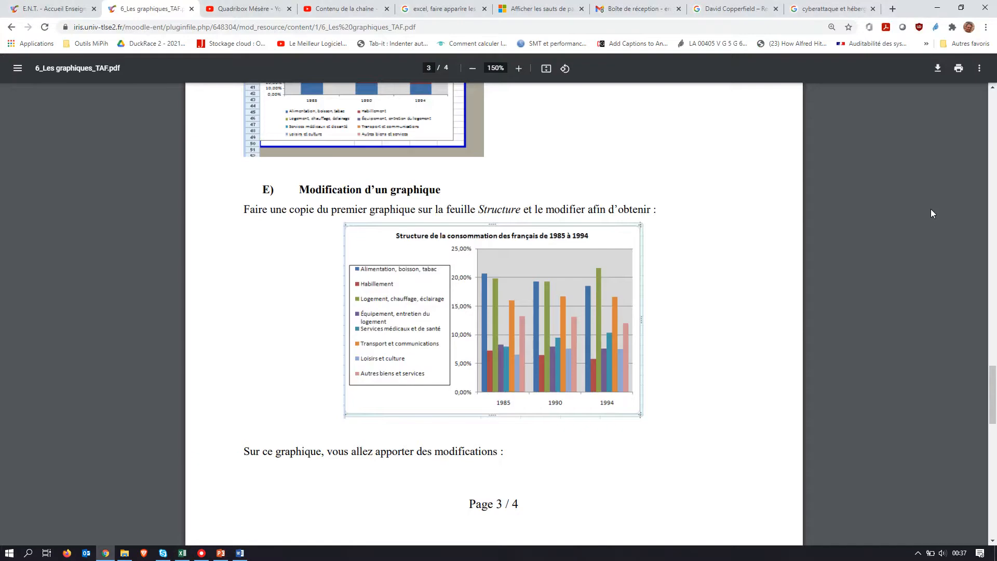
key("alt+Tab")
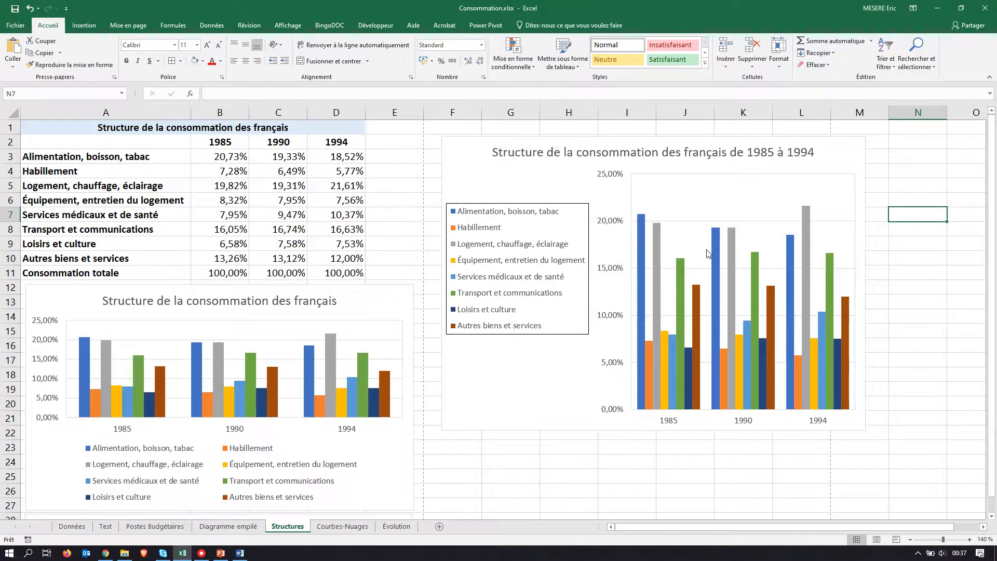
key("alt+Tab")
scroll(393, 364, "down", 9)
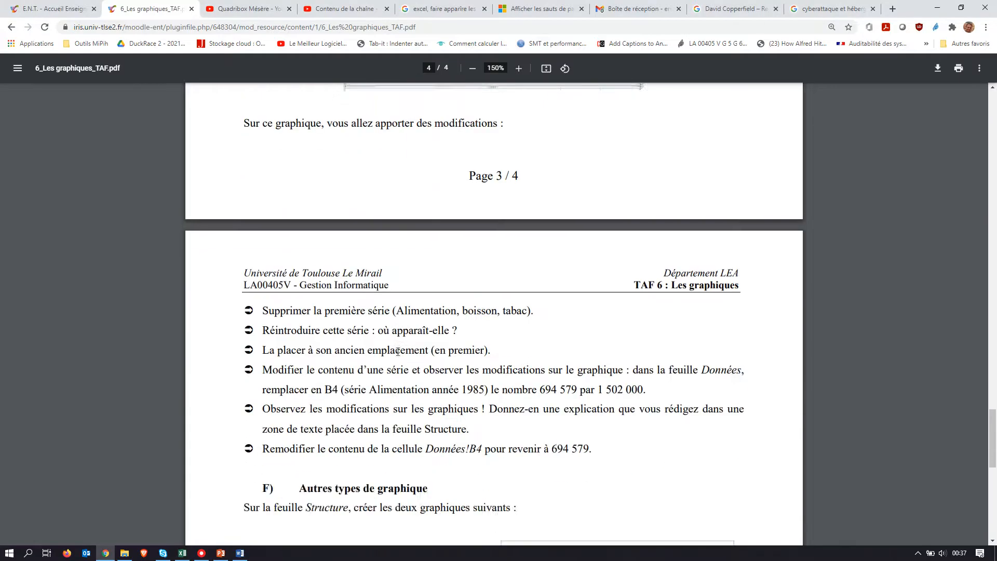
scroll(397, 351, "up", 5)
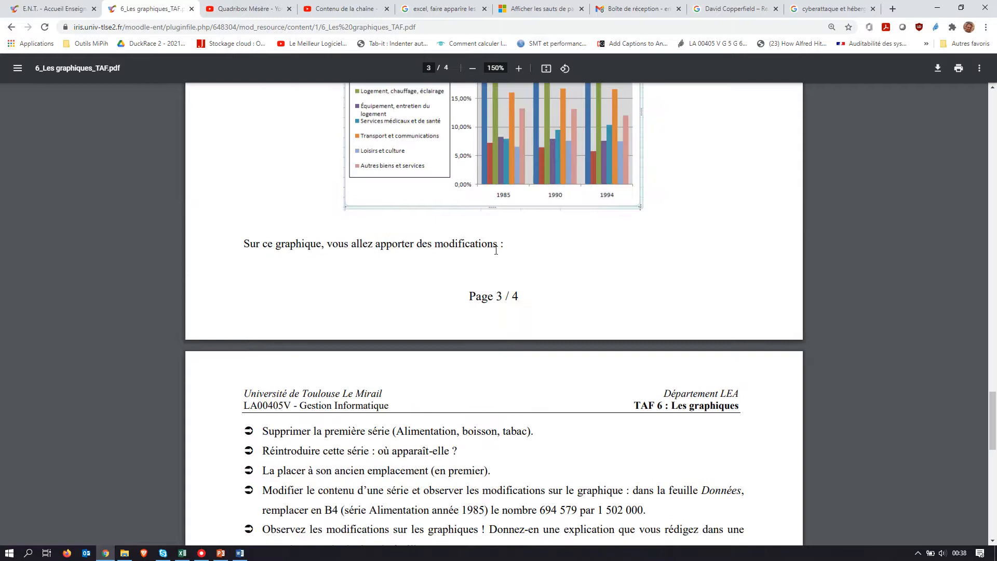
scroll(496, 250, "down", 4)
scroll(496, 250, "up", 1)
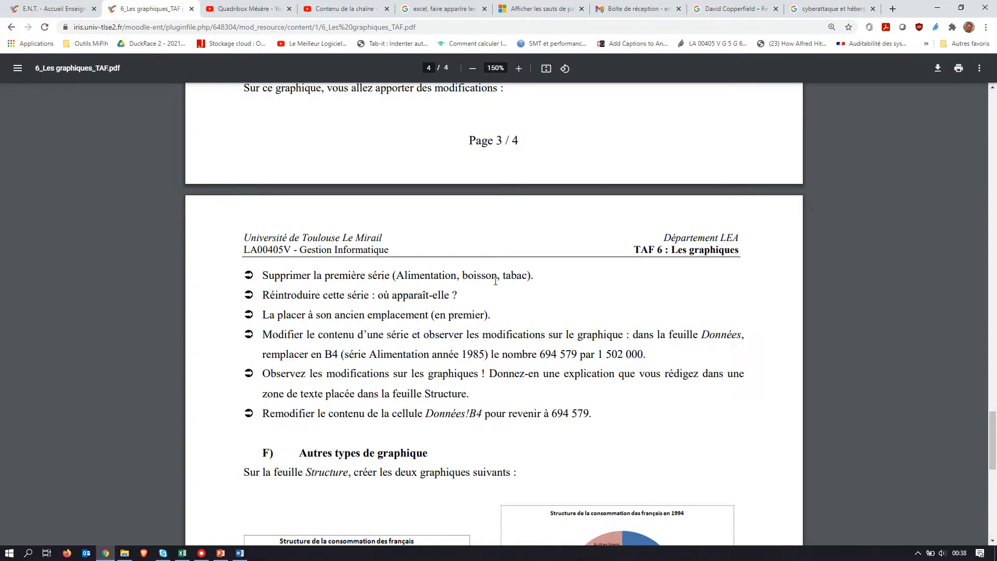
Step: Return to the workbook and delete the Alimentation, boisson, tabac series from the copied chart
key("alt+Tab")
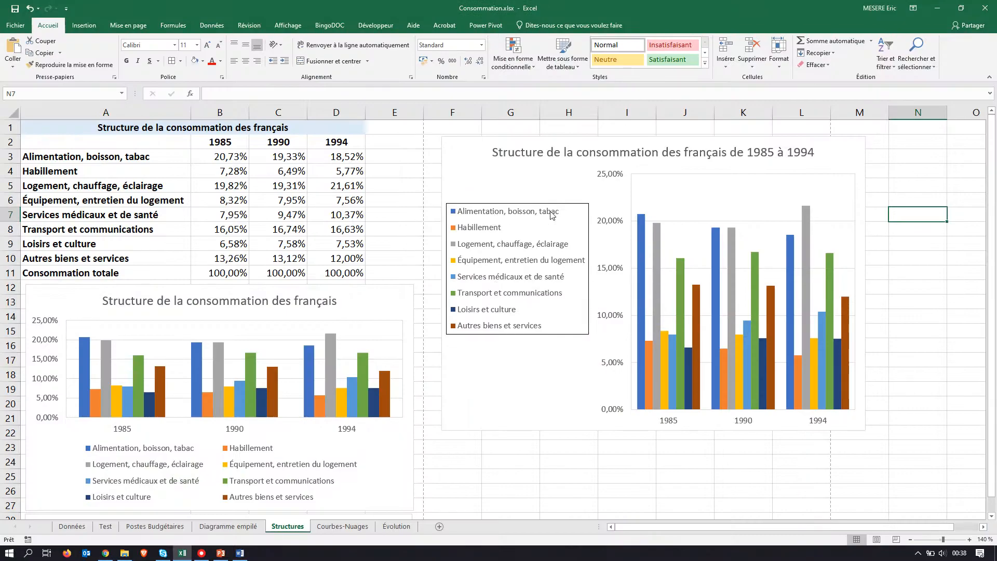
left_click(641, 245)
left_click(641, 244)
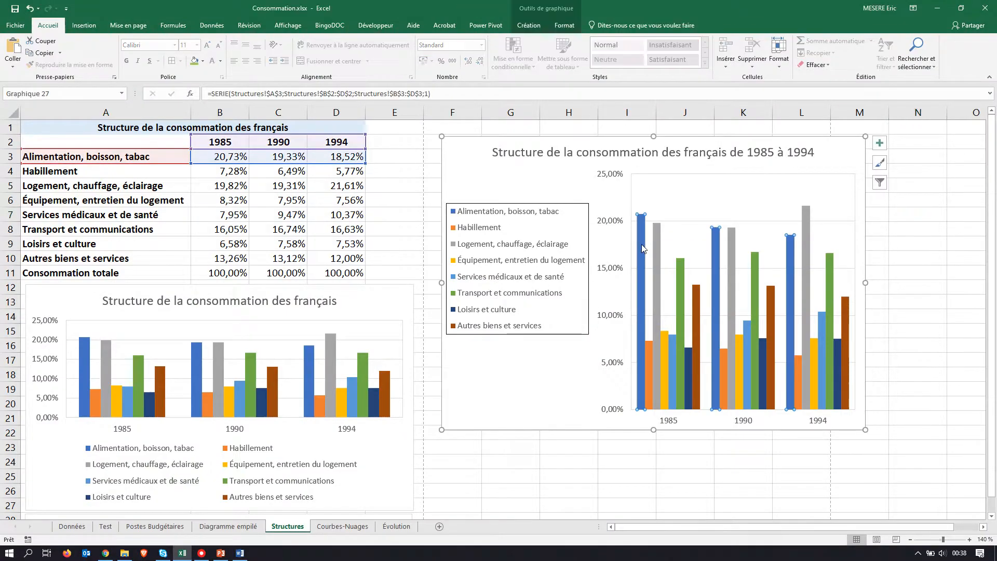
key("Delete")
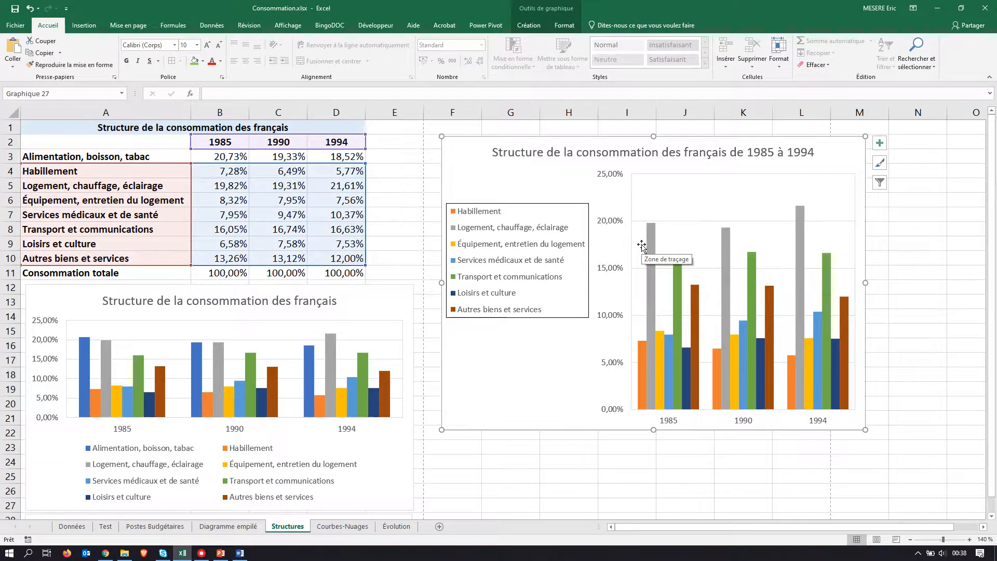
Step: Check the assignment PDF, then copy A3:D3 and paste it into the copied chart as a new series, with values in rows and names in the first column
key("alt+Tab")
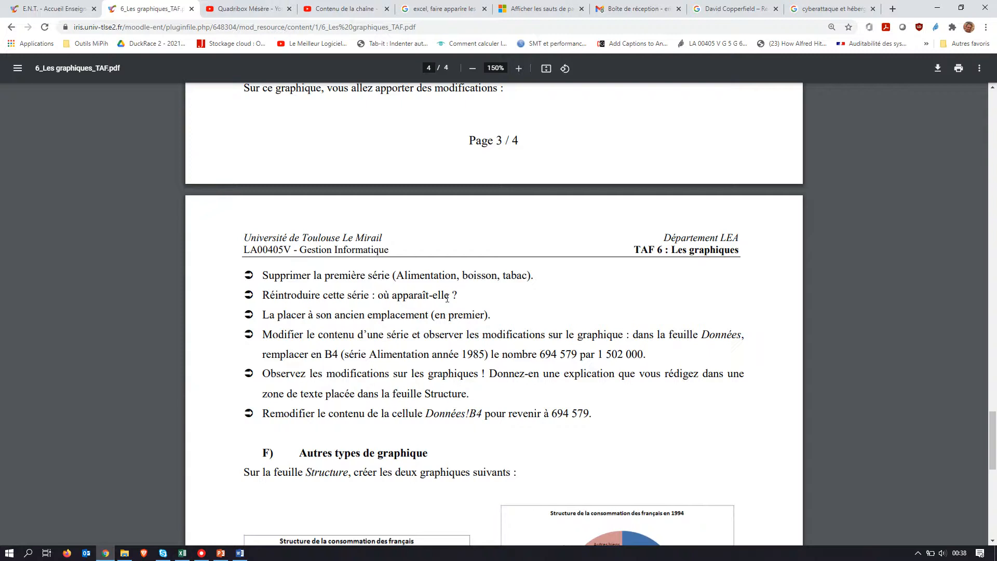
key("alt+Tab")
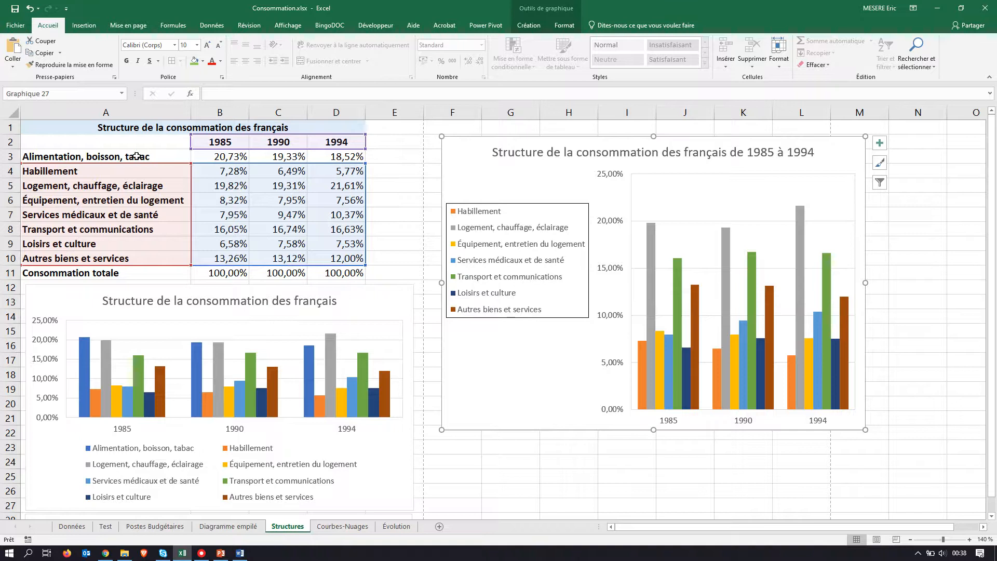
left_click_drag(136, 156, 324, 160)
left_click(115, 158)
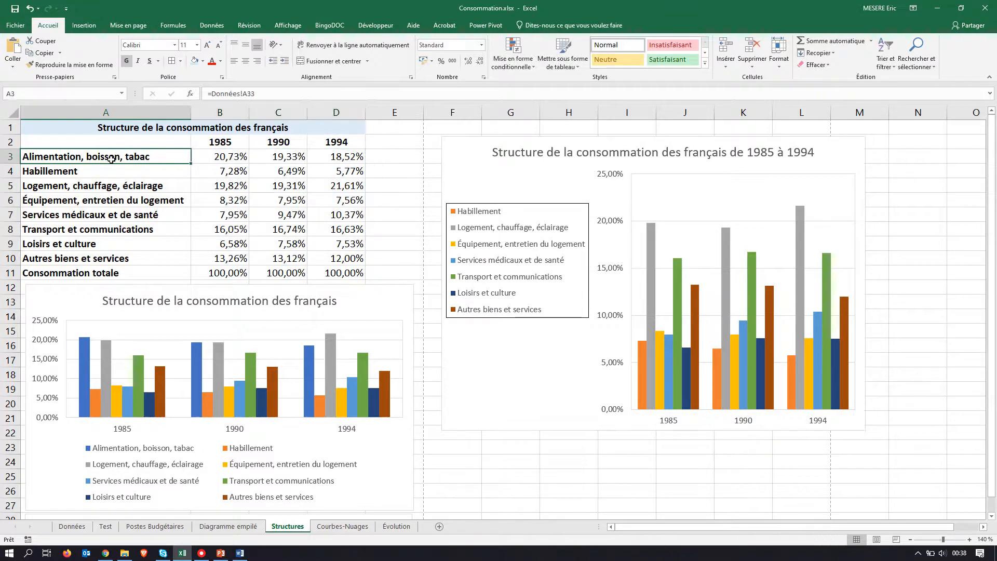
left_click_drag(199, 157, 327, 156)
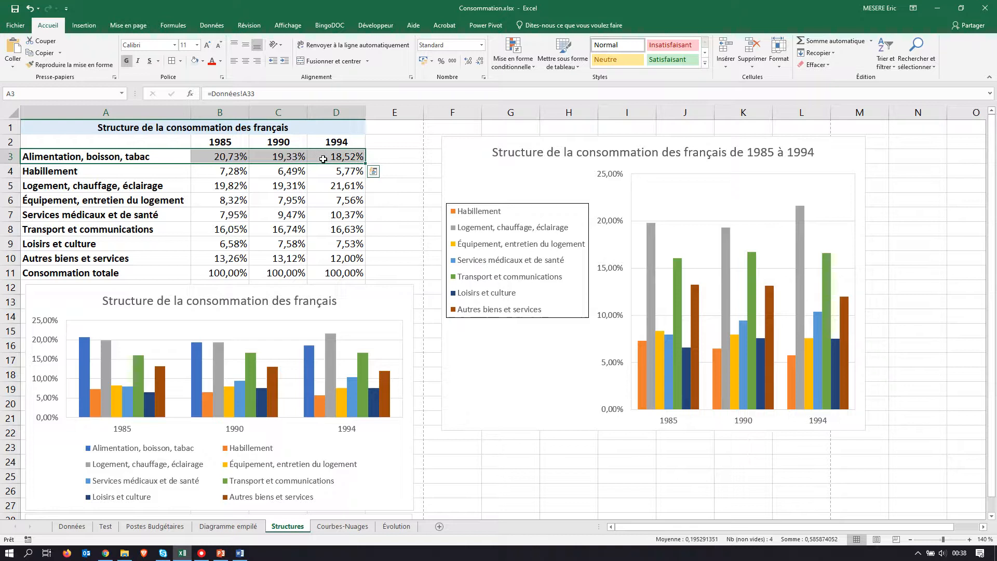
key("ctrl+c")
left_click(662, 200)
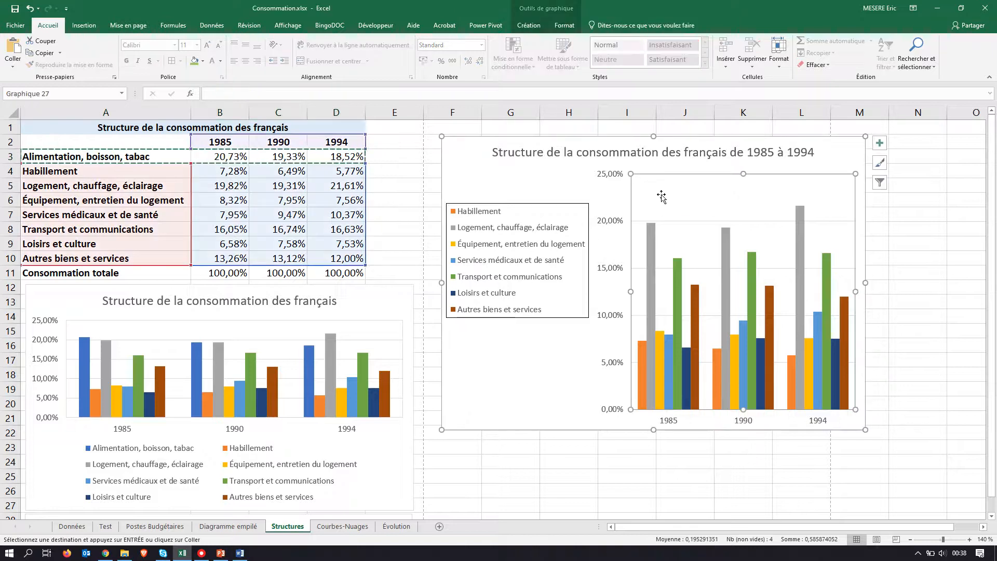
left_click(13, 66)
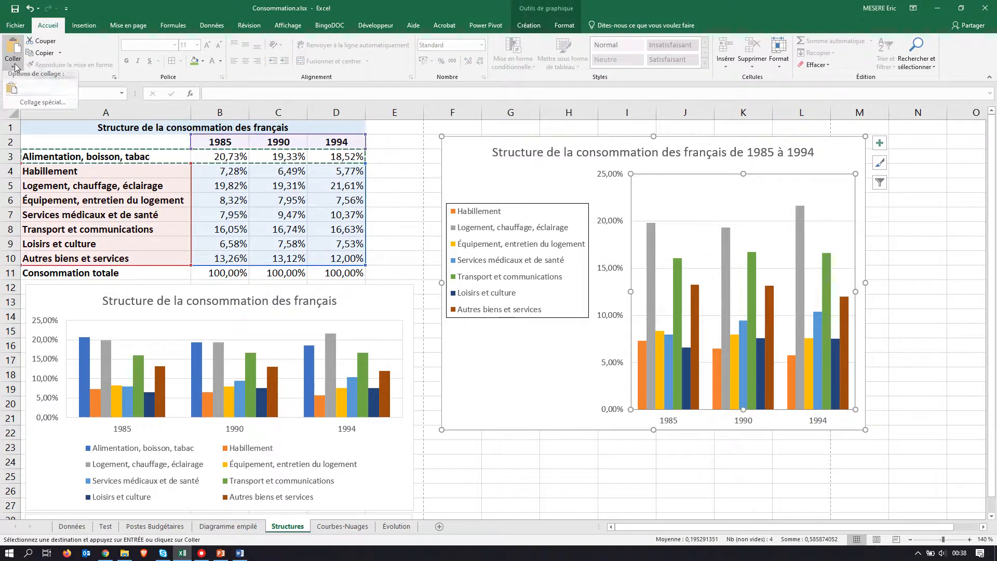
left_click(29, 105)
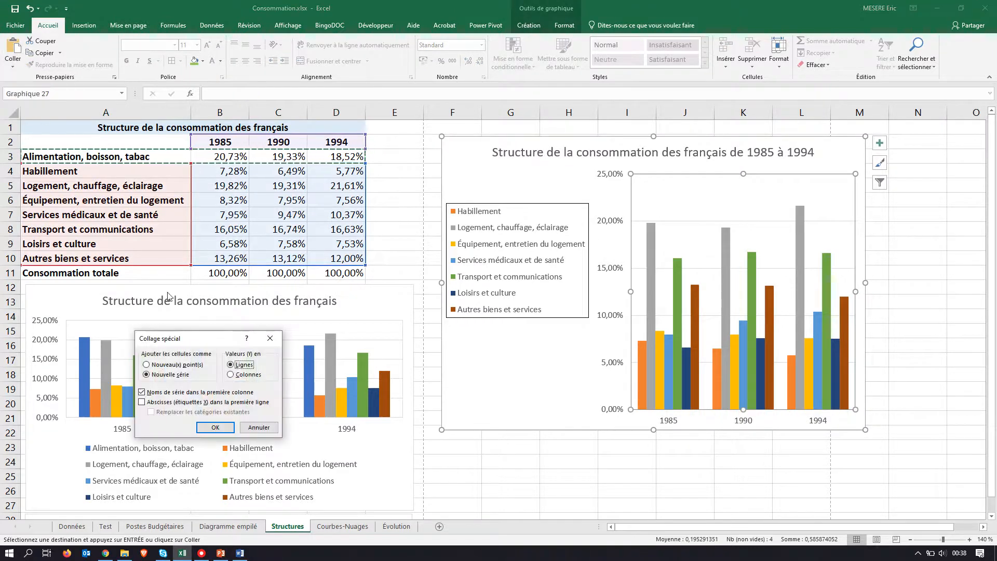
left_click(213, 427)
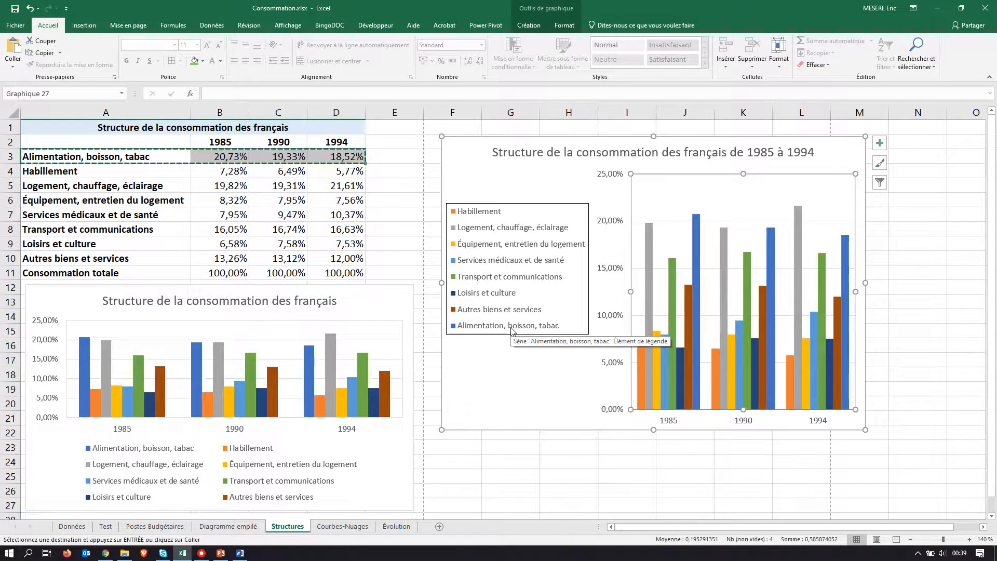
Step: Compare the reintroduced series' position in the chart with the PDF instructions on where it should be placed
key("alt+Tab")
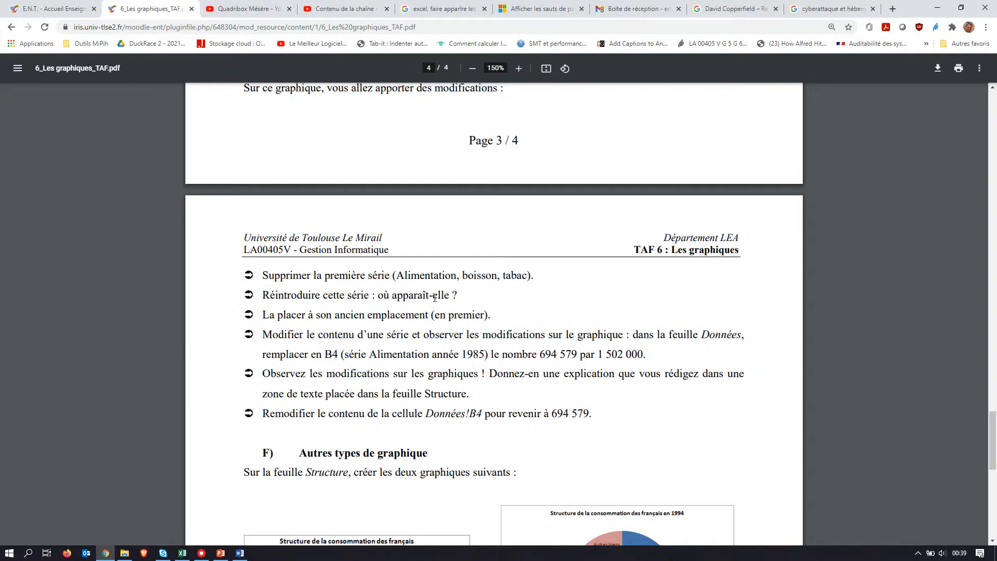
key("alt+Tab")
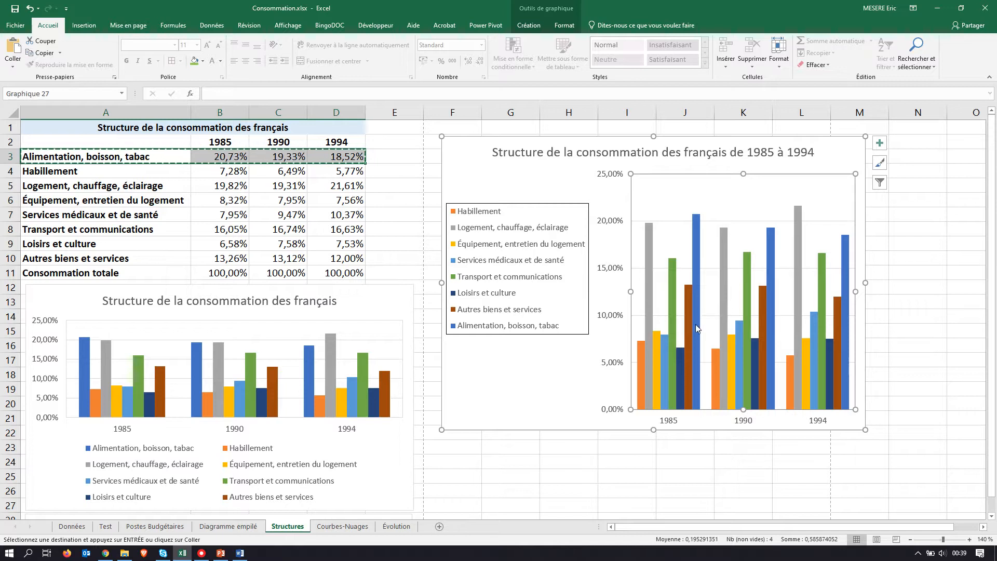
key("alt+Tab")
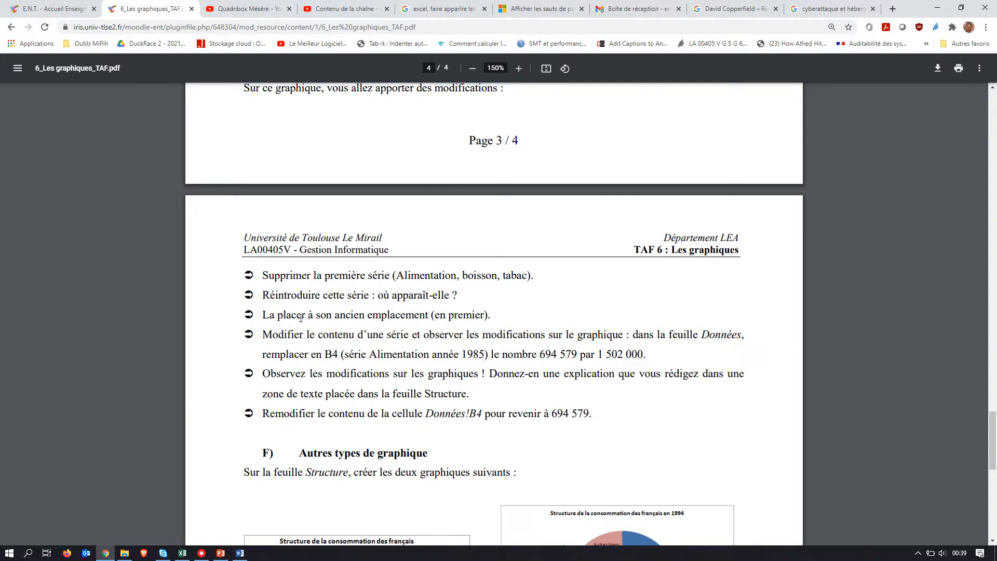
key("alt+Tab")
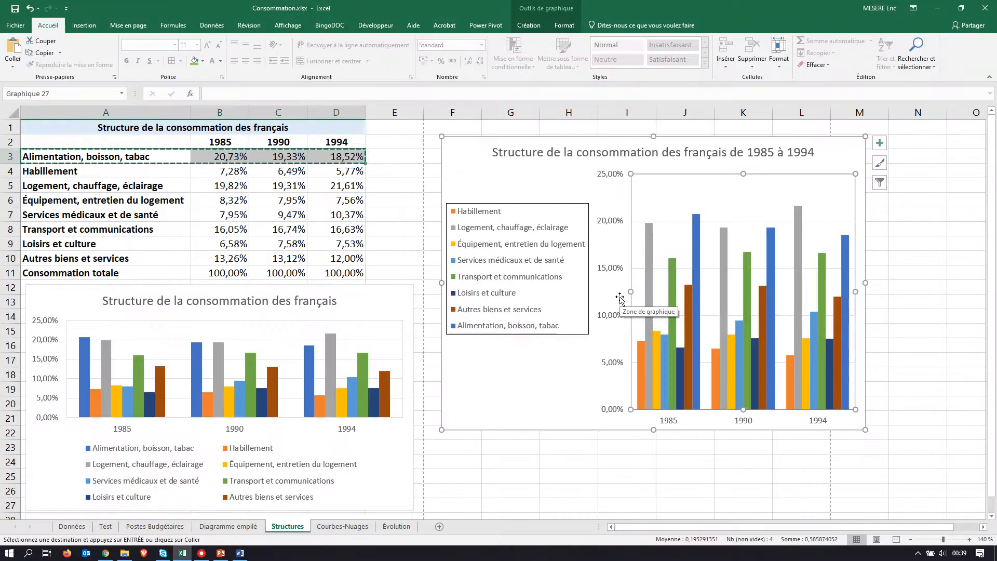
Step: Try placing the Alimentation, boisson, tabac series first by setting the order number in its SERIE formula to 1, and undo the change
left_click(696, 252)
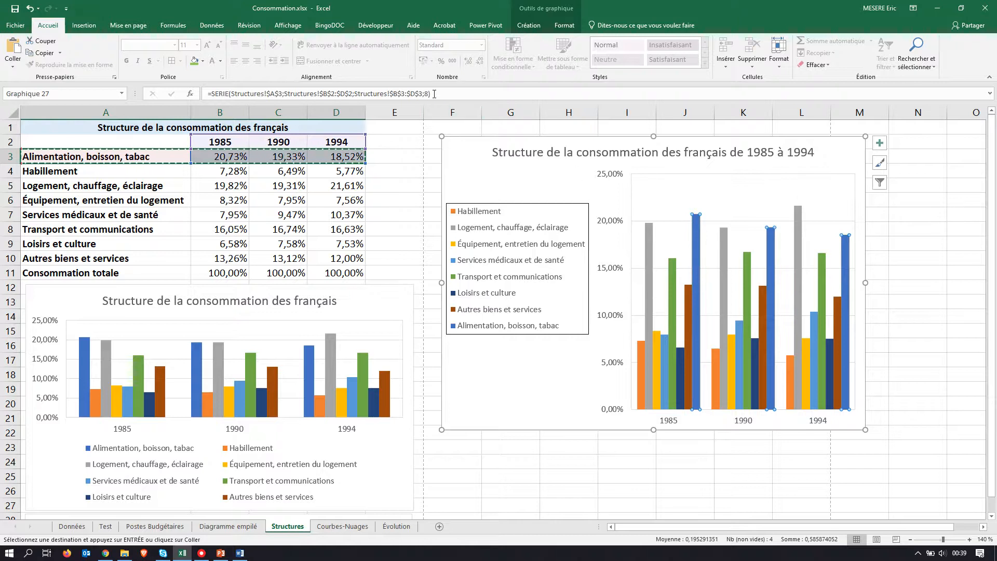
left_click(426, 94)
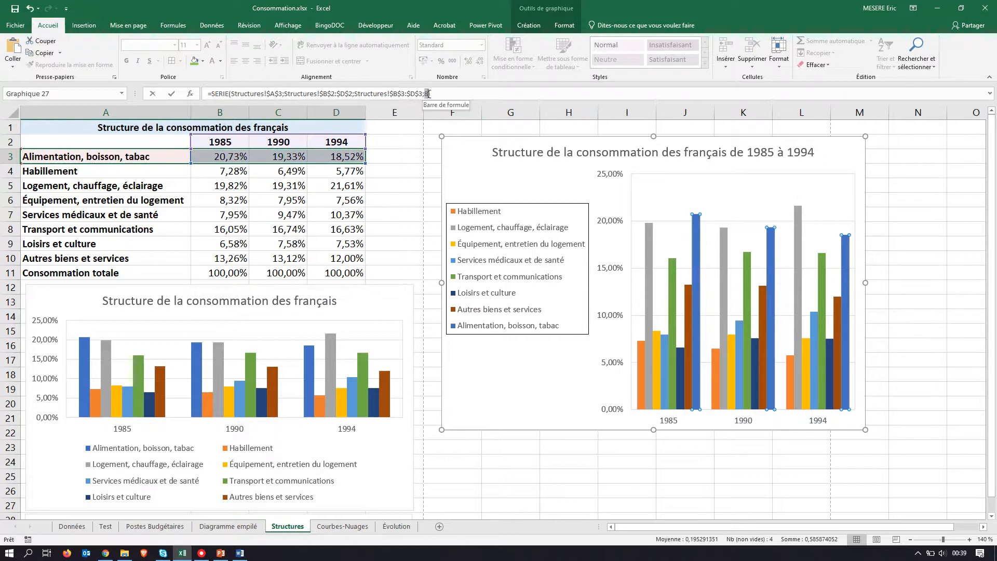
type("1")
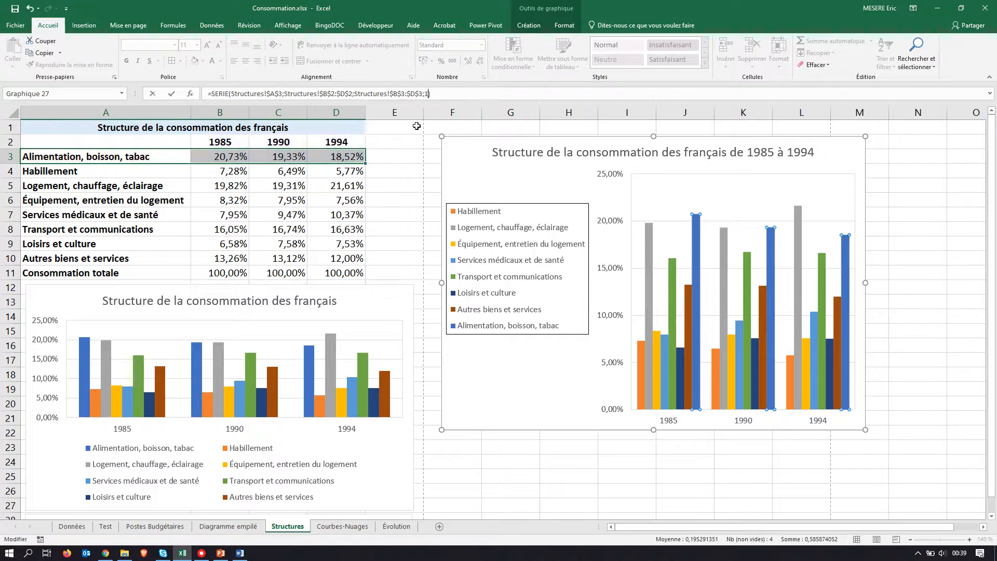
key("Return")
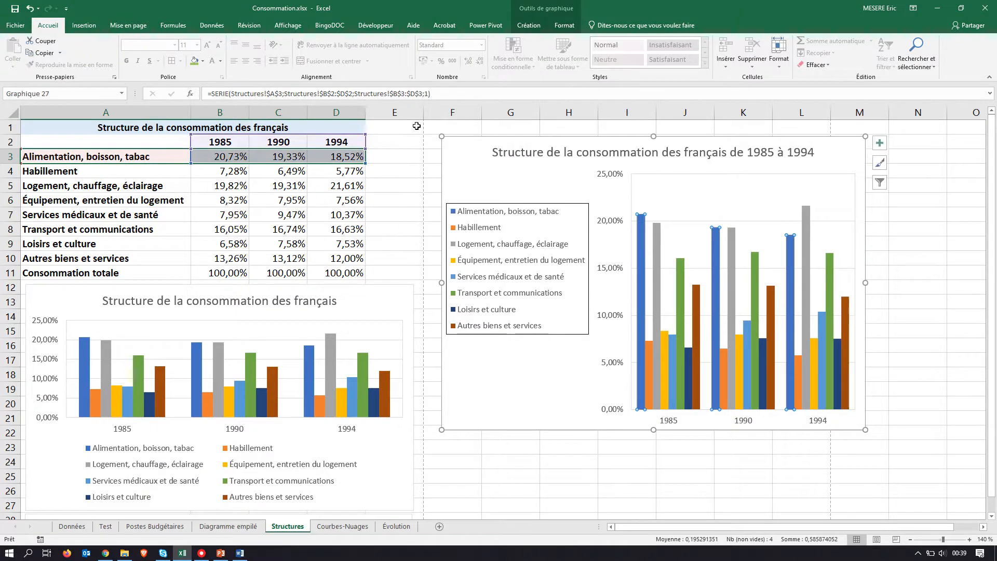
left_click(30, 8)
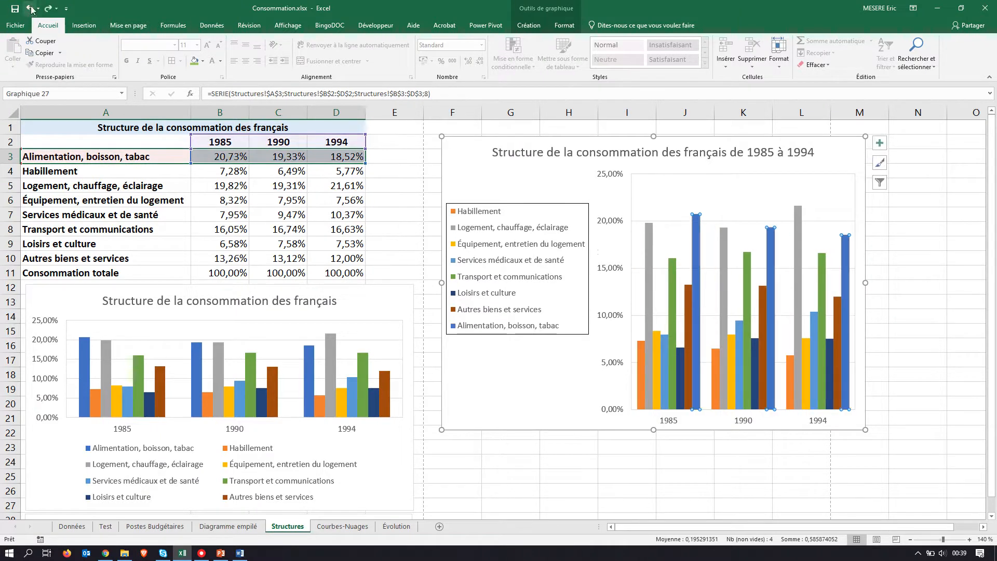
Step: Move the Alimentation, boisson, tabac series to first place in the chart's data source legend entries and confirm
left_click(529, 26)
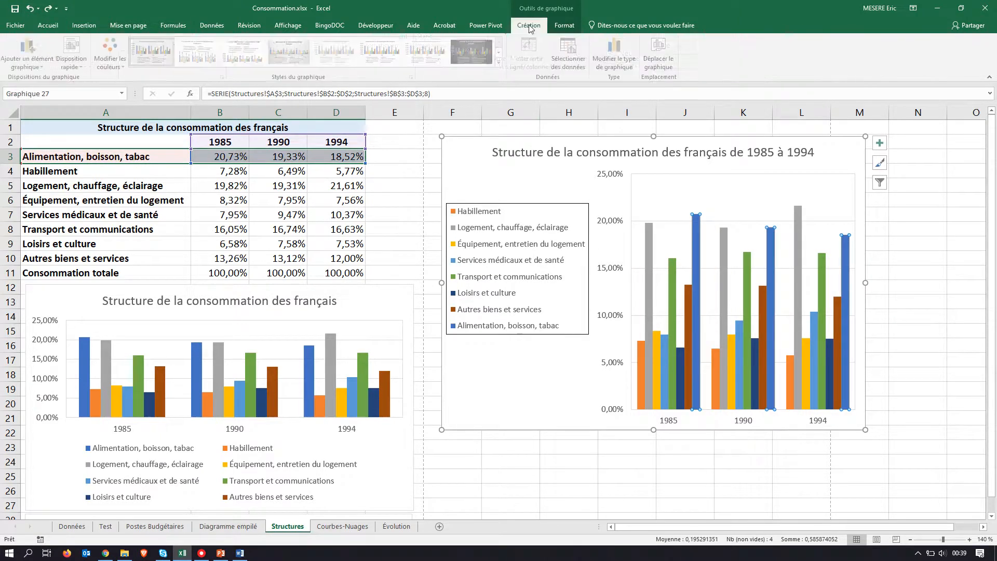
left_click(572, 54)
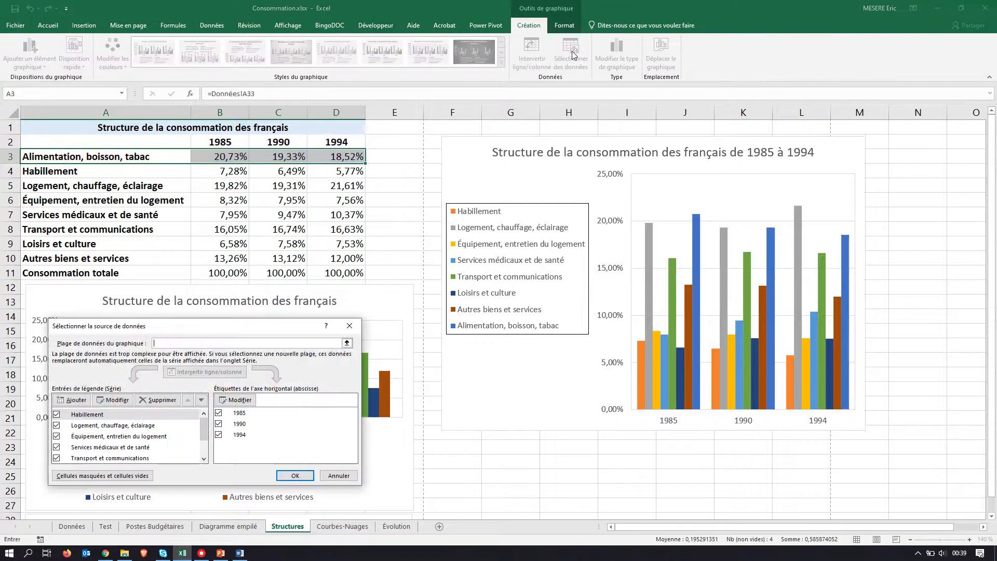
scroll(192, 422, "down", 3)
scroll(197, 421, "up", 1)
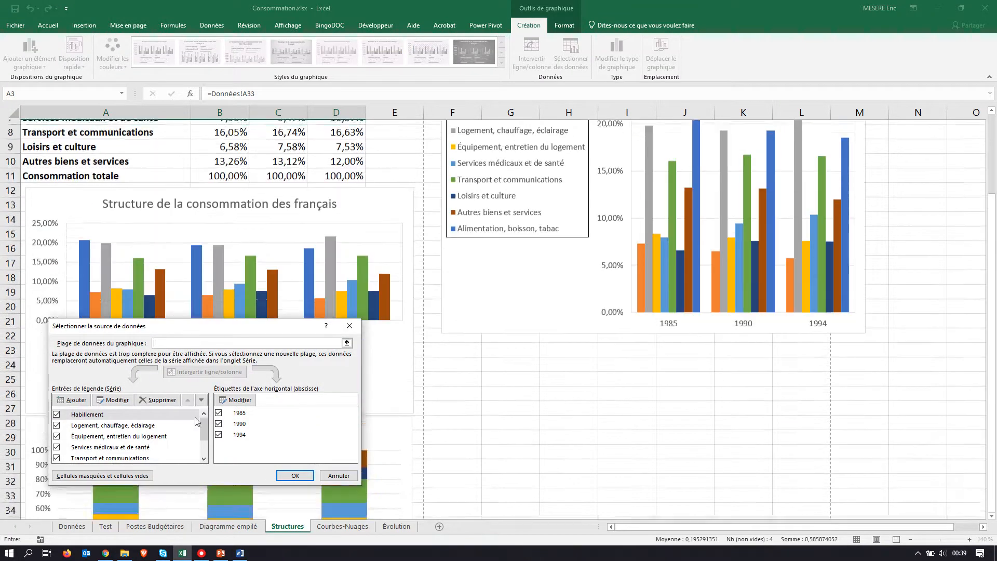
scroll(206, 431, "down", 1)
left_click(141, 459)
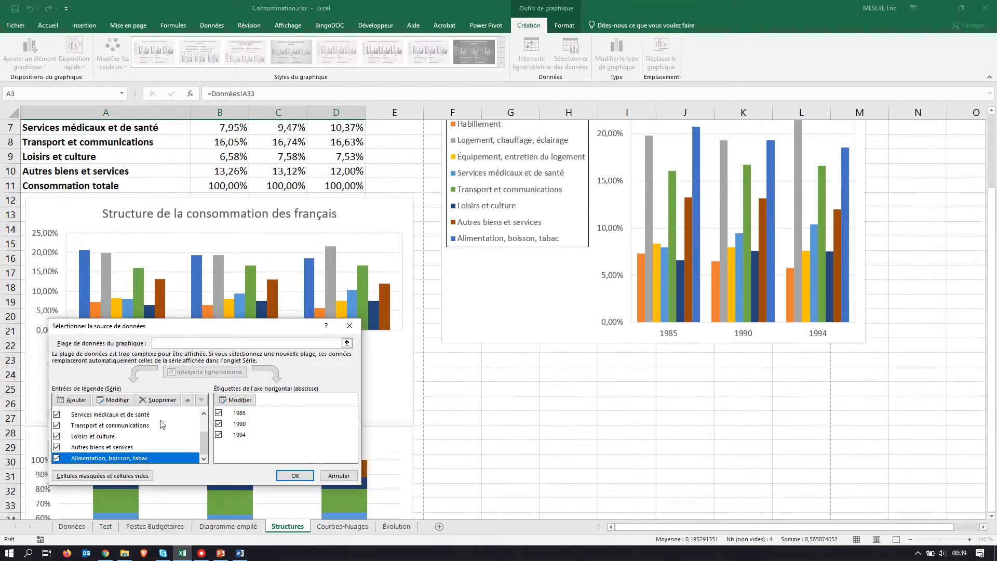
left_click(188, 400)
left_click(188, 400)
left_click(187, 400)
left_click(188, 400)
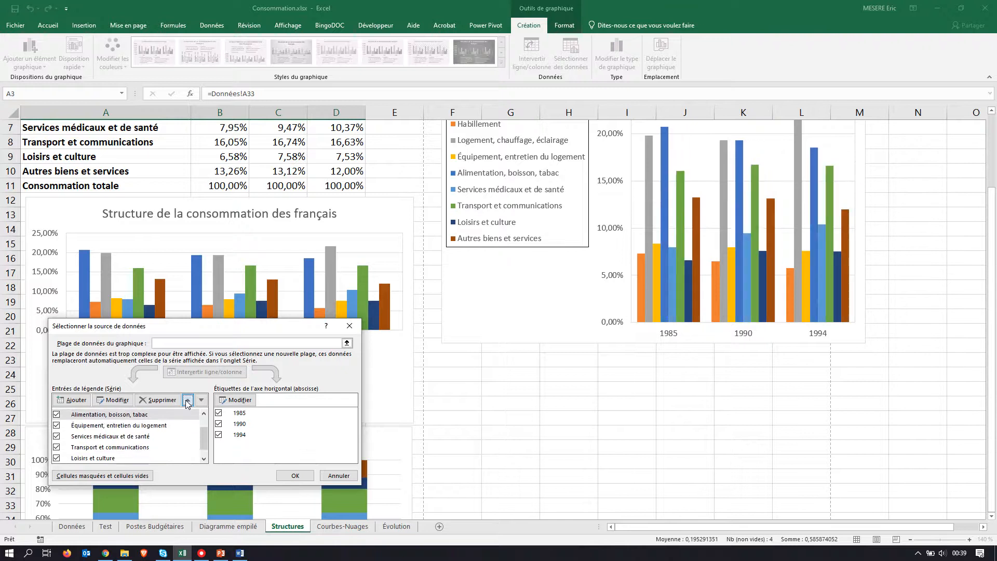
left_click(187, 401)
left_click(187, 402)
left_click(298, 476)
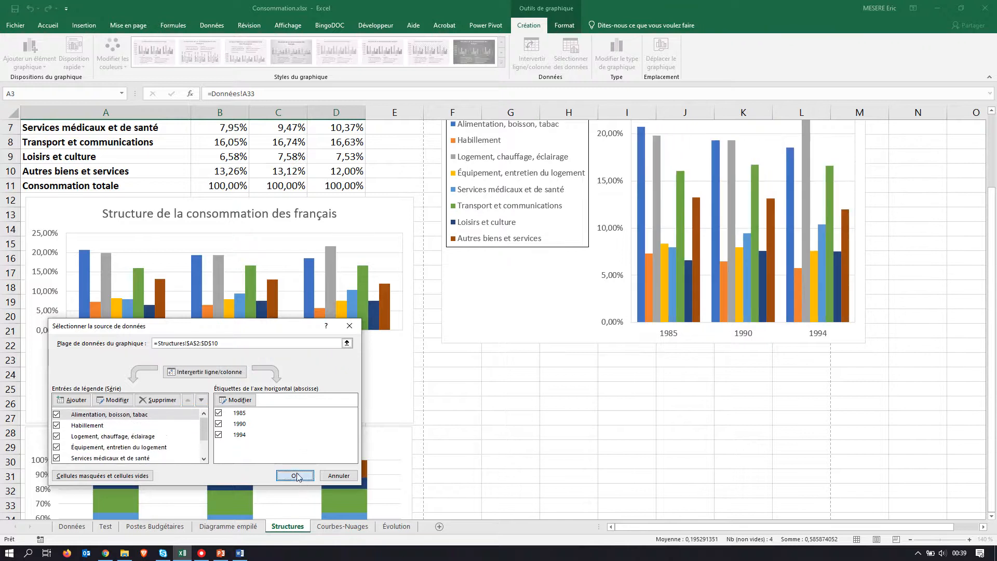
scroll(665, 354, "up", 2)
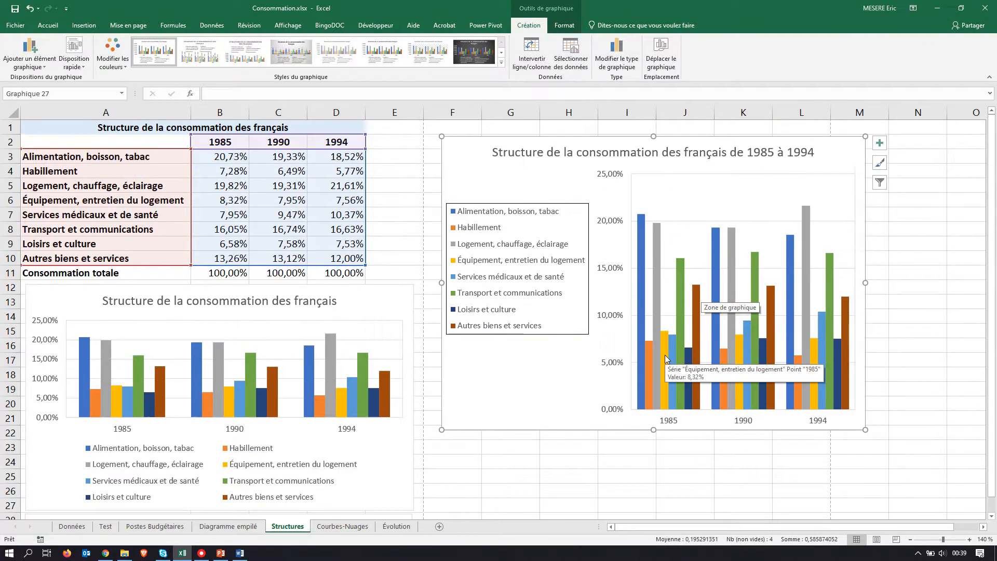
Step: Switch to the assignment PDF and read the next modification, about cell B4 of the Données sheet
key("alt+Tab")
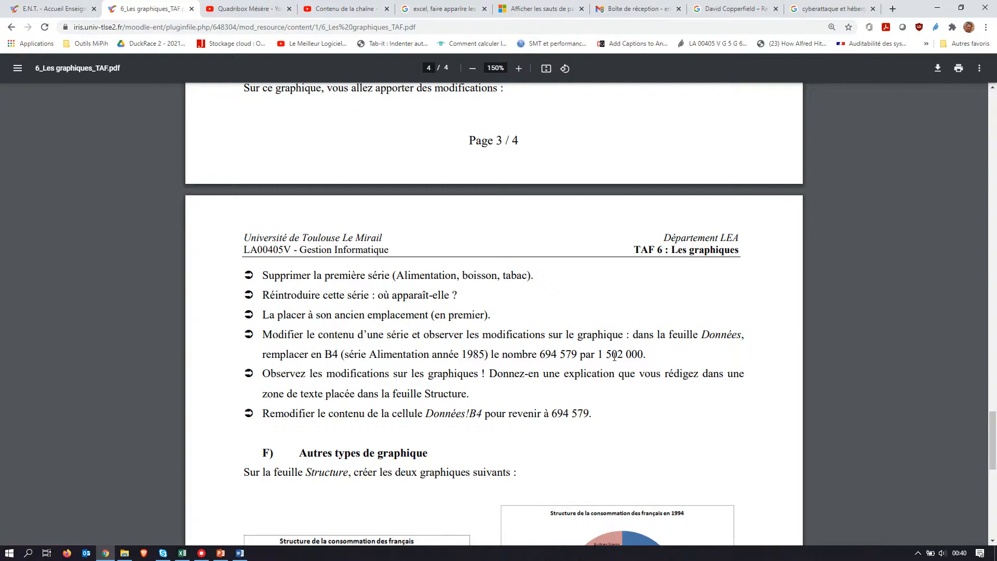
Step: Switch to Excel and set cell B4 of the Données sheet (Alimentation, boisson, tabac, 1985) to 1502000
key("alt+Tab")
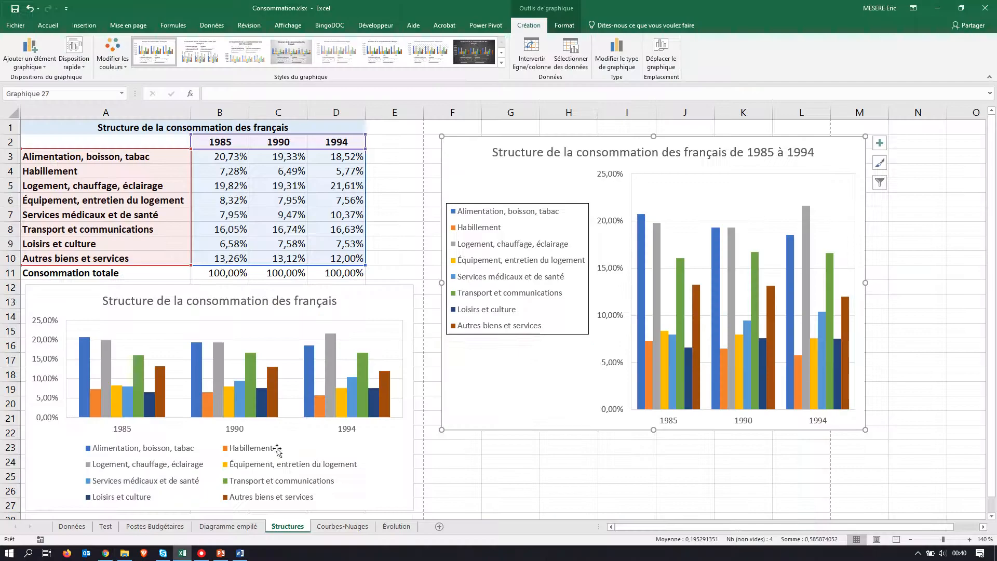
left_click(78, 527)
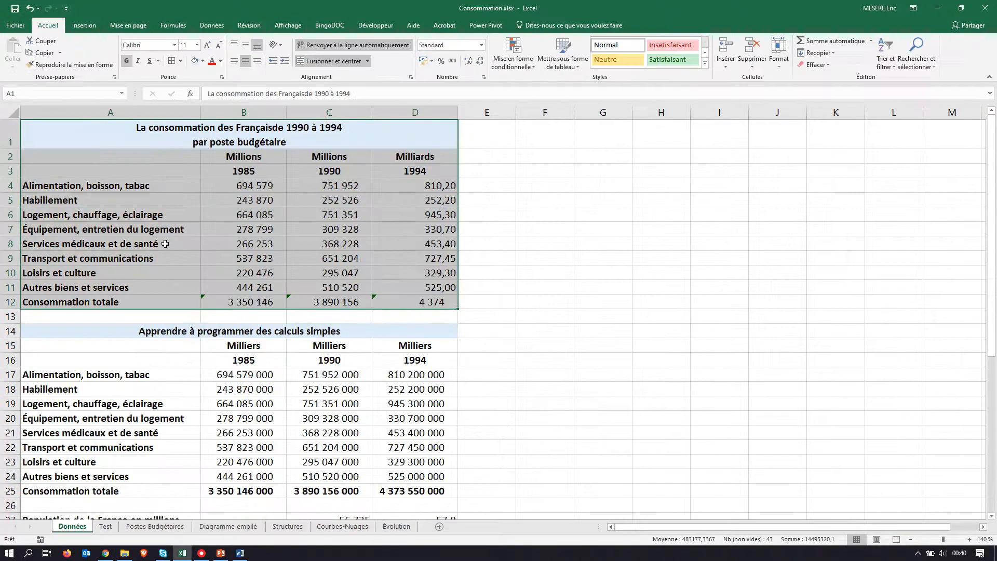
left_click(260, 188)
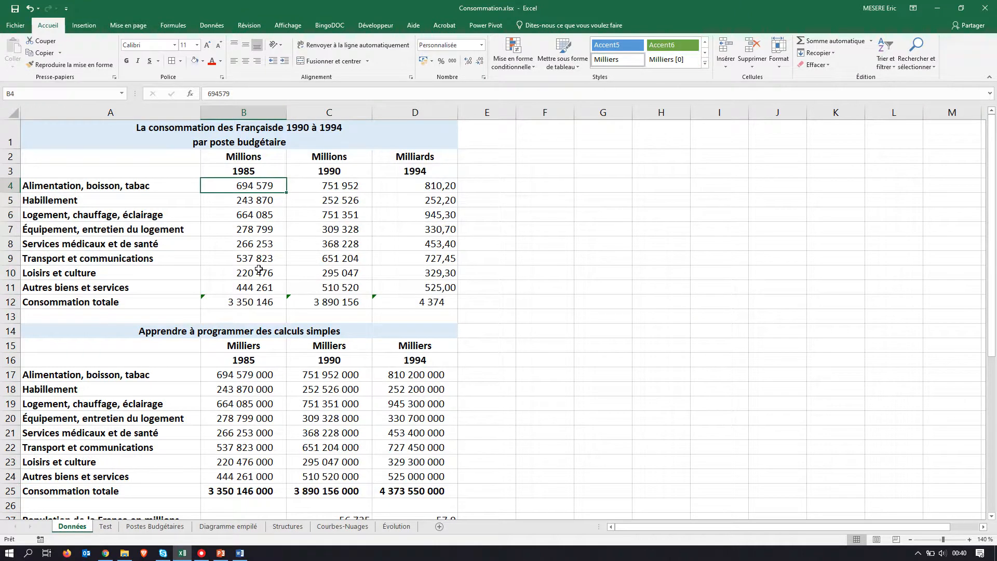
type("1502000")
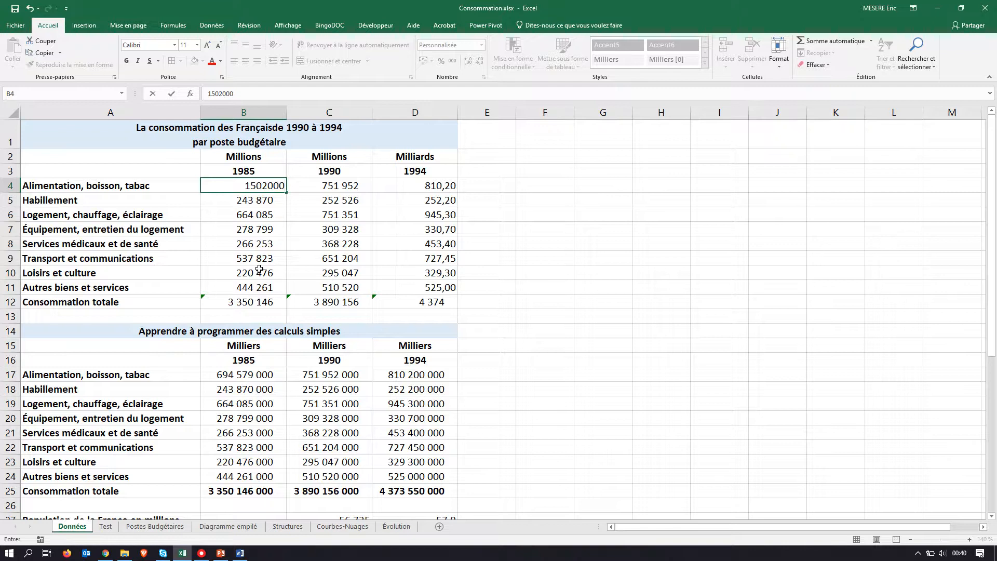
left_click(263, 213)
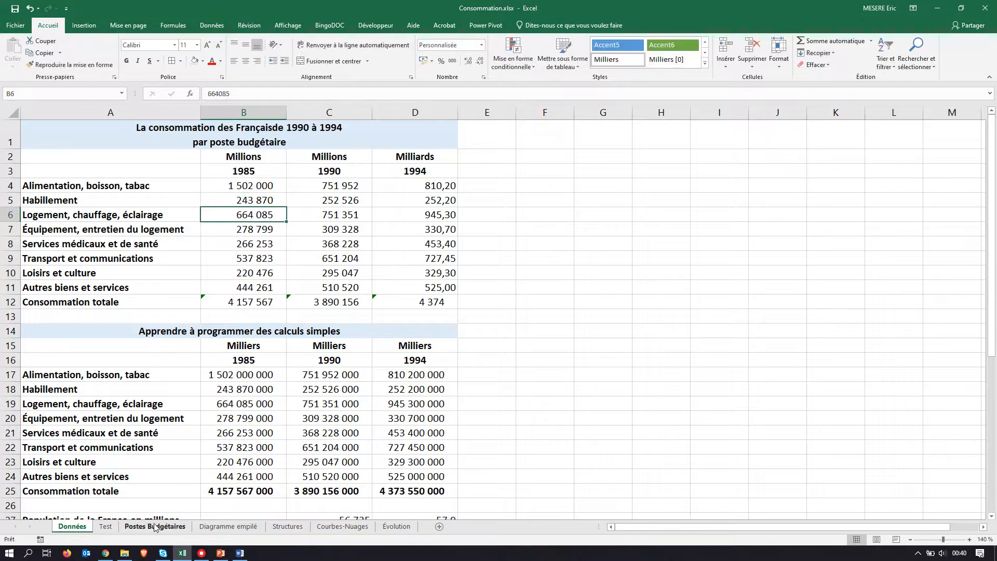
Step: Examine the 1985 Alimentation, boisson, tabac column on the Structures charts, and read the follow-up instruction in the assignment PDF
left_click(286, 527)
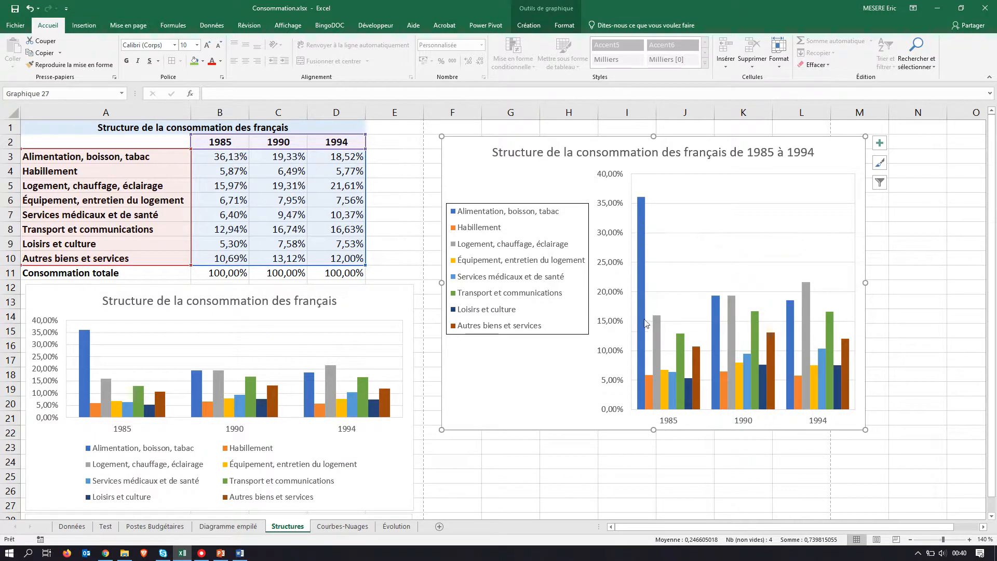
mouse_move(644, 327)
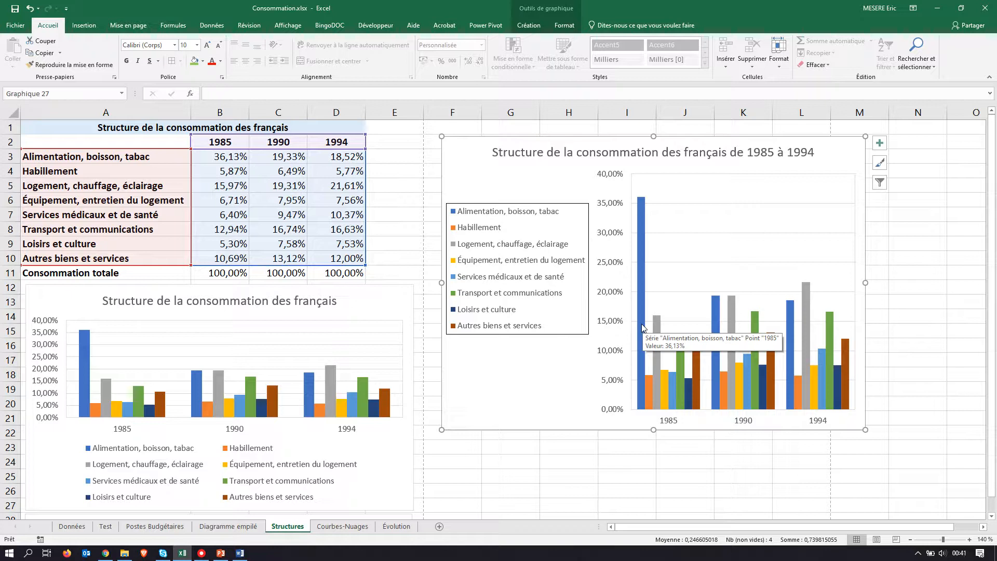
key("alt+Tab")
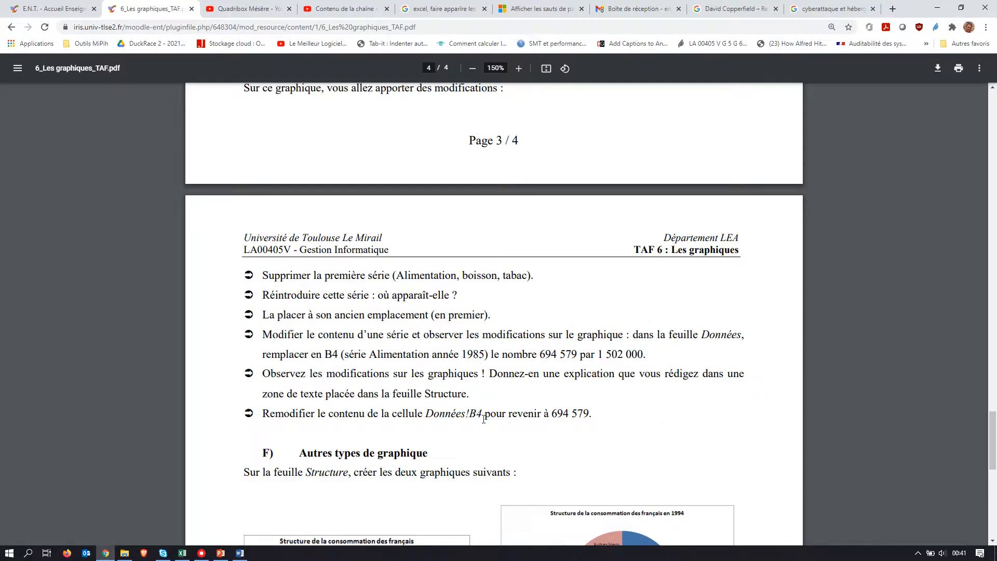
Step: Return to Excel and set cell B4 of the Données sheet back to 694579, checking the value in the assignment PDF
key("alt+Tab")
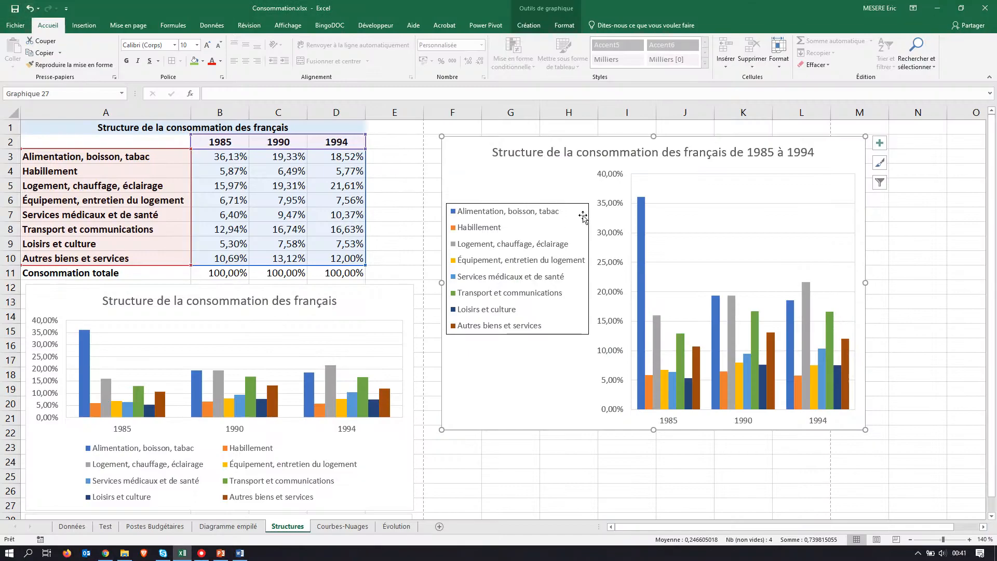
left_click(69, 526)
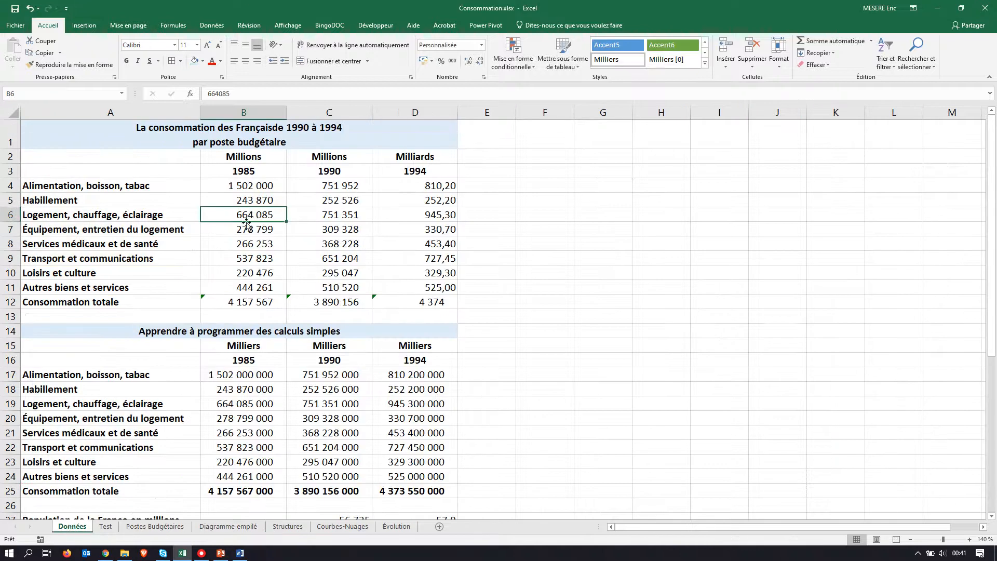
left_click(266, 186)
key("alt+Tab")
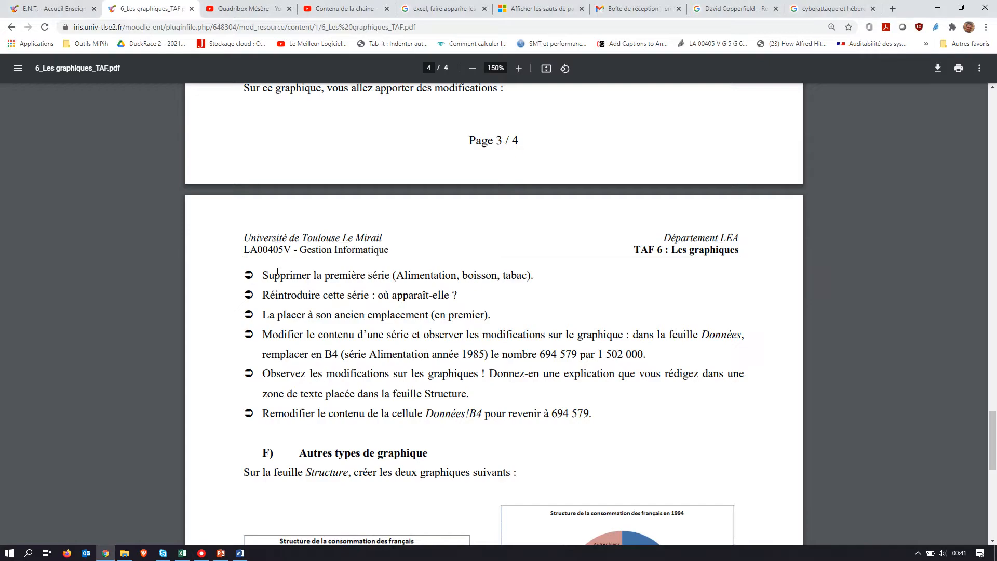
key("alt+Tab")
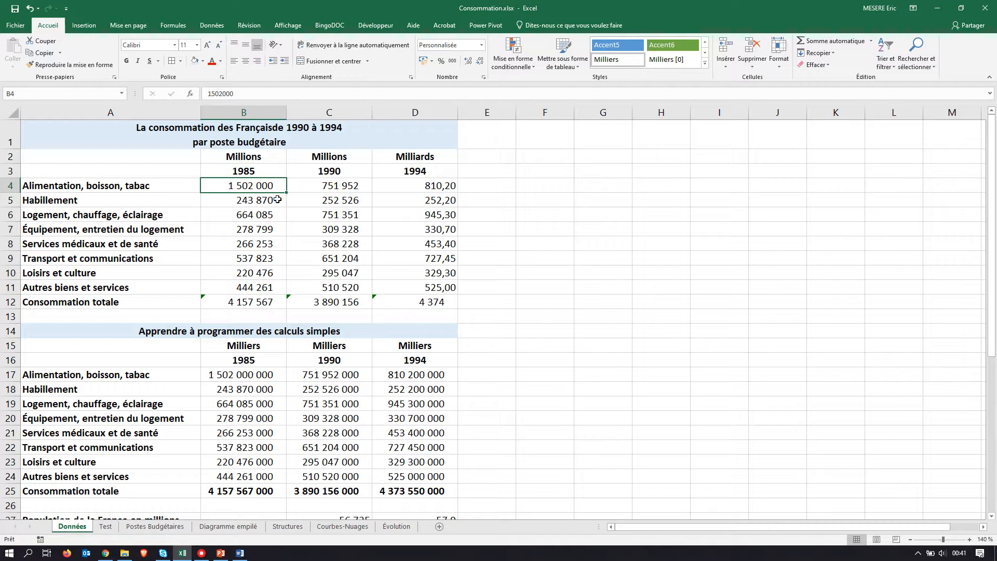
type("694579")
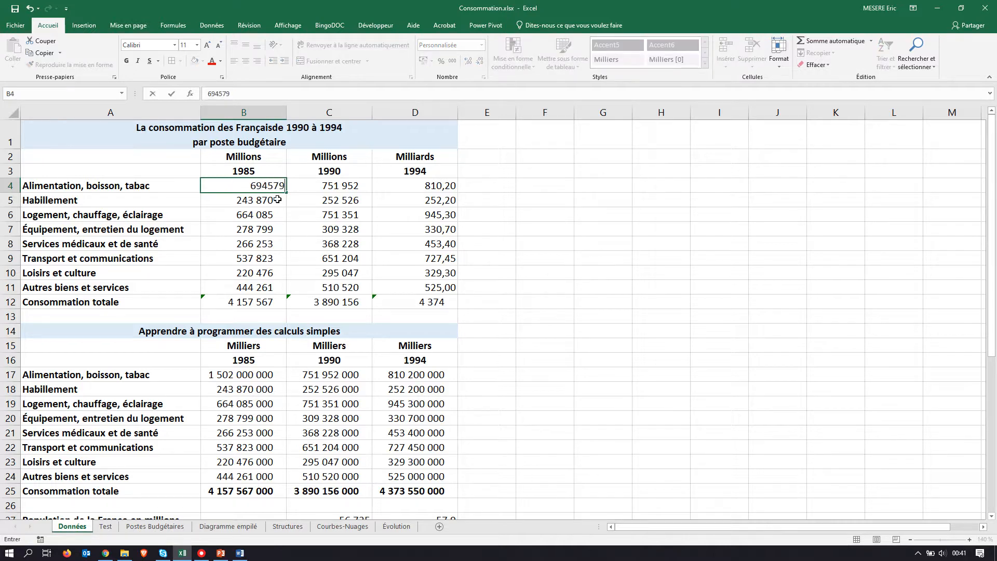
key("Return")
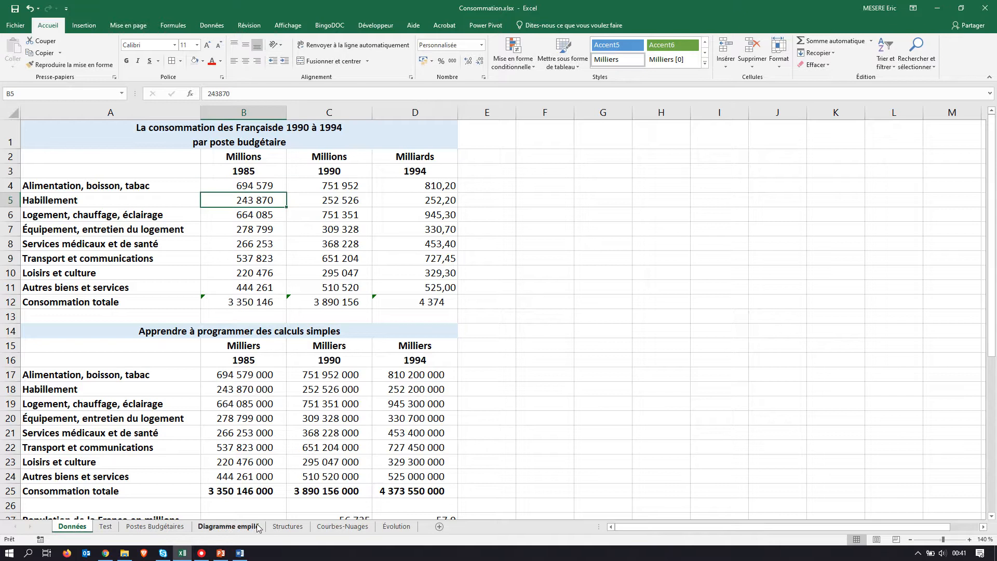
Step: Check the 1985 Alimentation, boisson, tabac column on the Structures sheet again and compare with the PDF instructions
left_click(288, 526)
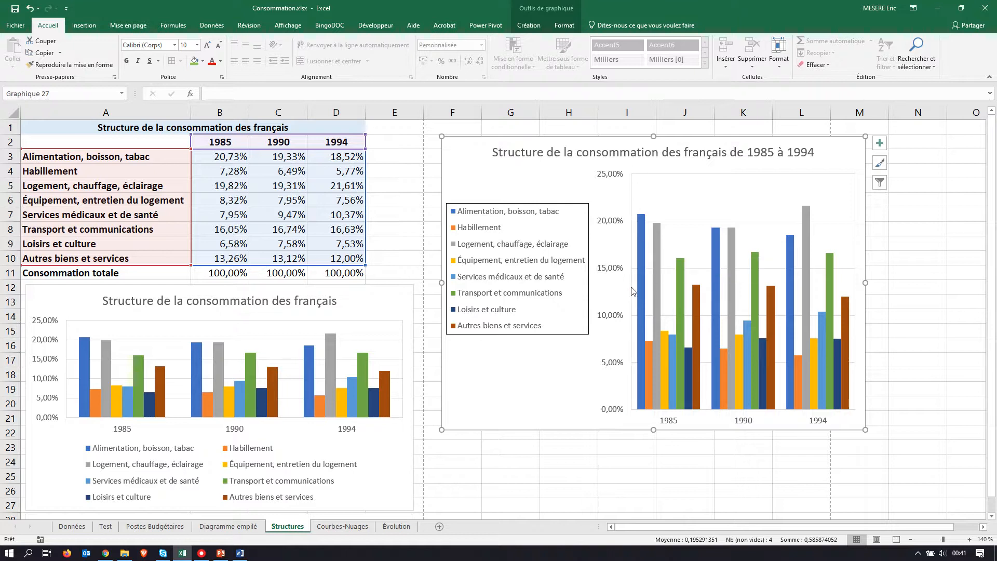
key("alt+Tab")
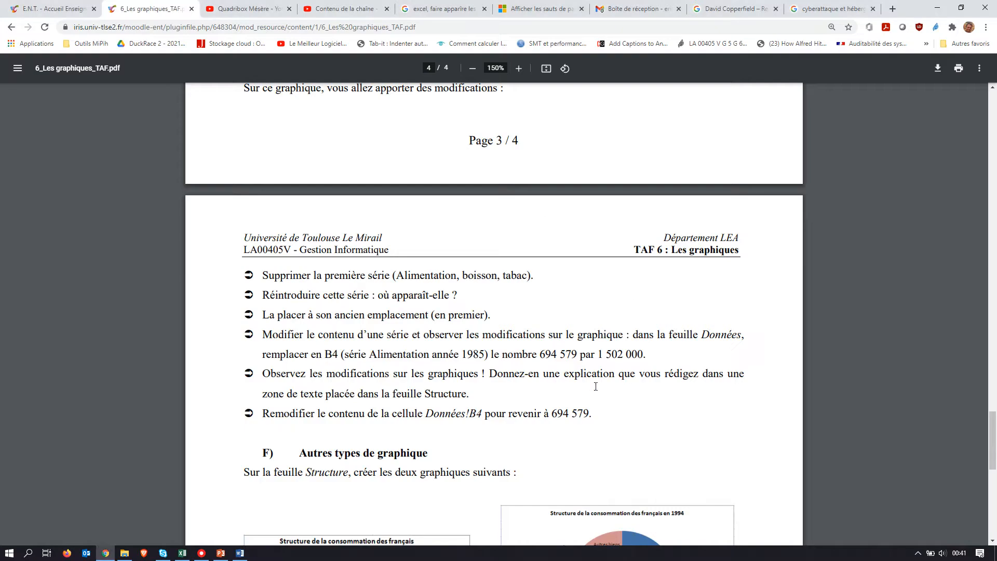
key("alt+Tab")
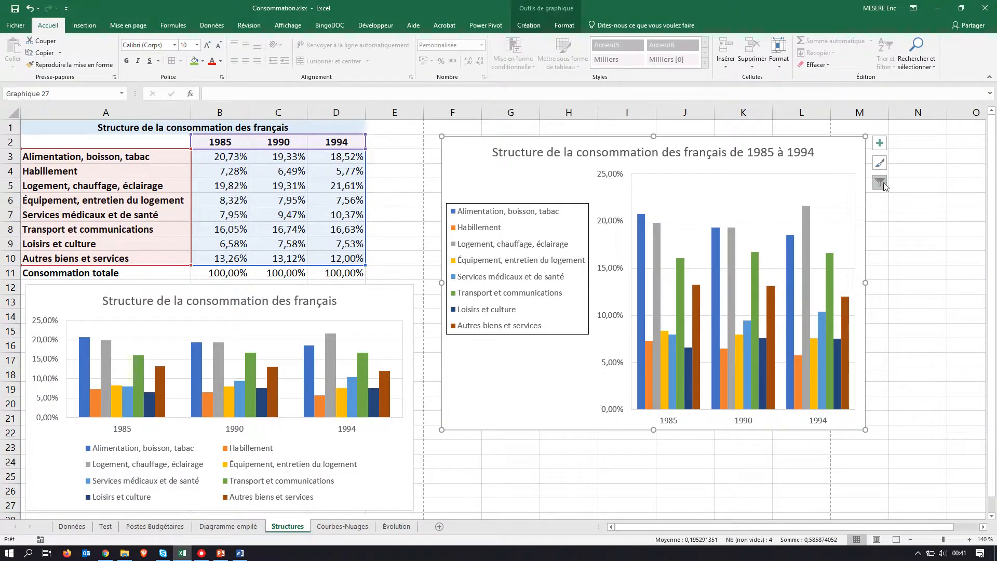
mouse_move(638, 277)
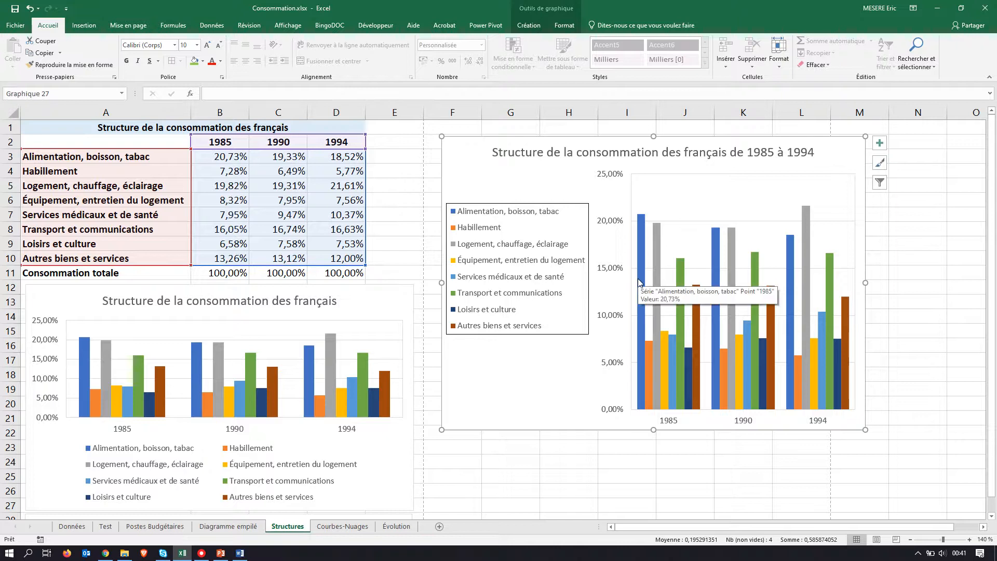
Step: Filter the Alimentation, boisson, tabac series out of the 1985 à 1994 column chart and apply the filter
left_click(881, 183)
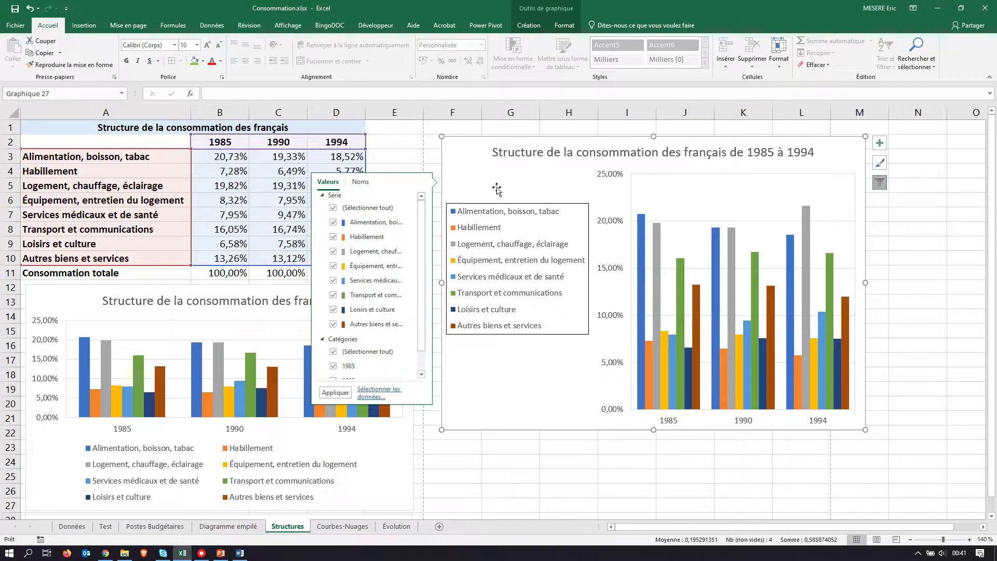
left_click(334, 223)
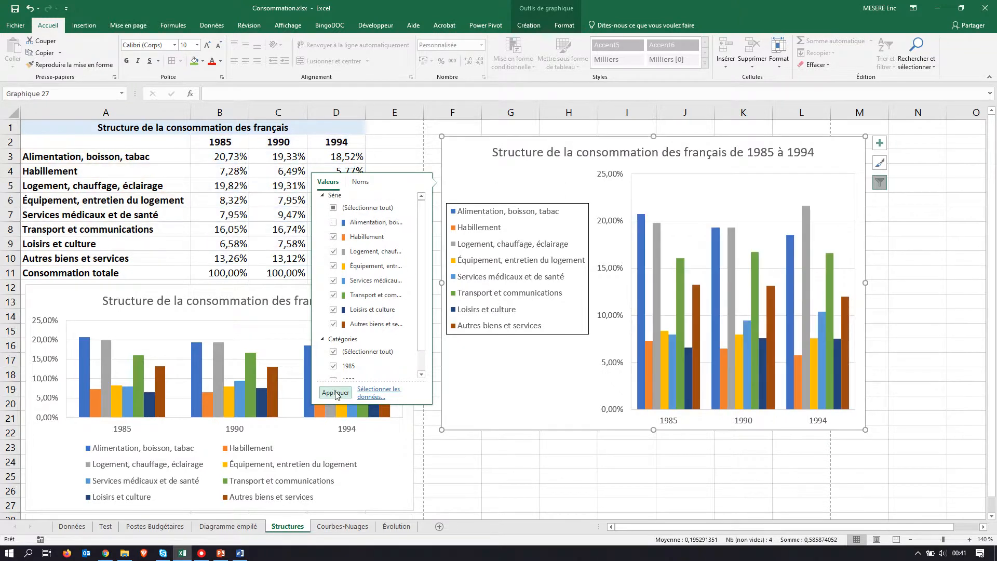
left_click(336, 392)
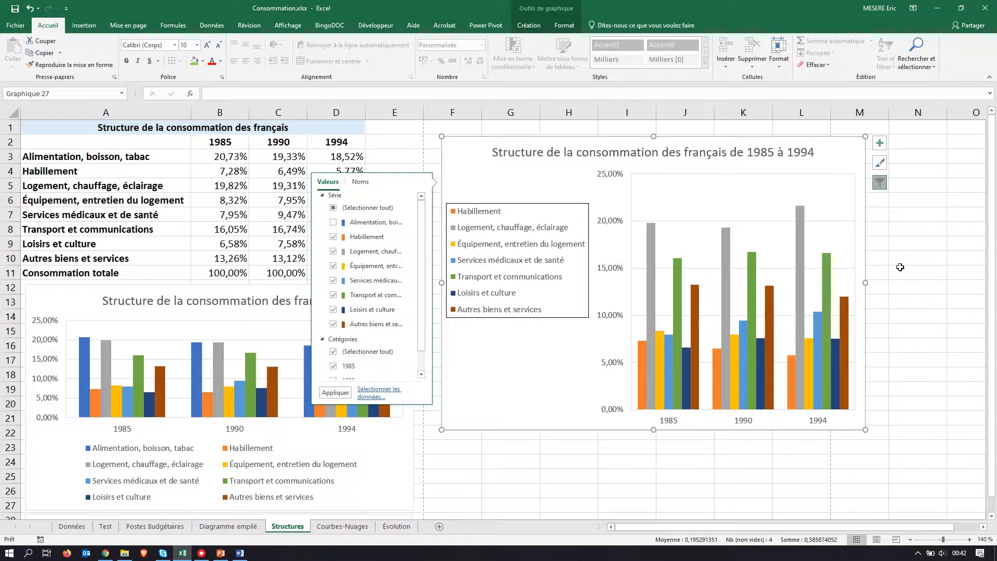
left_click(473, 143)
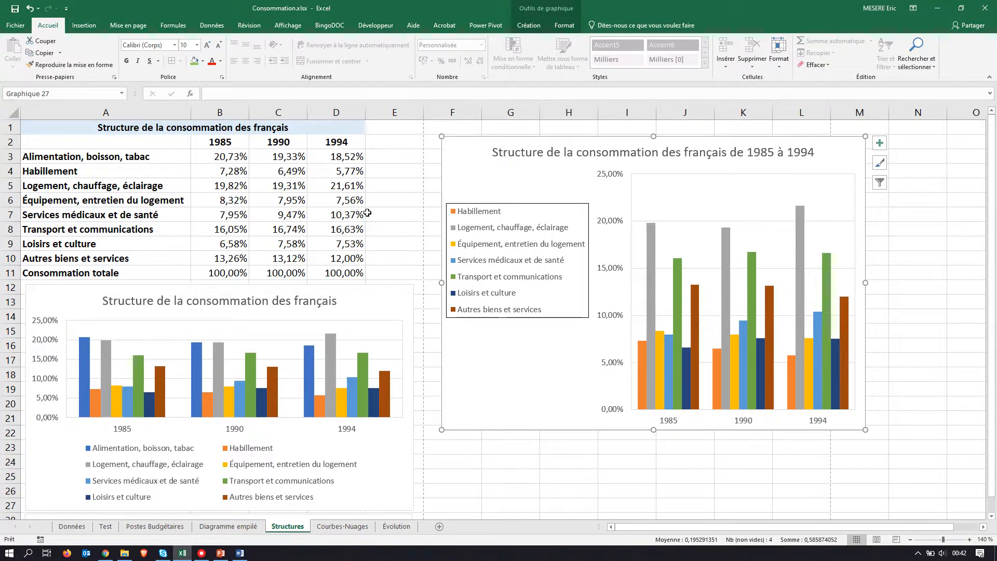
Step: Include the Alimentation, boisson, tabac series in the 1985 à 1994 column chart's filter again and apply it
left_click(881, 185)
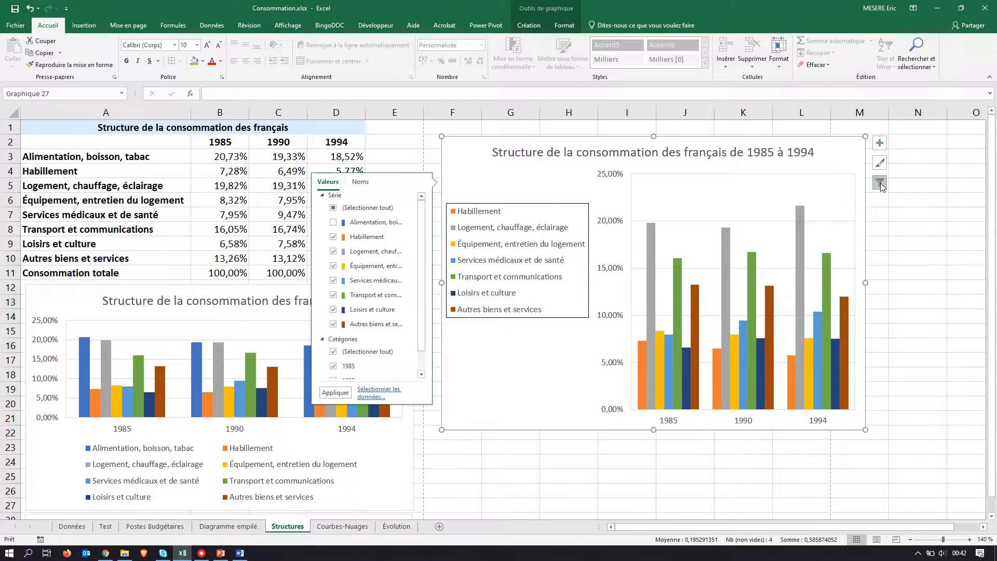
left_click(334, 223)
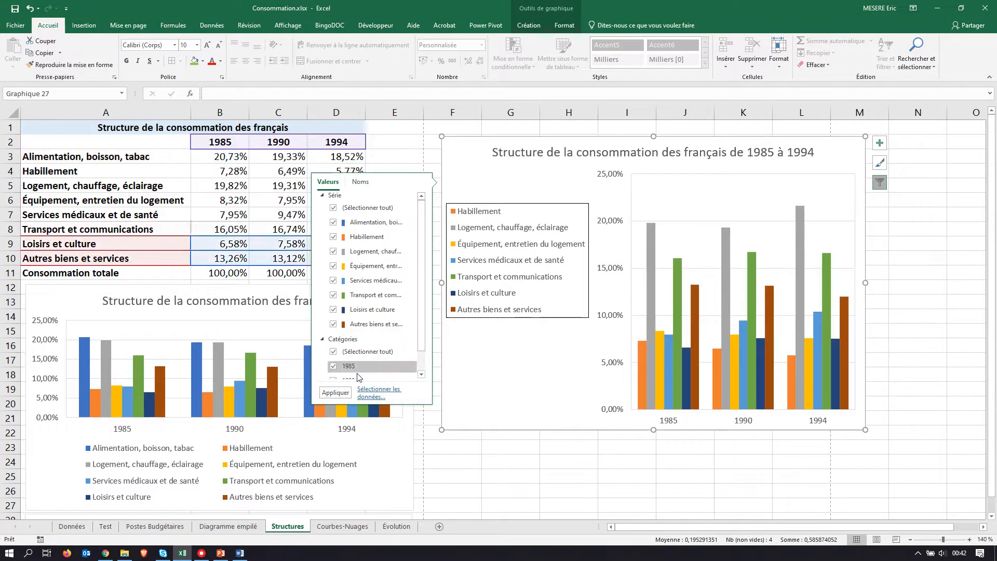
left_click(338, 395)
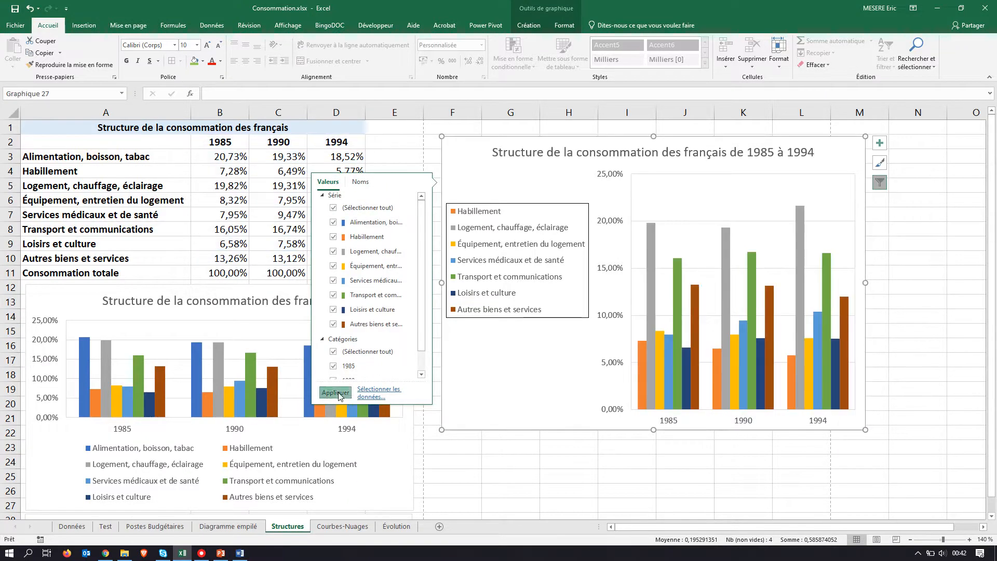
left_click(565, 372)
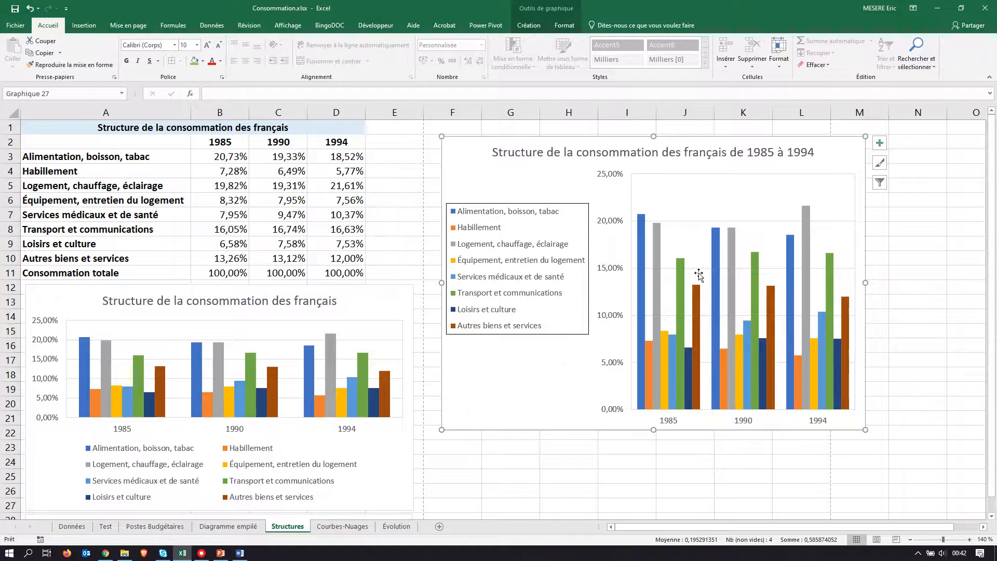
Step: Switch to the assignment PDF and read section F, Autres types de graphique, with its two model charts
key("alt+Tab")
scroll(380, 331, "down", 10)
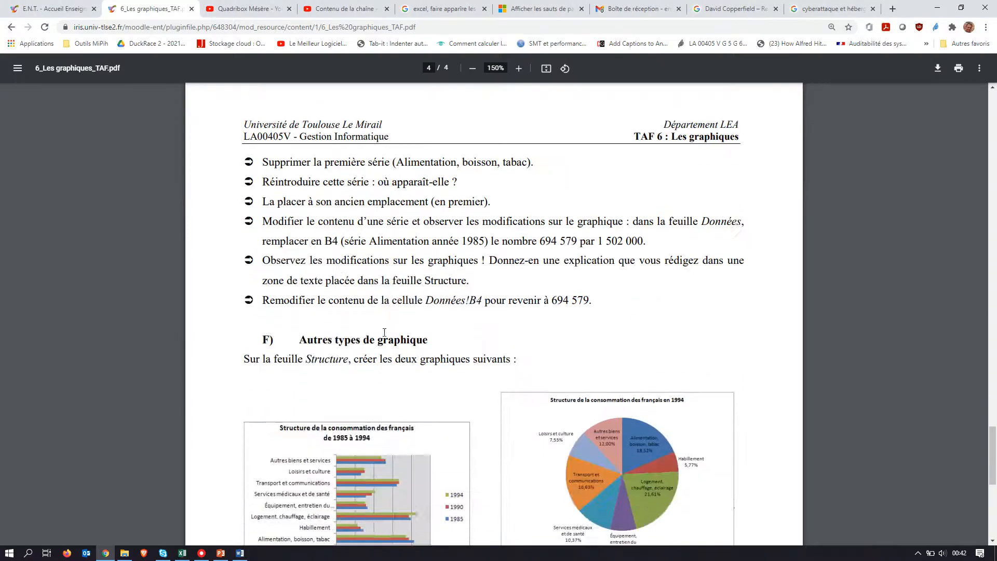
scroll(387, 333, "up", 4)
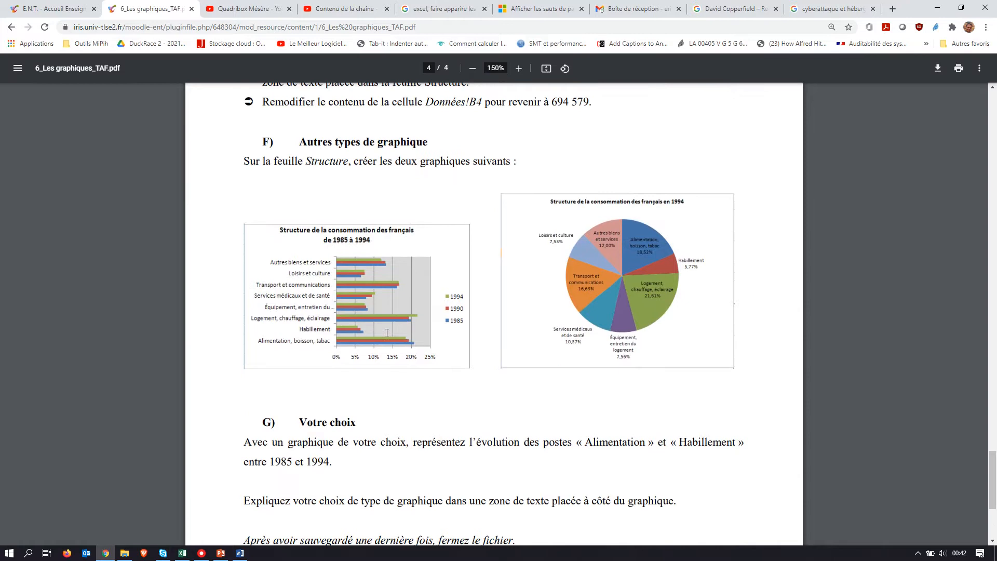
scroll(387, 333, "up", 1)
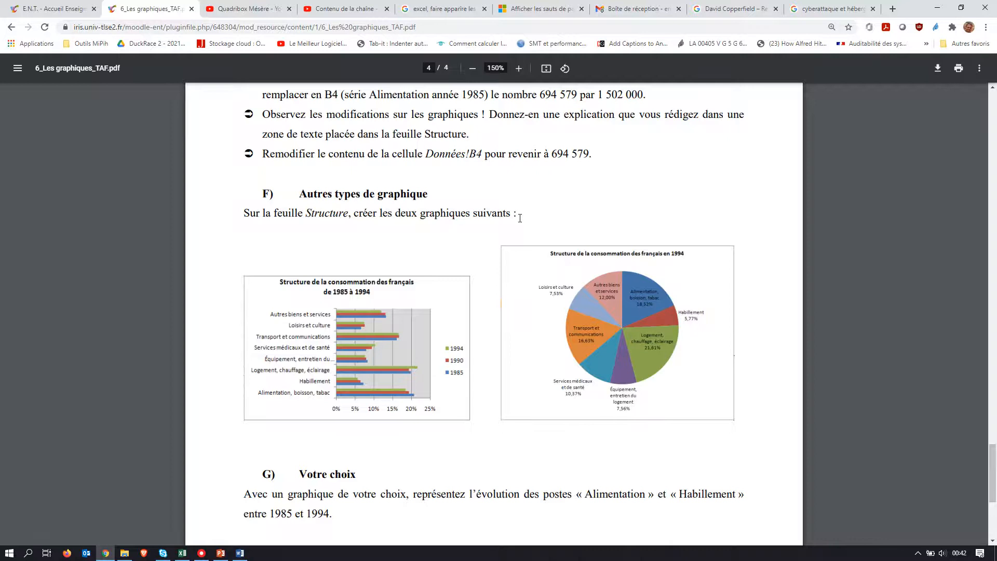
Step: In Excel, shift the 1985 à 1994 column chart slightly away from the table and place the smaller column chart beneath it
key("alt+Tab")
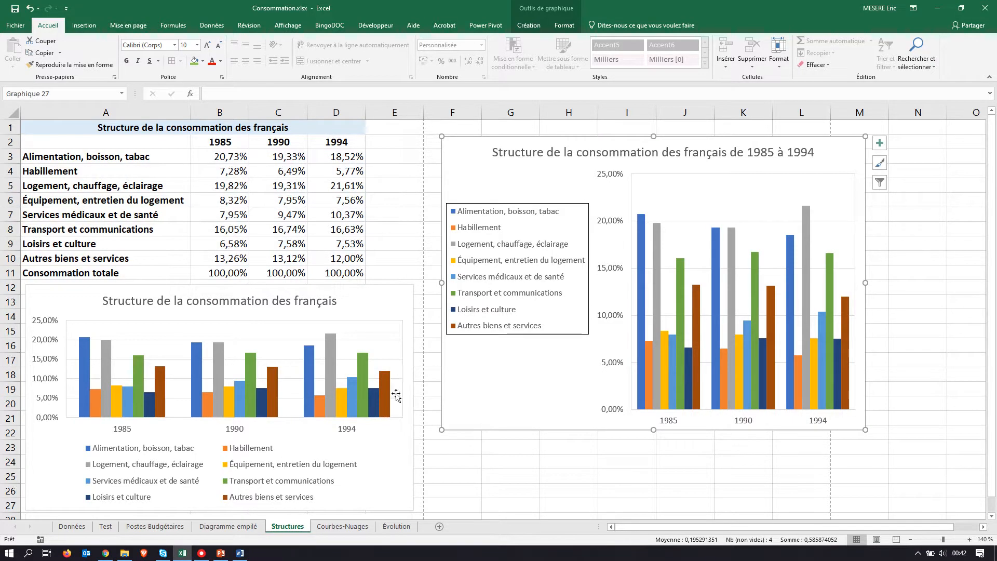
scroll(415, 406, "down", 3)
scroll(430, 400, "up", 3)
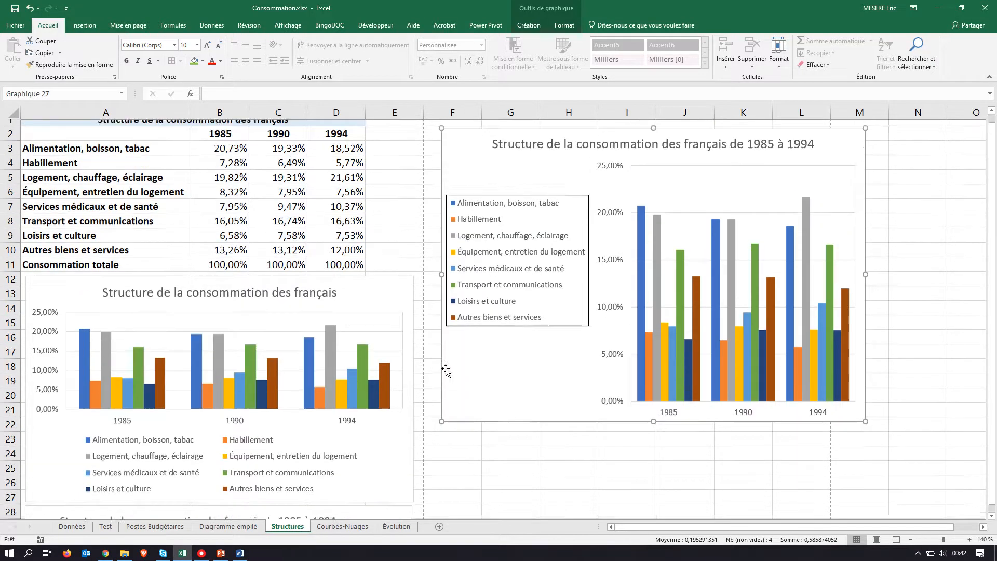
left_click_drag(470, 167, 494, 157)
left_click_drag(328, 307, 824, 443)
Step: Move the 100% stacked column chart beneath the other charts to free the cells under the table, and select cell A16
scroll(550, 392, "down", 7)
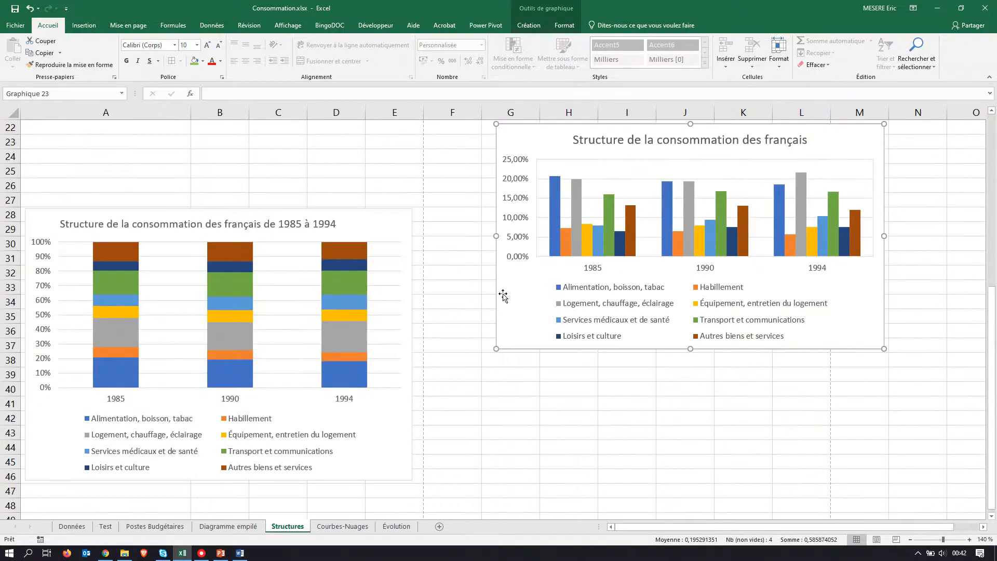
left_click_drag(369, 212, 859, 361)
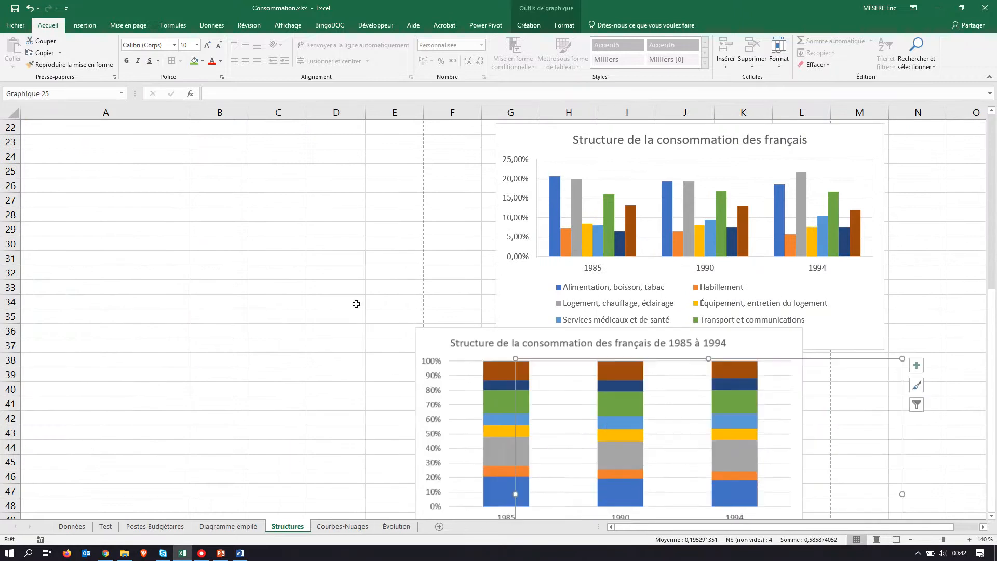
scroll(252, 286, "up", 3)
scroll(252, 285, "up", 4)
left_click(109, 347)
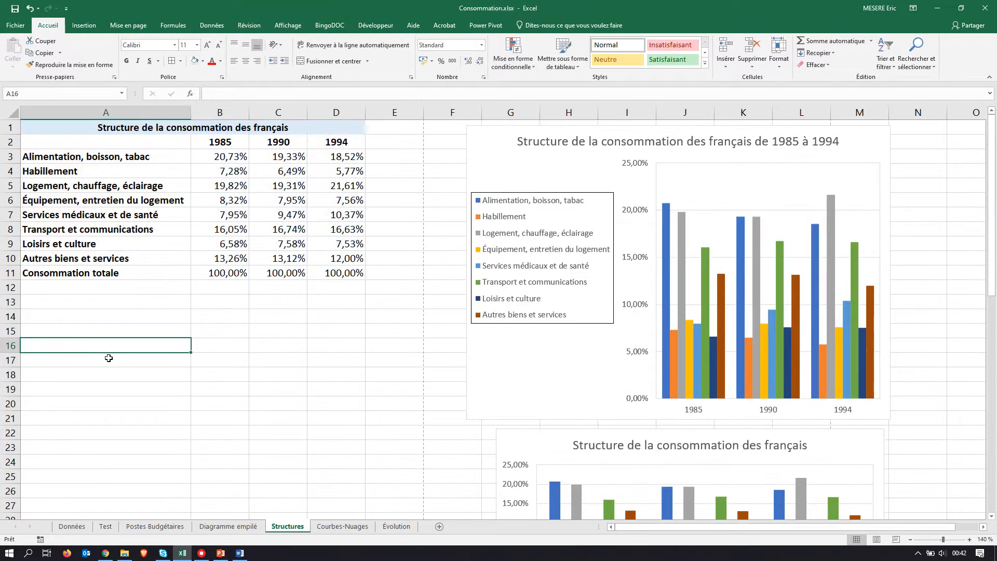
Step: After checking the PDF's bar chart model, insert a clustered bar chart (Barres groupées) from A2:D10 and place it beneath the table
key("alt+Tab")
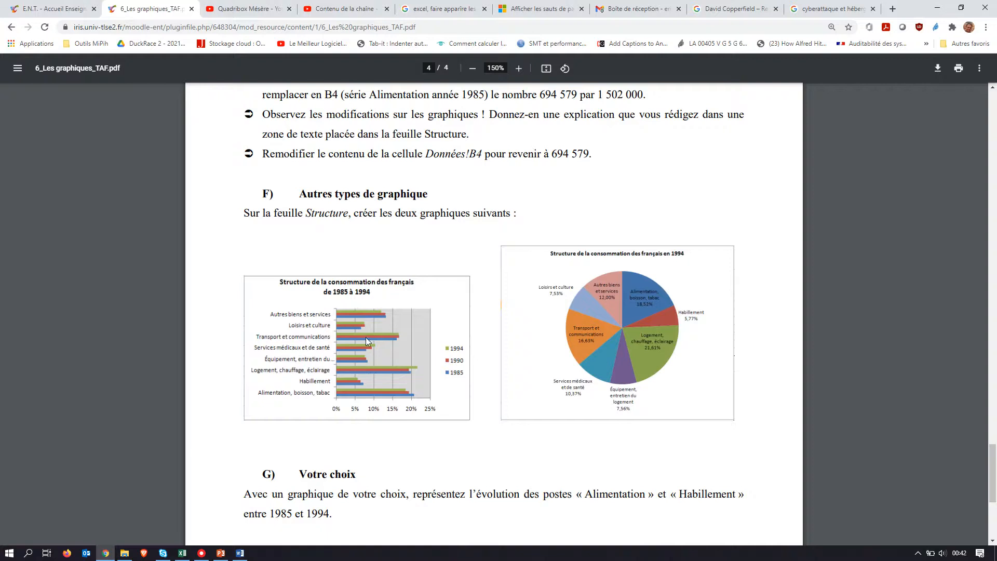
key("alt+Tab")
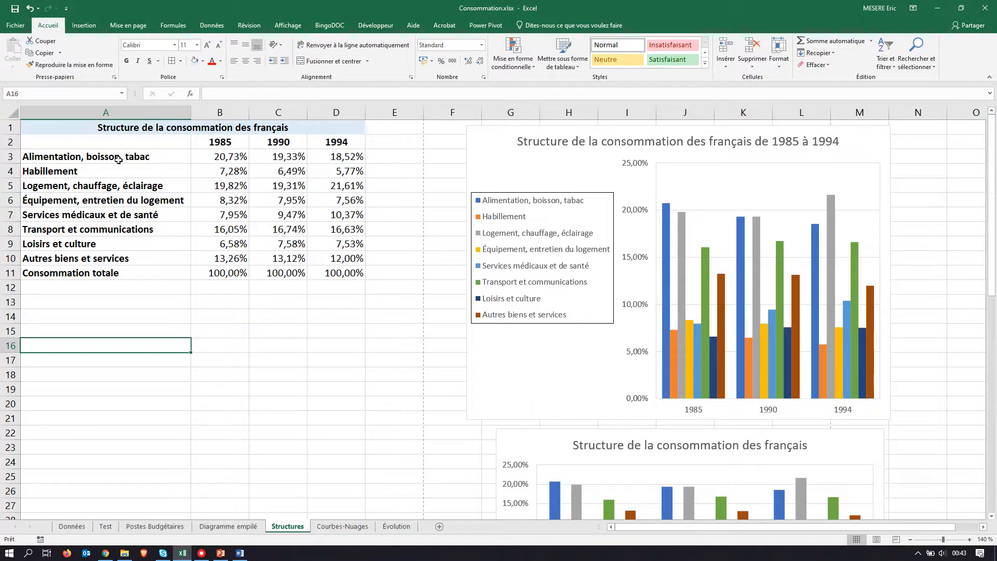
left_click_drag(117, 146, 336, 257)
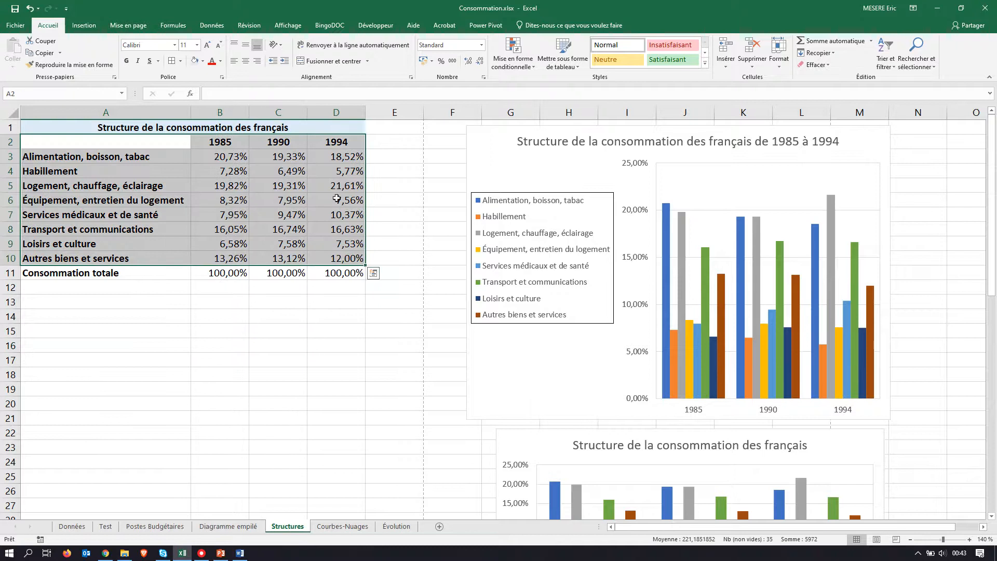
left_click(83, 25)
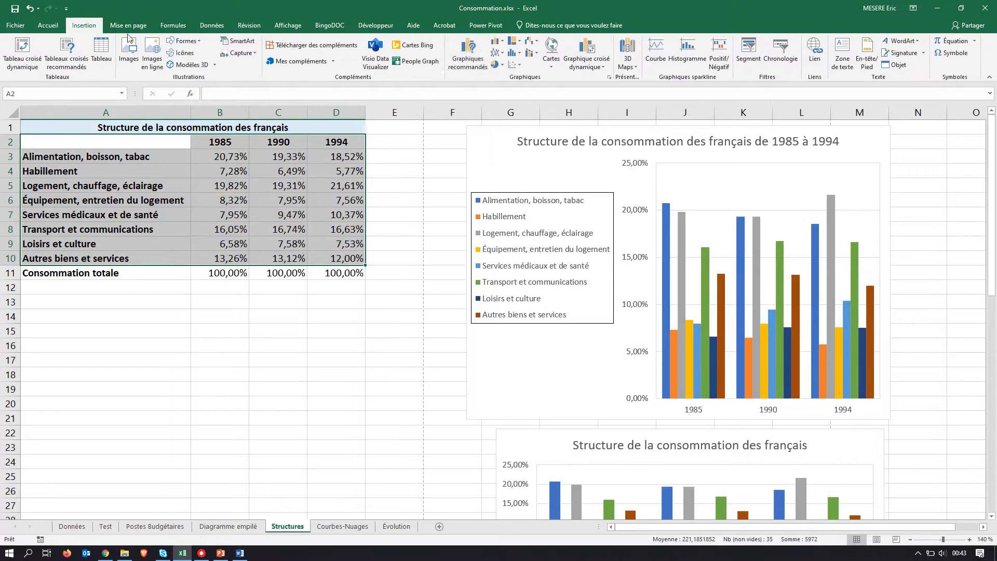
left_click(465, 62)
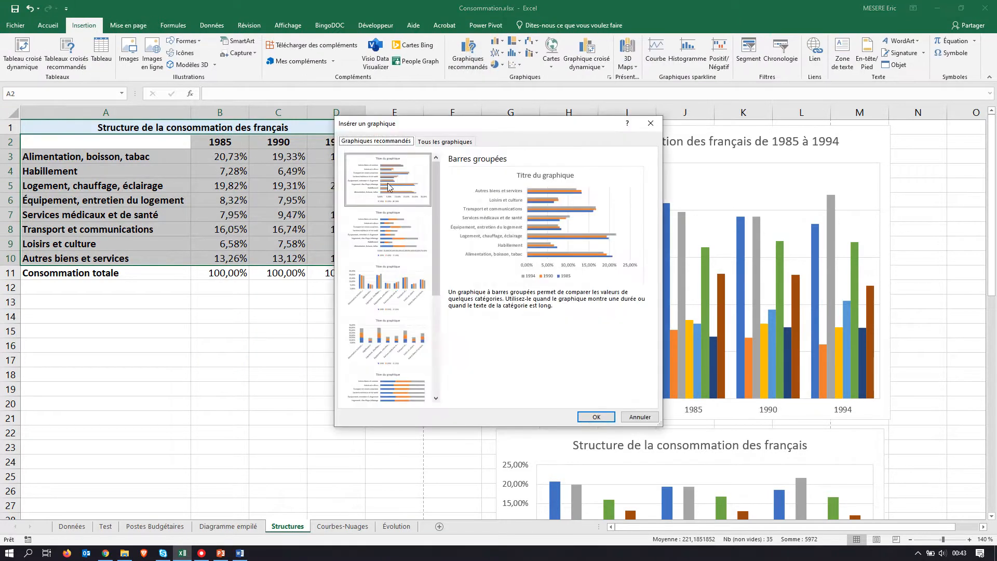
left_click(596, 418)
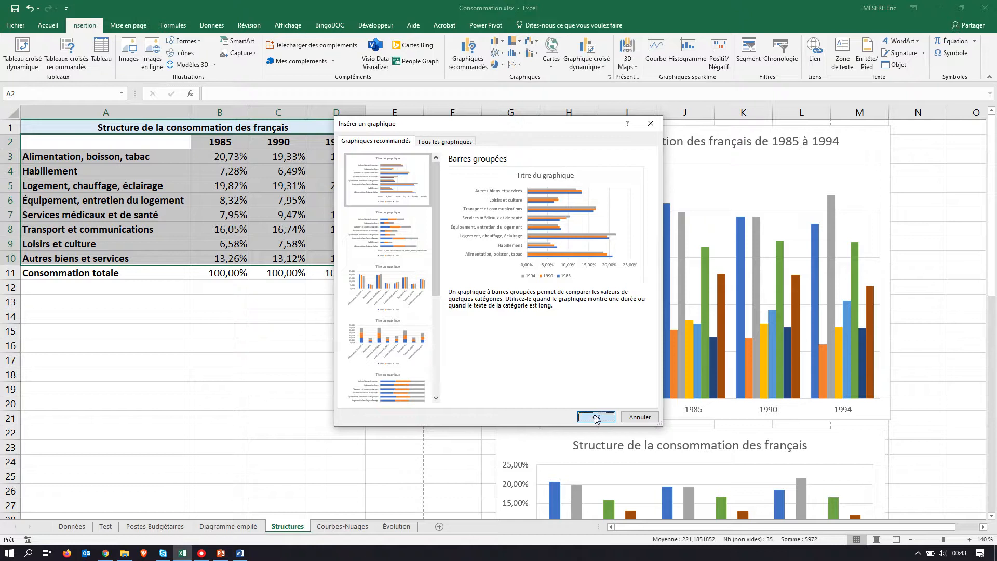
left_click_drag(369, 229, 71, 299)
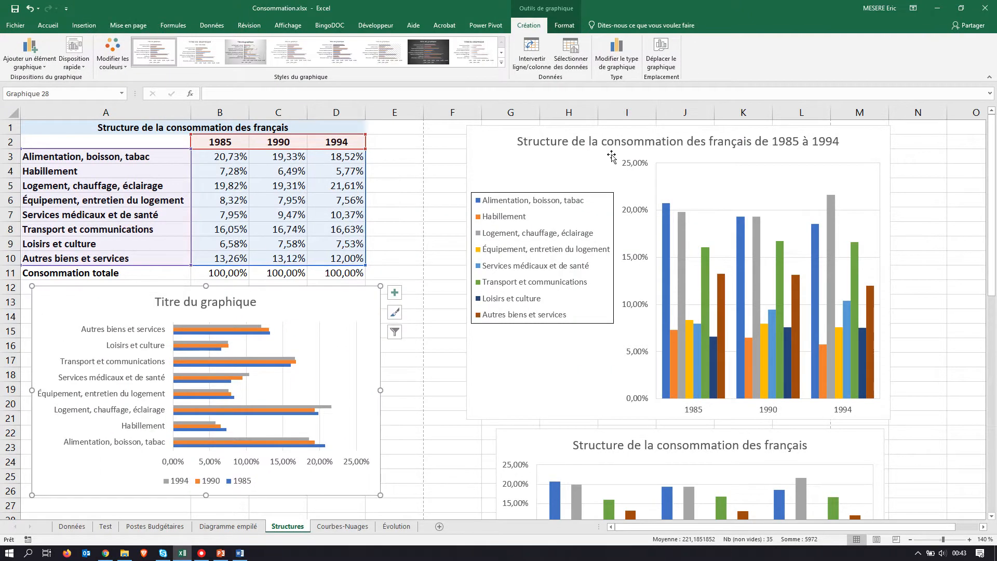
Step: Copy the column chart's title, Structure de la consommation des français de 1985 à 1994, into the new bar chart's title
left_click(608, 146)
double_click(607, 146)
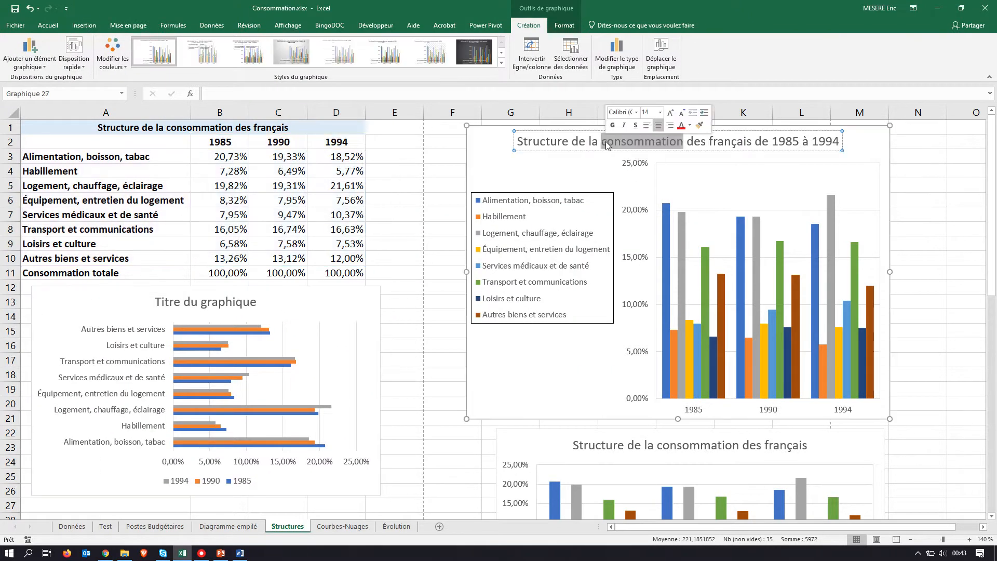
triple_click(606, 145)
key("ctrl+c")
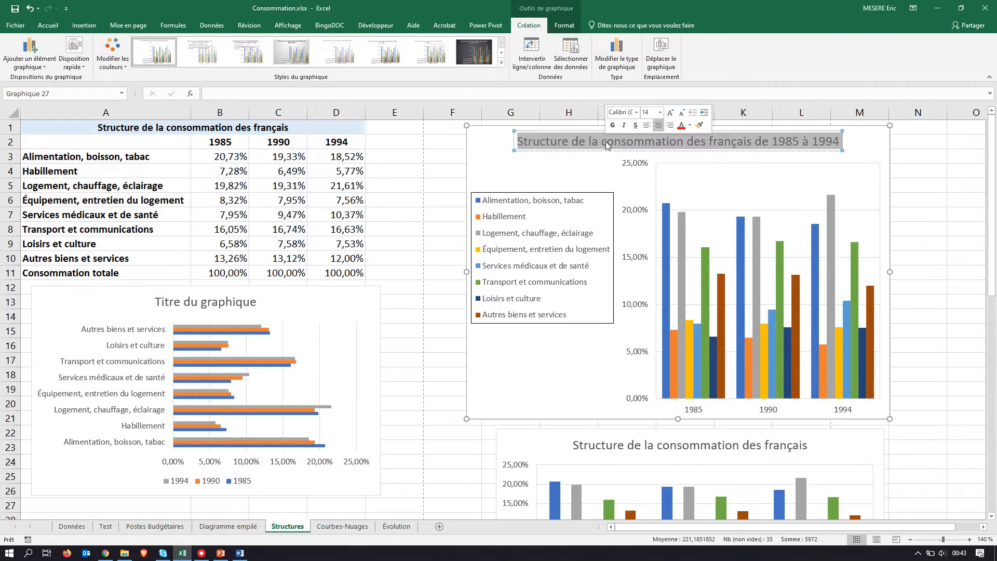
left_click(234, 304)
left_click(232, 302)
triple_click(231, 299)
key("ctrl+v")
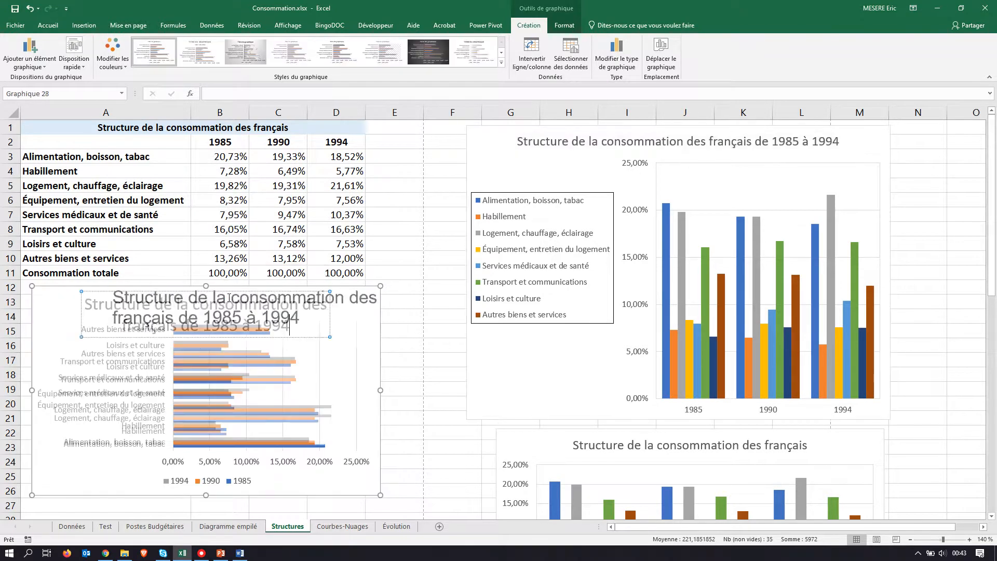
Step: Set the bar chart title's font size to 11 and deselect the chart
triple_click(291, 331)
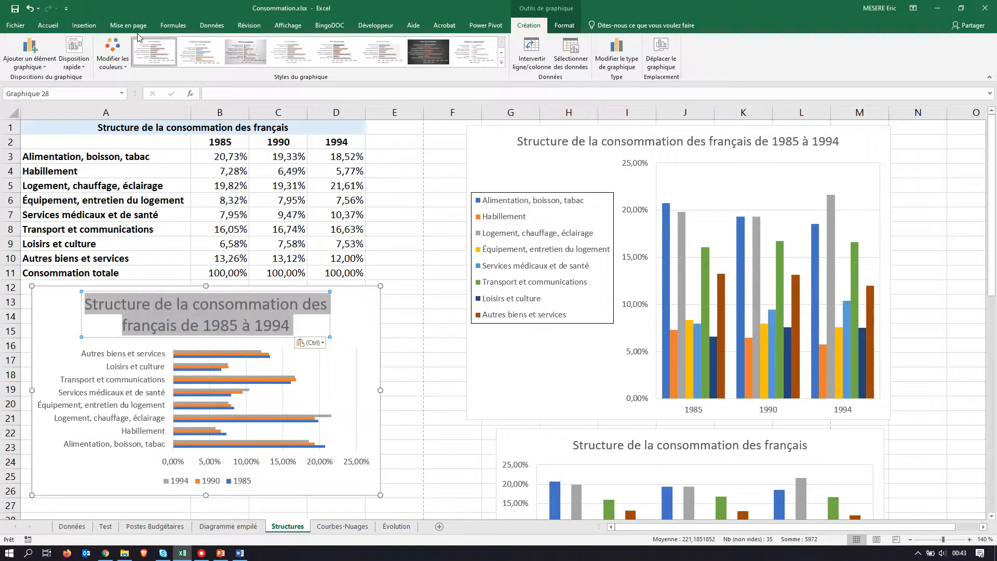
left_click(47, 27)
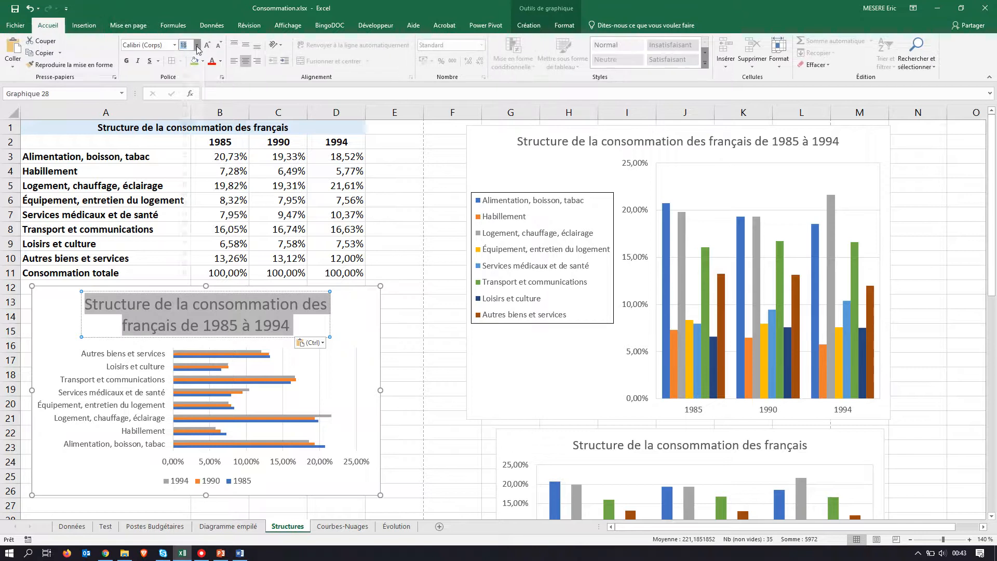
left_click(197, 45)
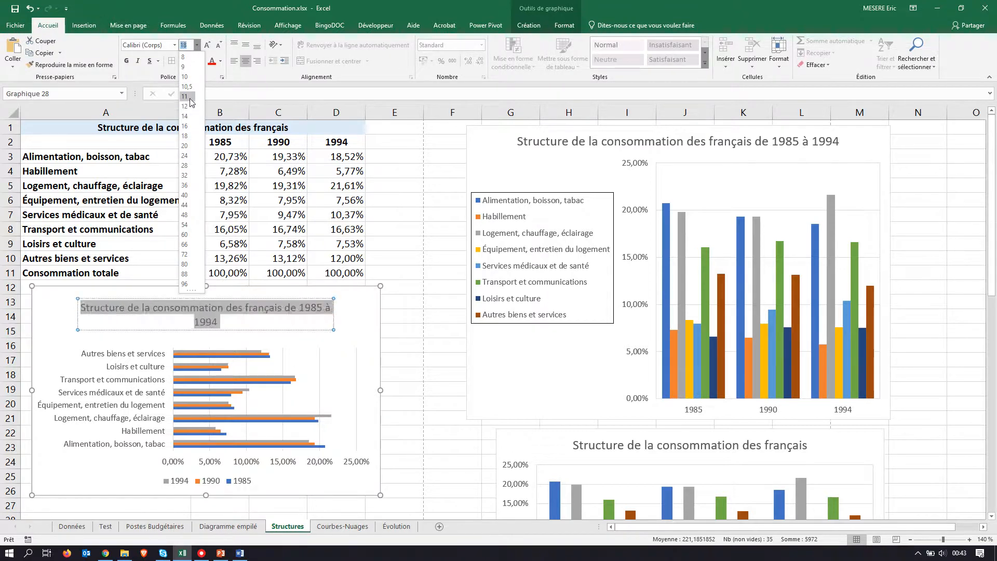
left_click(186, 97)
left_click(413, 289)
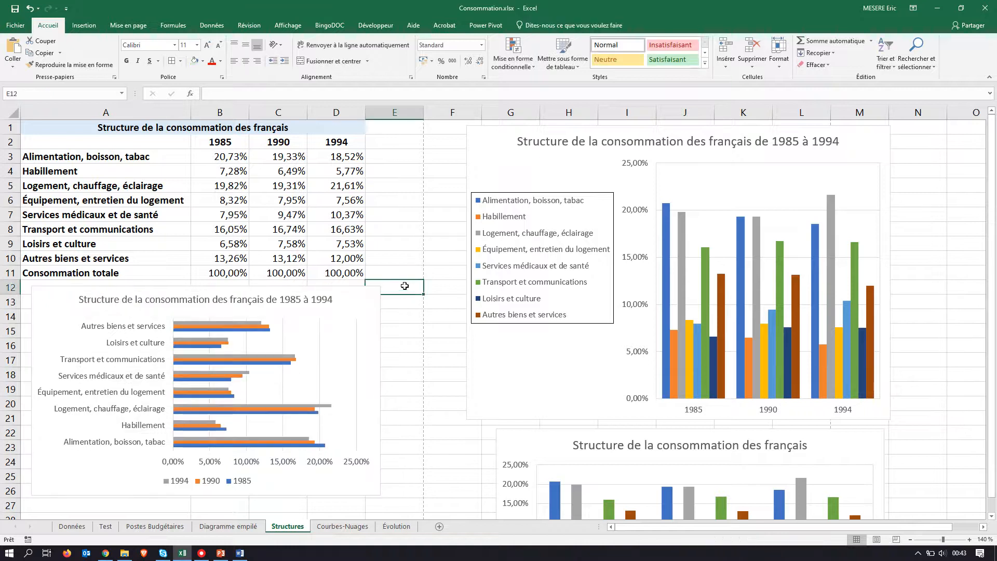
Step: Compare with the PDF model, and apply the first quick layout to the bar chart so the legend sits on its right side
key("alt+Tab")
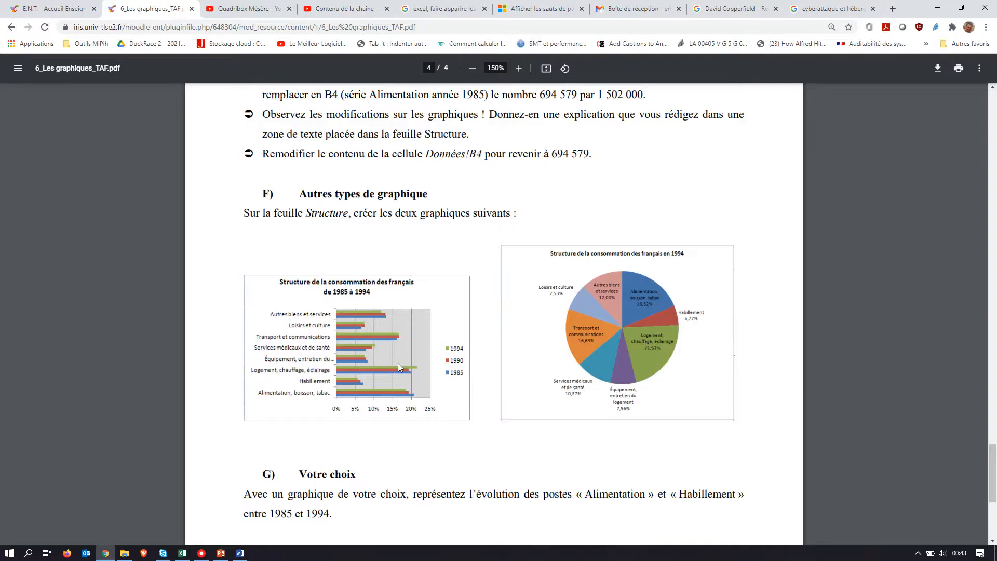
key("alt+Tab")
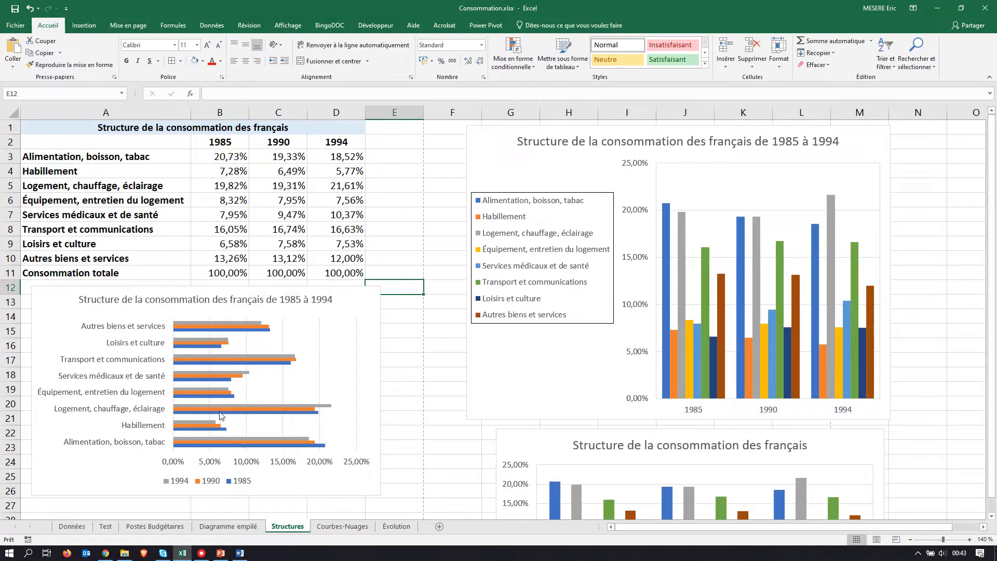
left_click(46, 308)
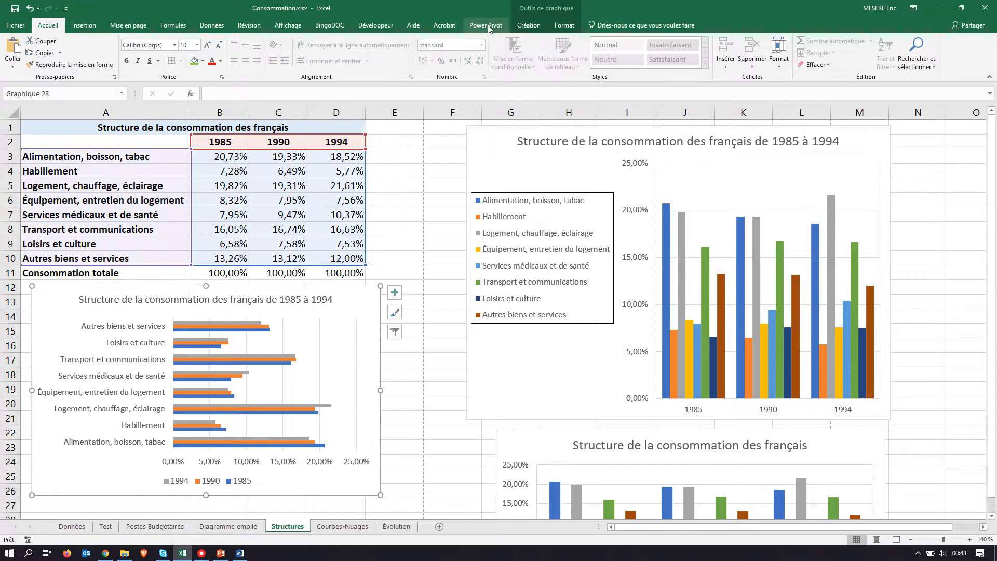
left_click(529, 25)
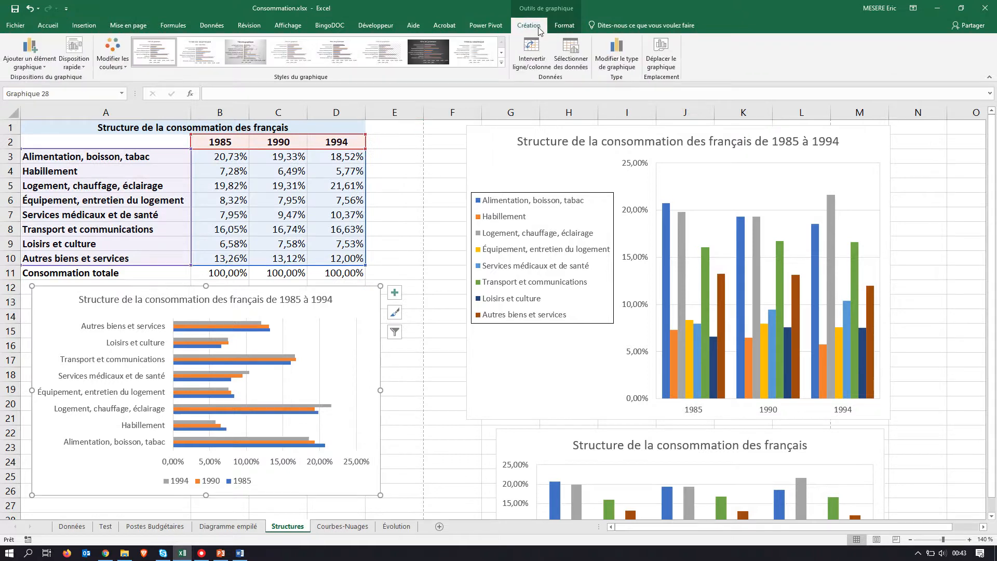
left_click(84, 65)
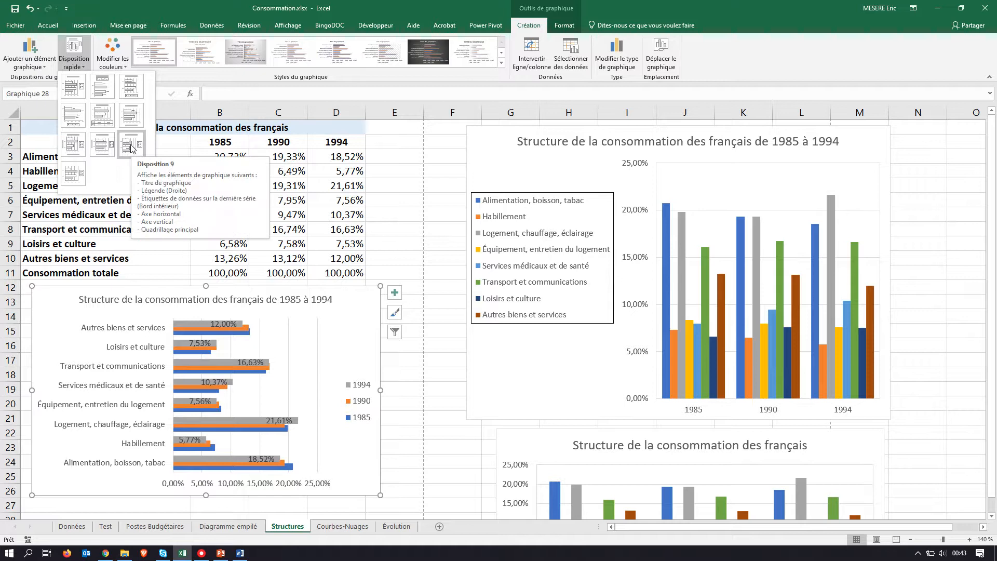
left_click(73, 88)
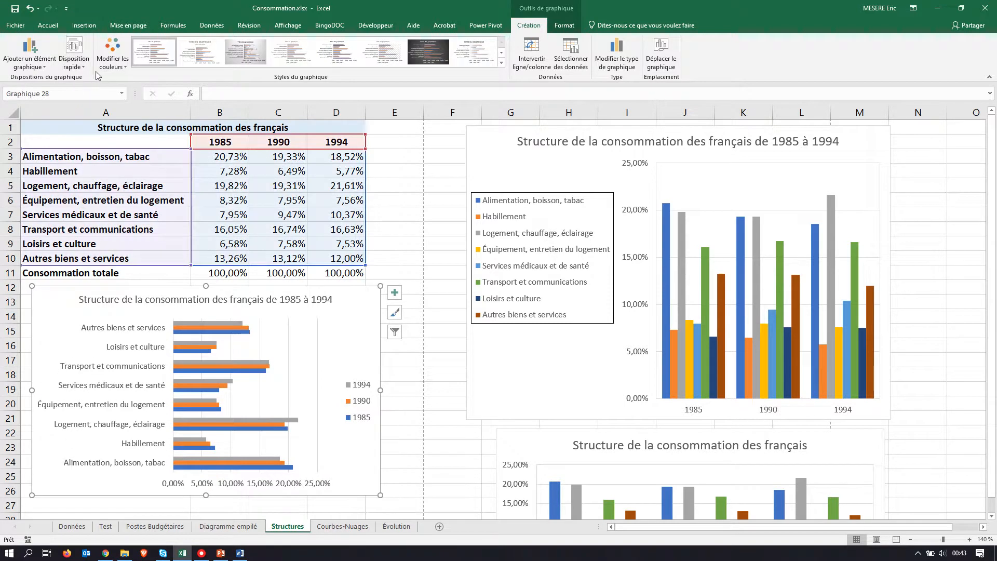
Step: Following the PDF model, format the bar chart's horizontal axis labels as percentages with 0 decimals, format code 0%
key("alt+Tab")
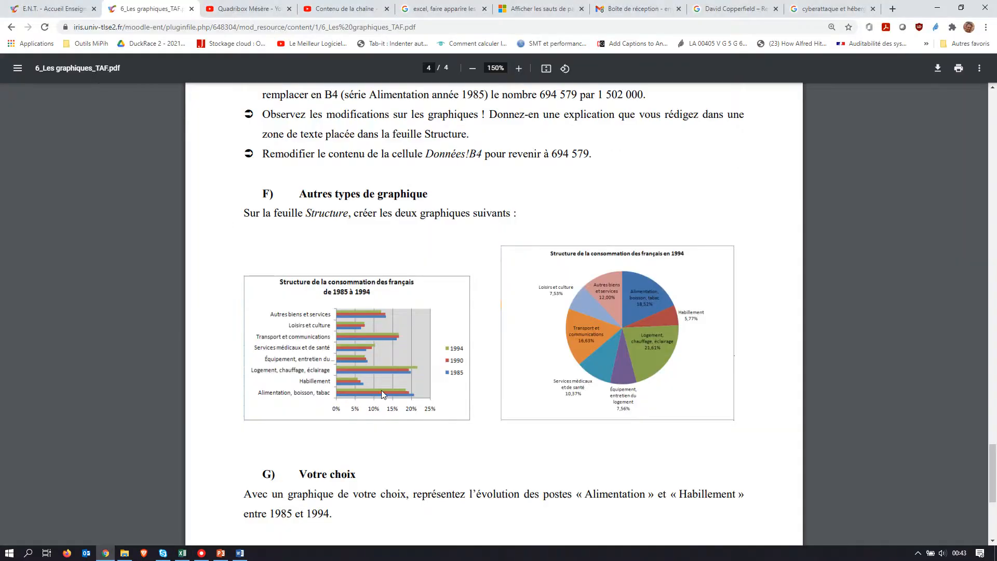
key("alt+Tab")
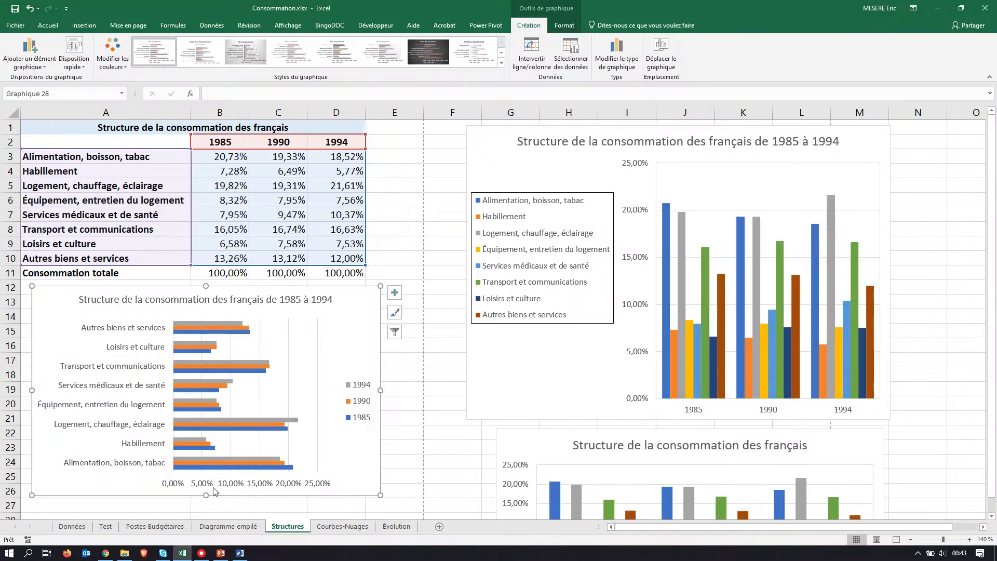
key("alt+Tab")
key("alt+Tab")
left_click(227, 482)
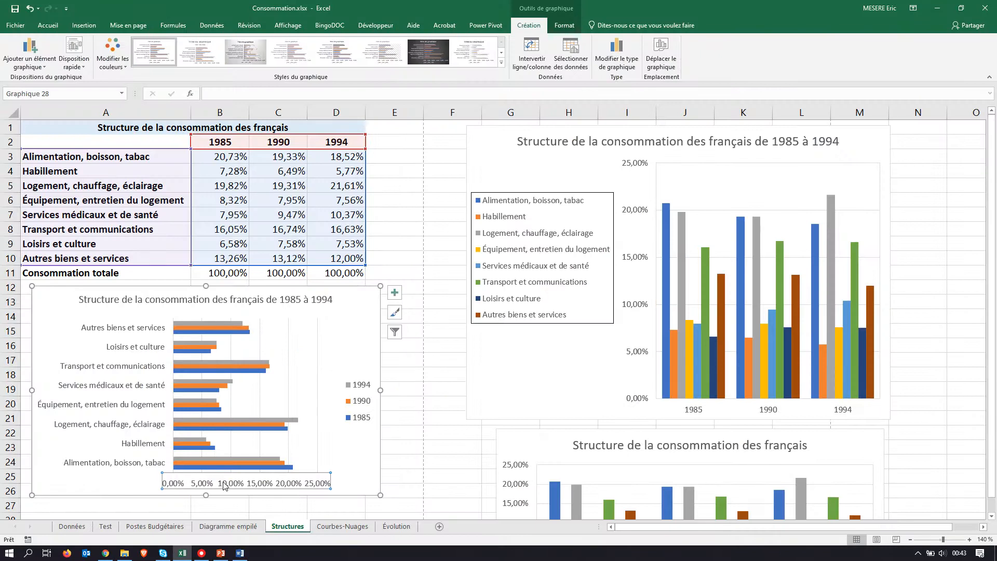
scroll(223, 483, "down", 2)
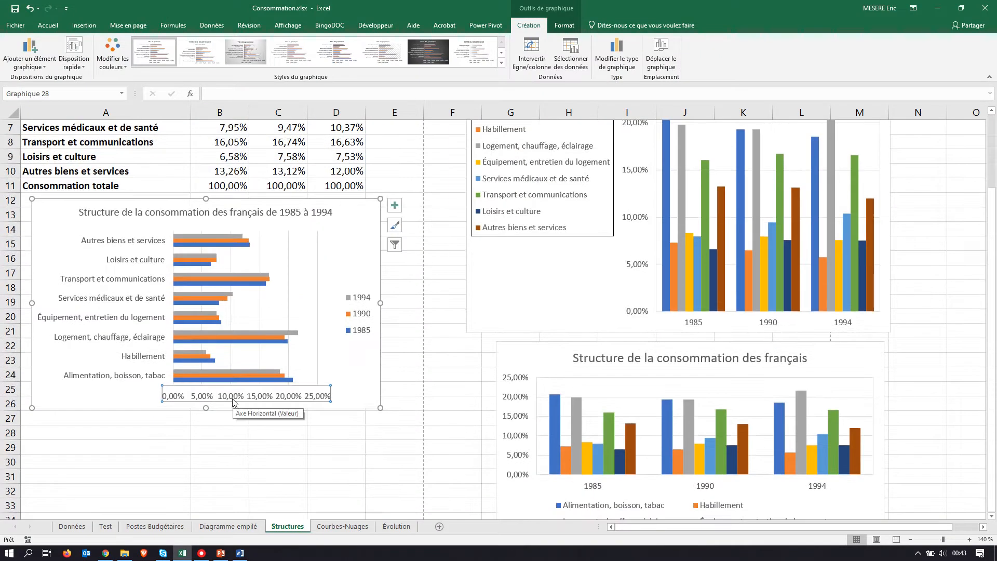
right_click(233, 399)
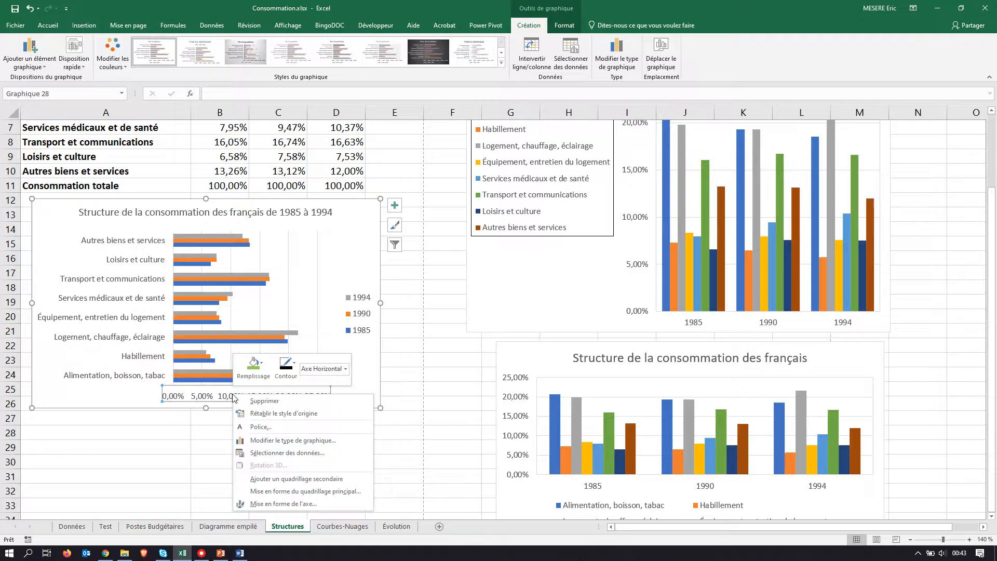
left_click(283, 503)
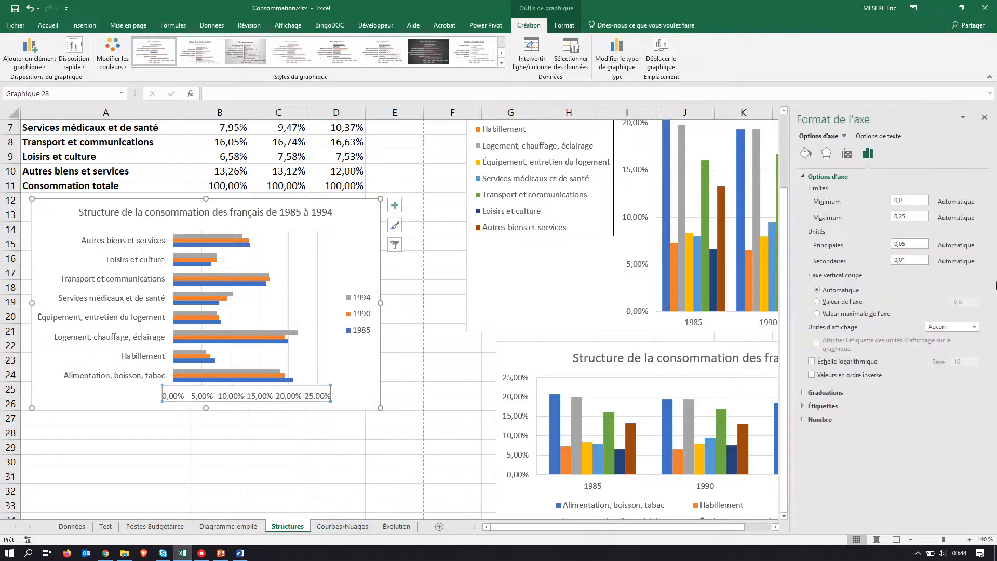
left_click(804, 419)
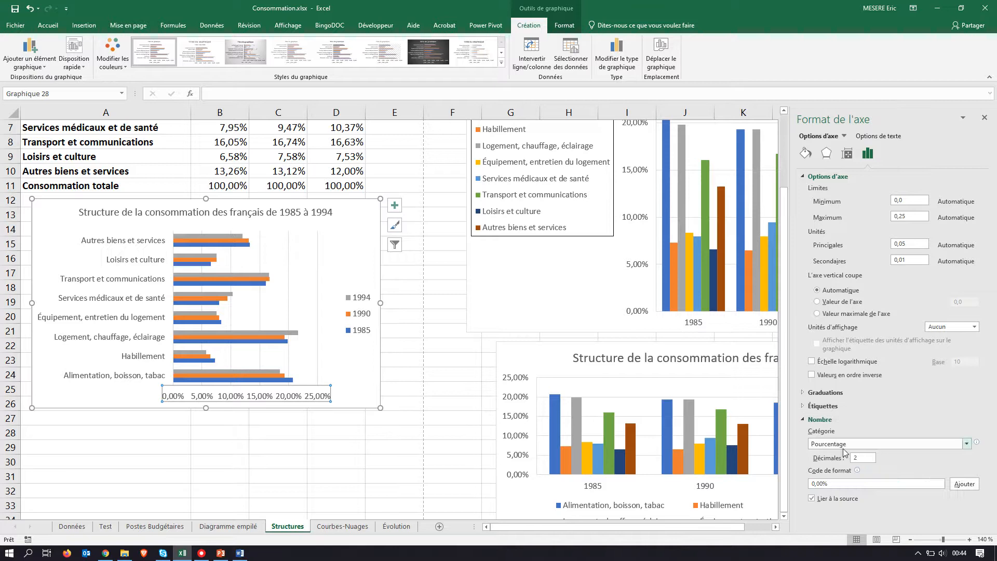
left_click_drag(862, 457, 833, 460)
left_click(847, 486)
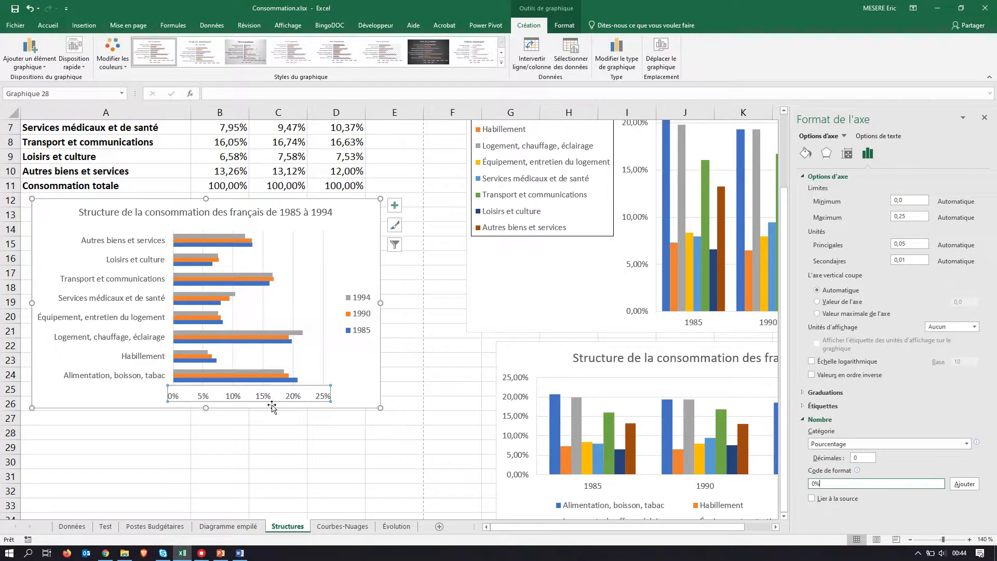
key("alt+Tab")
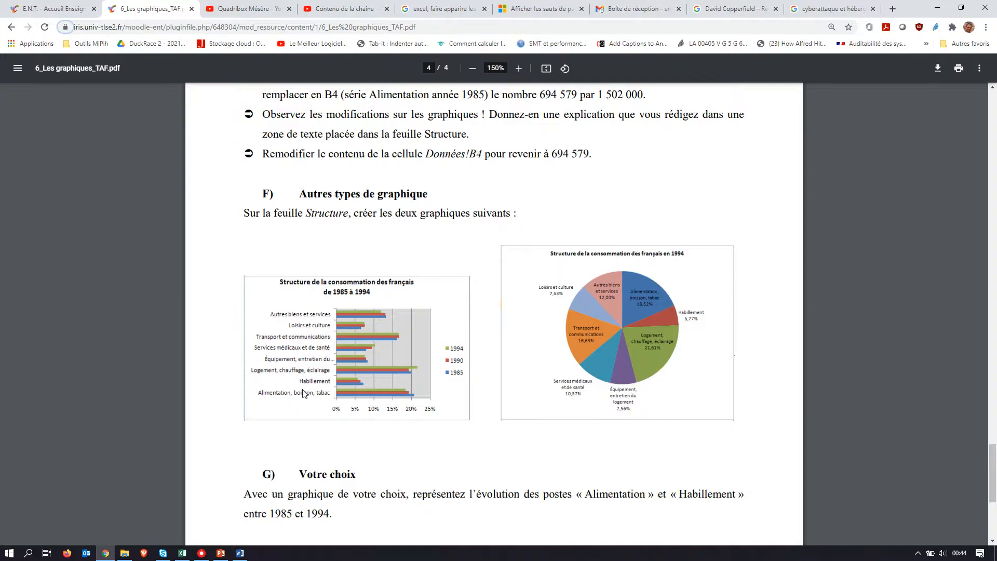
key("alt+Tab")
left_click(221, 237)
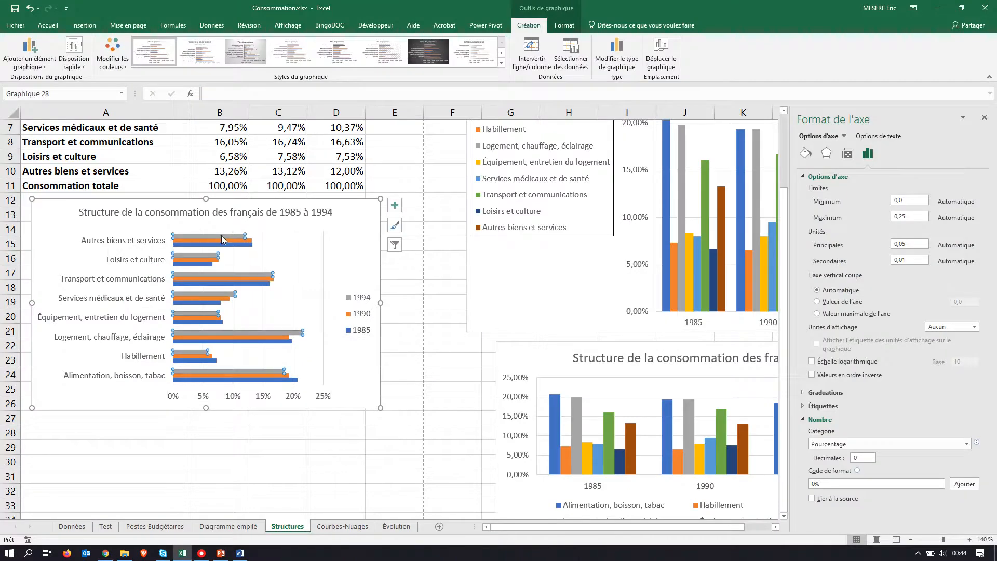
left_click(113, 52)
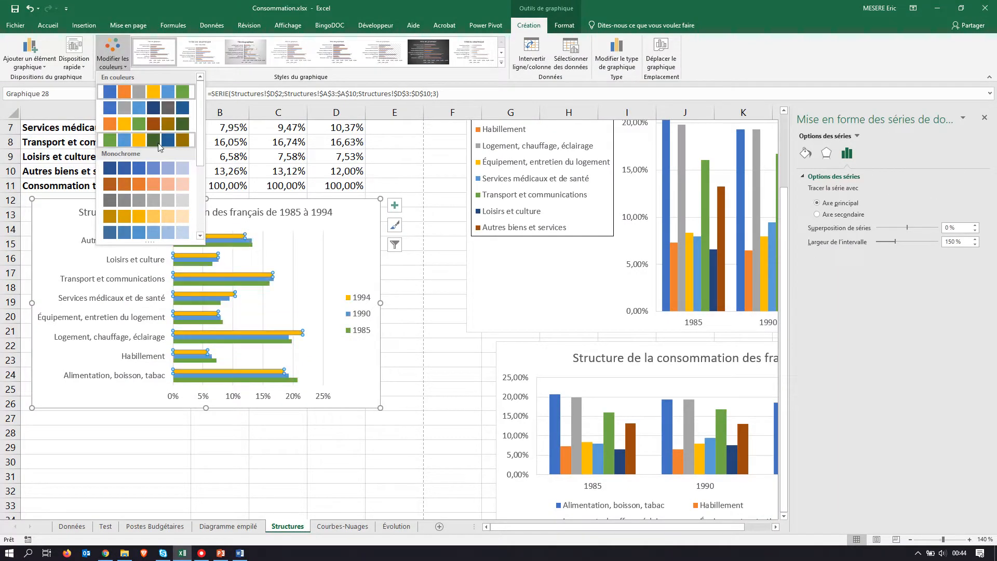
left_click(330, 248)
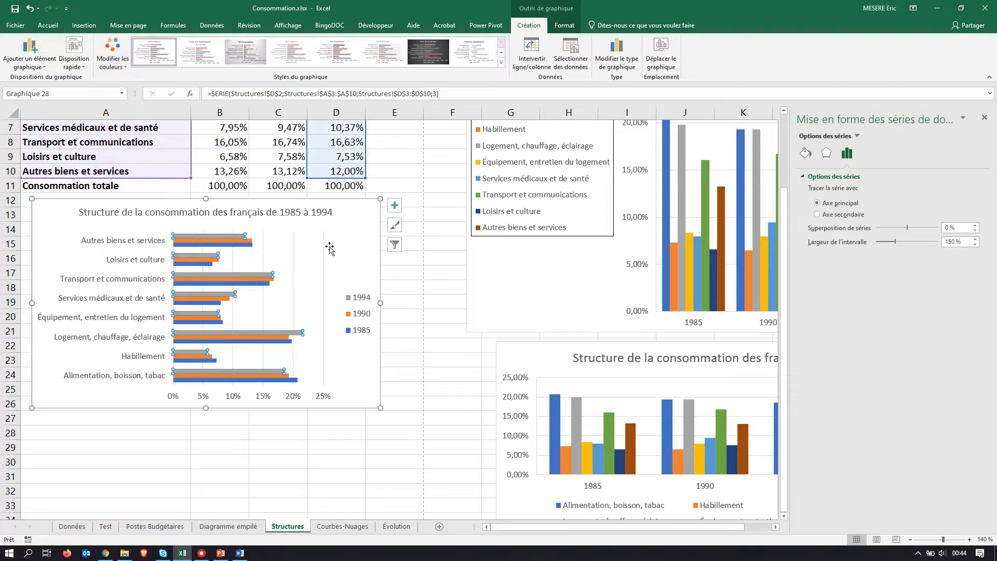
left_click(230, 235)
right_click(230, 235)
left_click(356, 255)
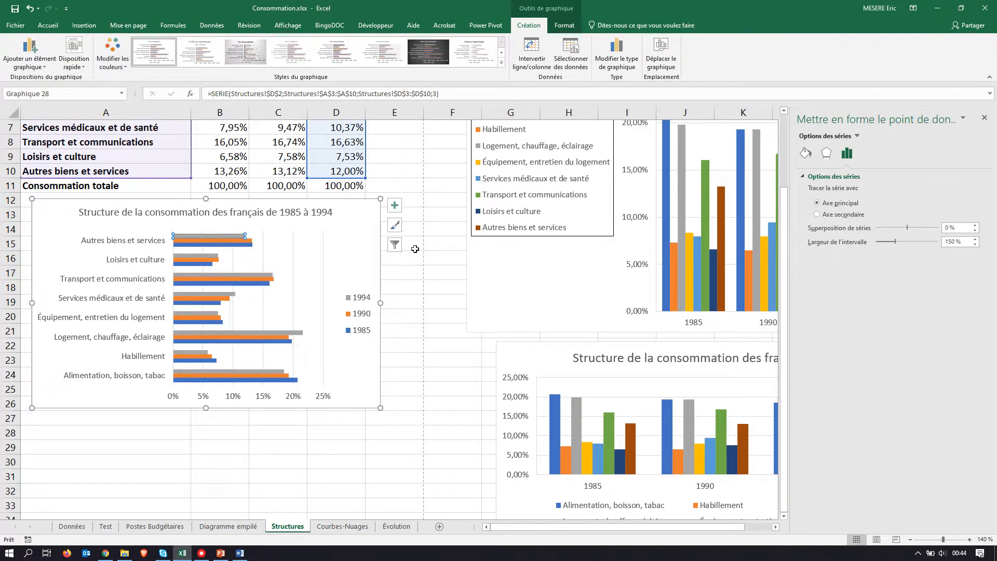
left_click(398, 312)
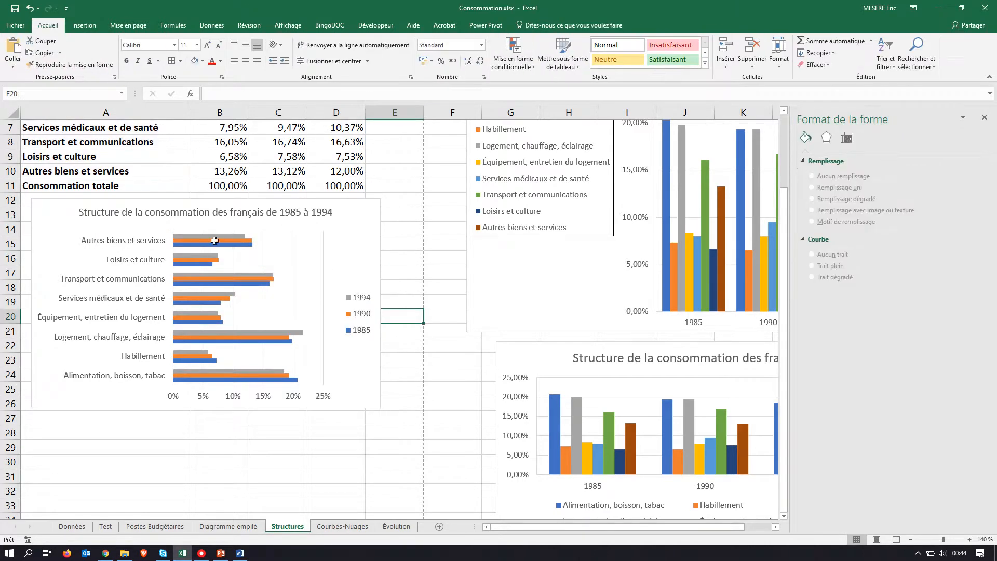
Step: Fill the bar chart's 1994 series with light green and compare it with the PDF model
left_click(215, 235)
right_click(215, 235)
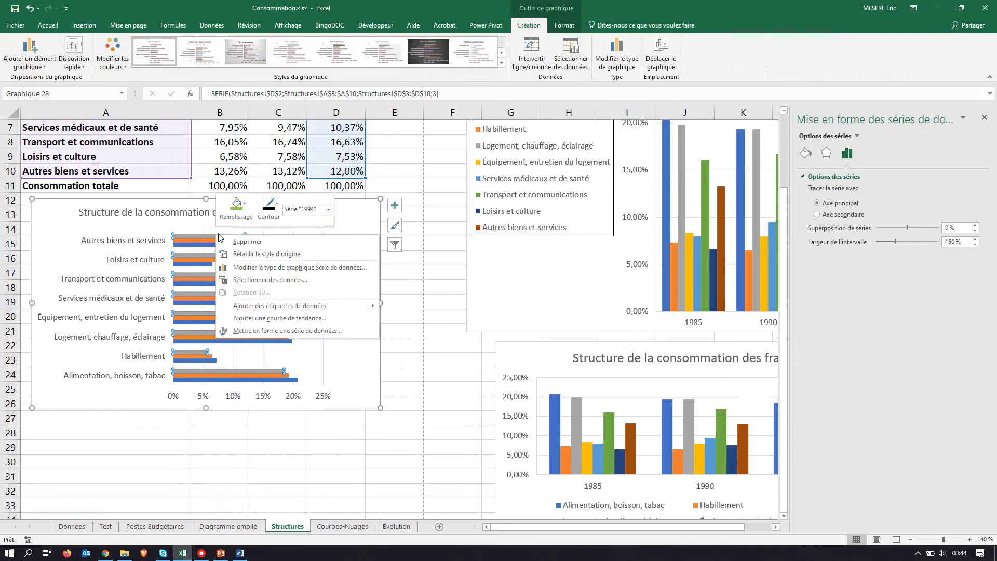
left_click(239, 208)
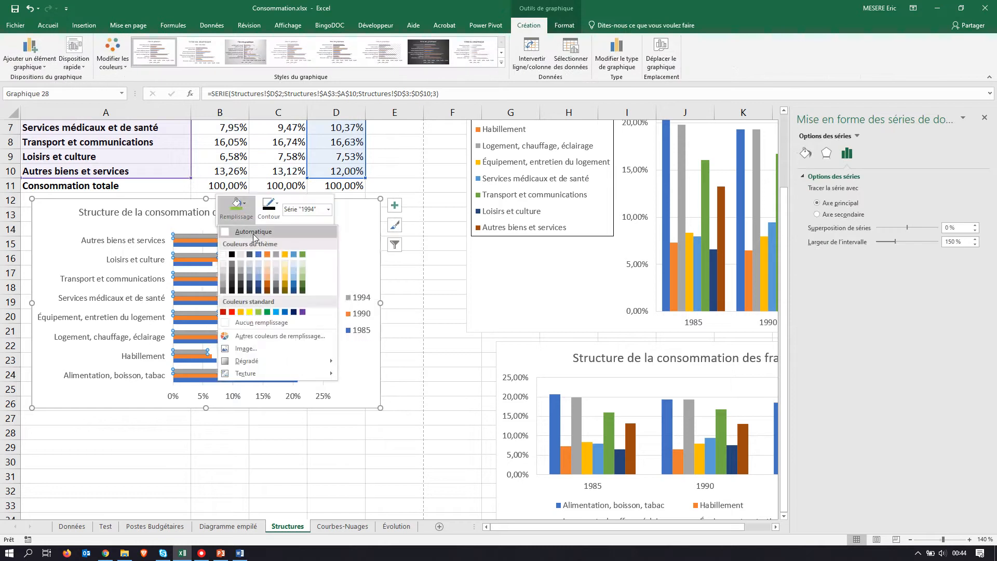
left_click(258, 312)
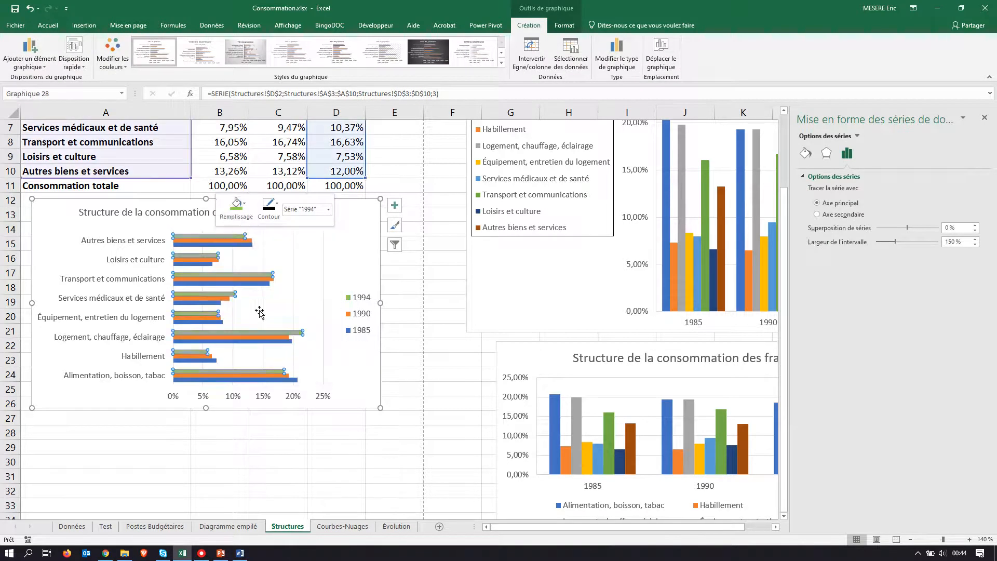
key("alt+Tab")
key("alt+Tab")
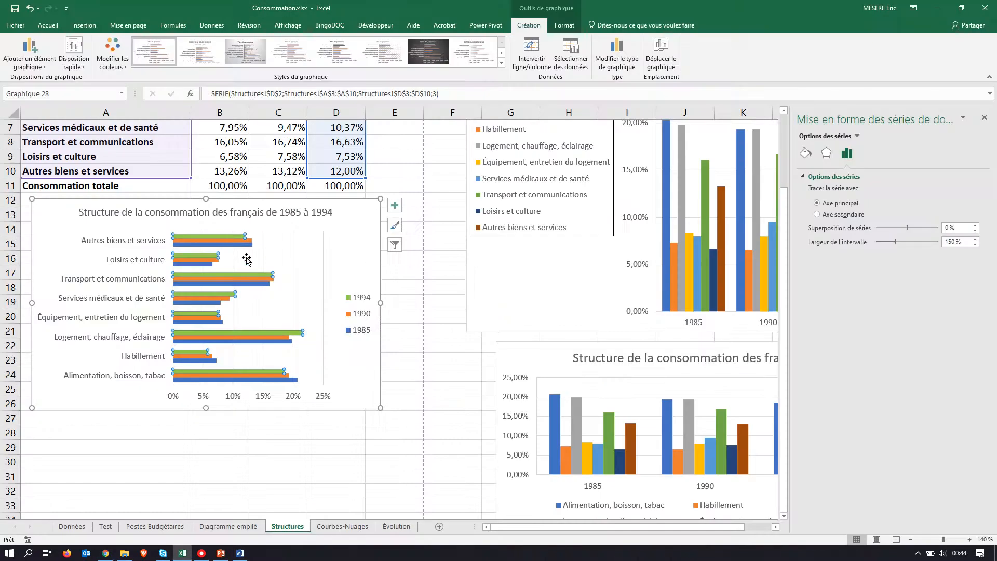
Step: Fill the bar chart's 1990 series with red and deselect the chart
right_click(235, 241)
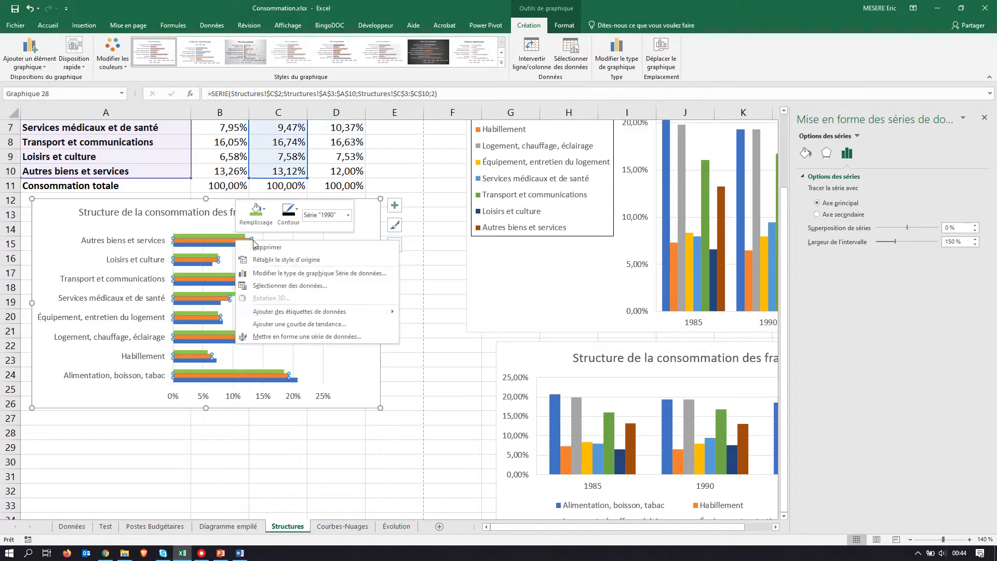
left_click(256, 213)
left_click(249, 318)
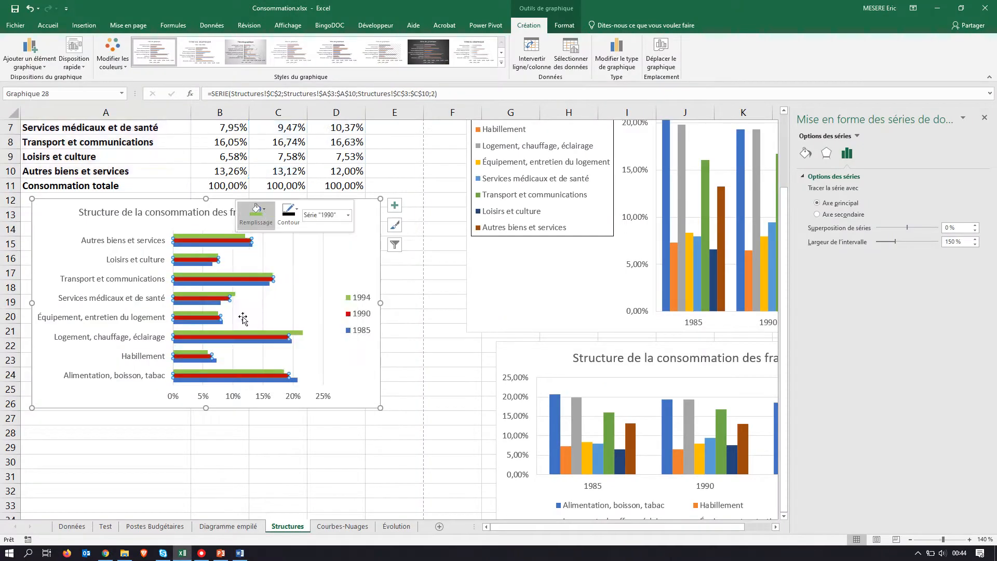
left_click(393, 288)
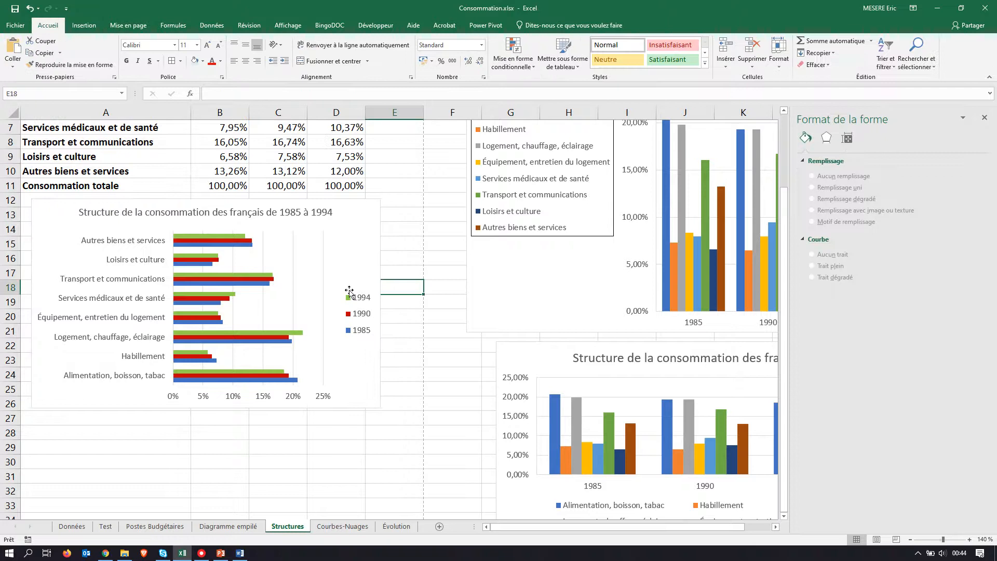
Step: Check the bar chart model in the PDF and make the bar chart's whole title bold
key("alt+Tab")
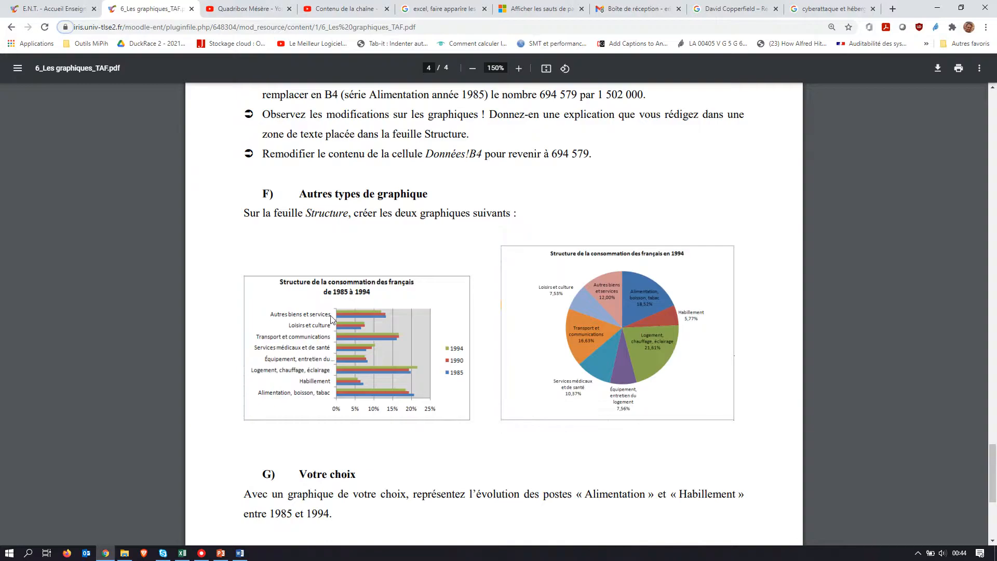
key("alt+Tab")
left_click(234, 213)
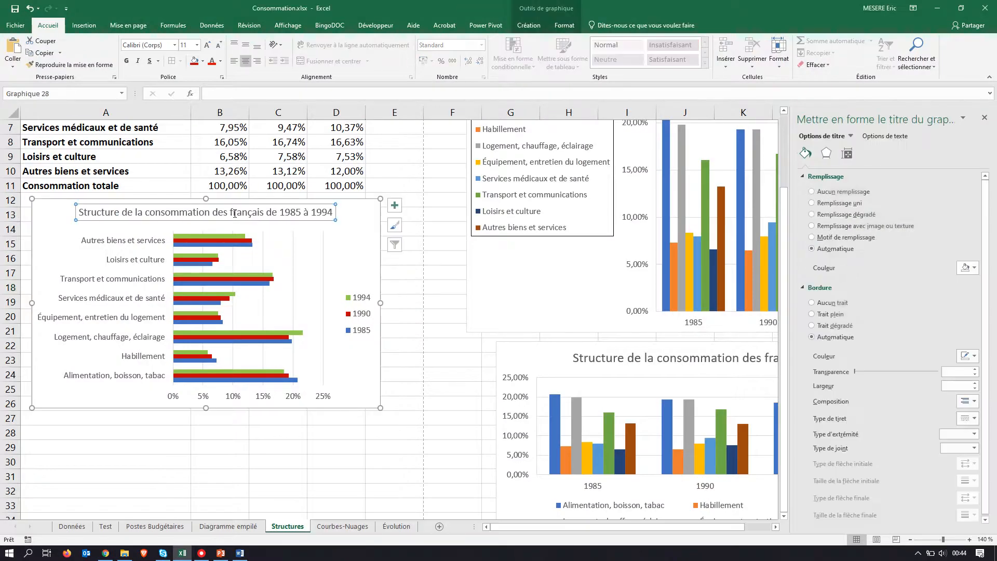
triple_click(234, 213)
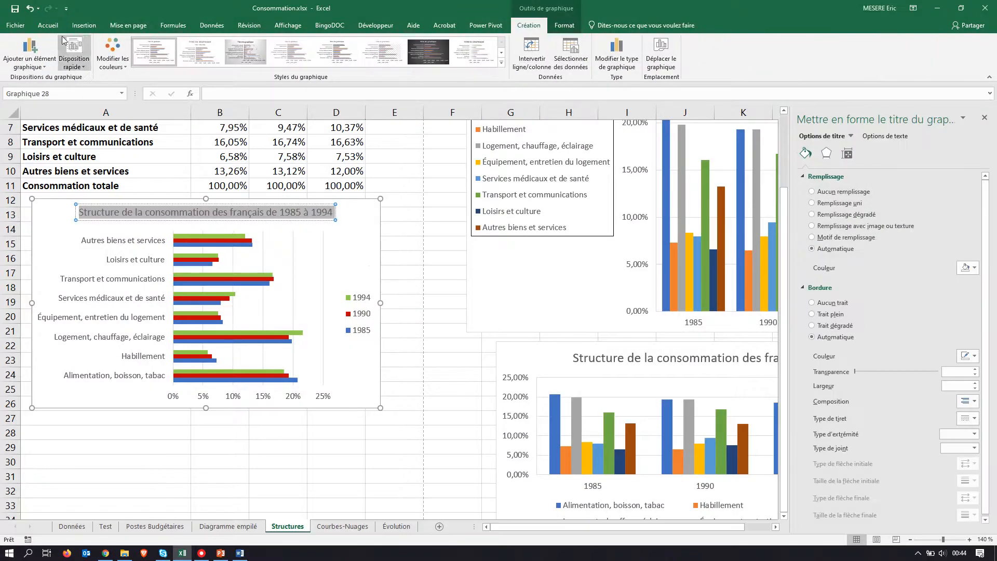
left_click(48, 25)
left_click(126, 61)
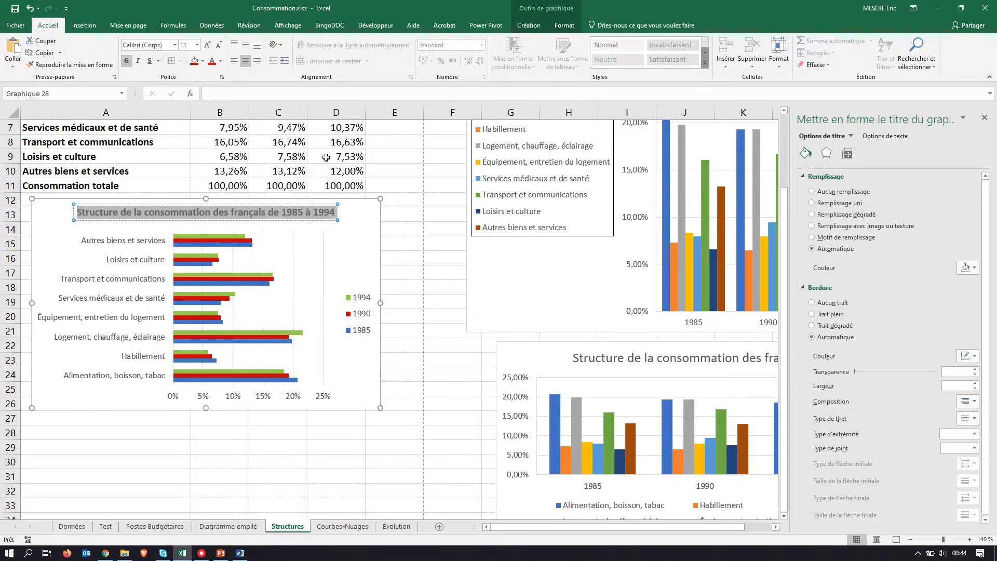
Step: Compare section F's 1994 pie chart model in the PDF with the source table on the Structures sheet
key("alt+Tab")
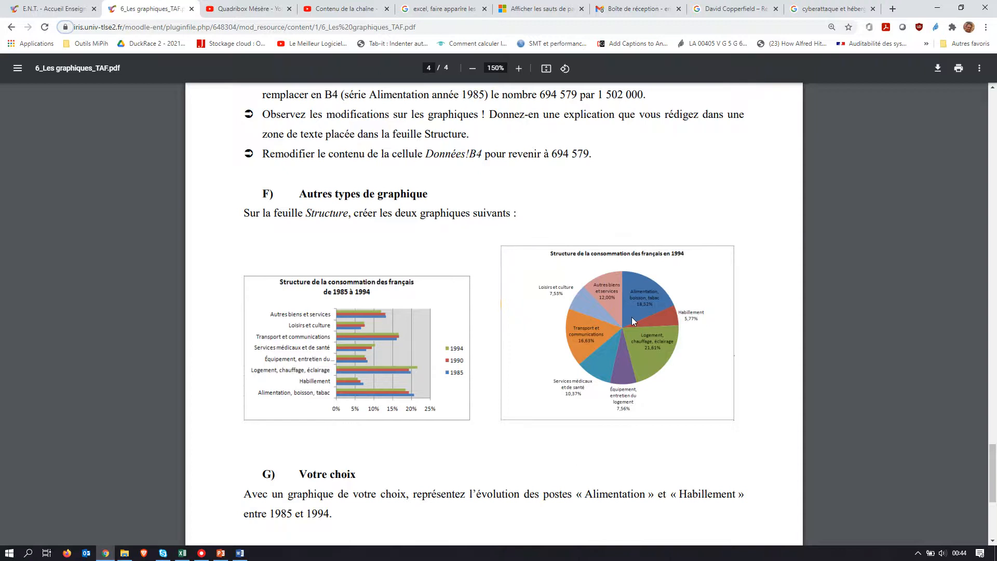
key("alt+Tab")
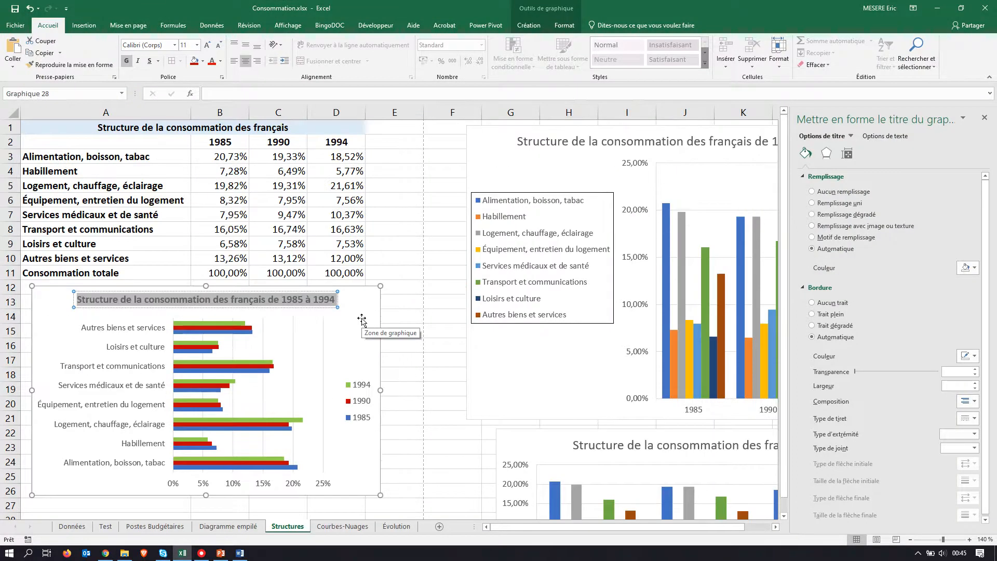
scroll(362, 319, "down", 3)
key("alt+Tab")
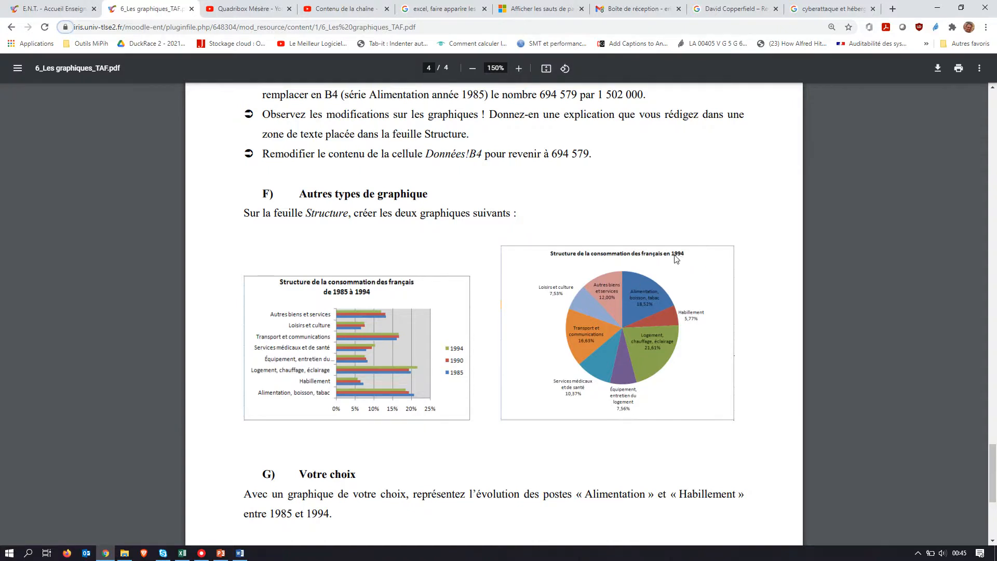
key("alt+Tab")
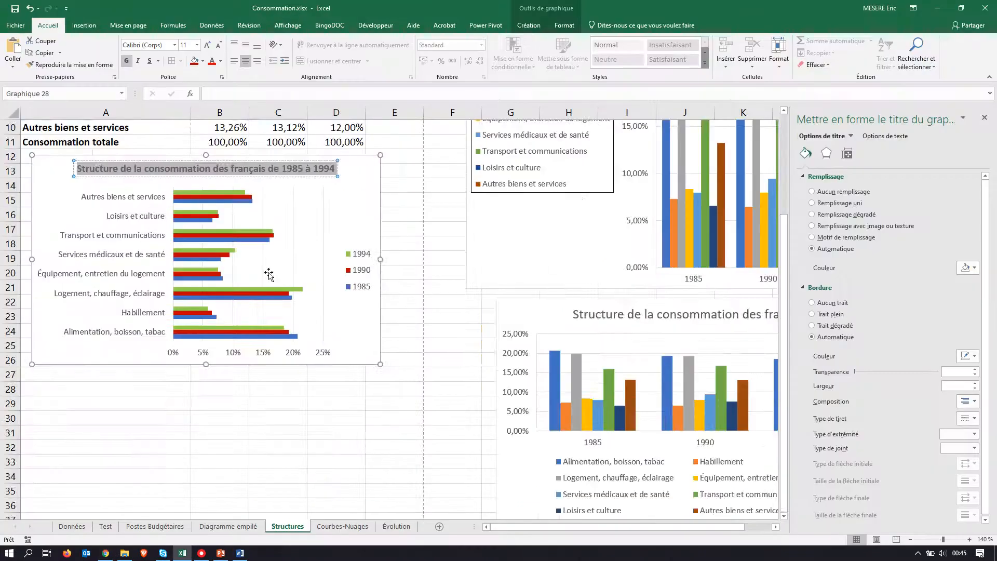
scroll(269, 273, "up", 3)
left_click(393, 165)
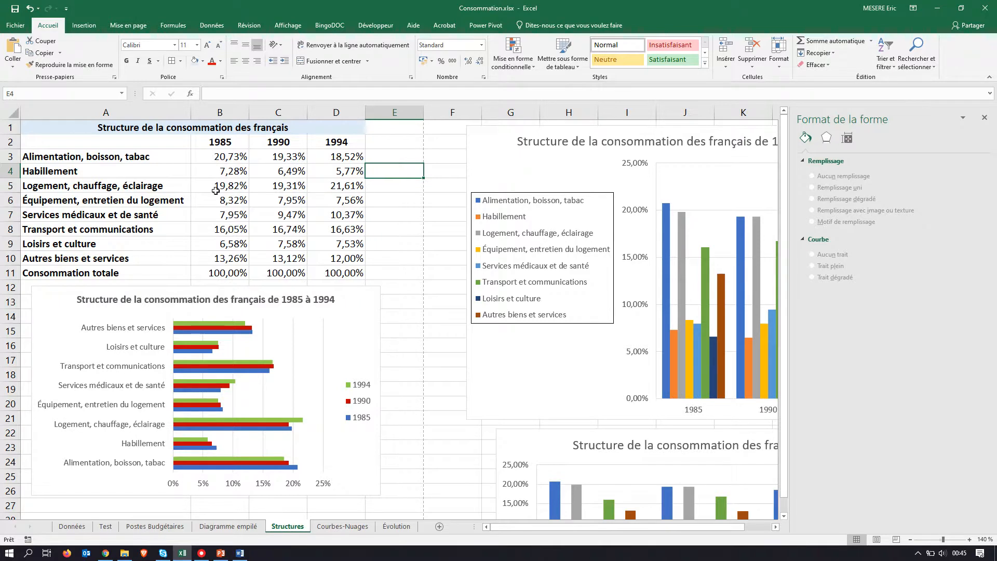
Step: Try selecting the category labels A3:A10 and the 1994 column D2:D10 as chart data
left_click_drag(149, 154, 140, 255)
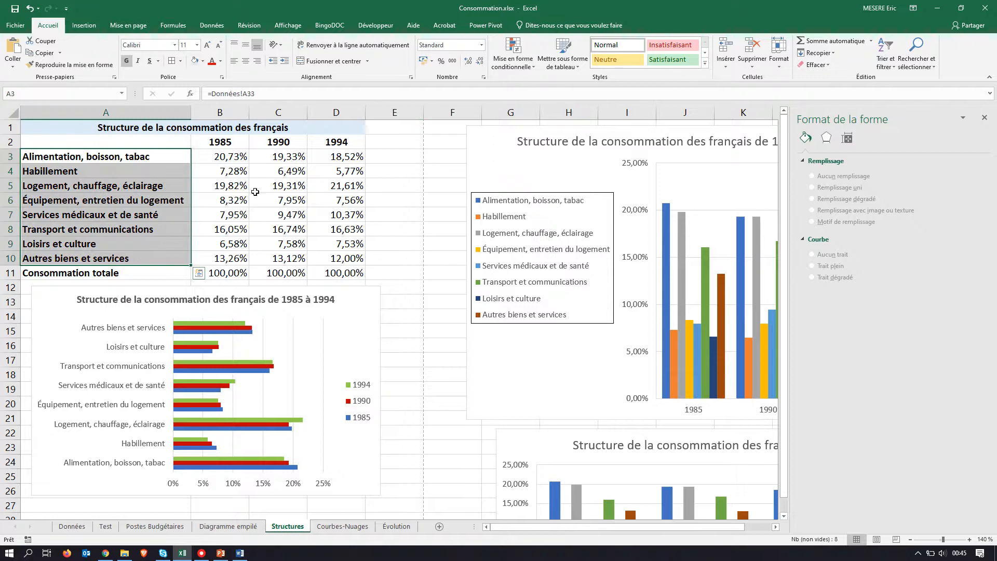
left_click(334, 139)
left_click_drag(333, 140, 338, 257)
left_click_drag(151, 158, 151, 258)
left_click_drag(349, 148, 347, 258)
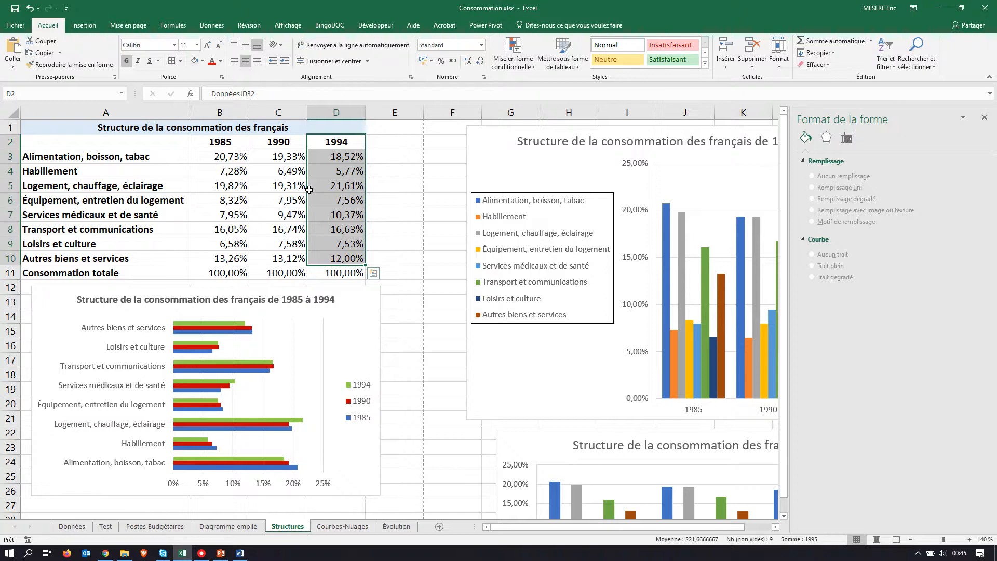
Step: Try out a multiple selection of scattered, non-adjacent cell blocks in and beside the table, and clear it
left_click(325, 157)
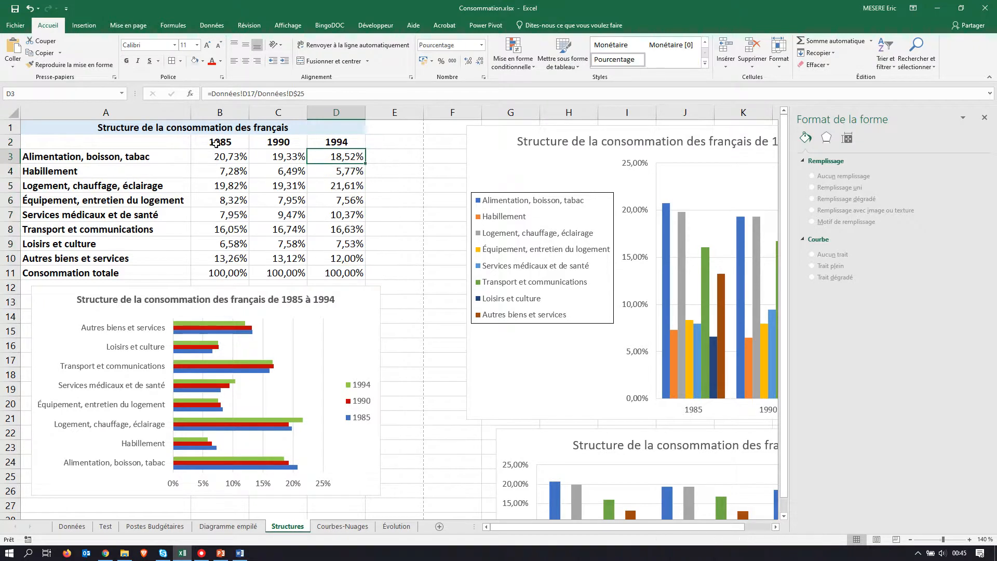
left_click(146, 155)
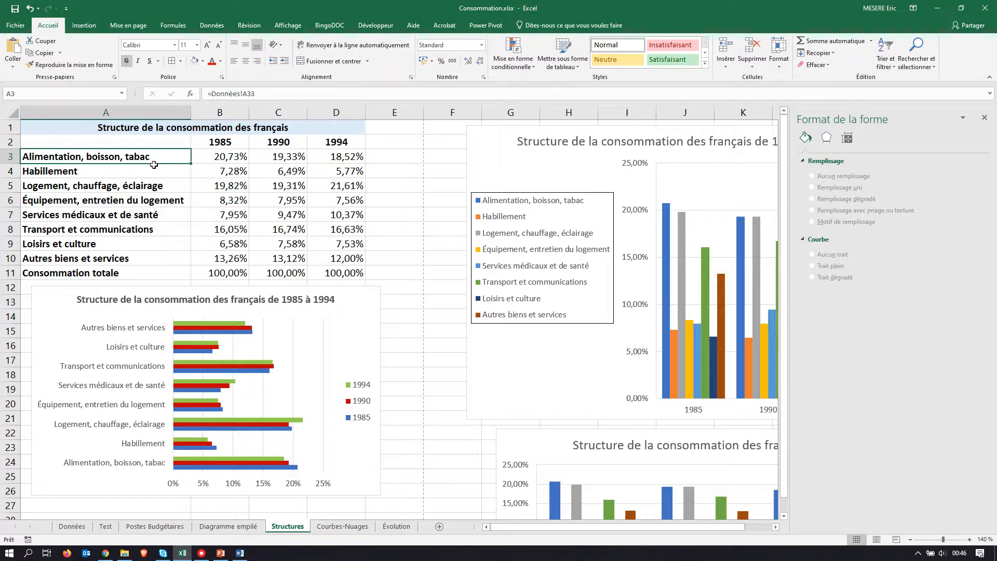
left_click_drag(221, 171, 280, 229, "ctrl")
left_click_drag(358, 202, 358, 174, "ctrl")
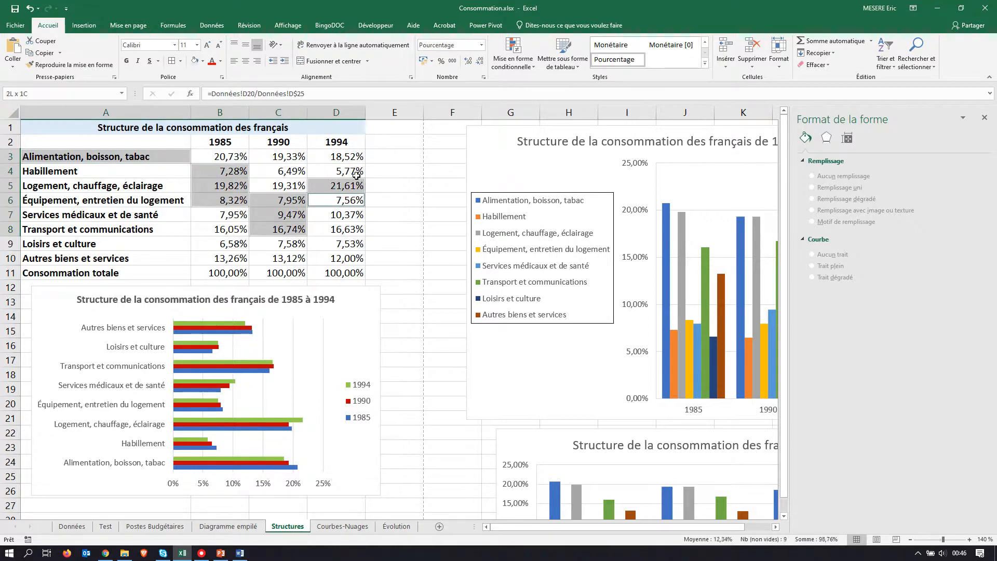
left_click_drag(364, 244, 351, 263, "ctrl")
left_click_drag(228, 245, 228, 273, "ctrl")
left_click_drag(114, 224, 114, 243, "ctrl")
left_click(100, 203, "ctrl")
left_click_drag(100, 202, 109, 182, "ctrl")
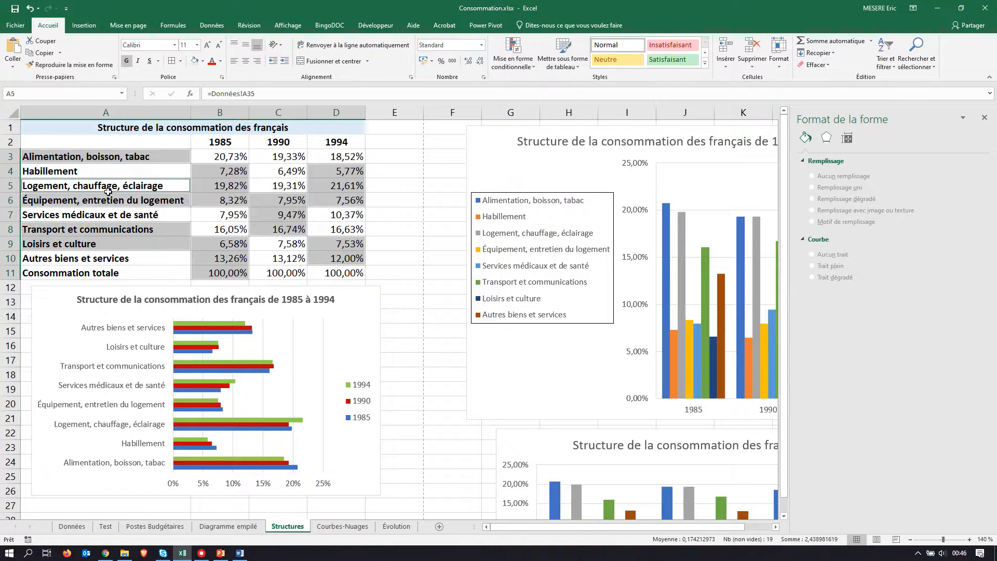
left_click_drag(408, 183, 408, 216, "ctrl")
left_click_drag(409, 284, 408, 317, "ctrl")
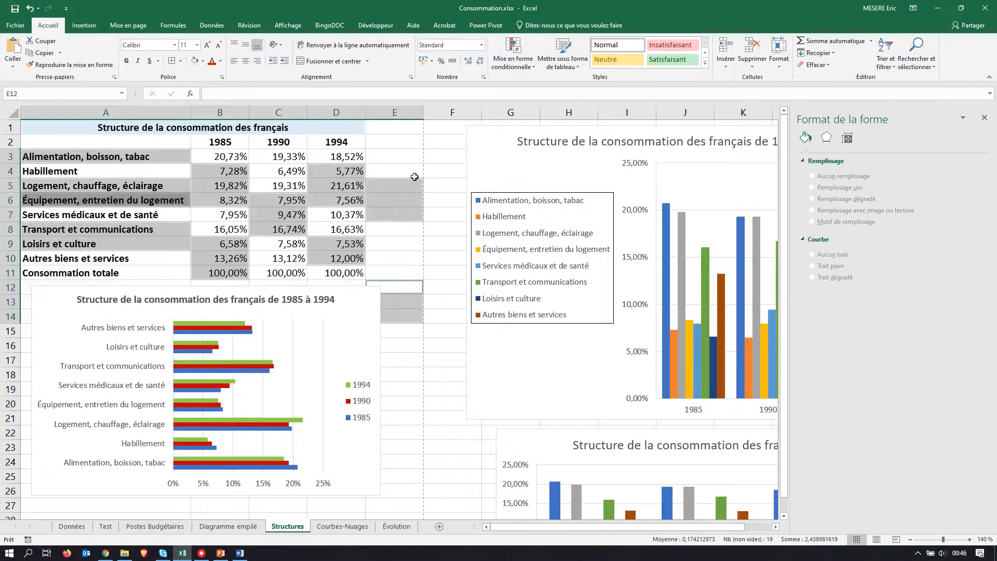
left_click(400, 137, "ctrl")
left_click(265, 156)
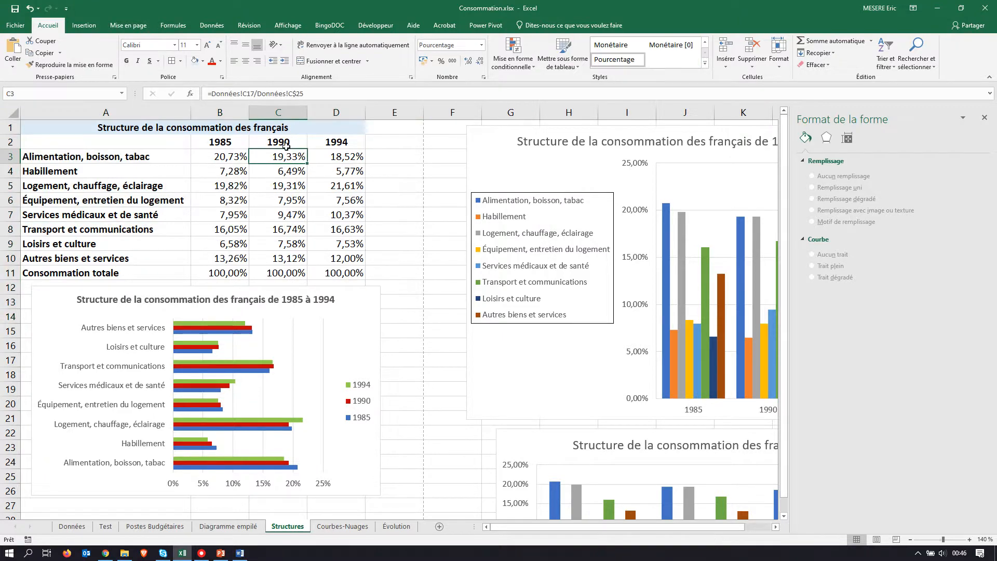
Step: Select the 1994 column D2:D10 and add the category labels A3:A10 to the selection
left_click(335, 141)
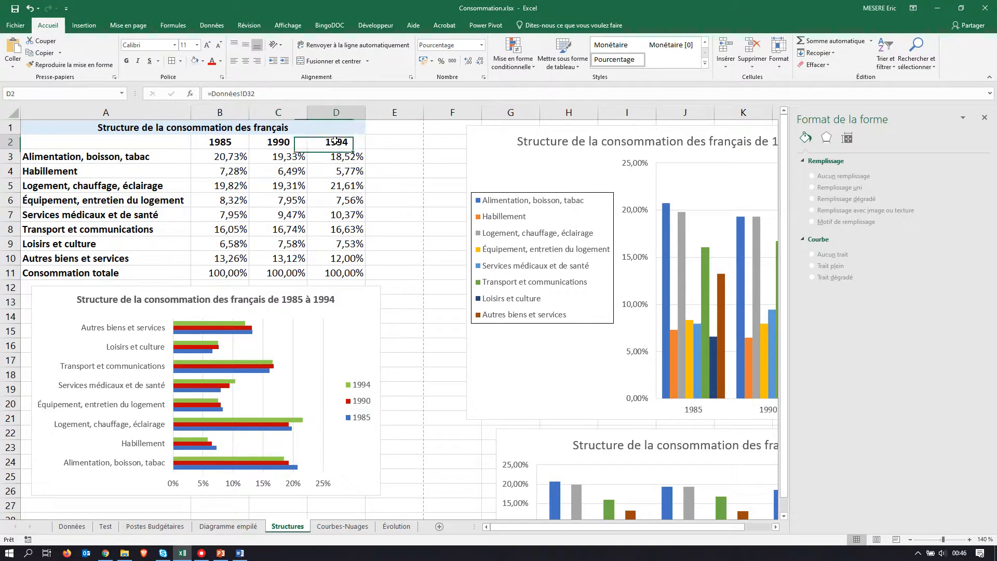
left_click_drag(335, 140, 339, 260)
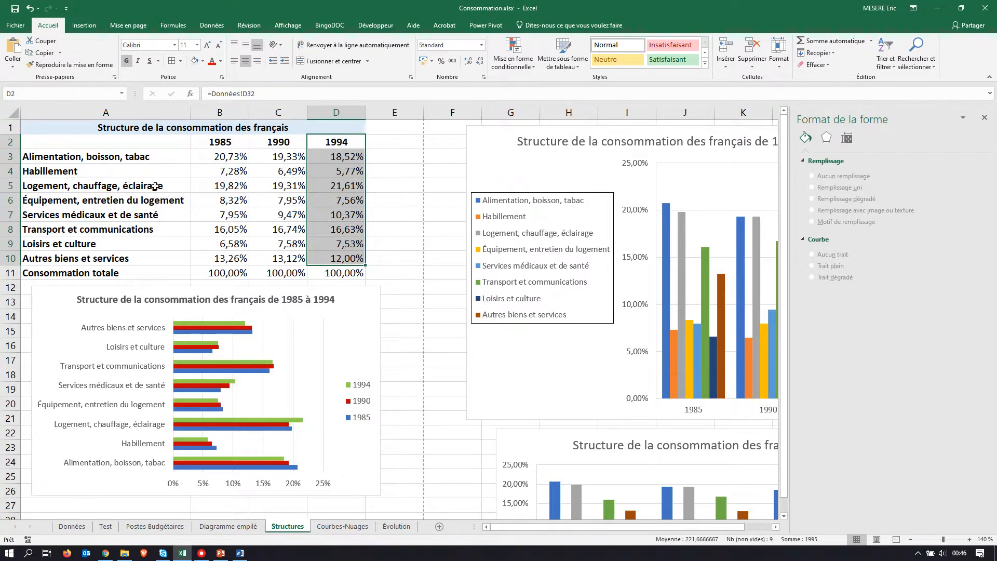
left_click_drag(157, 156, 150, 260, "ctrl")
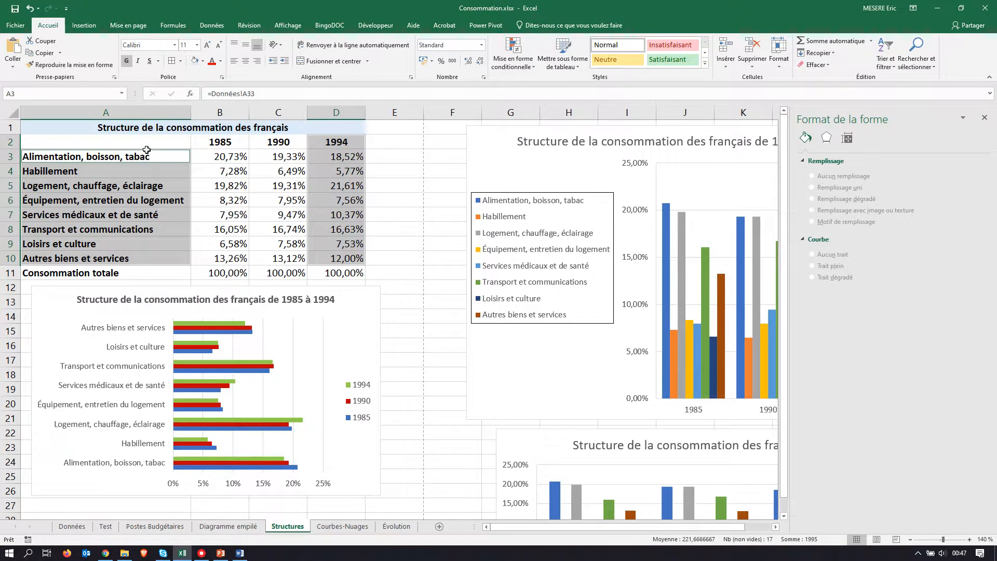
Step: Select the whole block A2:D10, and replace it with the labels A3:A10 plus the 1994 column D2:D10
left_click_drag(149, 142, 340, 257)
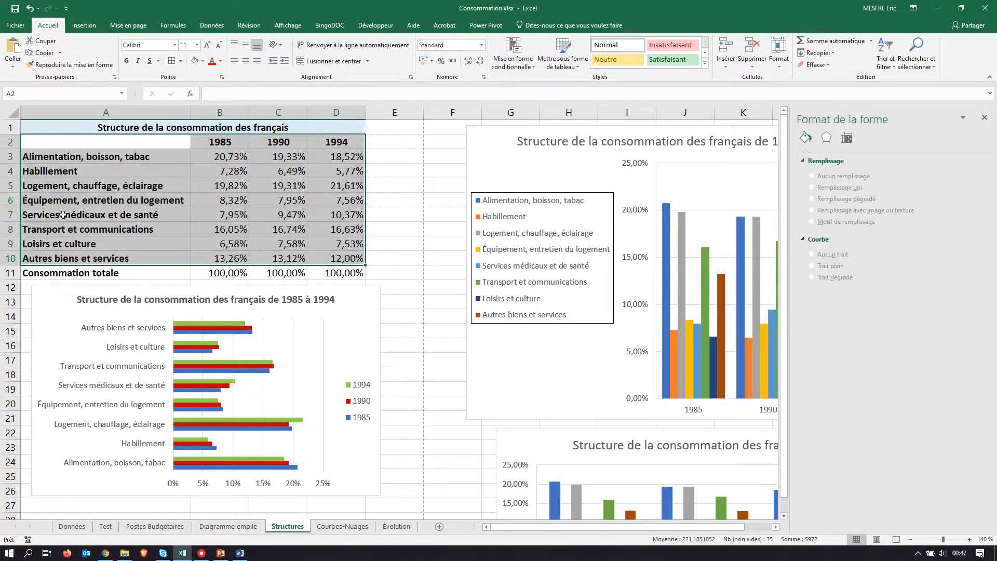
left_click_drag(148, 157, 142, 253)
left_click_drag(355, 148, 351, 259)
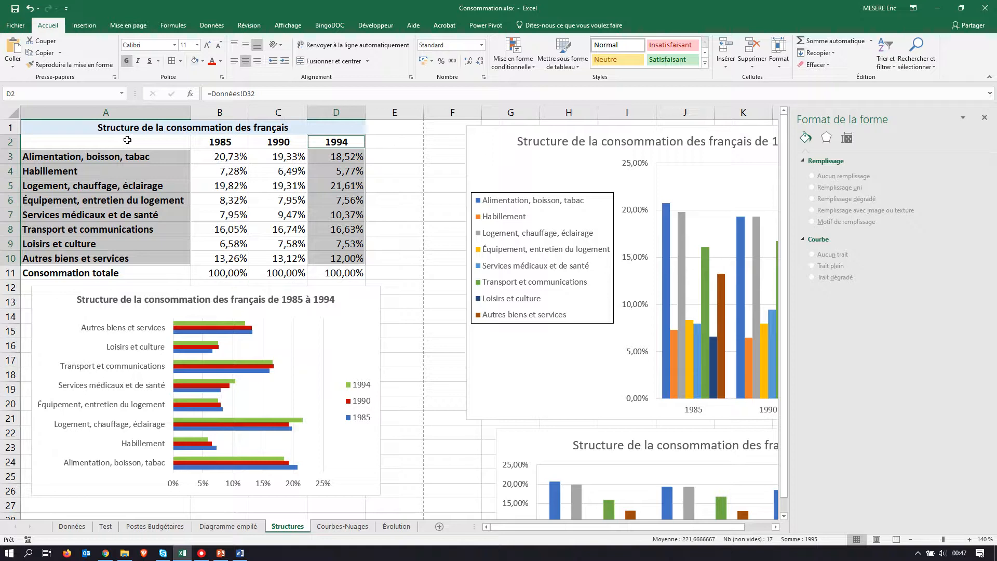
Step: Select the label column with its empty header cell, A2:A10, together with D2:D10
left_click(139, 140)
left_click_drag(140, 145, 148, 250)
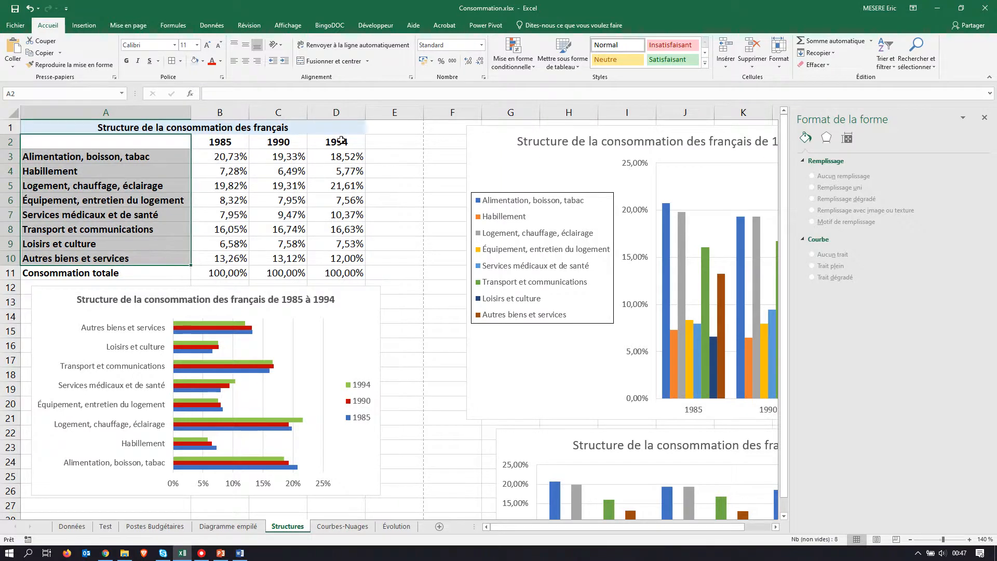
left_click_drag(336, 142, 329, 256)
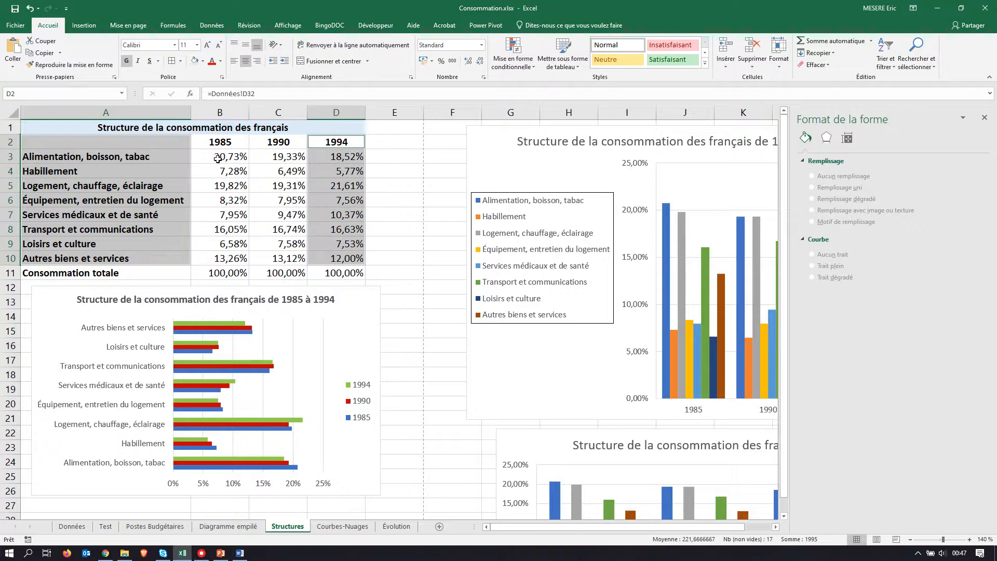
Step: Insert two new columns before the 1985 column, using columns B and C as the selection
left_click_drag(220, 112, 278, 114)
right_click(277, 114)
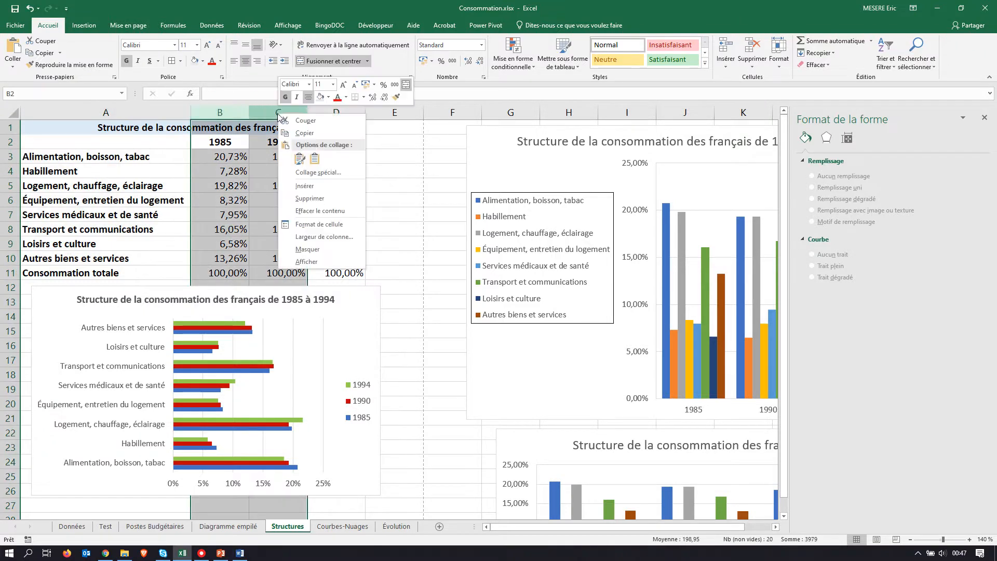
left_click(313, 185)
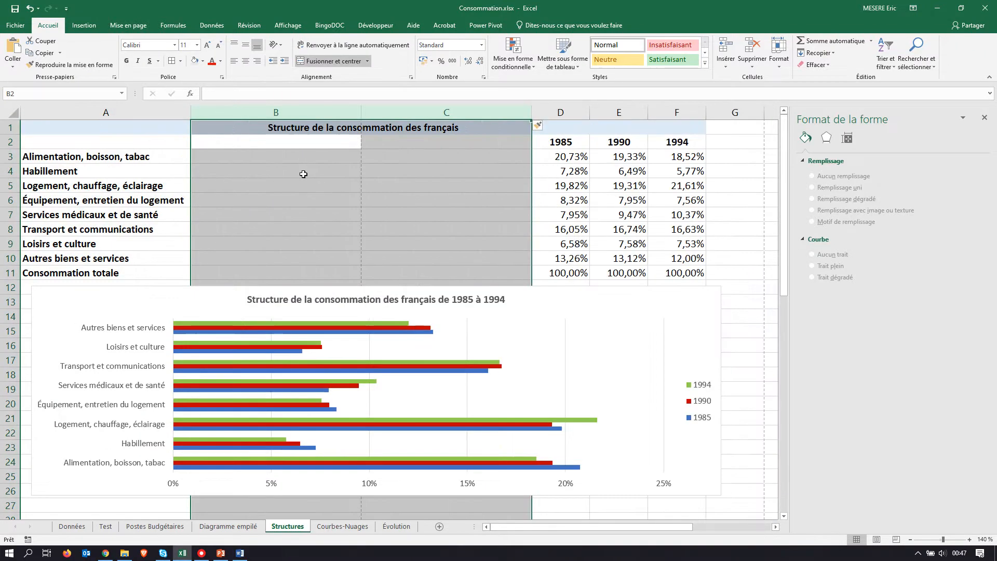
Step: Undo the insertion of the two columns
left_click(30, 9)
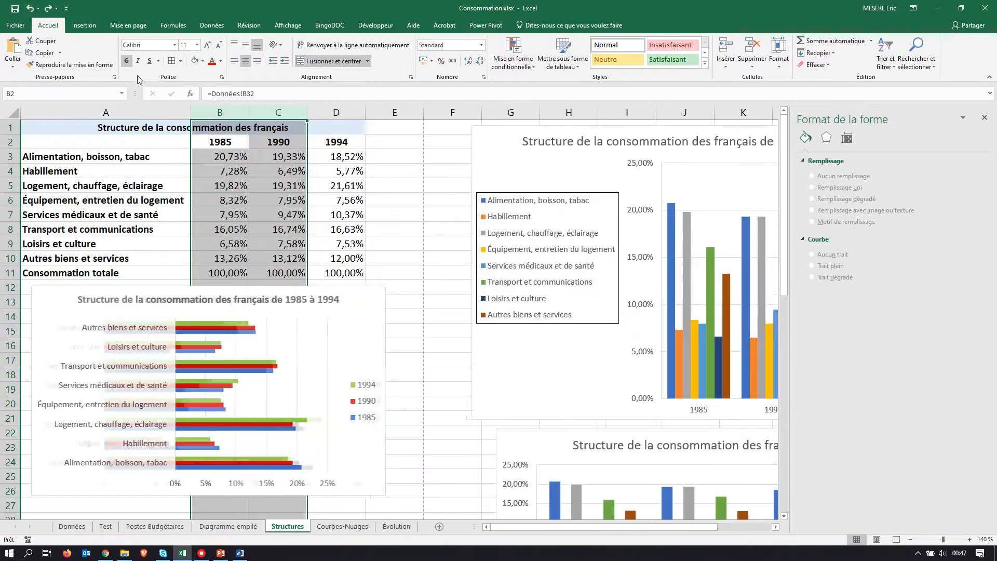
Step: Hide columns B and C, and select the block A2:D10
right_click(218, 113)
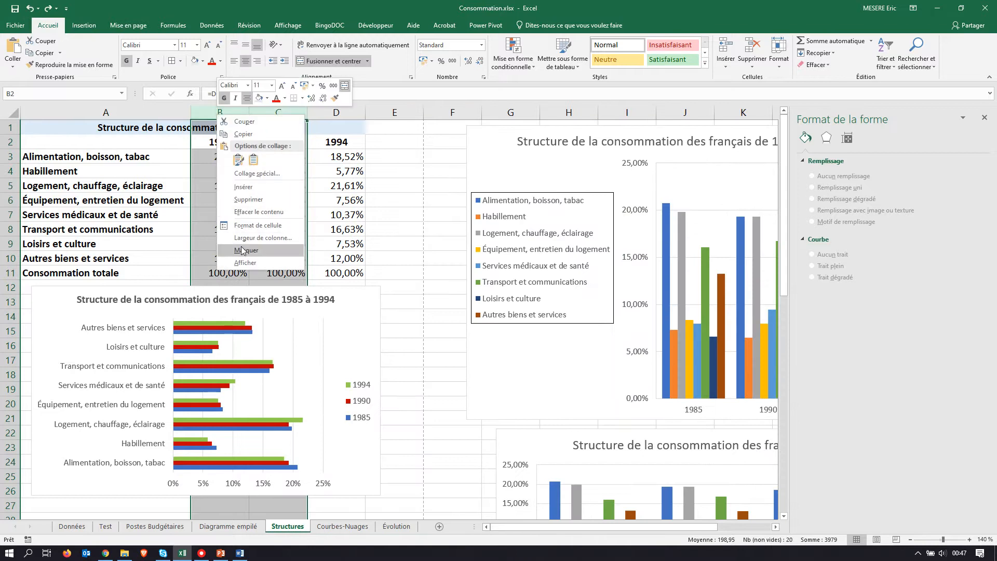
left_click(240, 248)
left_click_drag(145, 142, 216, 255)
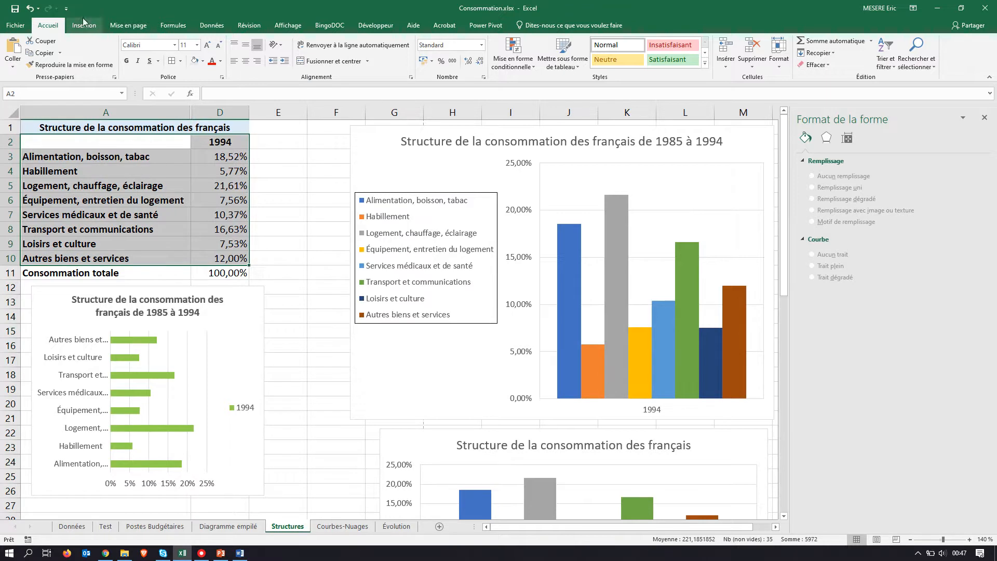
Step: Undo the hiding of columns B and C, and select A2:A10 together with D2:D10
left_click(30, 8)
left_click(323, 215)
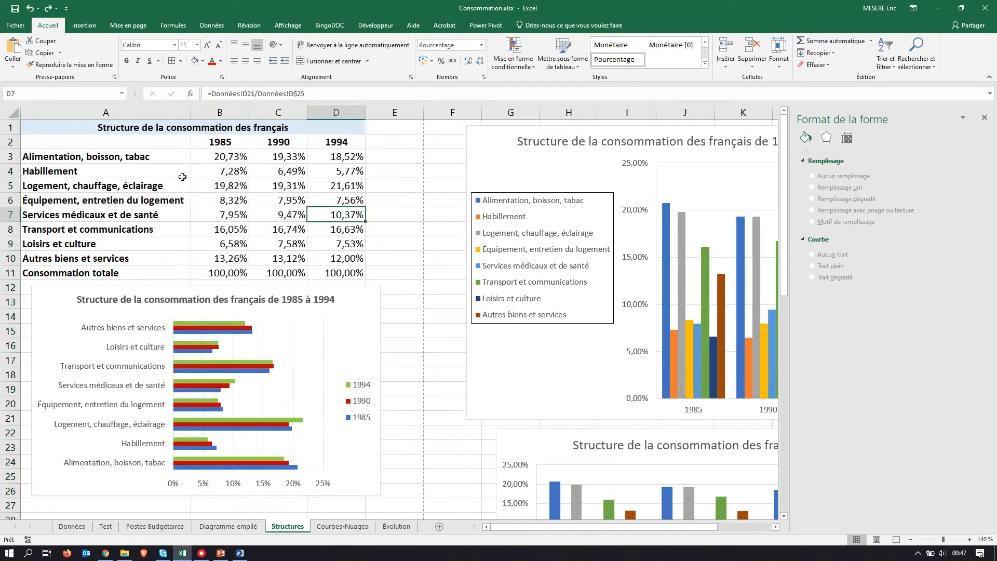
left_click_drag(136, 140, 125, 257)
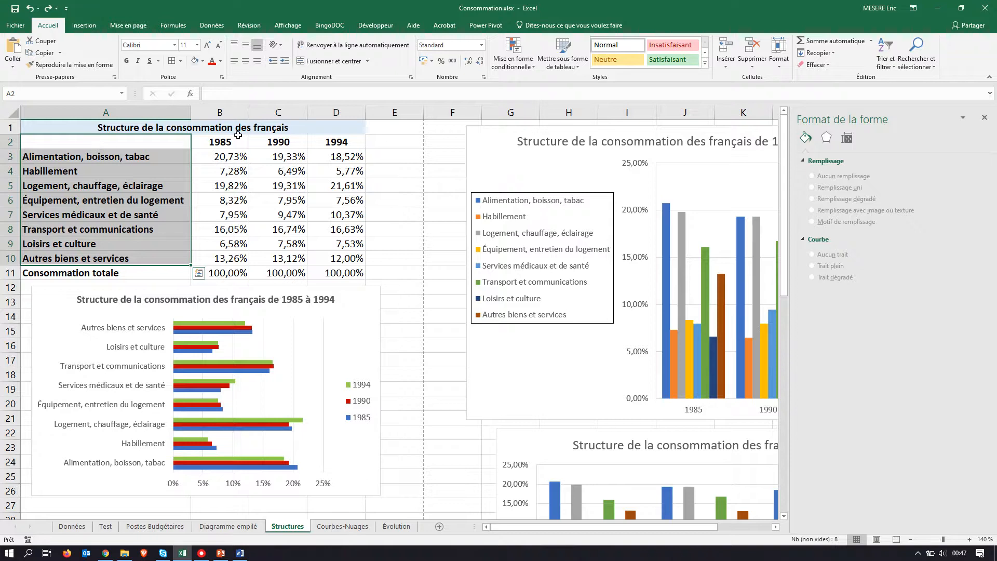
left_click_drag(340, 141, 332, 259)
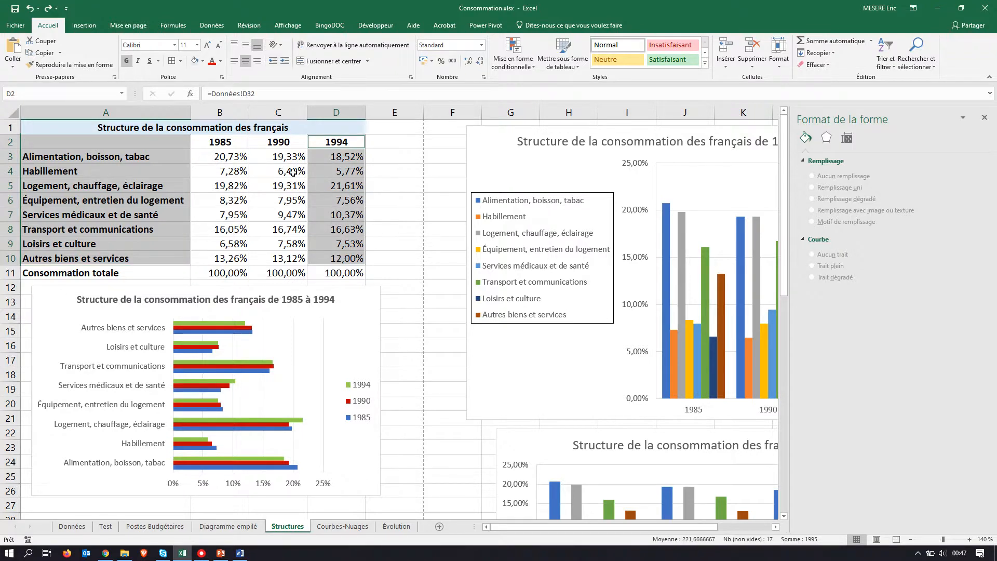
Step: Insert a basic pie chart (Secteurs) from the selected category labels and 1994 values
left_click(90, 26)
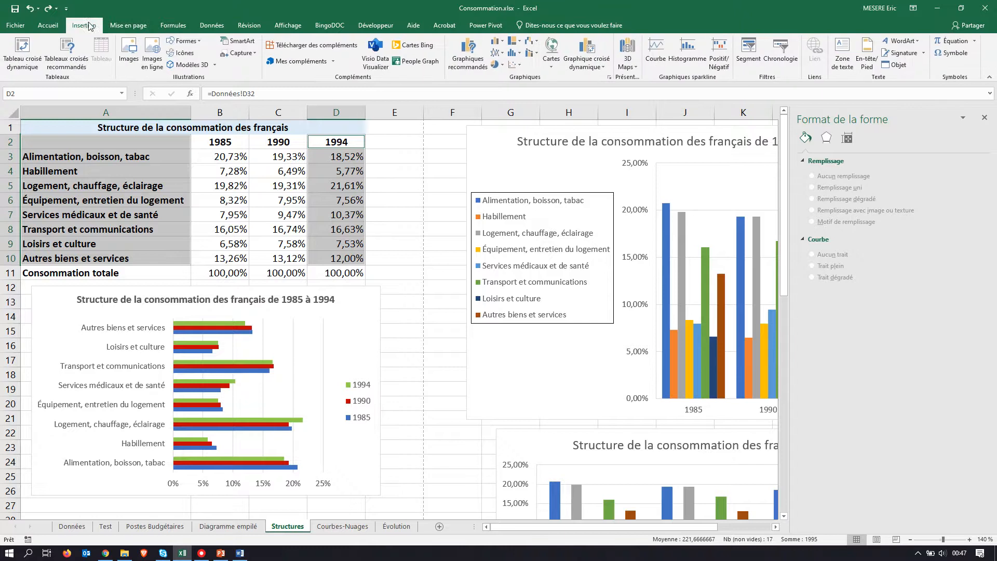
left_click(468, 61)
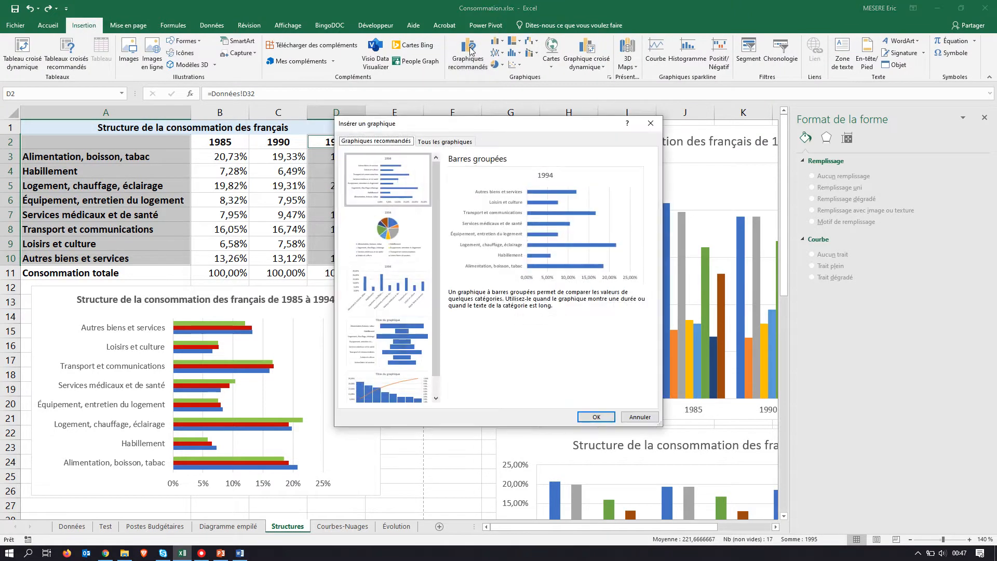
left_click(390, 228)
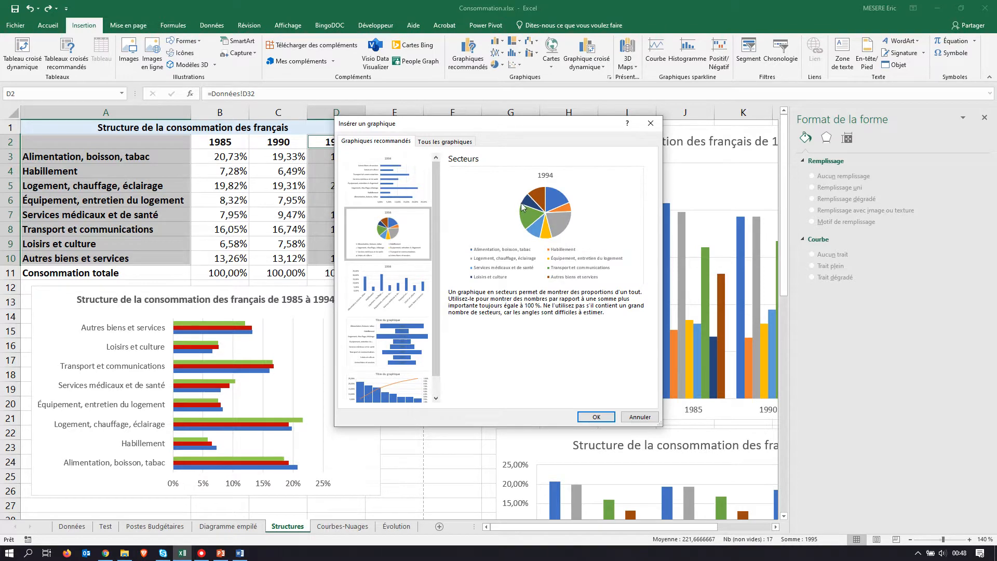
left_click(453, 145)
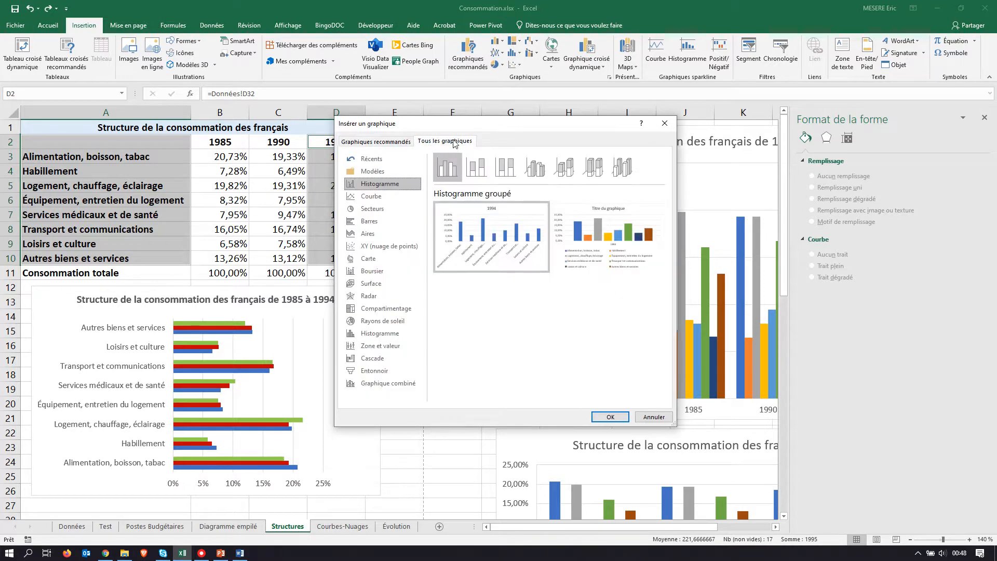
left_click(371, 212)
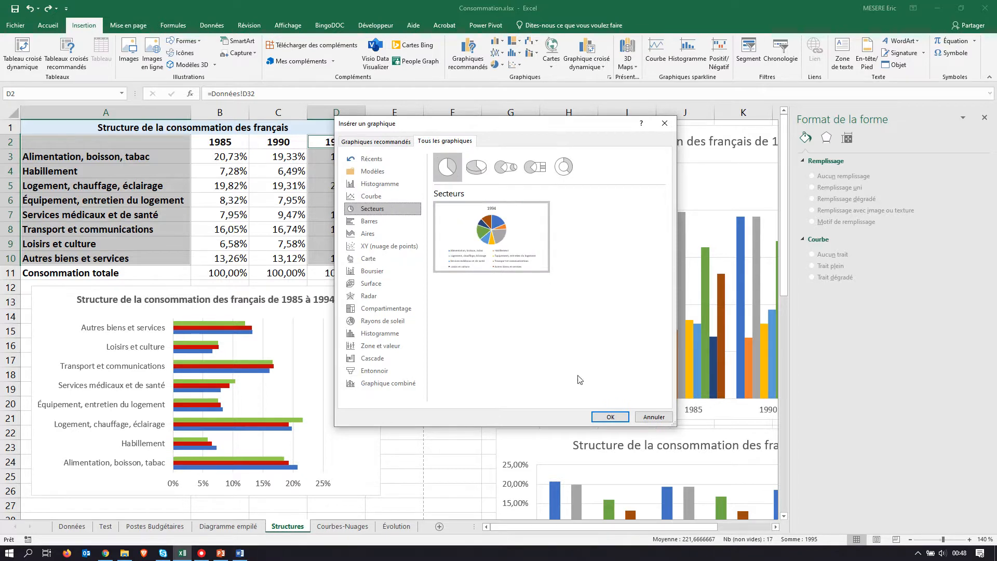
left_click(607, 417)
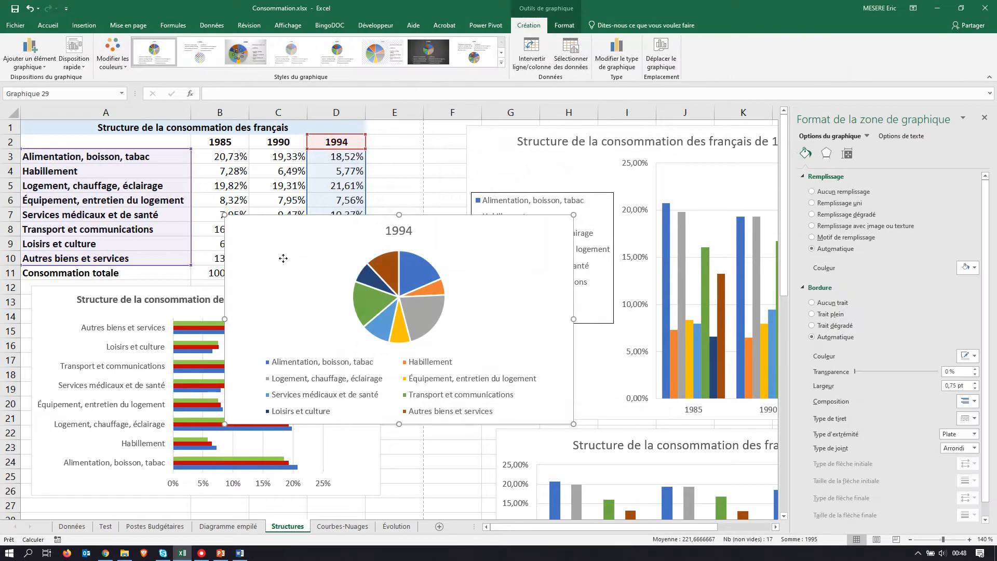
Step: Move the pie chart below the horizontal bar chart, with its upper edge at row 27 in column A
left_click_drag(283, 258, 246, 344)
scroll(281, 265, "down", 5)
left_click_drag(258, 177, 127, 364)
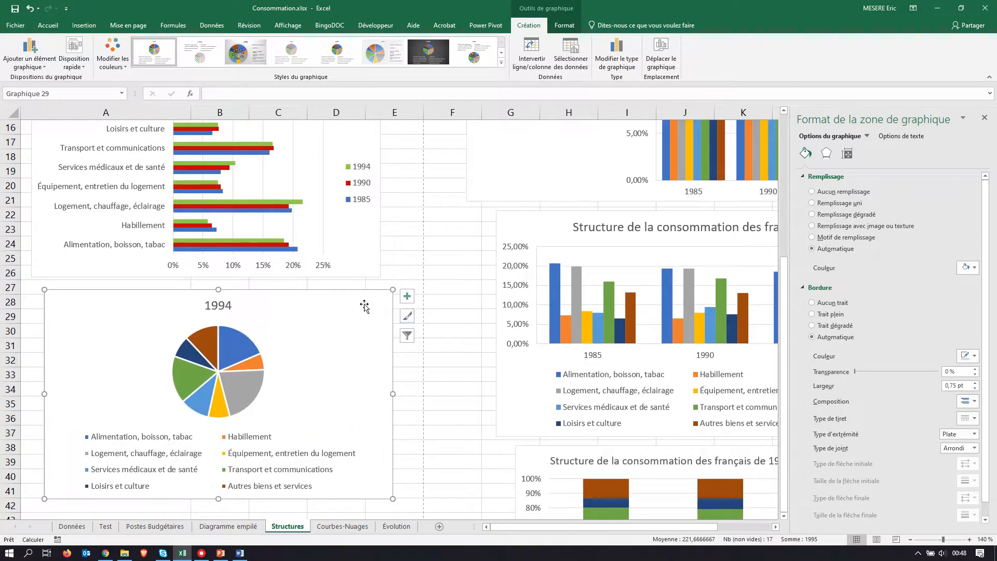
Step: Check the model in the exercise PDF, and copy the bar chart's title over the pie chart's title
key("alt+Tab")
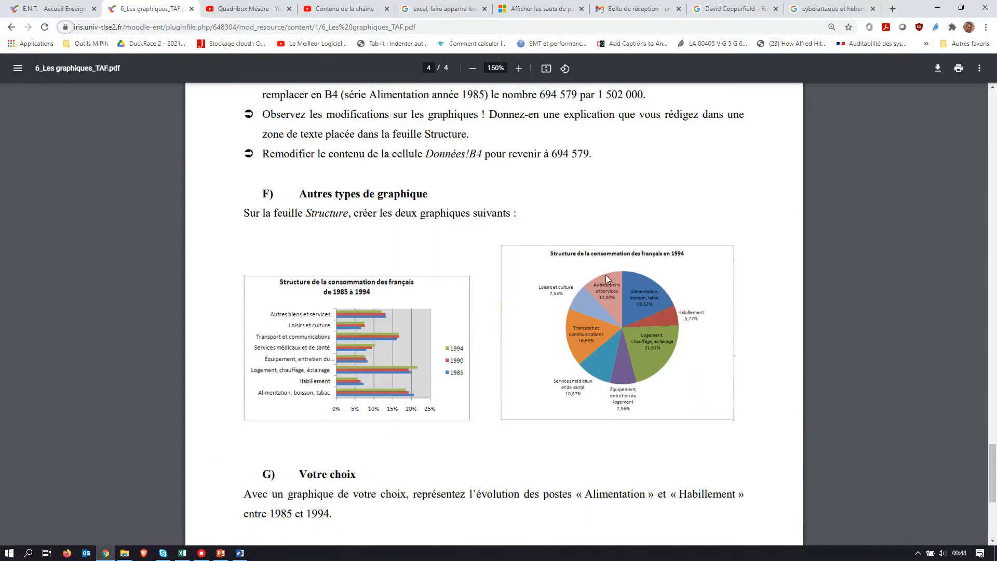
key("alt+Tab")
scroll(193, 262, "up", 4)
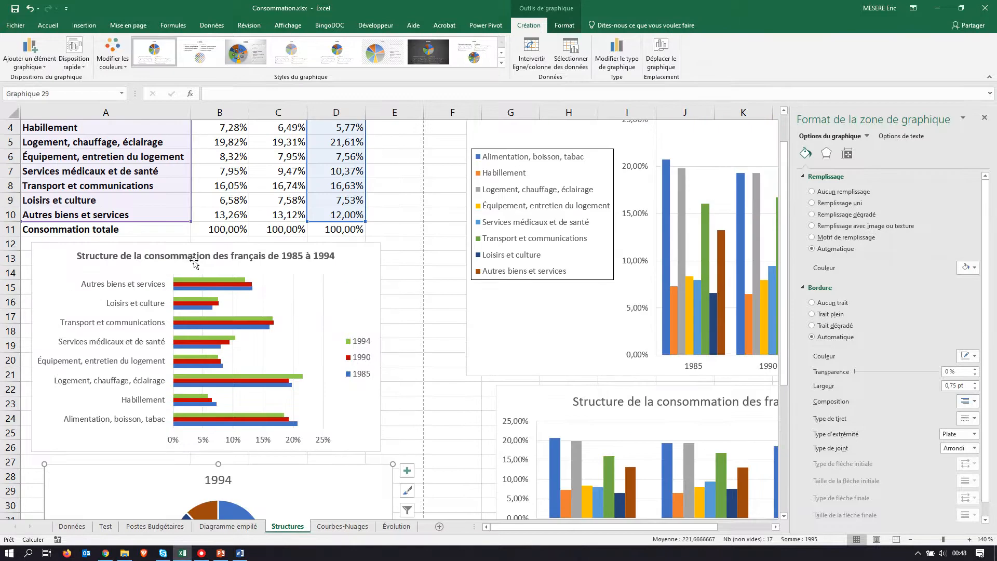
triple_click(186, 258)
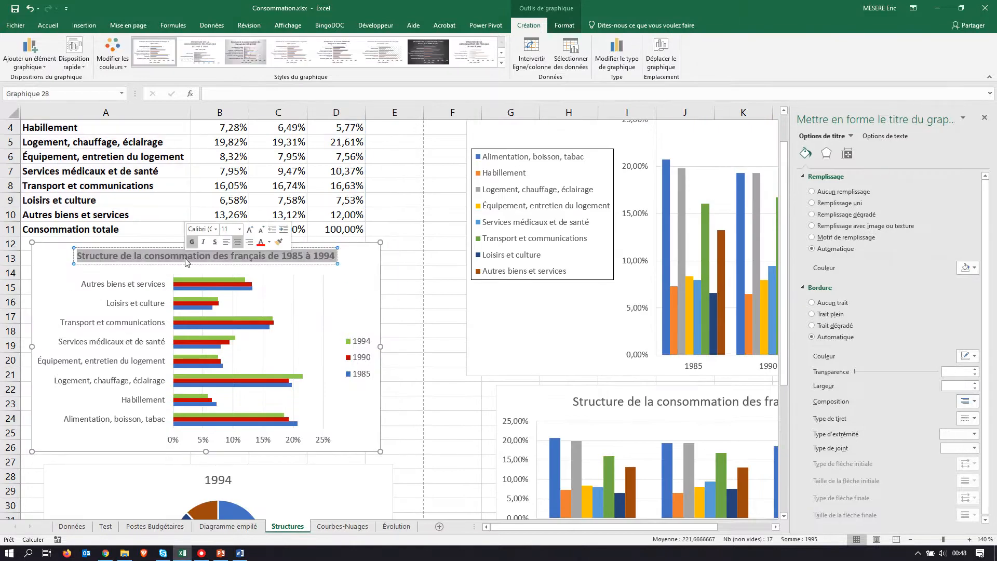
scroll(220, 260, "down", 4)
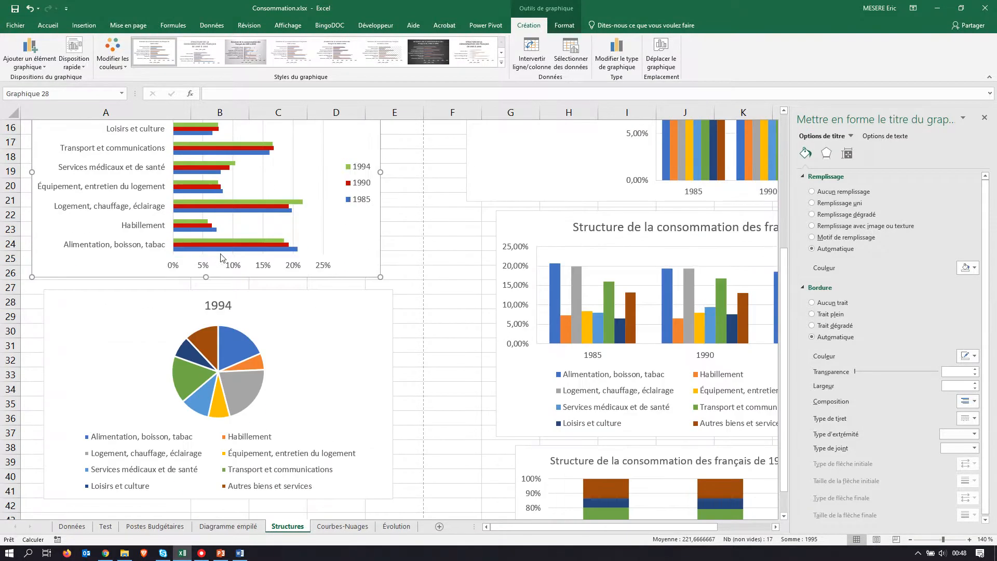
left_click(217, 305)
triple_click(218, 305)
key("ctrl+v")
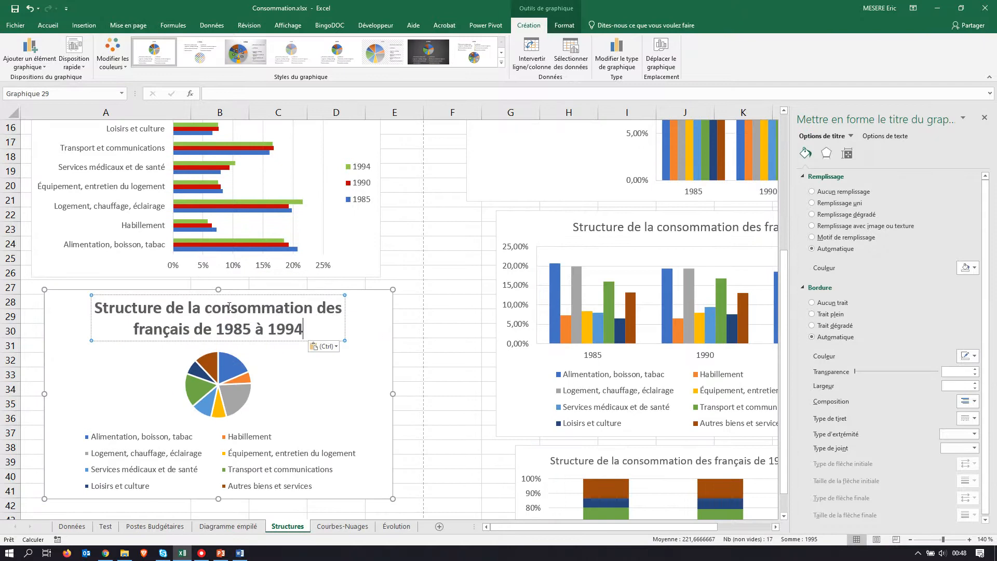
Step: Remove "1985 à" from the pie chart's title so it reads "Structure de la consommation des français de 1994"
left_click_drag(216, 329, 264, 330)
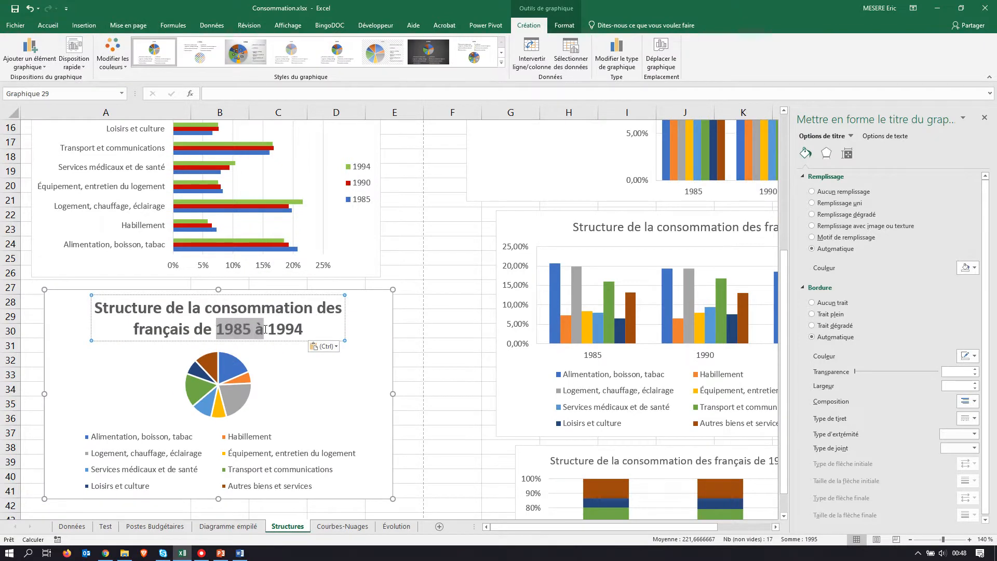
key("BackSpace")
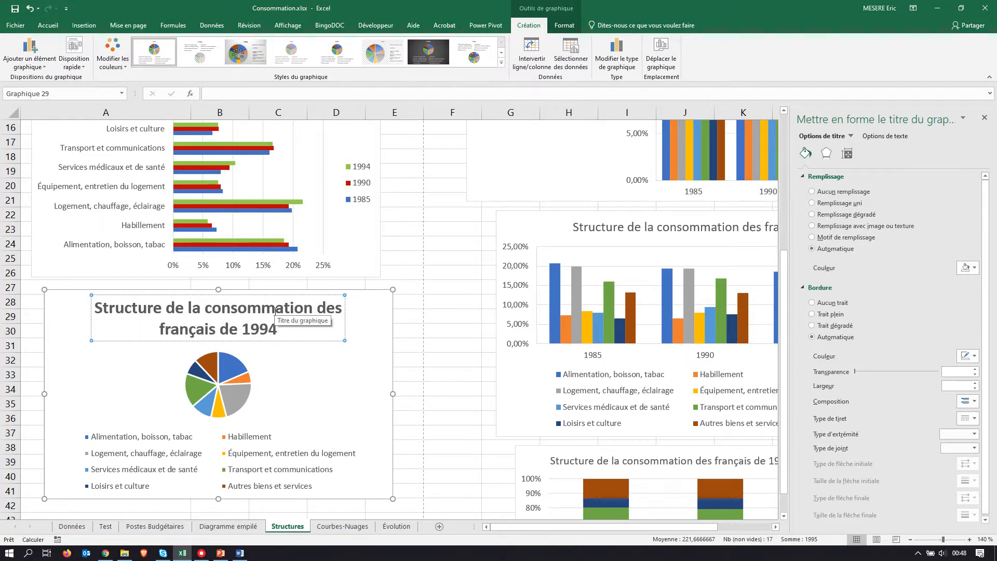
left_click(468, 322)
Step: Compare the pie chart's title with the exercise PDF, and set the whole title's font size to 12
left_click(260, 330)
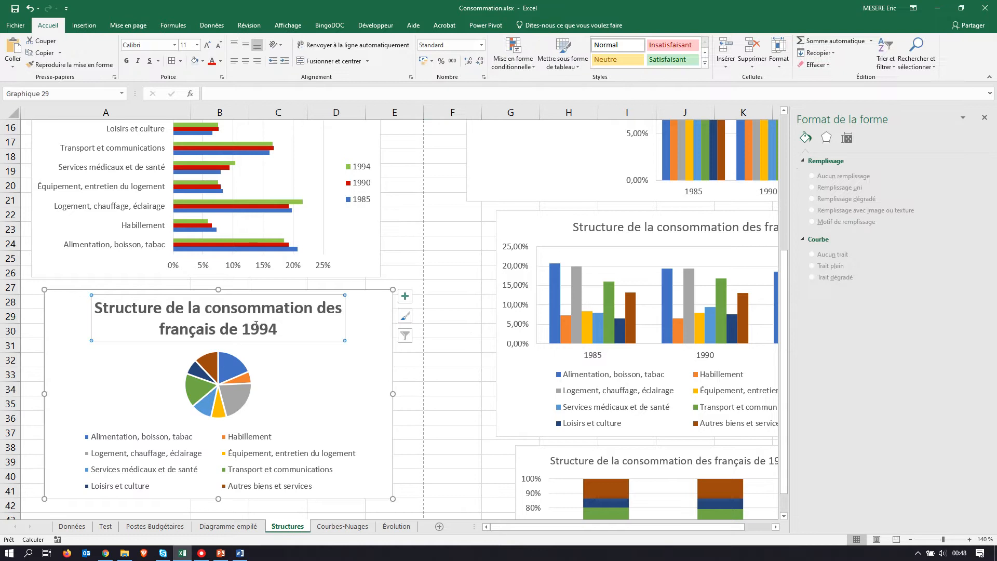
double_click(247, 330)
key("alt+Tab")
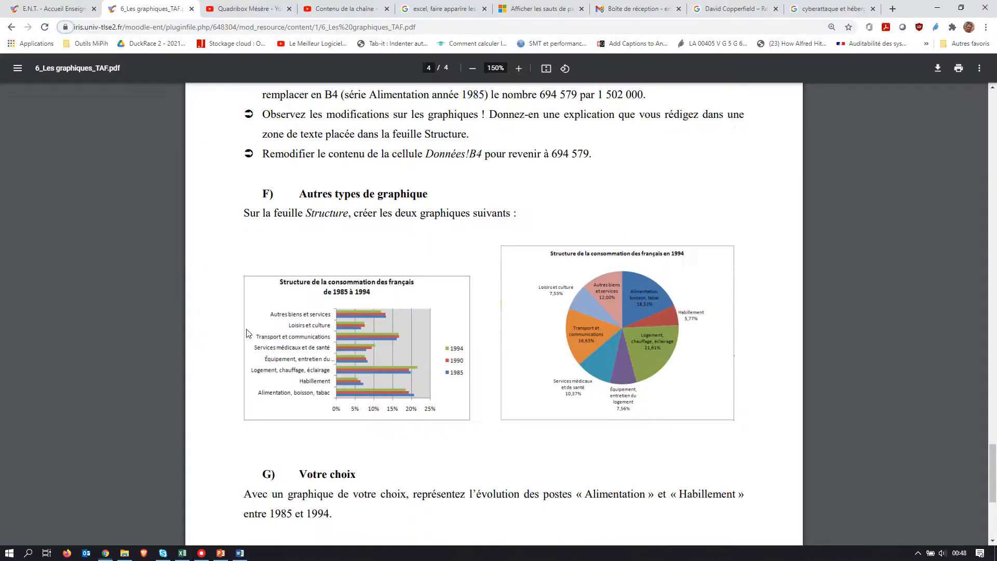
key("alt+Tab")
triple_click(204, 331)
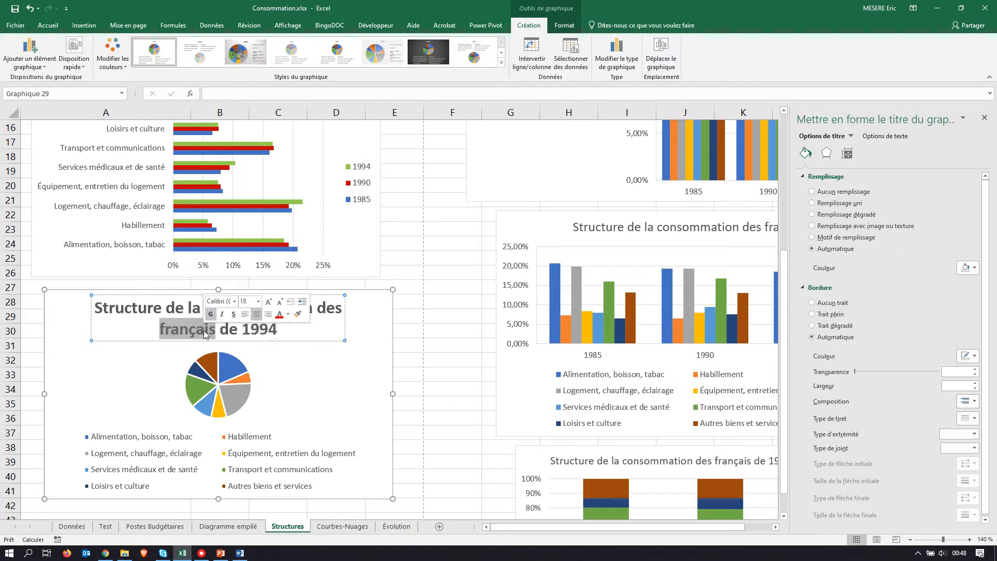
left_click(48, 25)
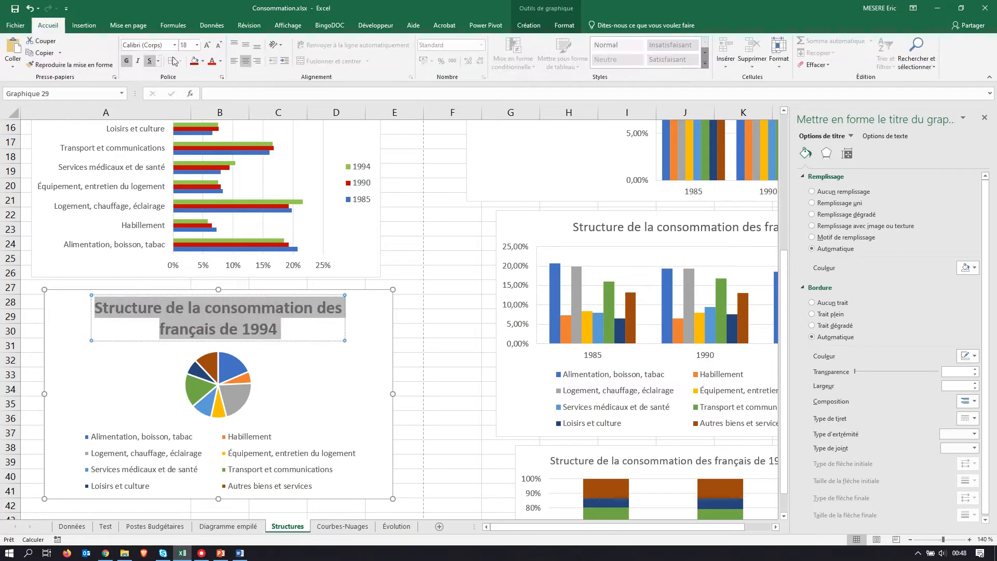
left_click(197, 45)
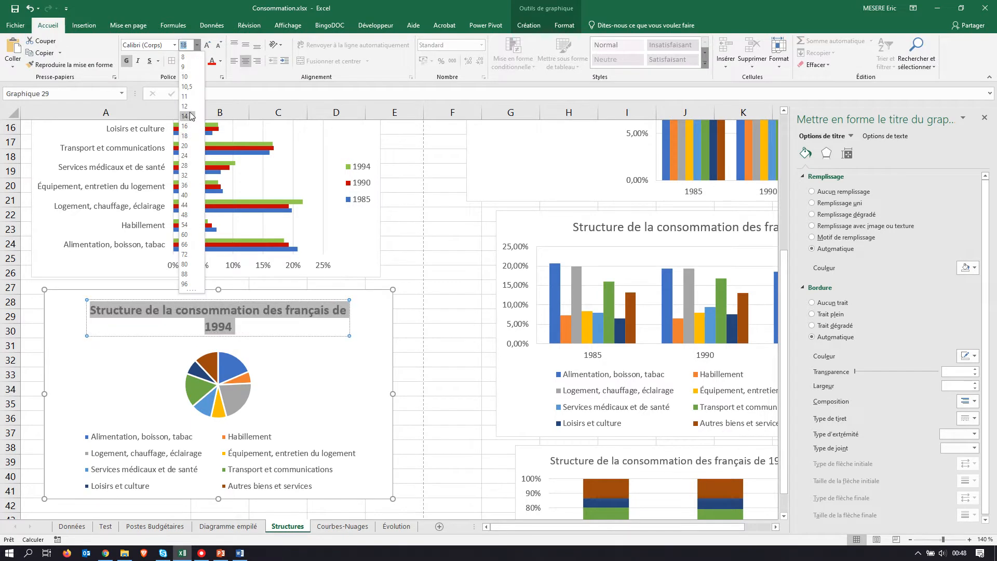
left_click(192, 104)
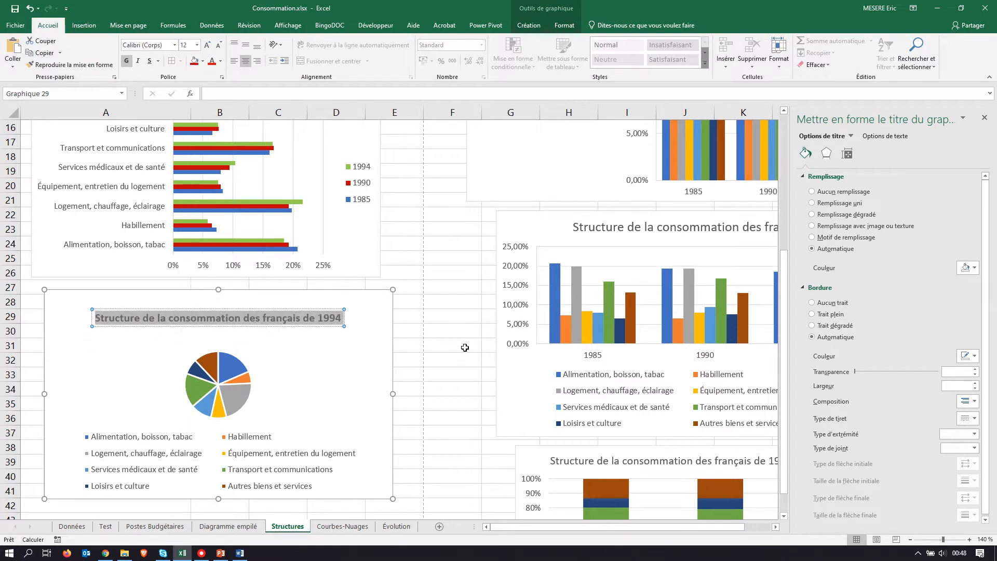
Step: Enlarge the pie chart so its lower corner reaches about column F, row 47
left_click(430, 353)
scroll(368, 278, "down", 4)
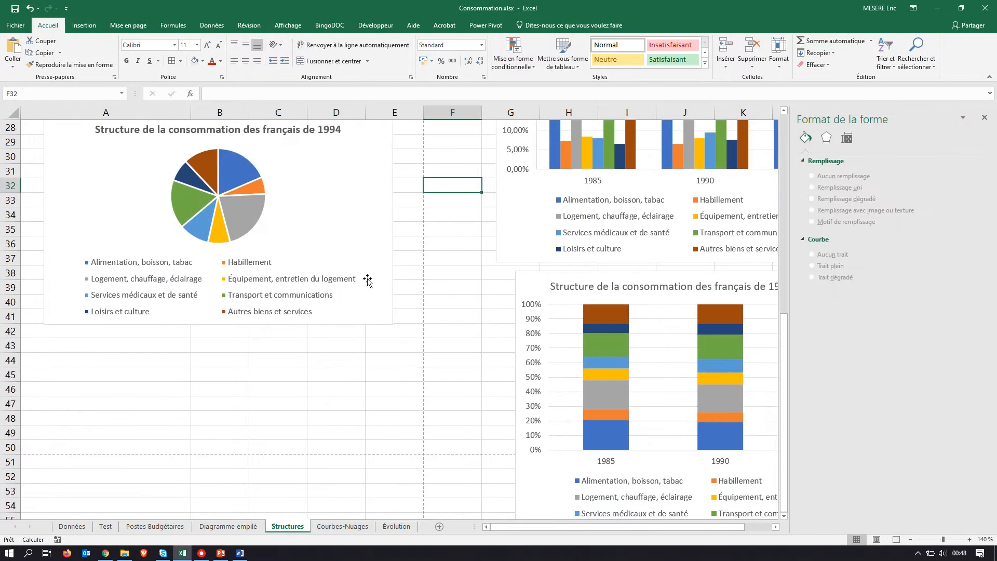
left_click(388, 319)
left_click_drag(393, 323, 456, 409)
left_click(473, 218)
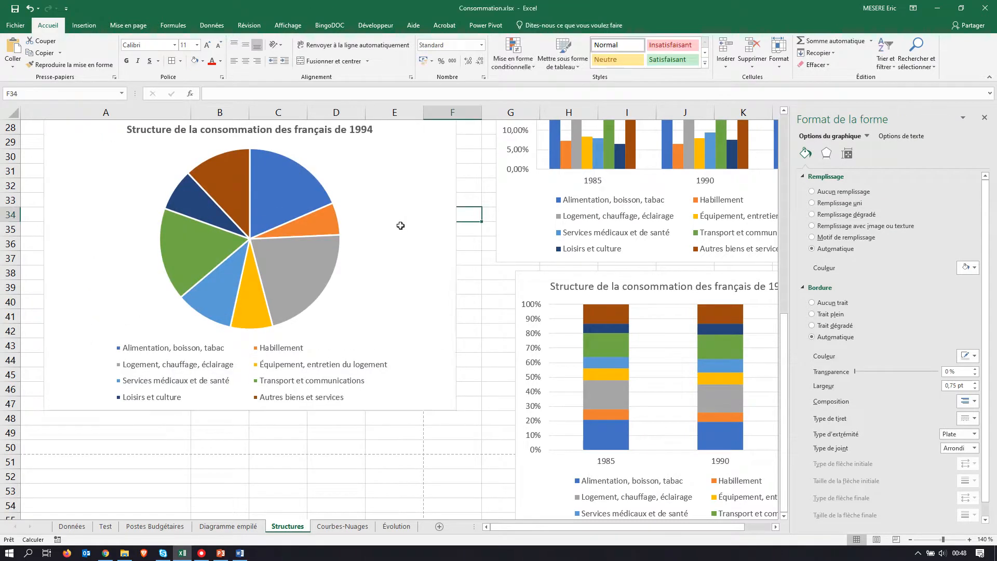
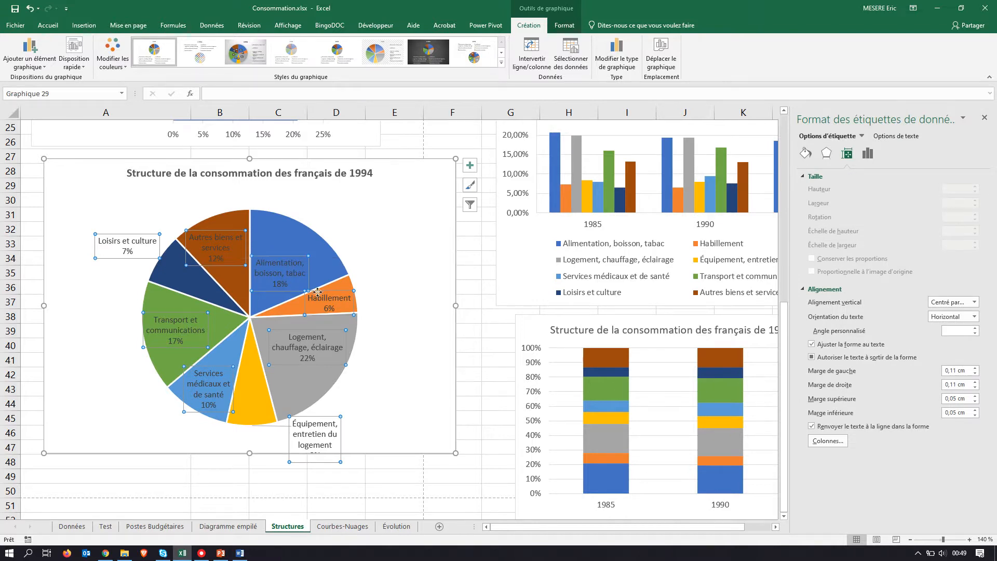
Step: Move the Habillement data label outside the pie, next to its slice
left_click_drag(345, 290, 398, 278)
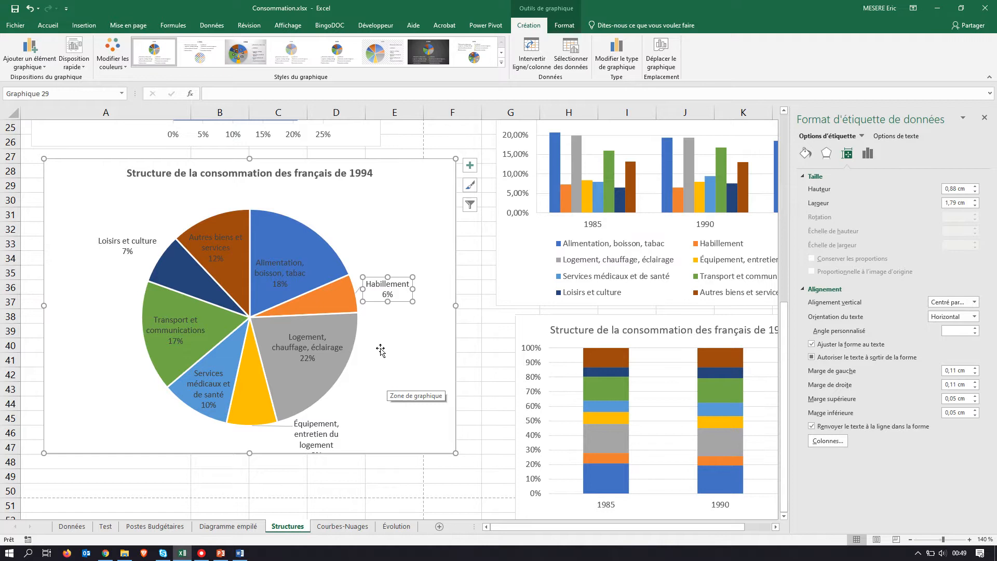
left_click_drag(379, 277, 375, 282)
left_click(388, 269)
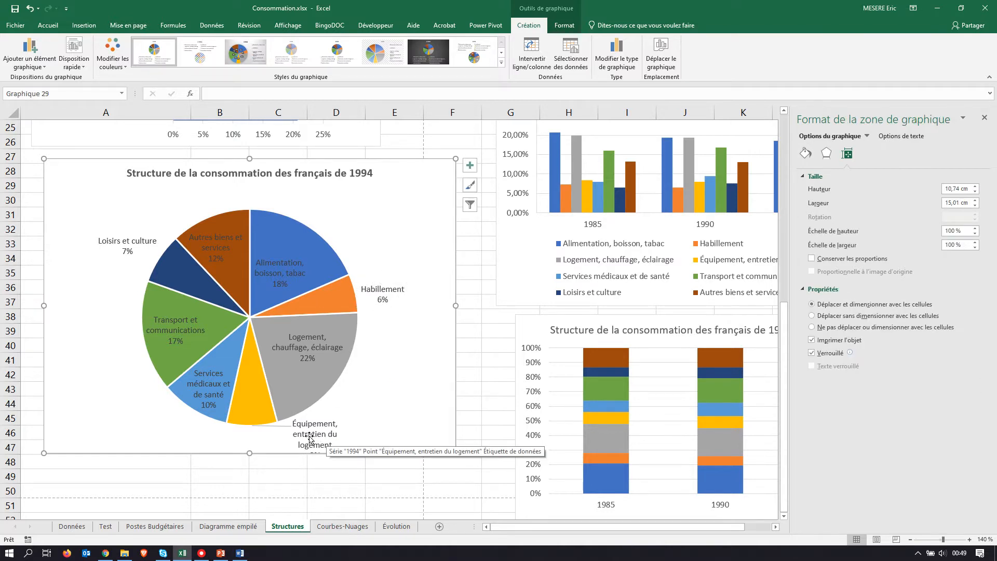
Step: Increase the pie chart's height to about 11.27 cm, and widen the "Équipement, entretien du logement" label to about 4.51 cm
left_click_drag(249, 453, 250, 467)
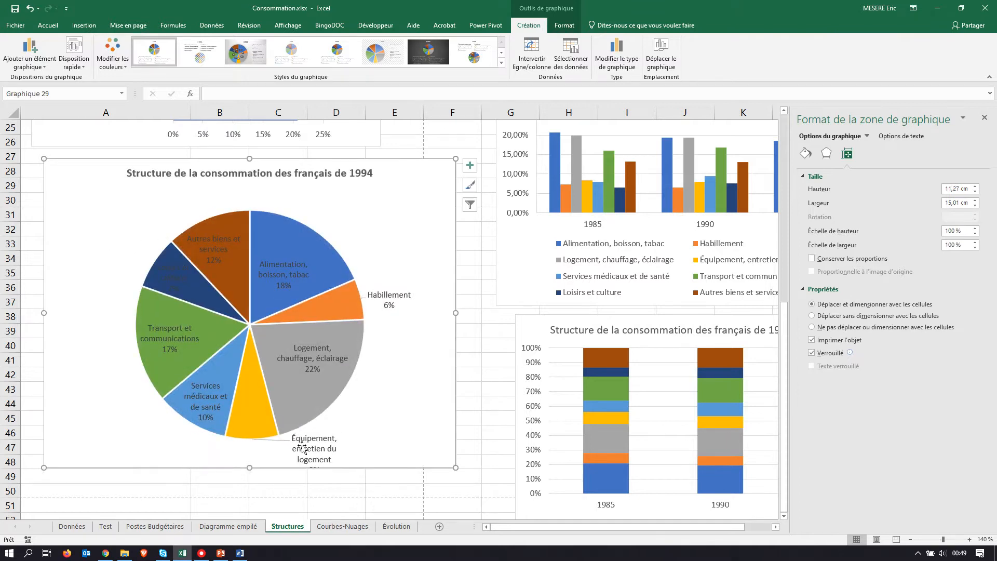
left_click(302, 446)
left_click(312, 448)
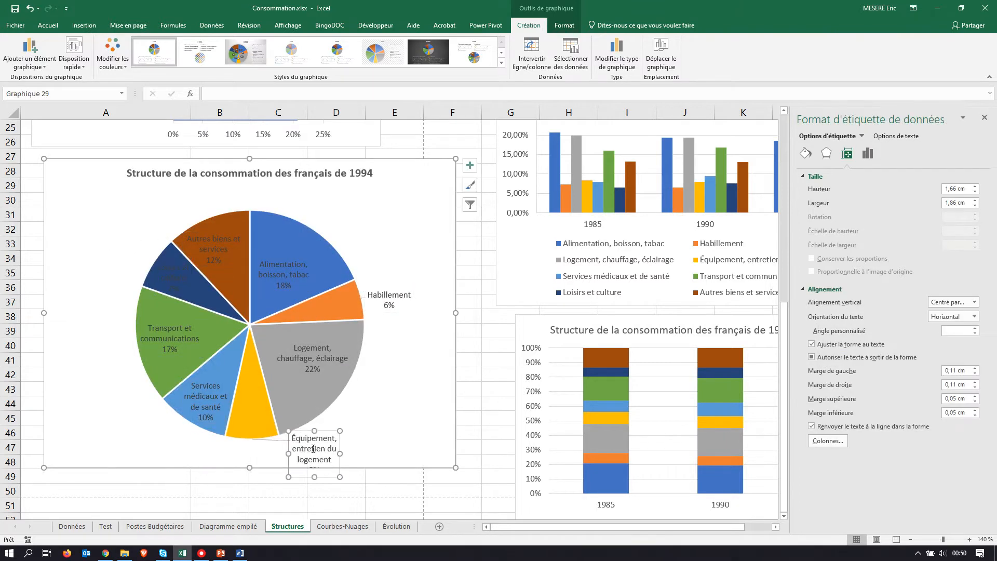
left_click_drag(336, 459, 355, 422)
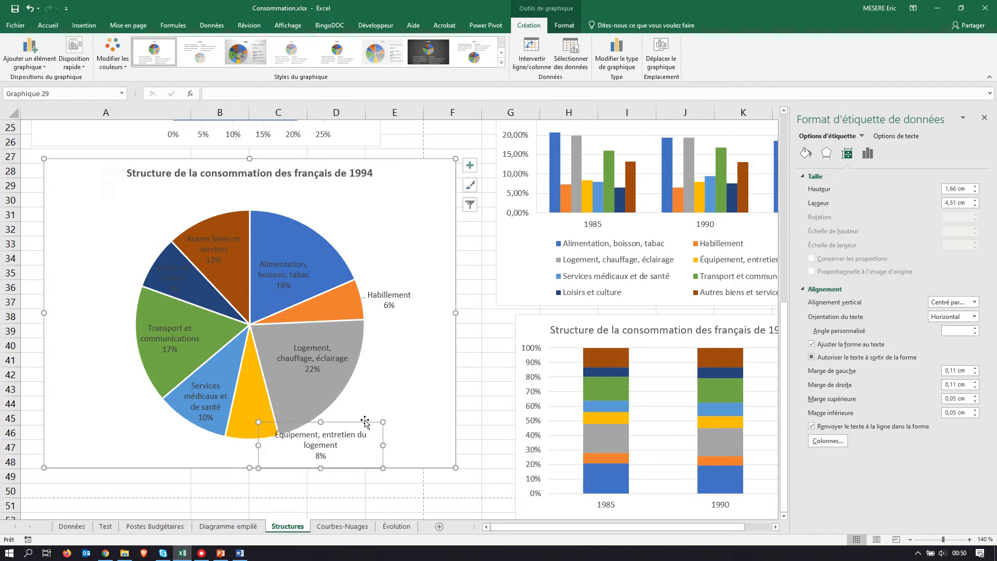
Step: Move the "Loisirs et culture" data label off its dark blue slice to outside the pie
left_click(177, 275)
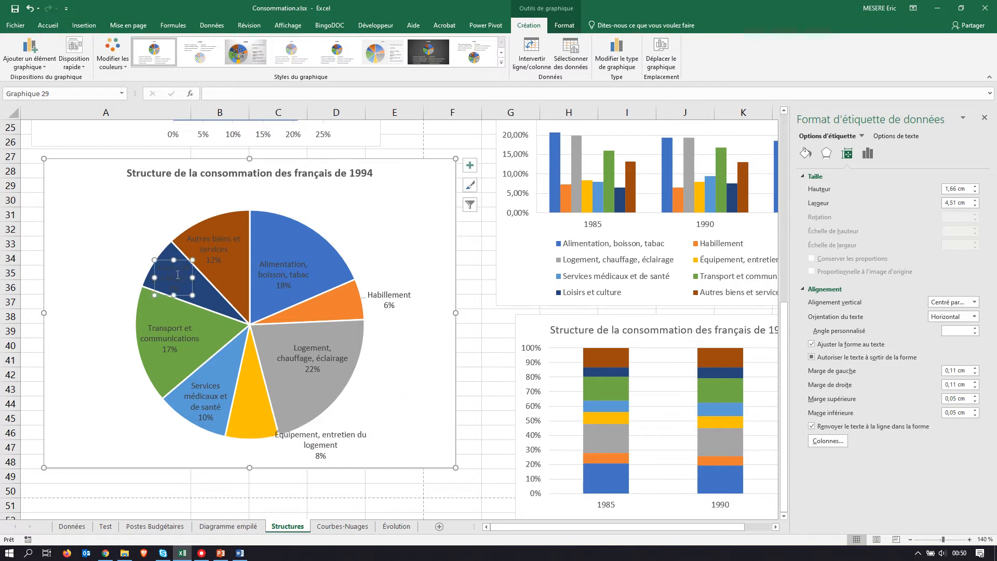
left_click_drag(165, 260, 122, 231)
left_click(95, 353)
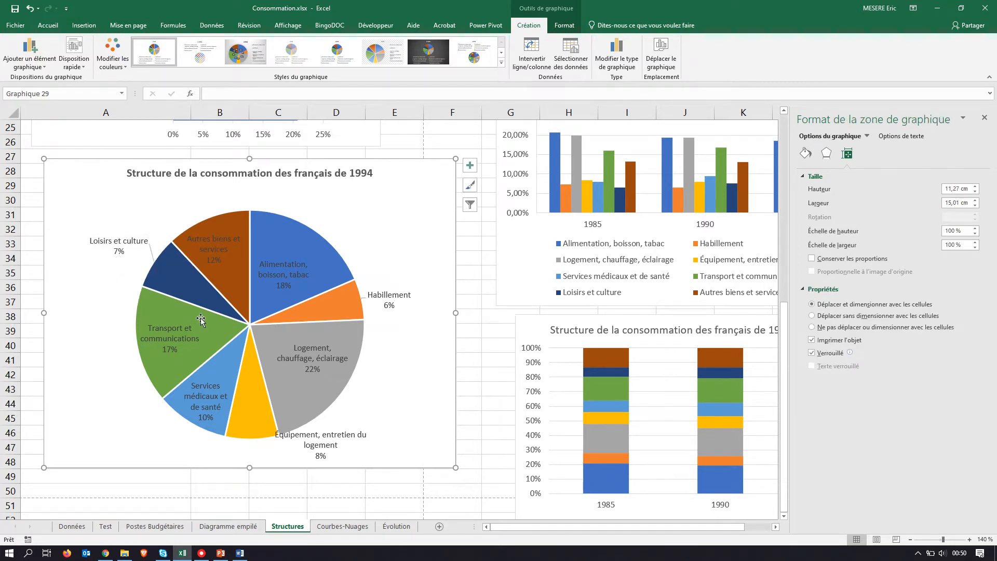
Step: Check the pie model in the exercise PDF, and shrink the pie's plot area so the Équipement label sits clear below it
key("alt+Tab")
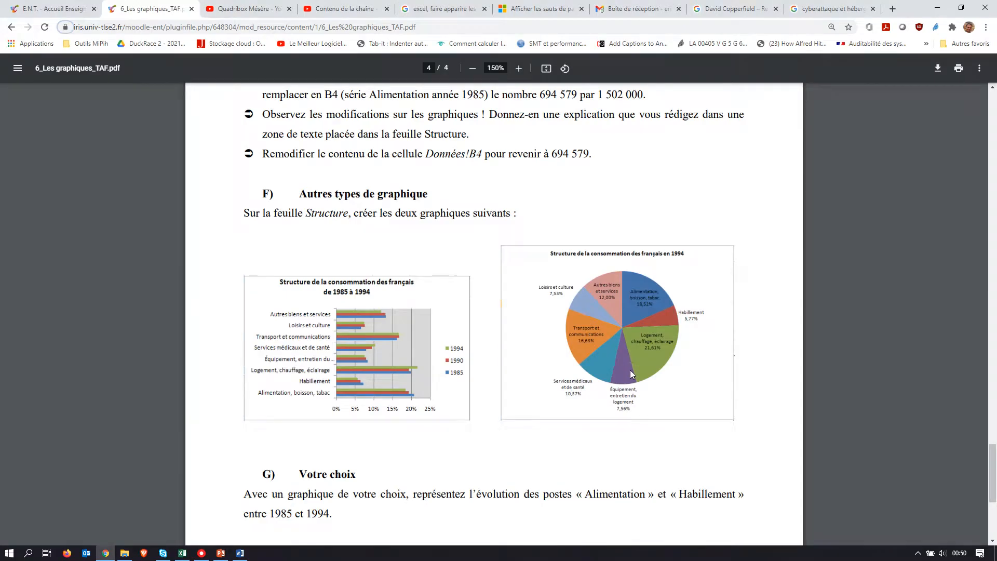
key("alt+Tab")
left_click(364, 437)
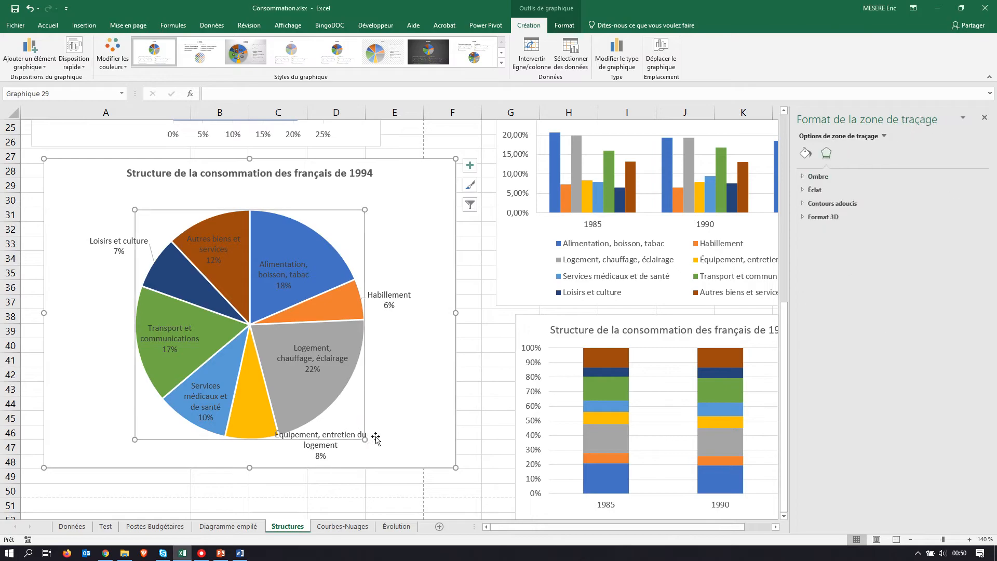
left_click_drag(365, 440, 255, 406)
left_click(300, 436)
left_click(297, 419)
left_click(374, 424)
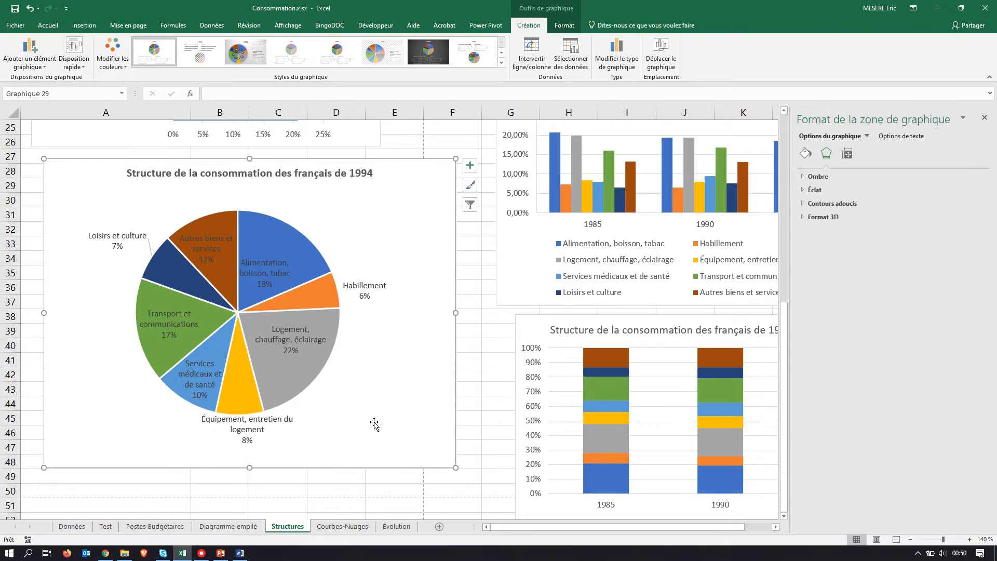
Step: Compare the pie with the exercise PDF's model, and pull the "Alimentation, boisson, tabac" slice out from the pie
key("alt+Tab")
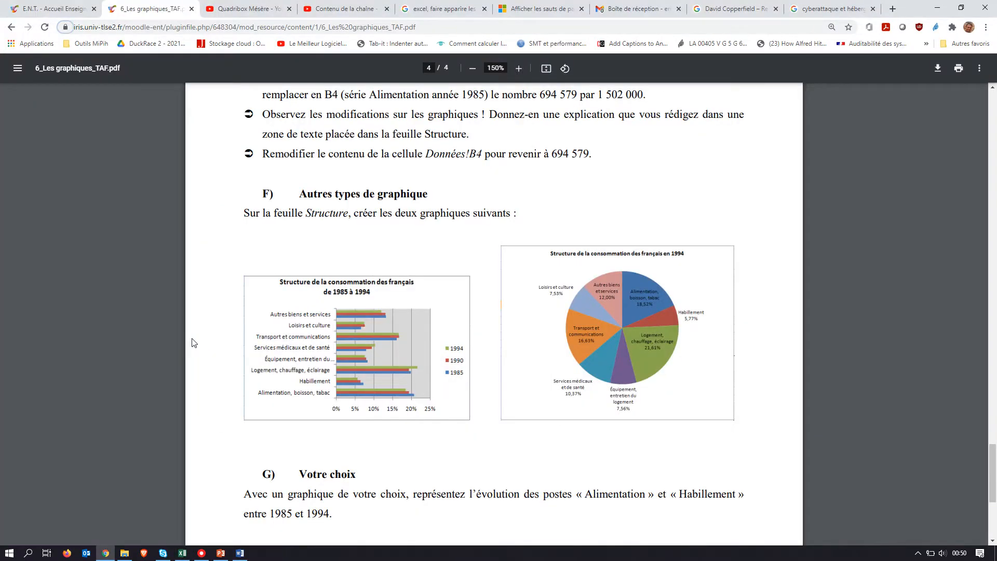
key("alt+Tab")
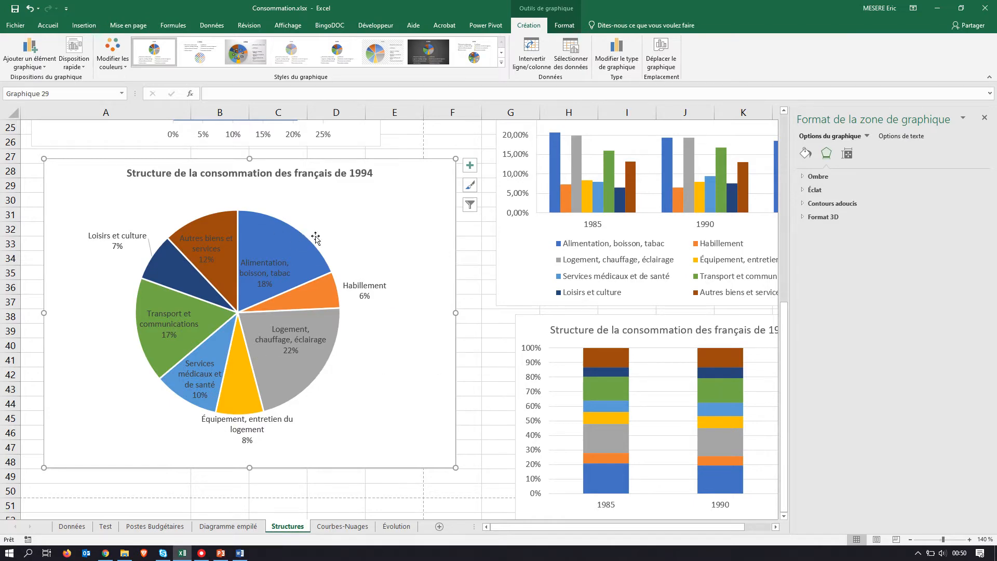
mouse_move(306, 239)
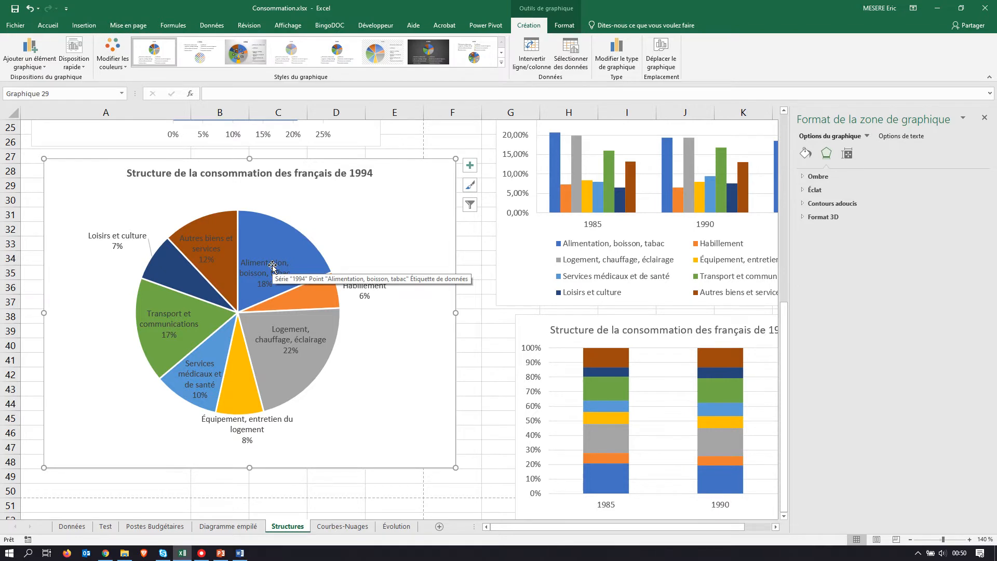
left_click(268, 232)
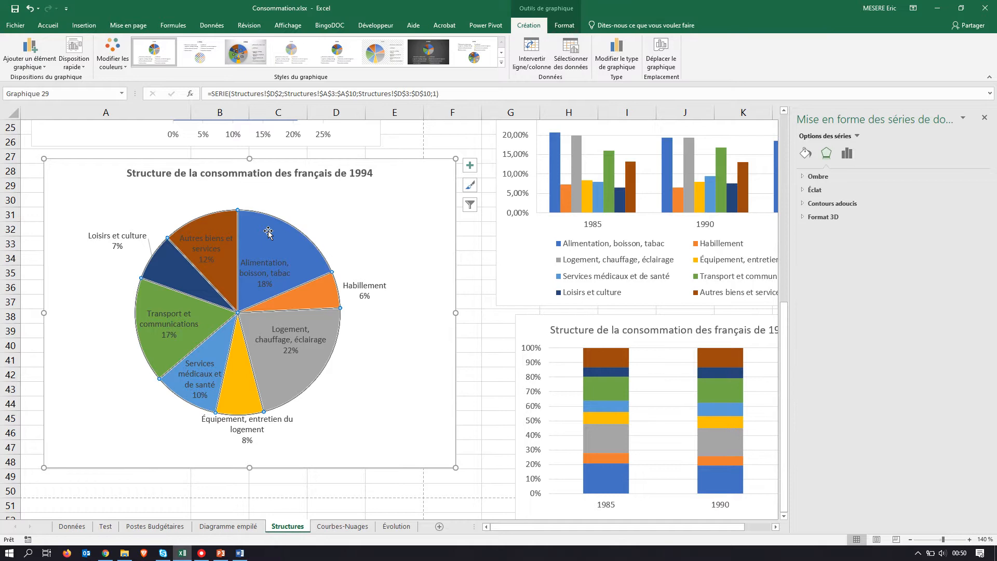
left_click(269, 232)
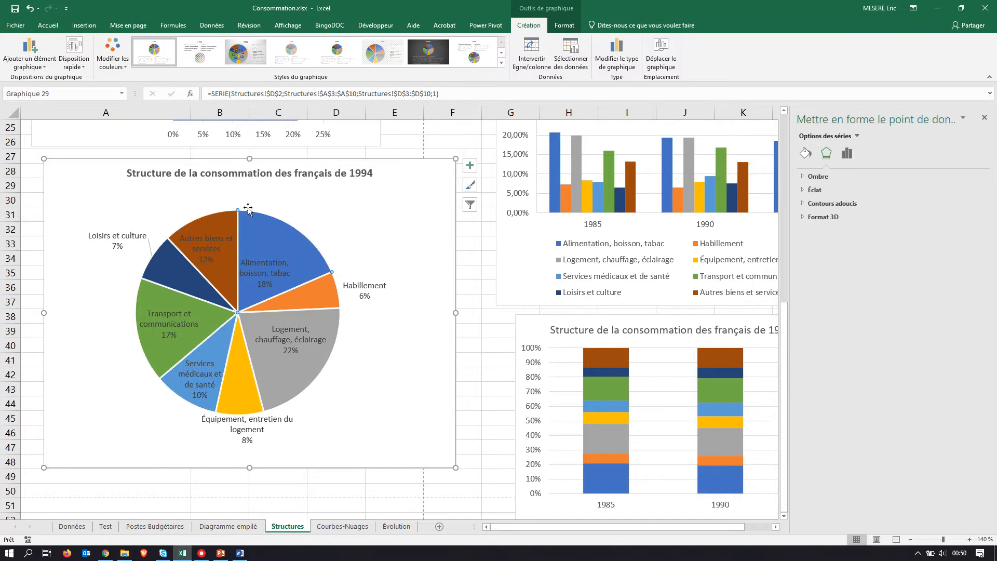
left_click_drag(275, 247, 291, 226)
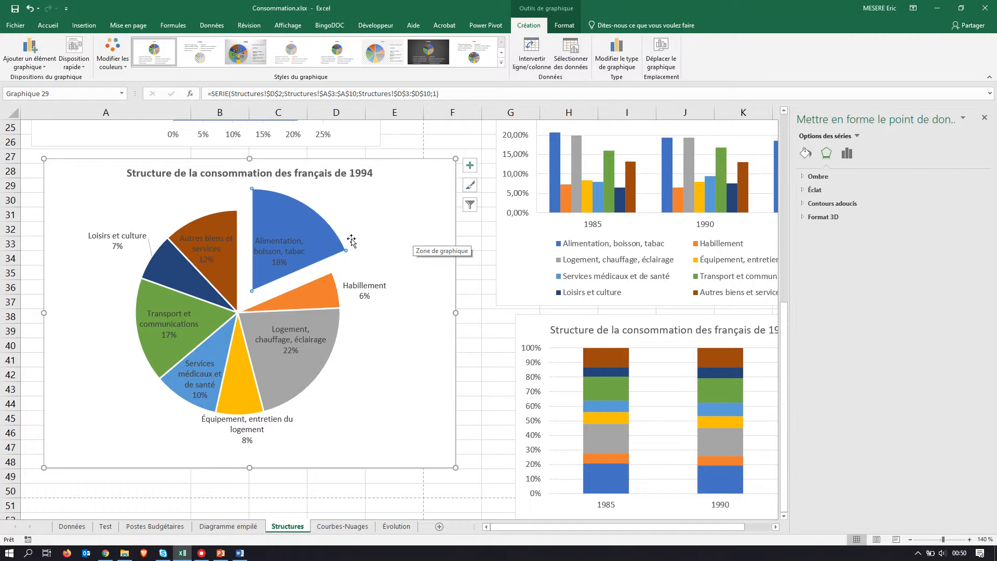
Step: Colour the category name and percentage in the "Alimentation, boisson, tabac" label white
left_click(289, 246)
left_click(276, 253)
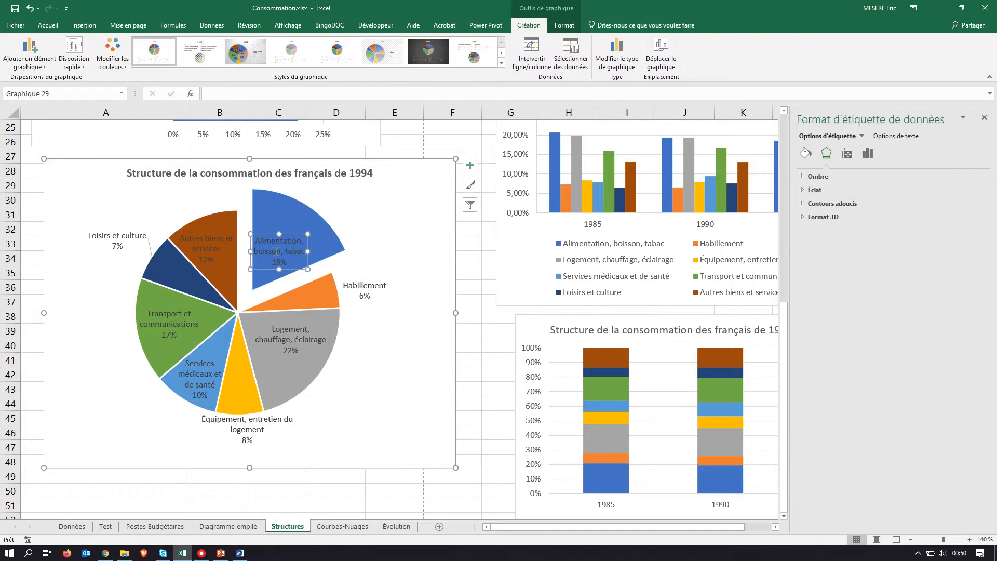
left_click(276, 251)
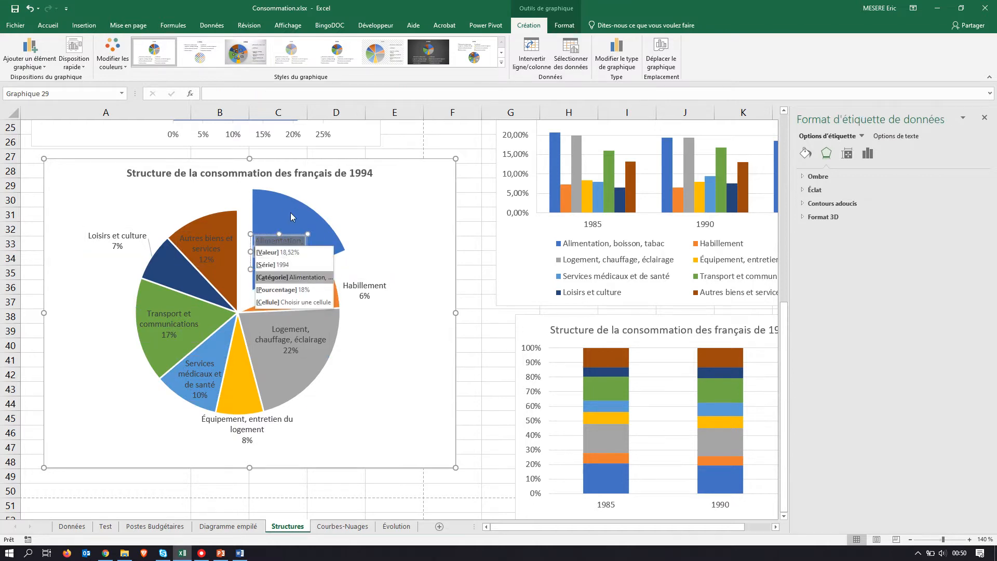
left_click_drag(291, 213, 407, 244)
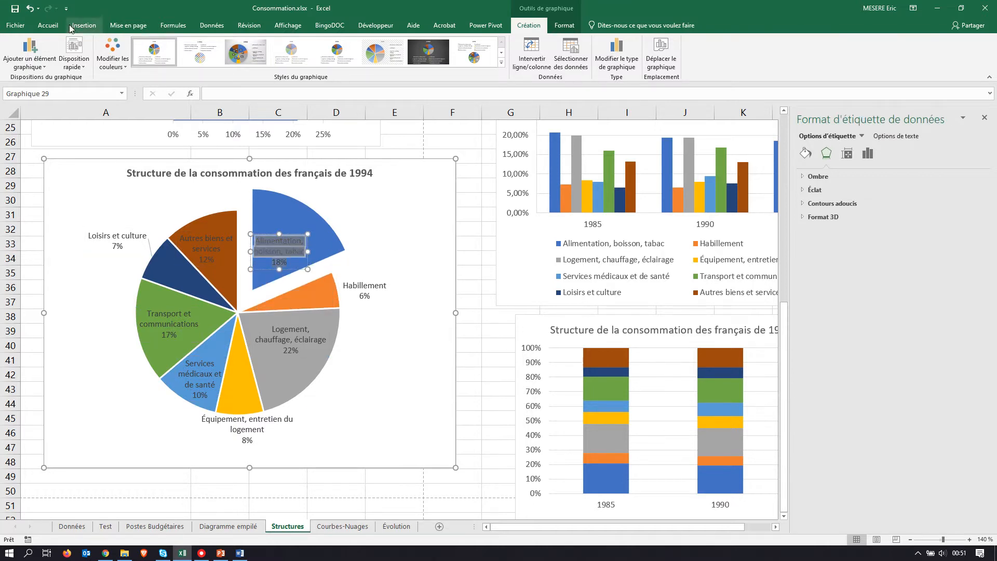
left_click(47, 26)
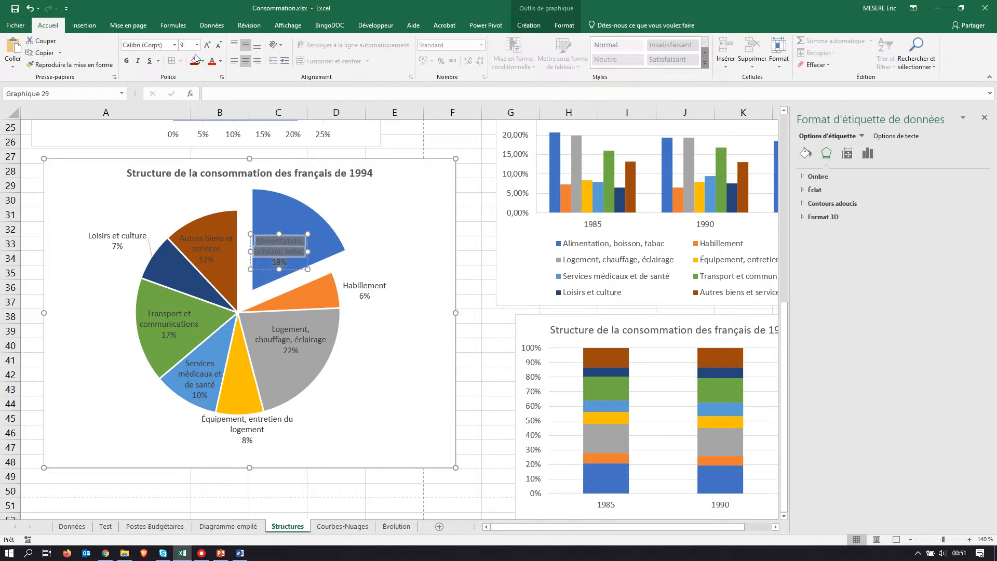
left_click(222, 62)
left_click(212, 97)
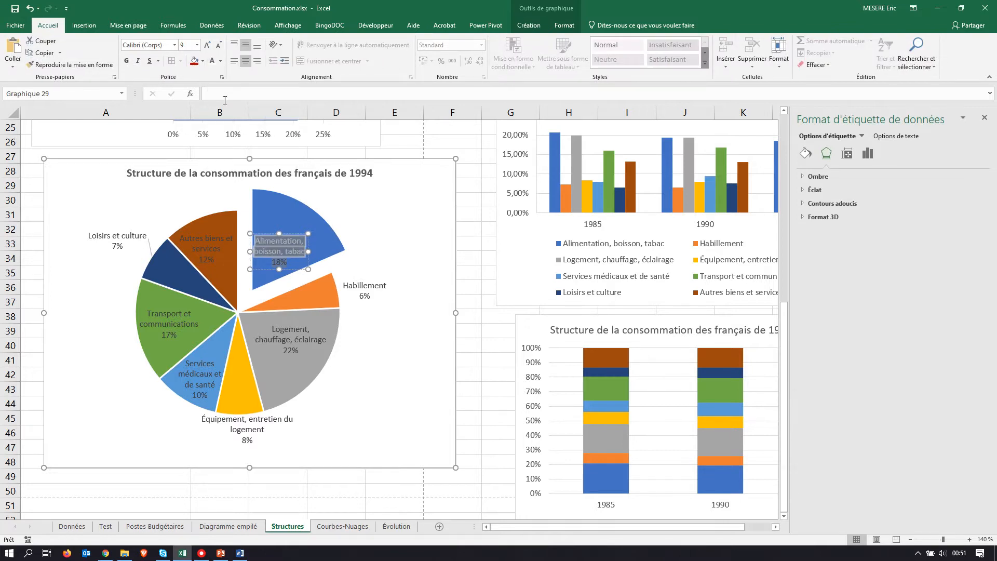
double_click(279, 262)
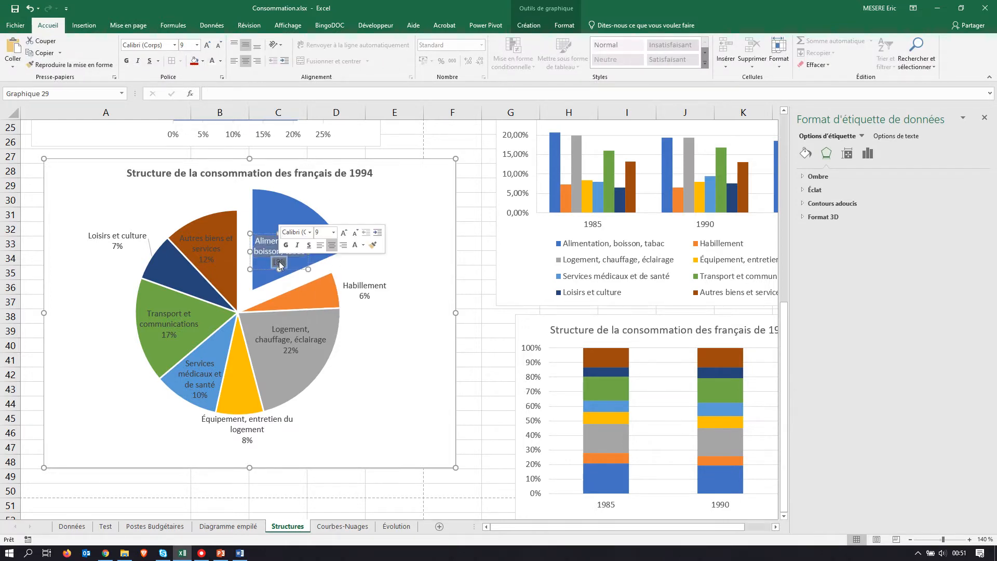
left_click(357, 194)
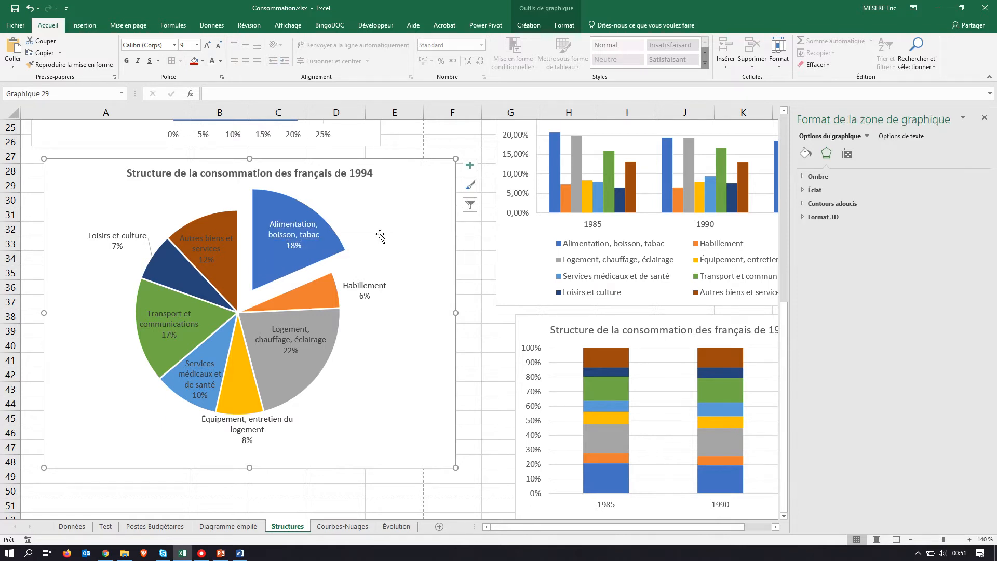
Step: Read section G of the exercise PDF for the instructions on the chart of free choice
key("alt+Tab")
scroll(602, 322, "down", 3)
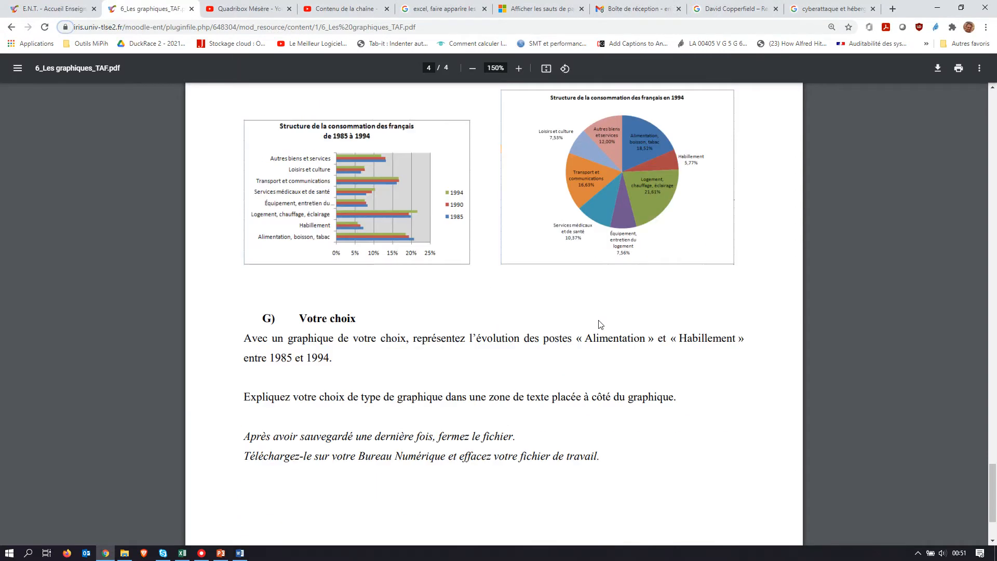
scroll(601, 324, "down", 2)
scroll(601, 324, "up", 1)
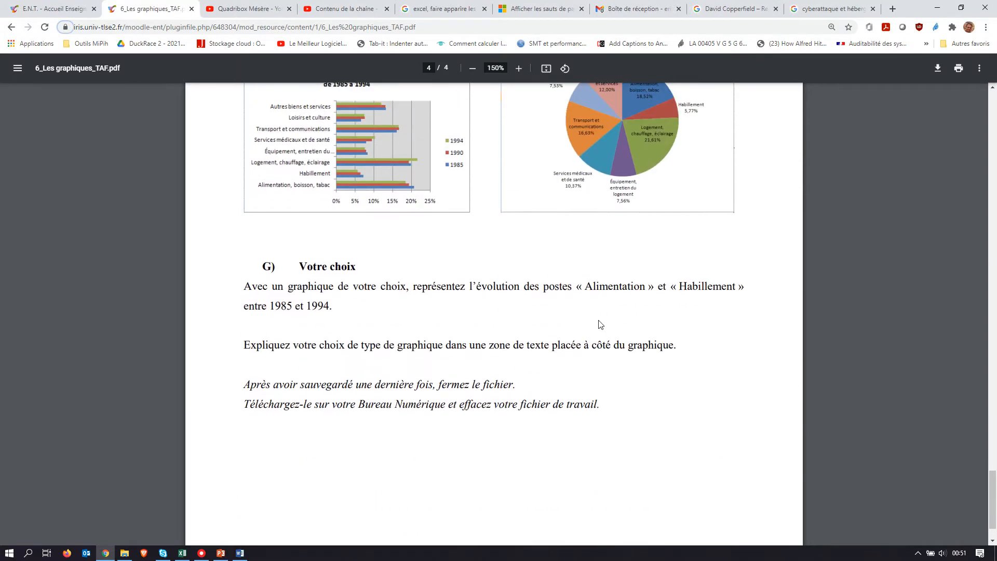
scroll(601, 324, "down", 1)
scroll(601, 324, "up", 2)
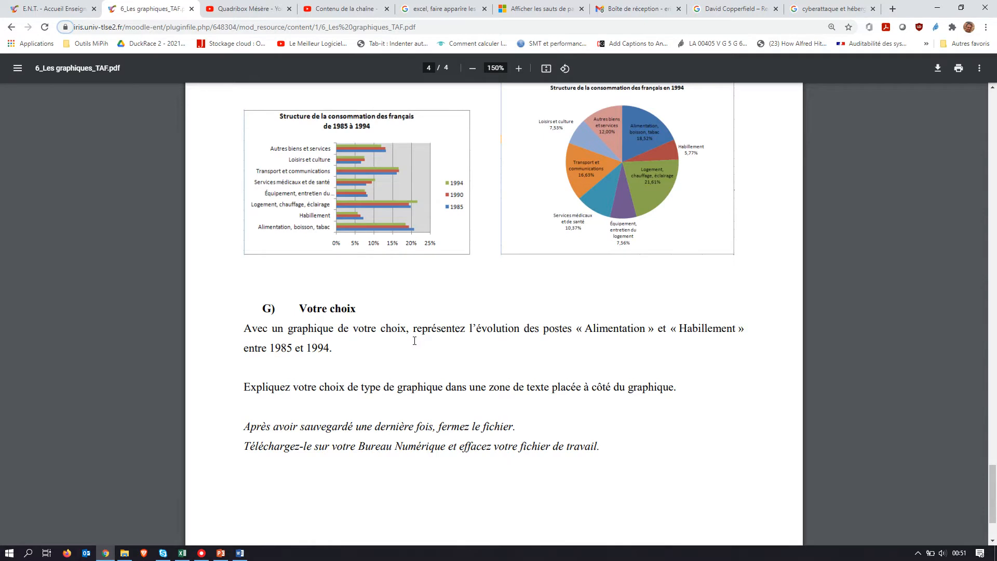
Step: Insert a clustered column chart (Histogramme groupé) from the structure table's range A2:D10 on the Structures sheet
key("alt+Tab")
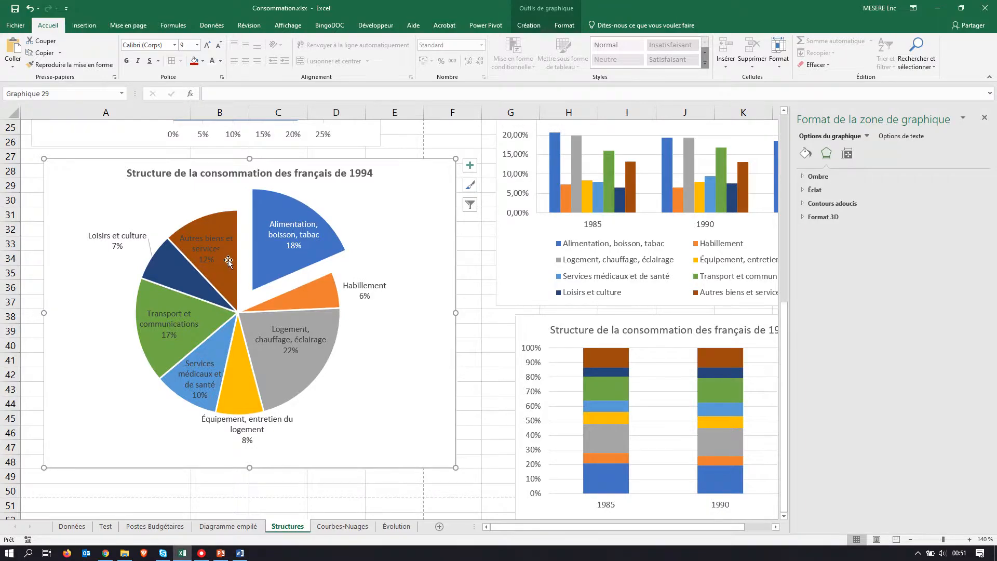
scroll(229, 259, "up", 8)
left_click_drag(154, 142, 326, 259)
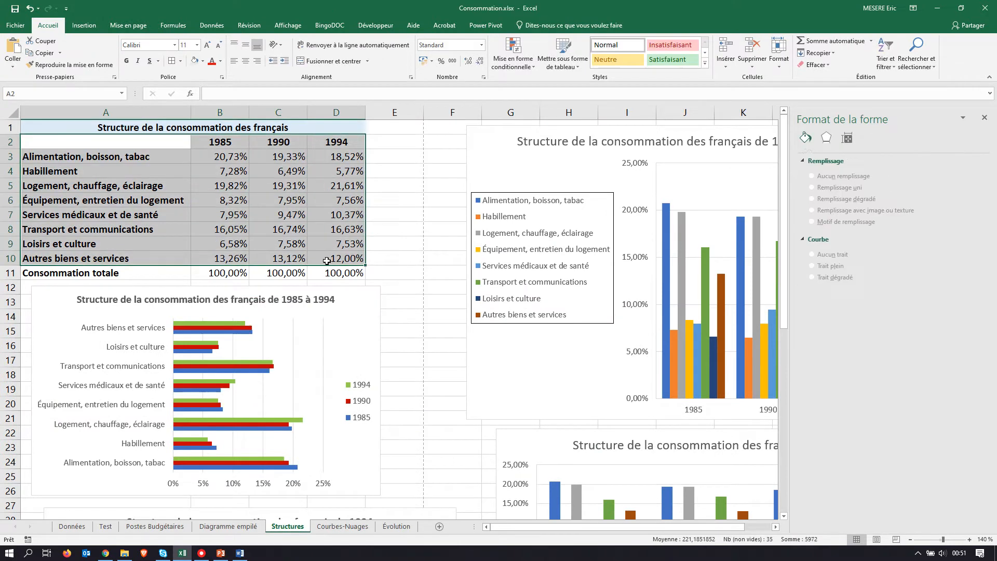
left_click(83, 26)
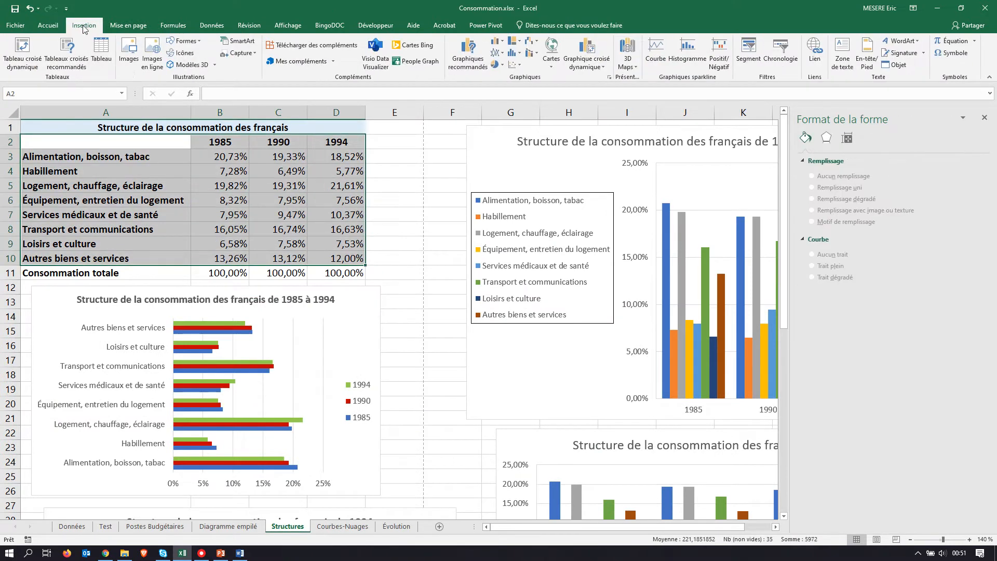
left_click(466, 56)
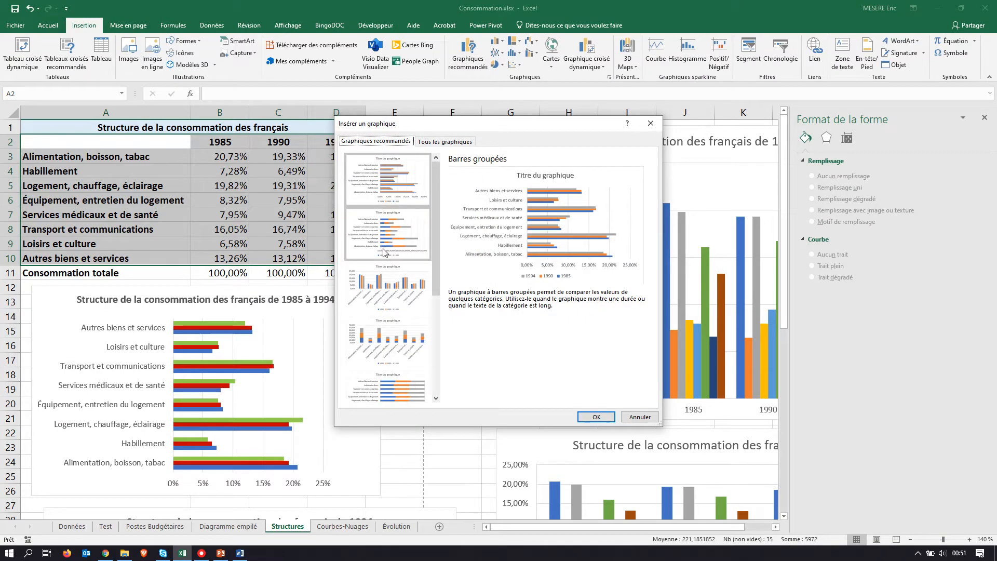
left_click(390, 278)
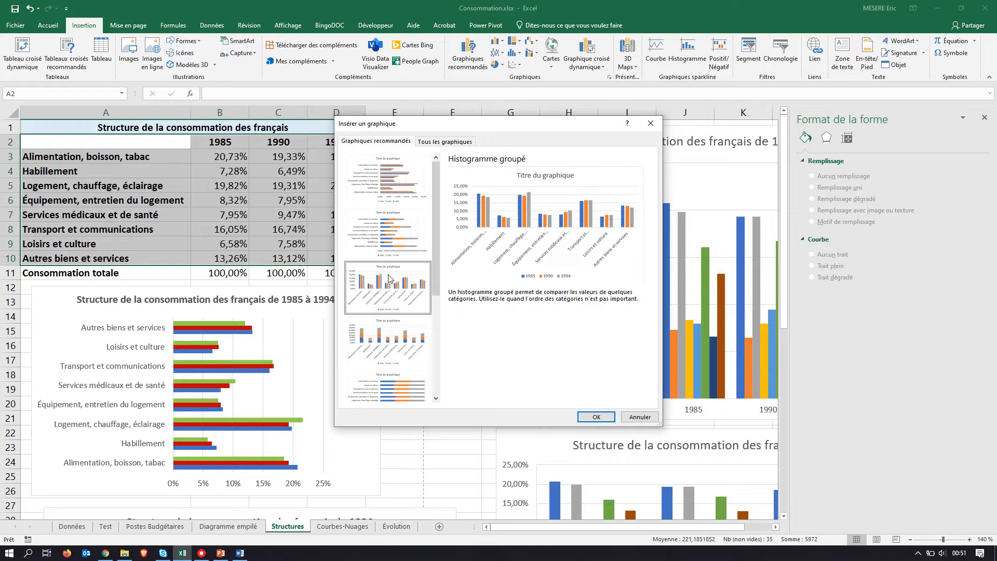
left_click(596, 416)
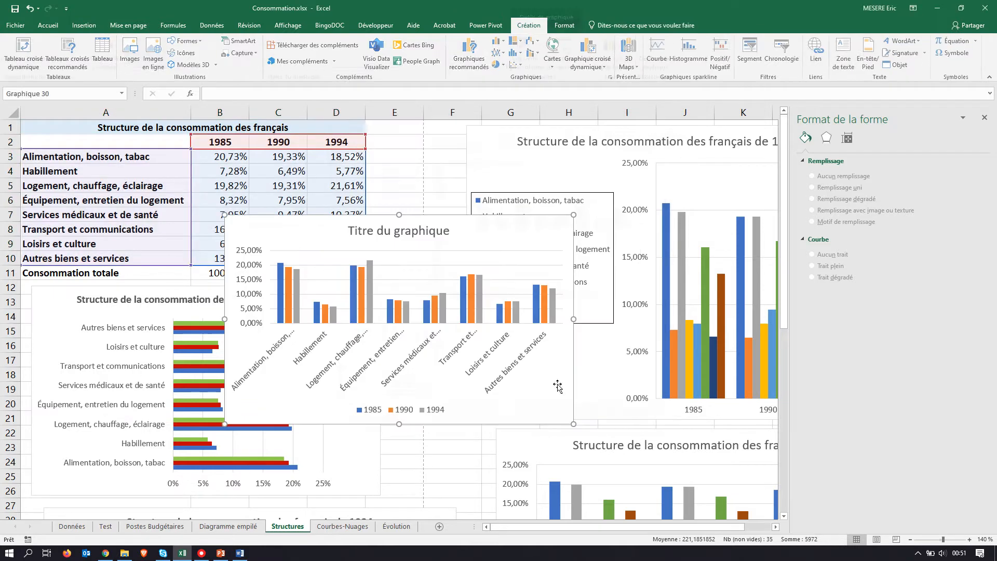
Step: Move the new column chart below the 1994 pie chart, starting at row 51, and enlarge it to reach about column F, row 67
left_click_drag(307, 247, 256, 347)
scroll(289, 254, "down", 6)
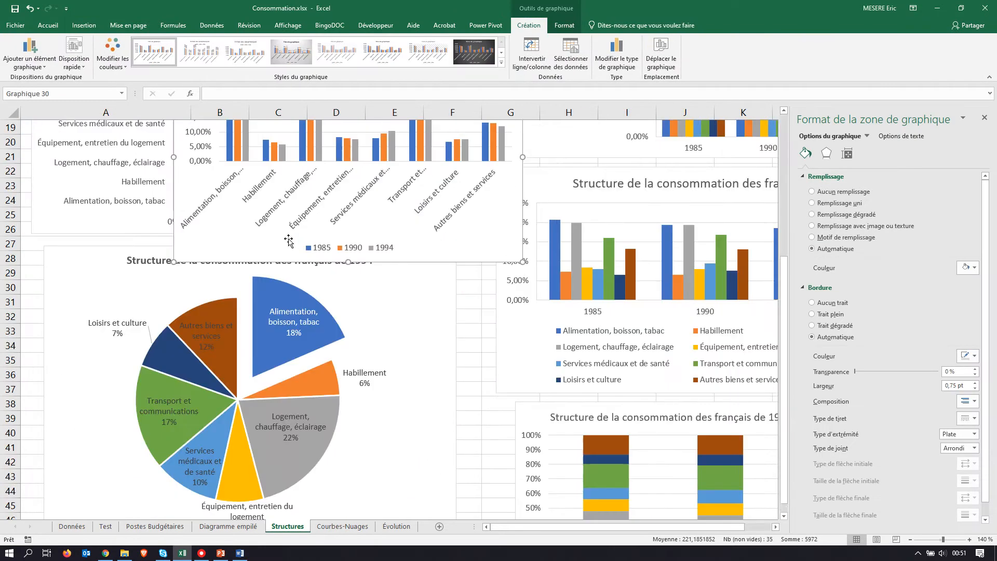
scroll(281, 228, "up", 3)
left_click_drag(232, 199, 198, 341)
scroll(205, 312, "down", 4)
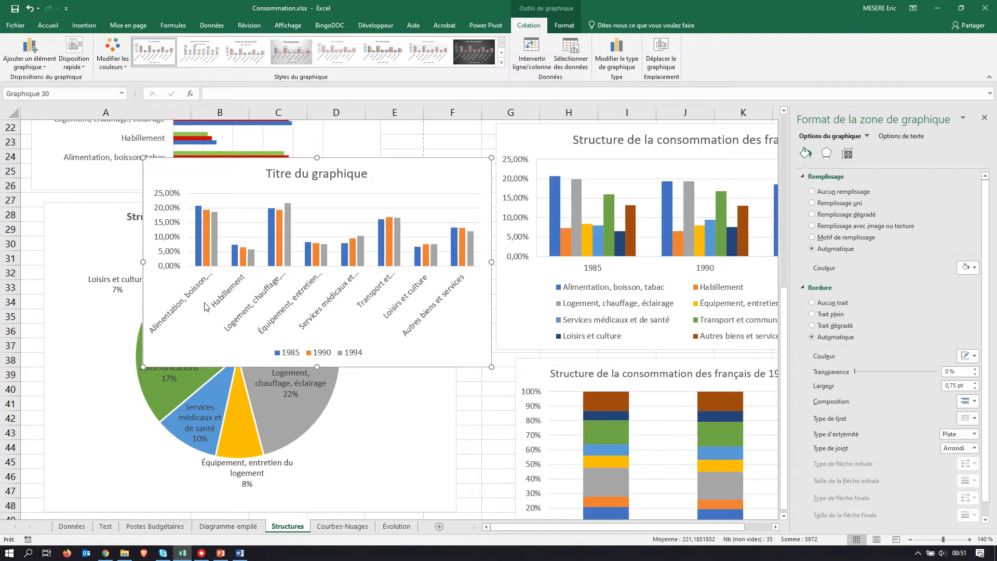
left_click_drag(204, 167, 192, 363)
scroll(192, 363, "down", 4)
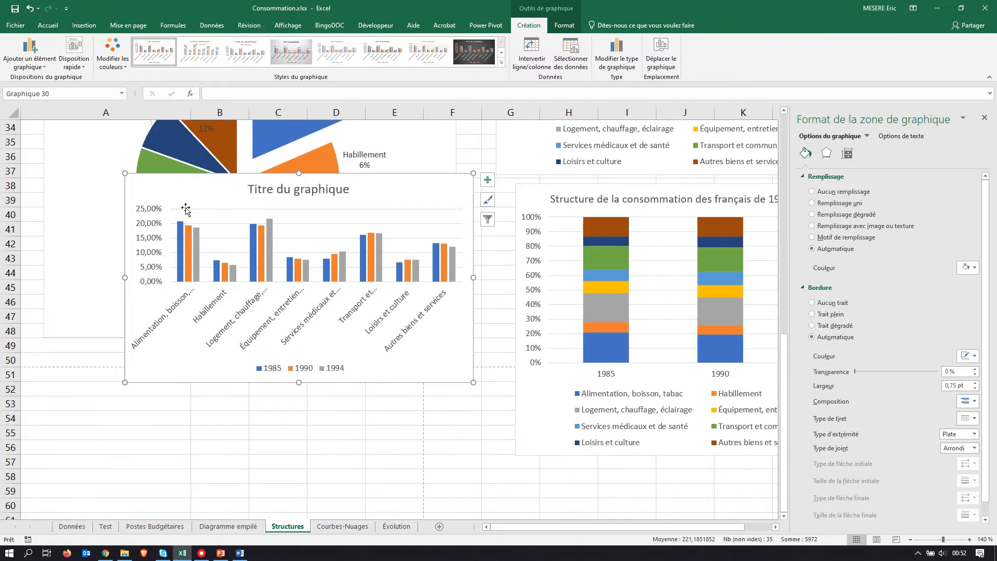
left_click_drag(185, 207, 148, 385)
scroll(148, 386, "down", 3)
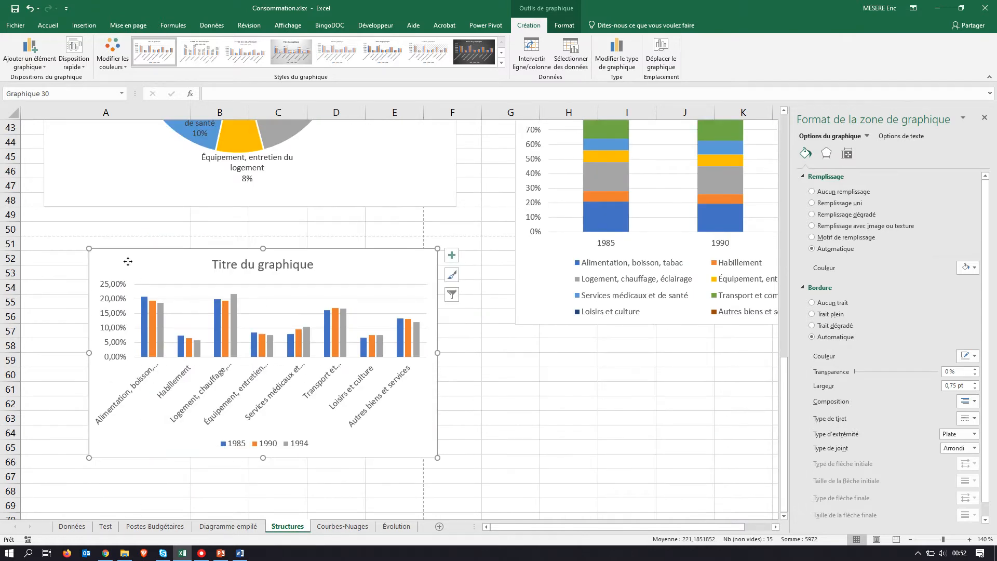
left_click_drag(132, 260, 80, 253)
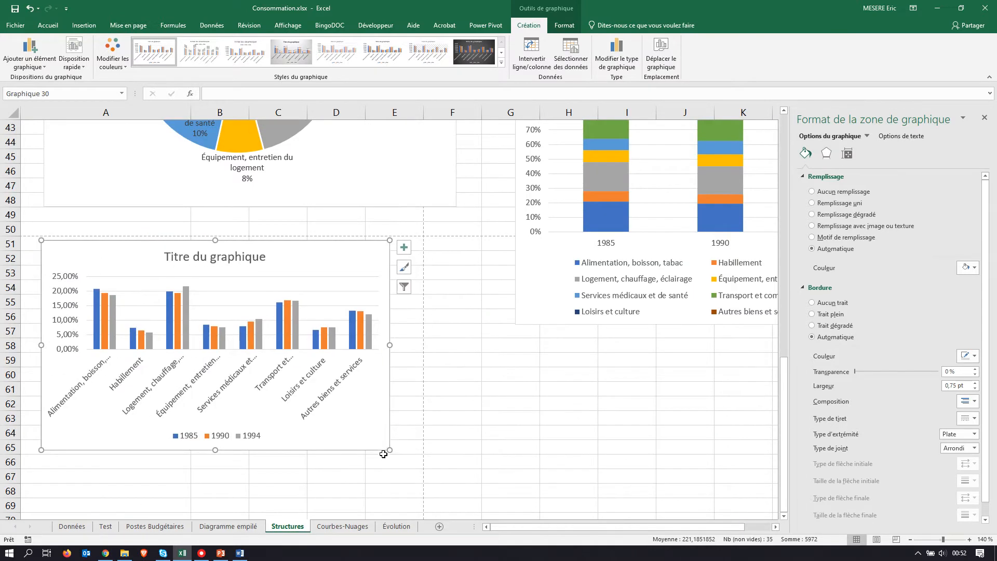
left_click_drag(389, 449, 454, 479)
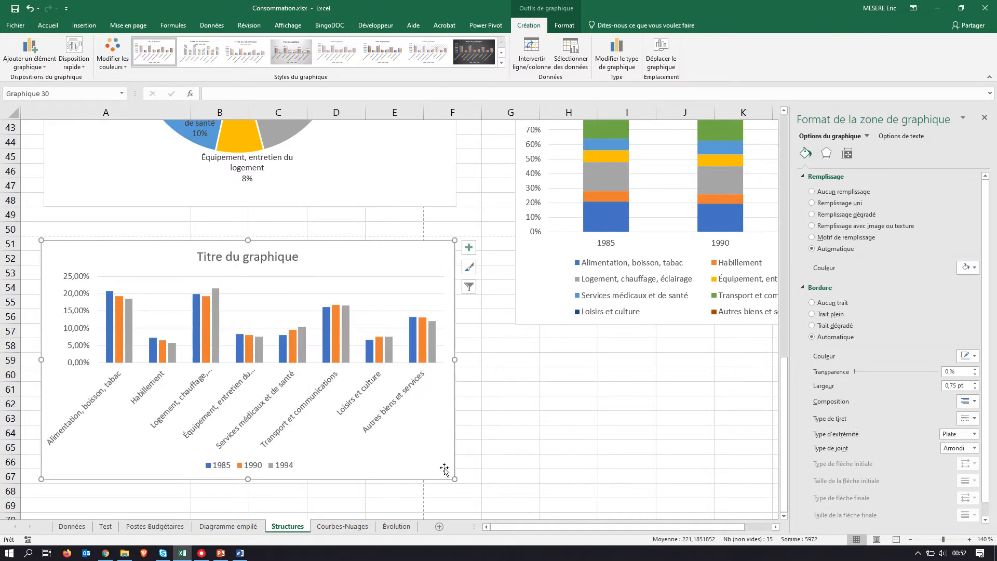
Step: Copy the bar chart's title "Structure de la consommation des français de 1985 à 1994" and paste it over the new column chart's placeholder title
scroll(356, 384, "up", 13)
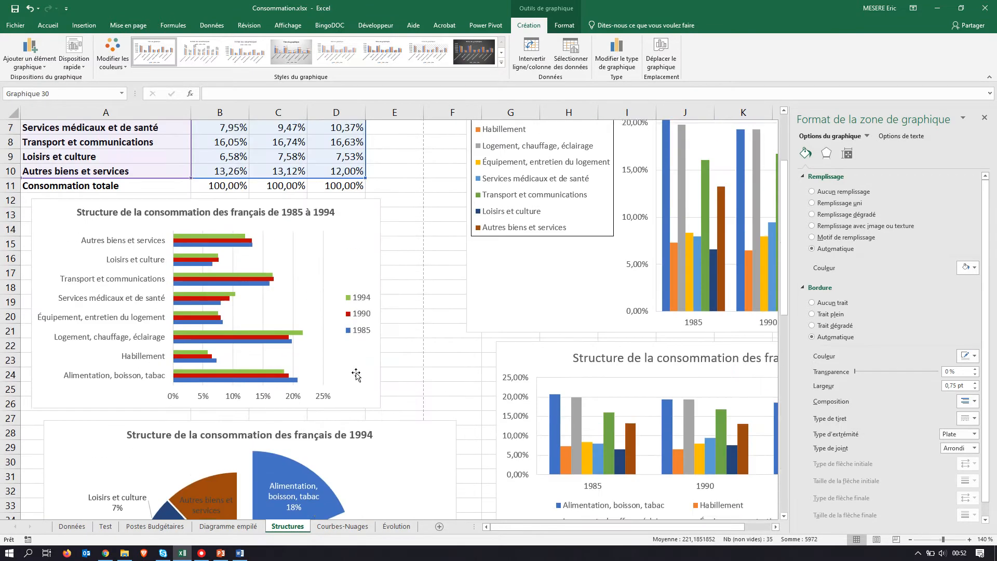
left_click(355, 296)
left_click(275, 255)
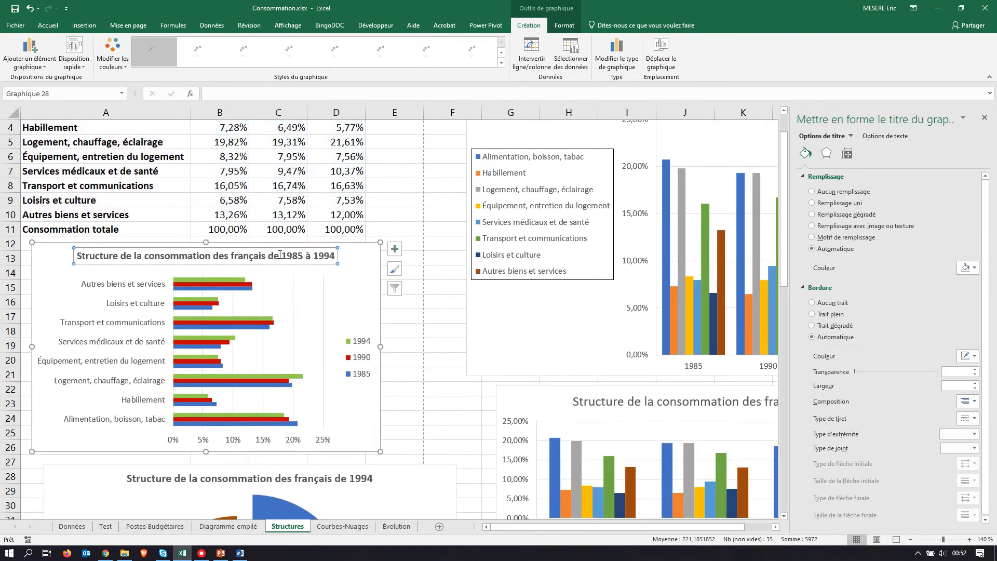
double_click(275, 255)
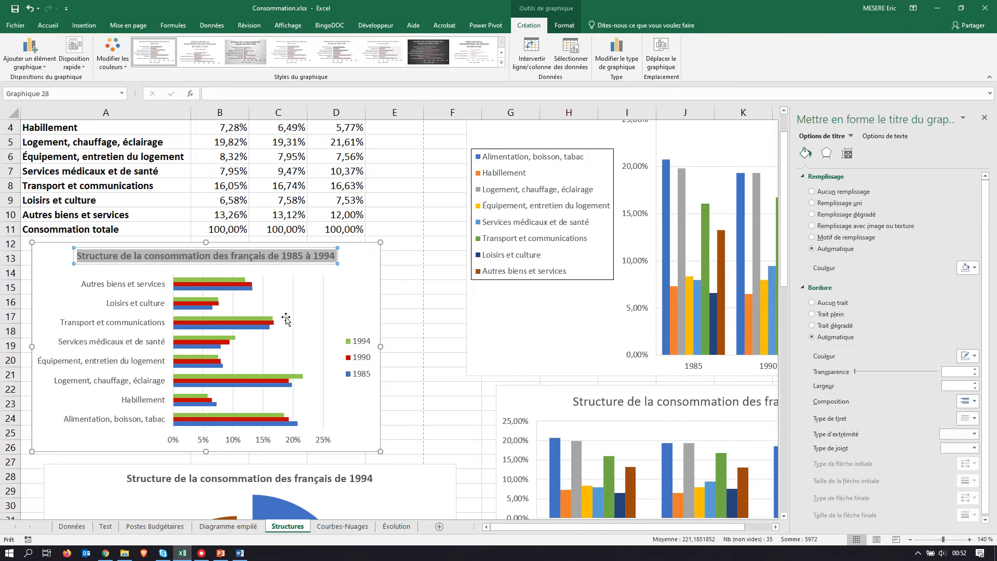
scroll(285, 318, "down", 5)
scroll(286, 321, "down", 7)
left_click(256, 300)
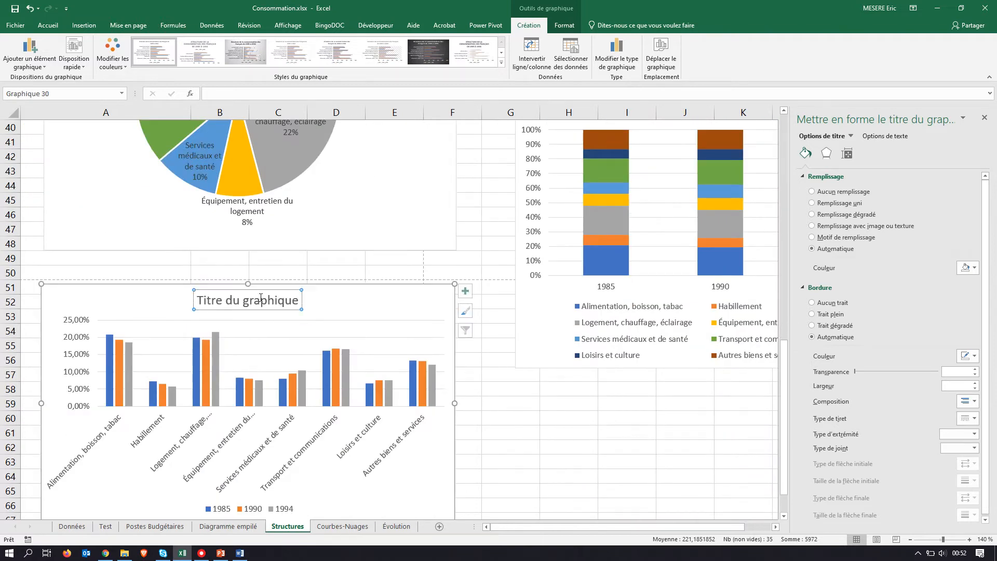
triple_click(256, 300)
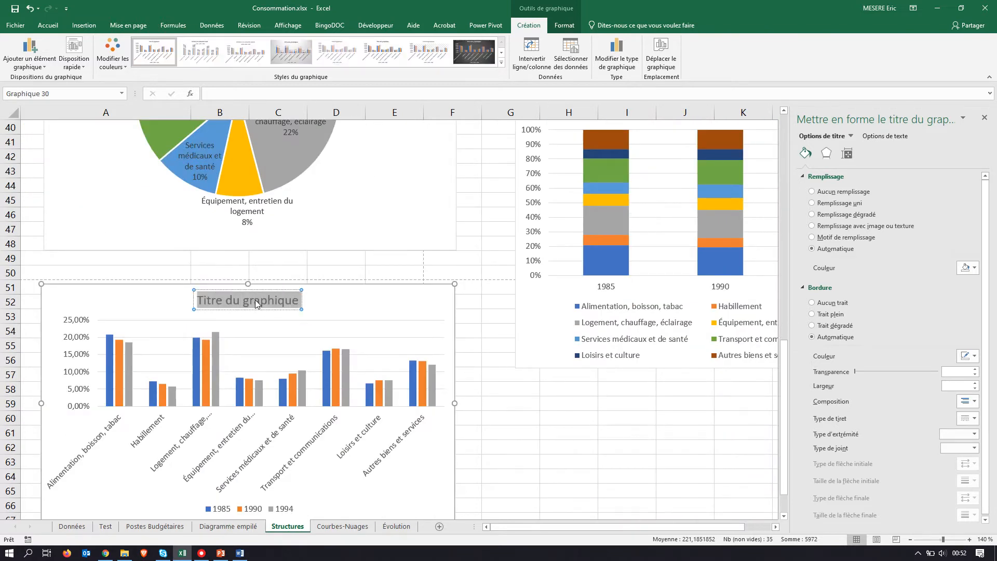
type("Structure de la consommation des français de 1985 à 1994")
left_click(502, 347)
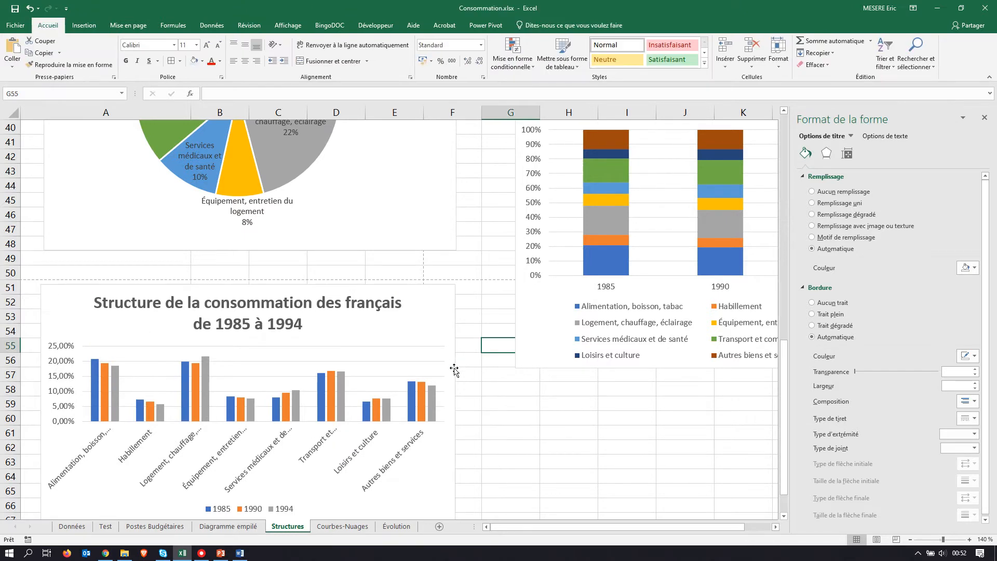
Step: Set the font size of the new column chart's title to 12
scroll(321, 296, "down", 2)
left_click(236, 237)
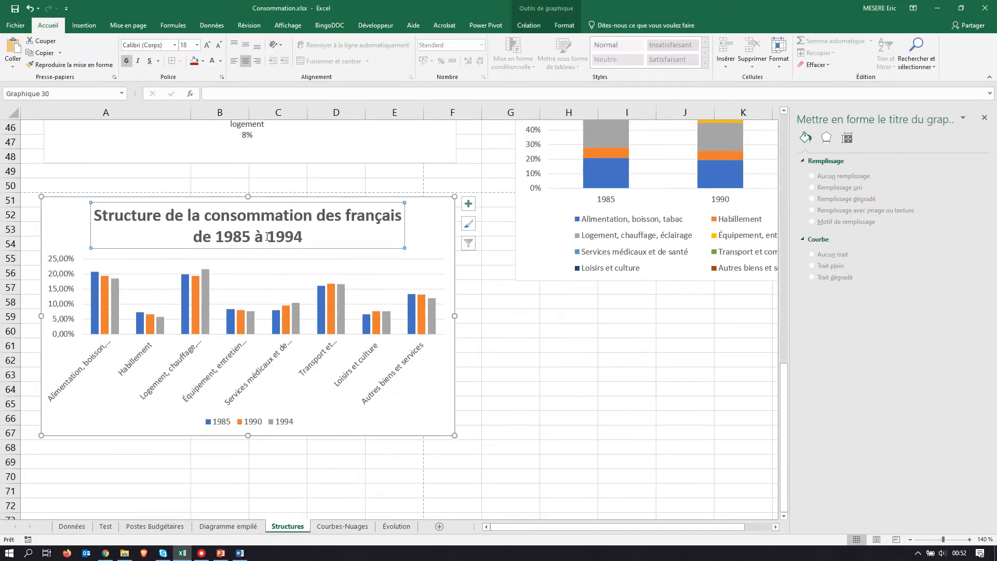
triple_click(236, 237)
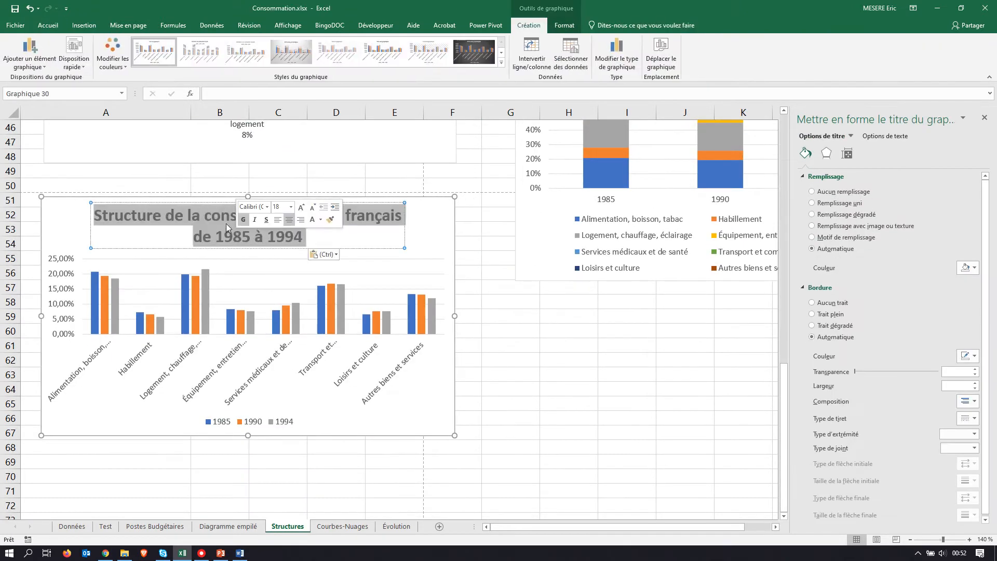
left_click(47, 27)
left_click(197, 46)
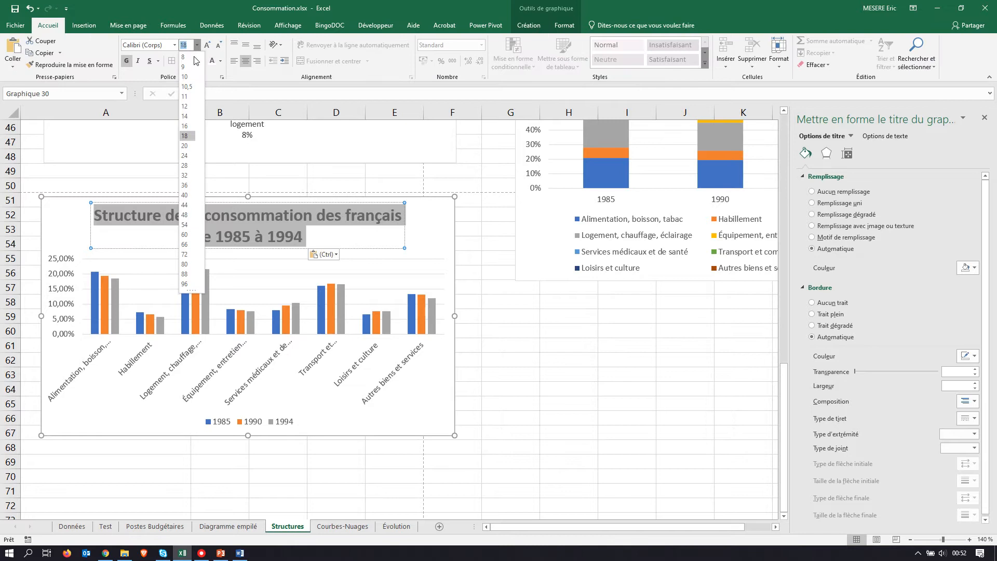
left_click(186, 106)
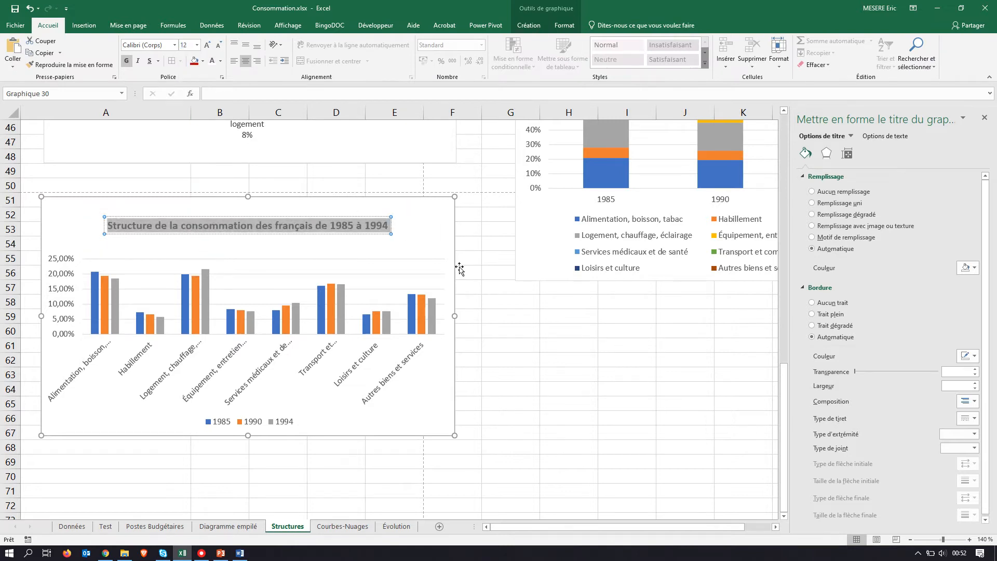
left_click(486, 271)
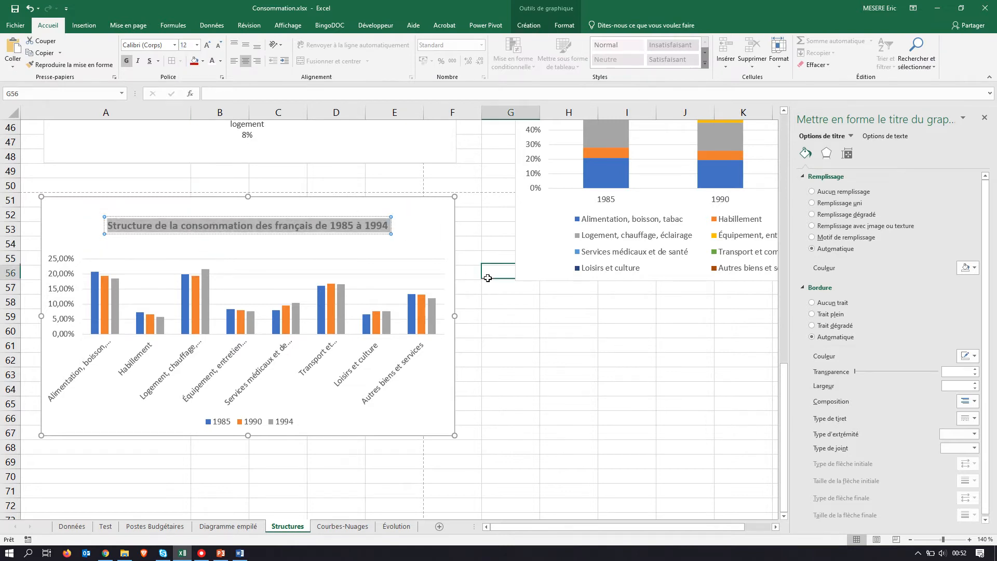
Step: Check section G of the exercise PDF for the required items, and filter the chart's categories to "Alimentation, boisson, tabac" and "Habillement" only
left_click(439, 213)
key("alt+Tab")
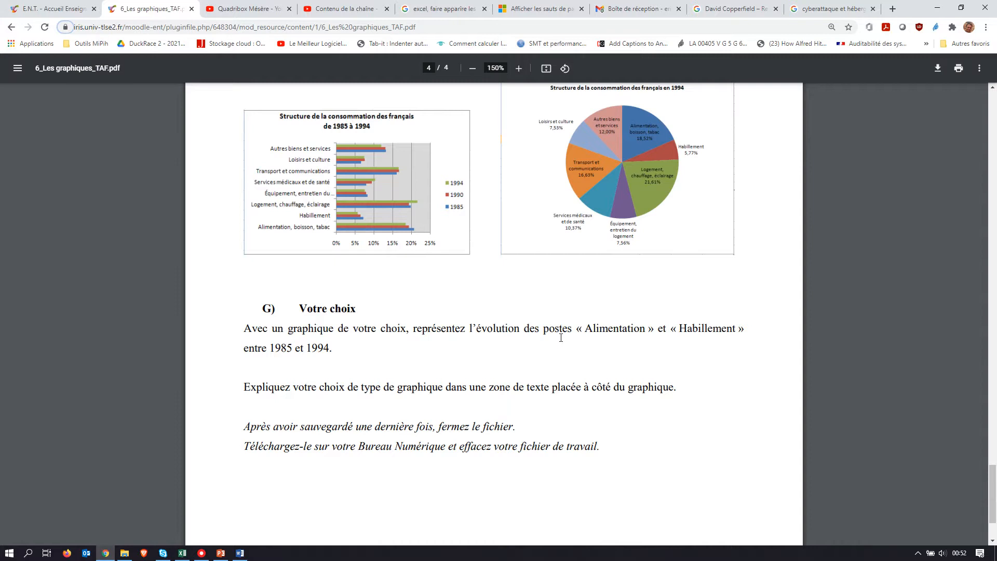
left_click_drag(586, 328, 740, 330)
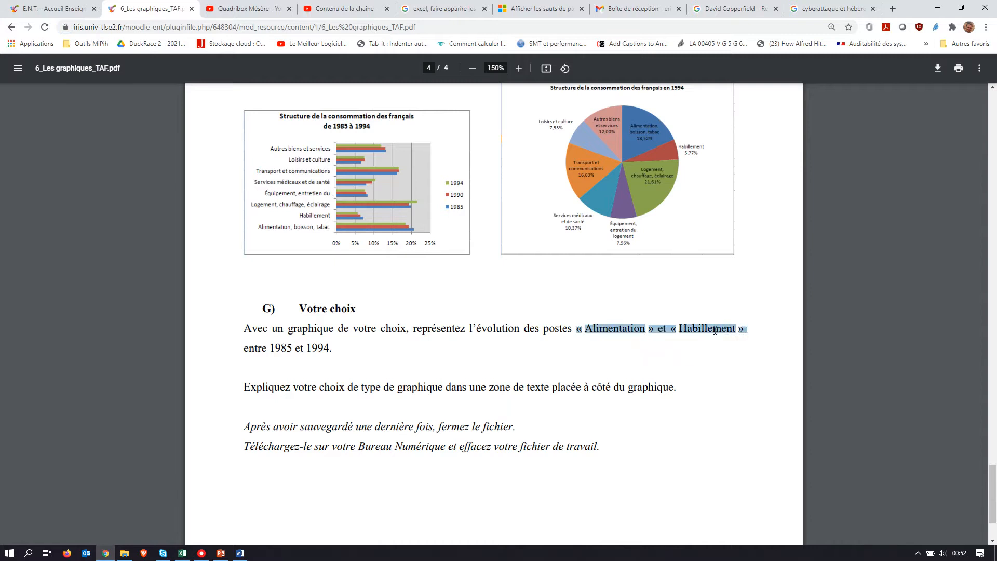
key("alt+Tab")
left_click(470, 242)
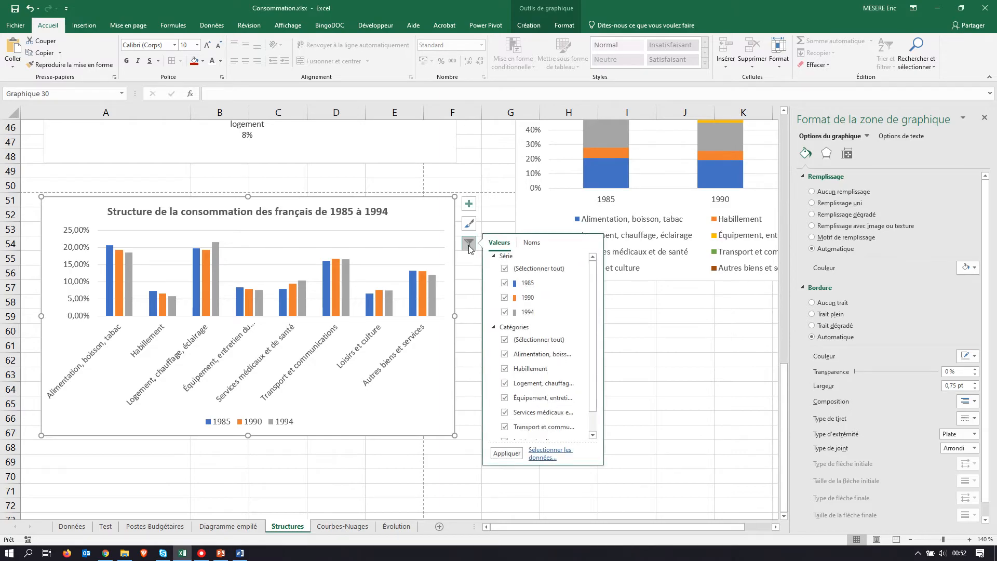
left_click(505, 340)
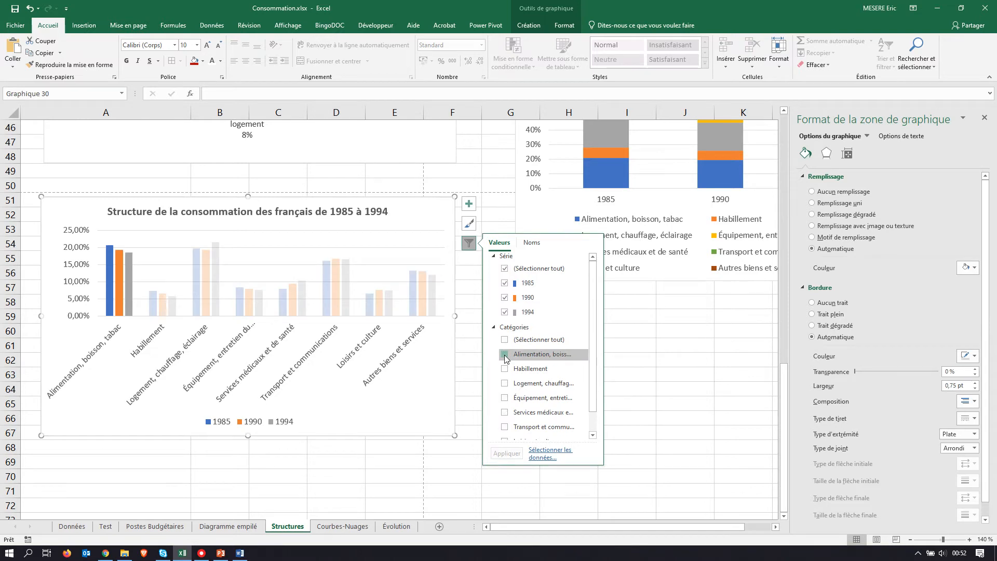
left_click(505, 357)
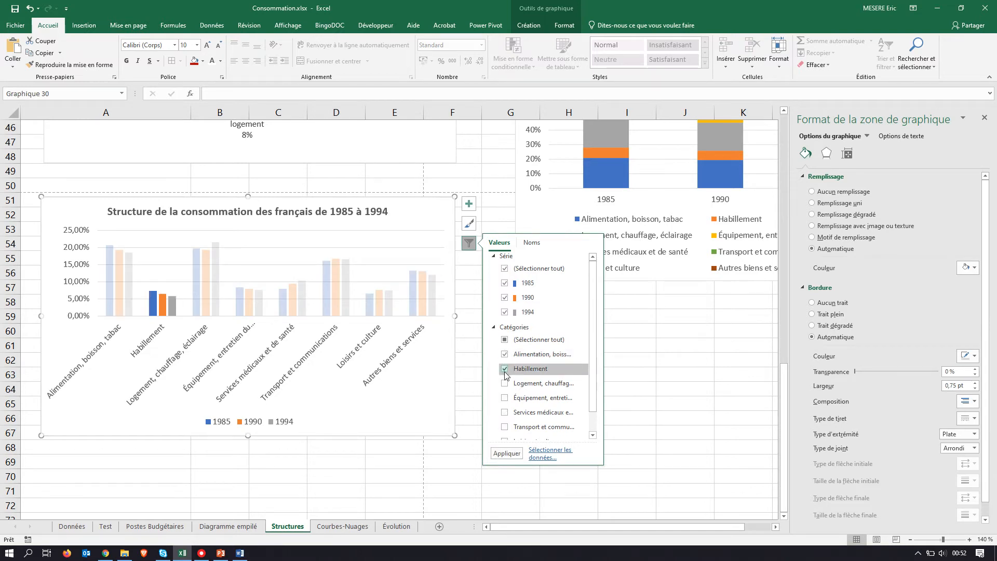
left_click(506, 454)
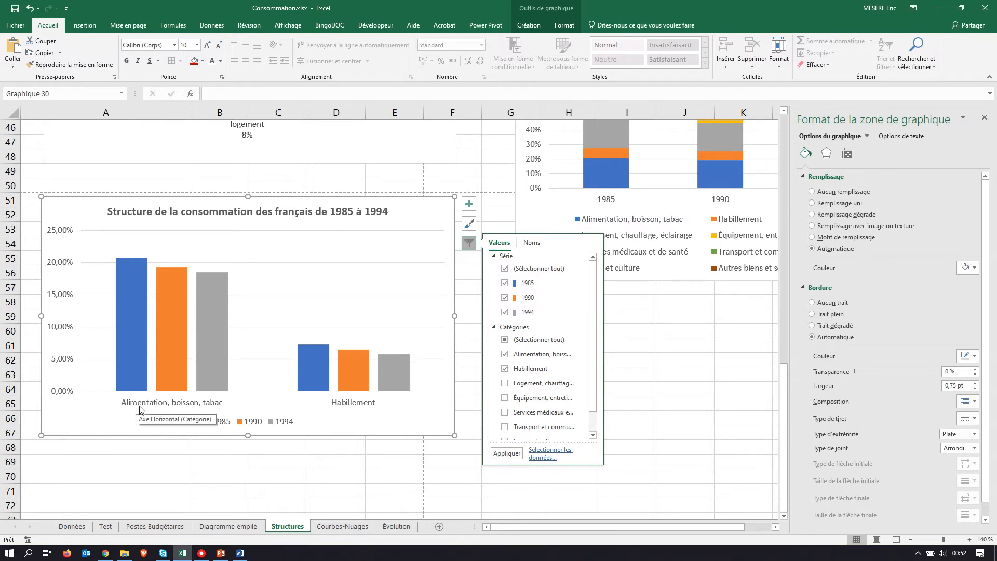
Step: Recheck section G of the exercise PDF, and swap the chart's rows and columns so the years form the horizontal axis
key("alt+Tab")
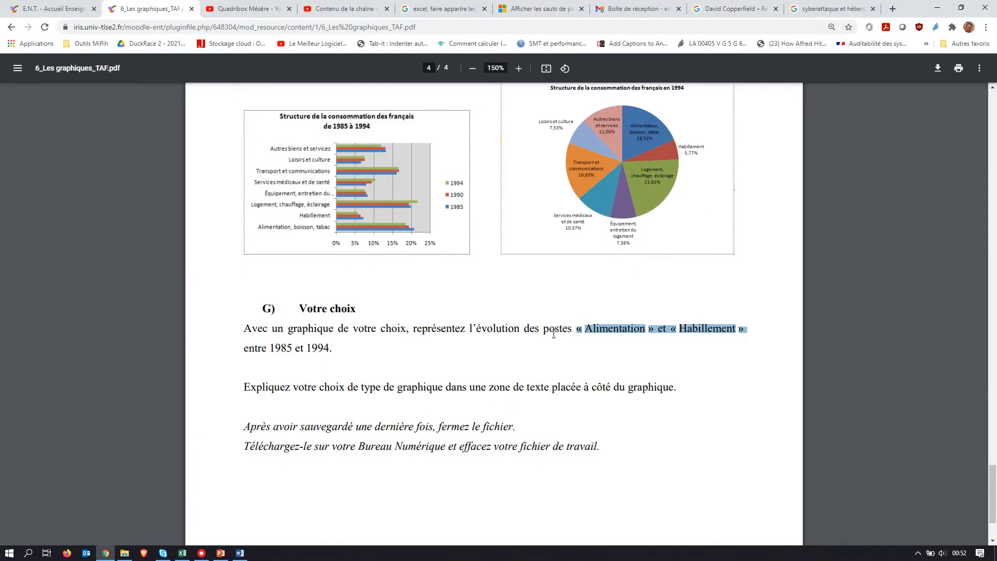
key("alt+Tab")
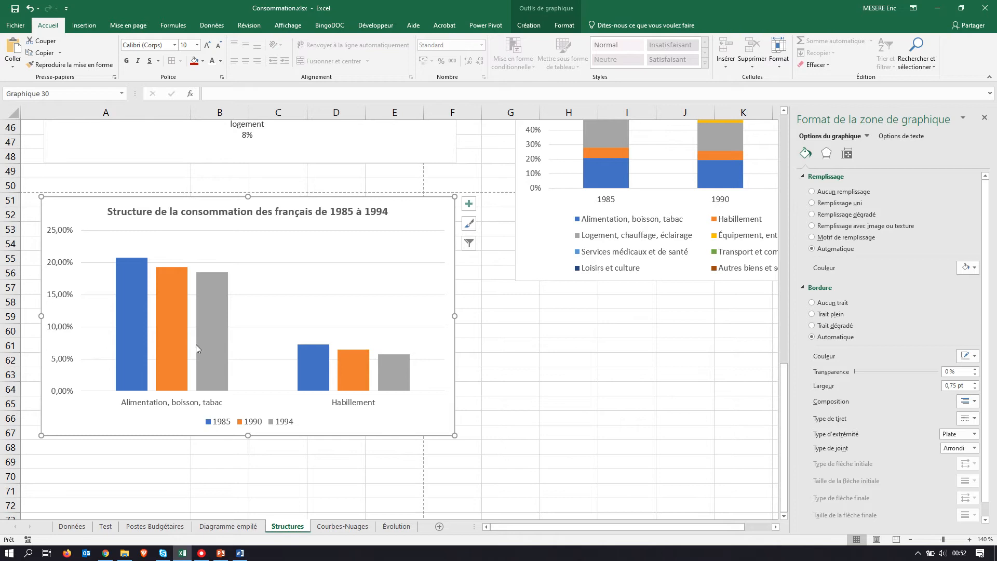
left_click(528, 25)
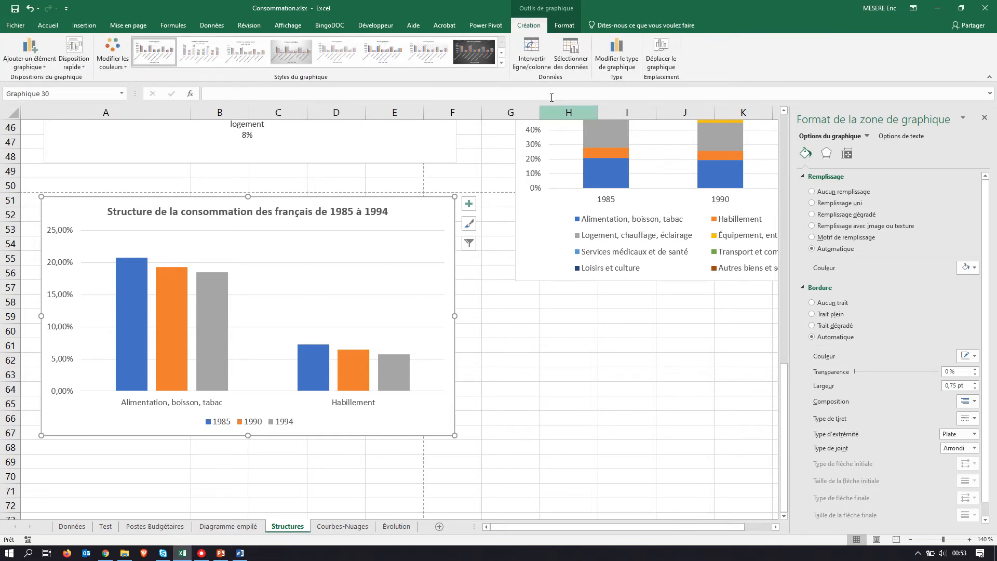
left_click(533, 51)
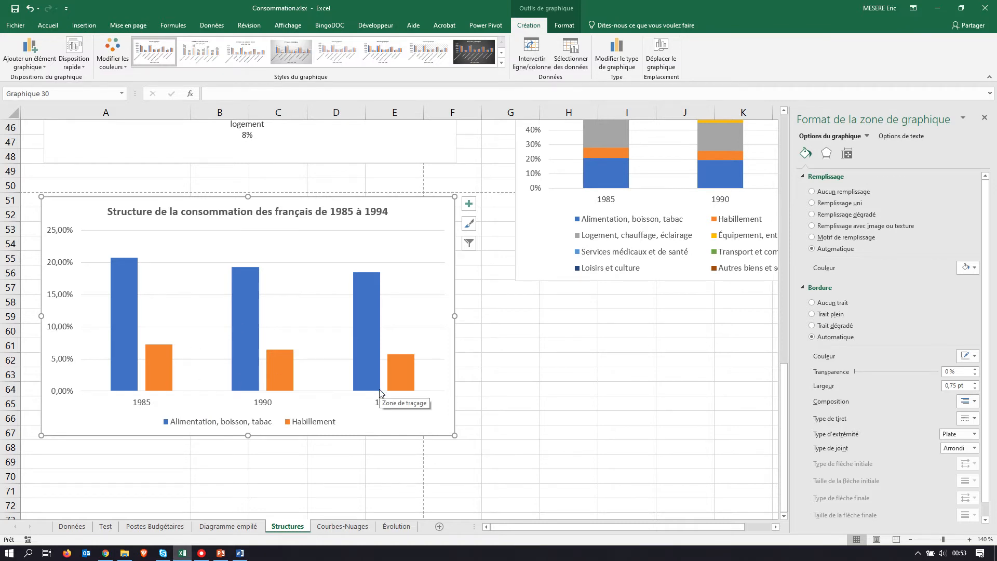
Step: Preview the area and XY scatter types for the filtered chart, and change its type to a plain line chart (Courbe) with years as categories
mouse_move(381, 391)
mouse_move(166, 354)
left_click(616, 53)
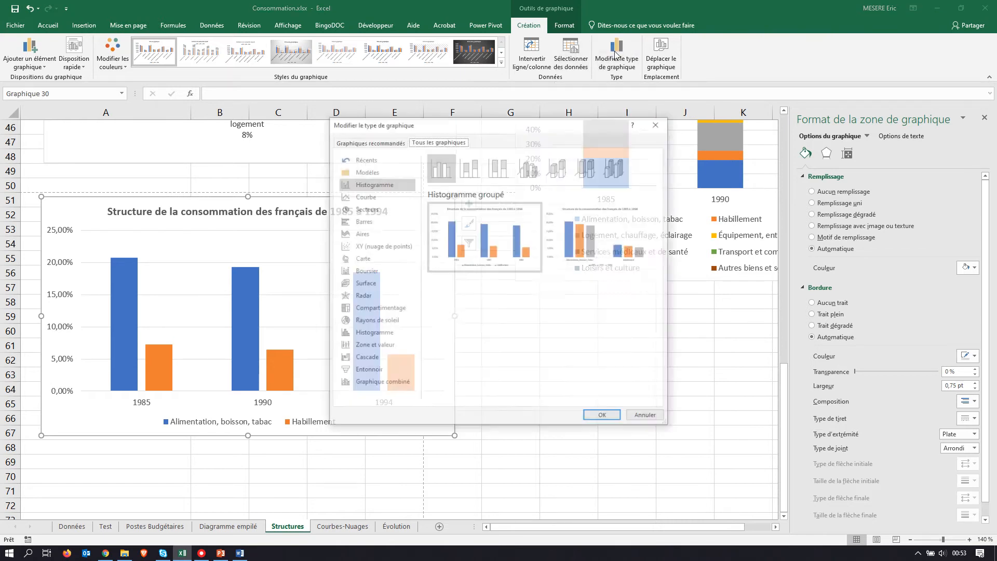
left_click(355, 198)
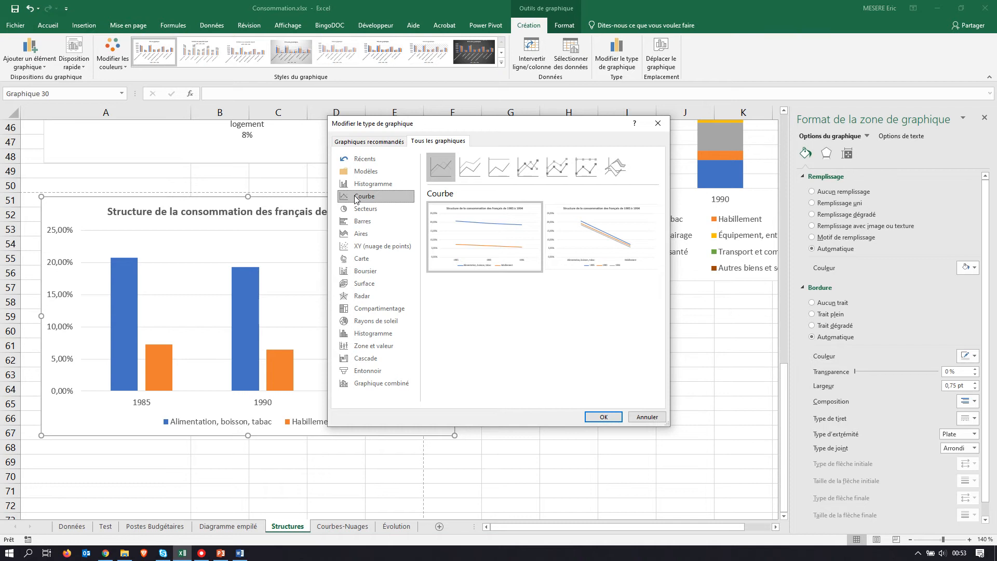
mouse_move(467, 218)
left_click(367, 236)
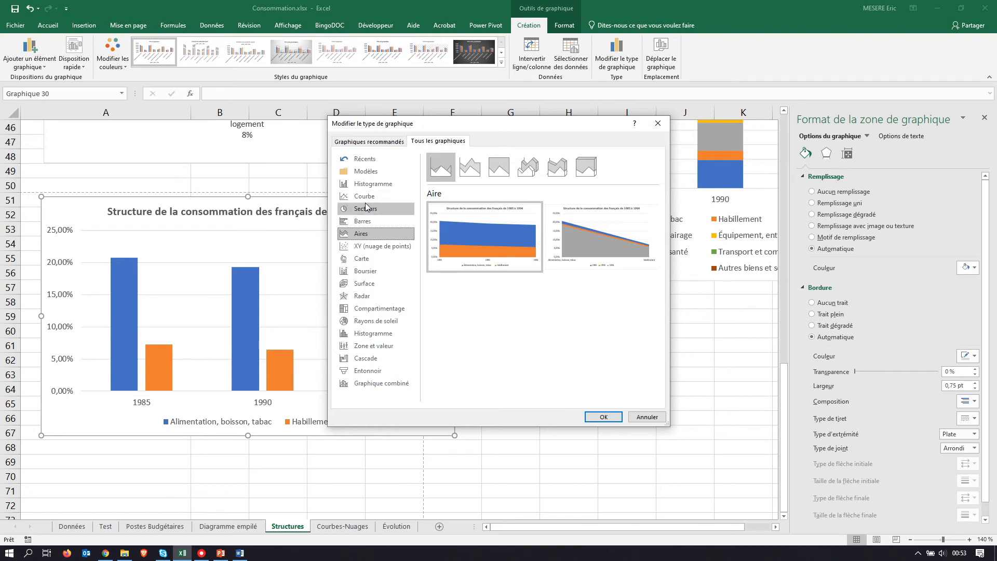
left_click(376, 247)
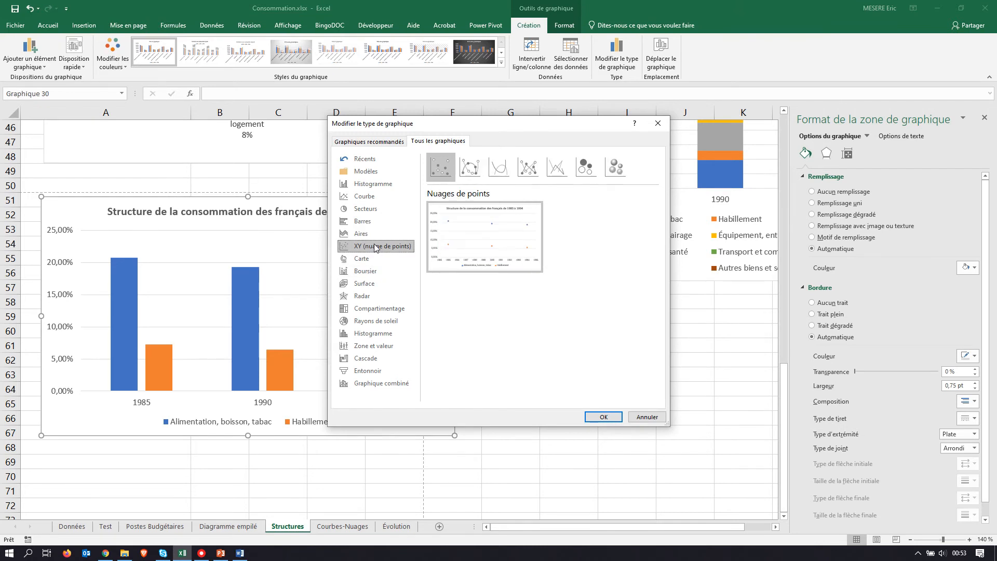
left_click(523, 167)
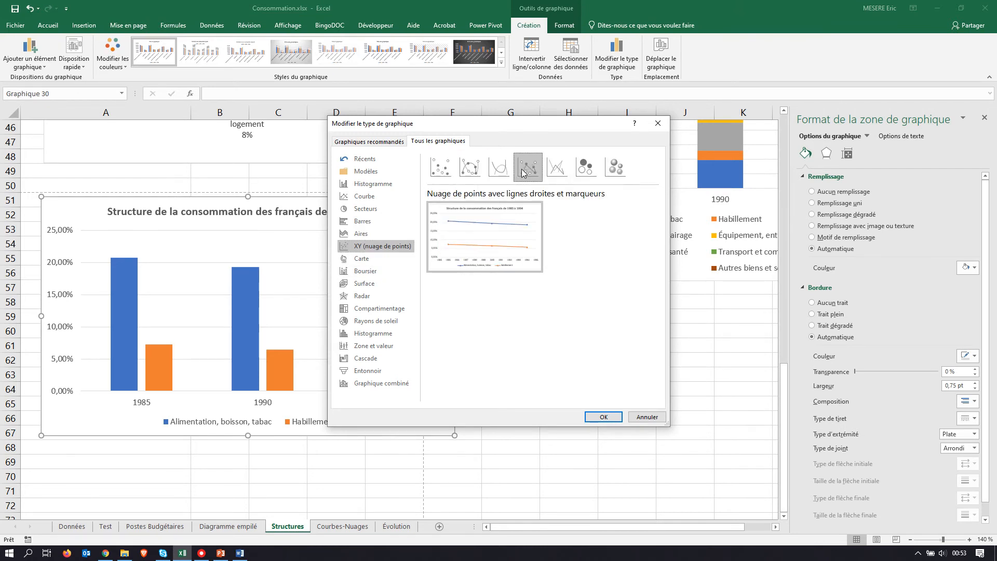
left_click(363, 196)
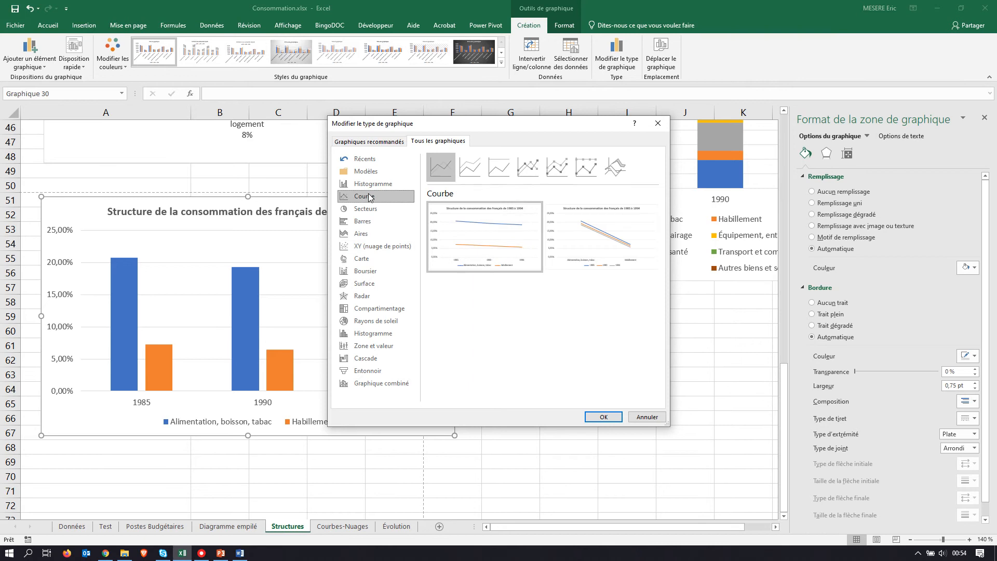
left_click(604, 418)
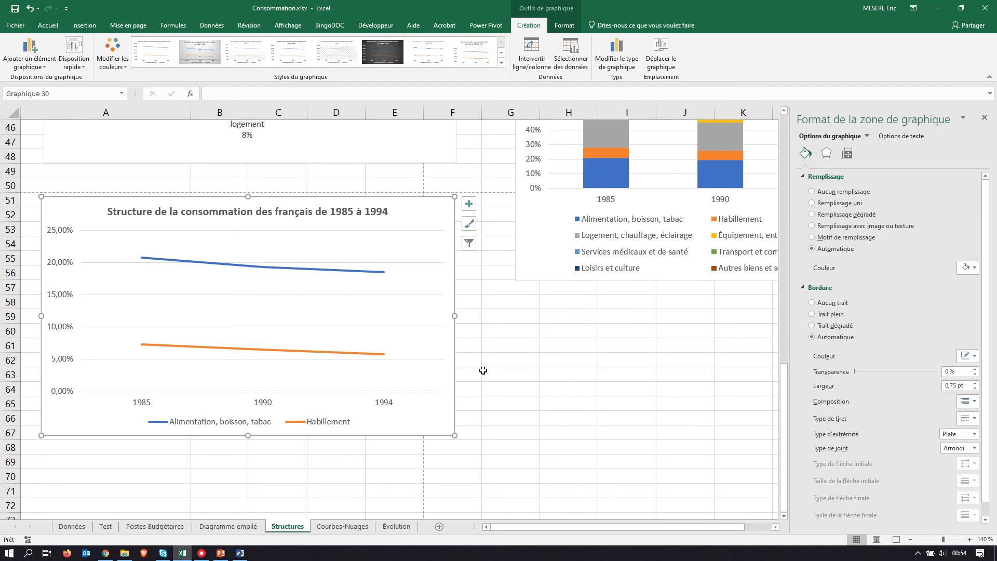
Step: Read the end of section G in the exercise PDF for the text box and closing instructions, and return to an empty cell beside the line chart
key("alt+Tab")
scroll(583, 393, "down", 2)
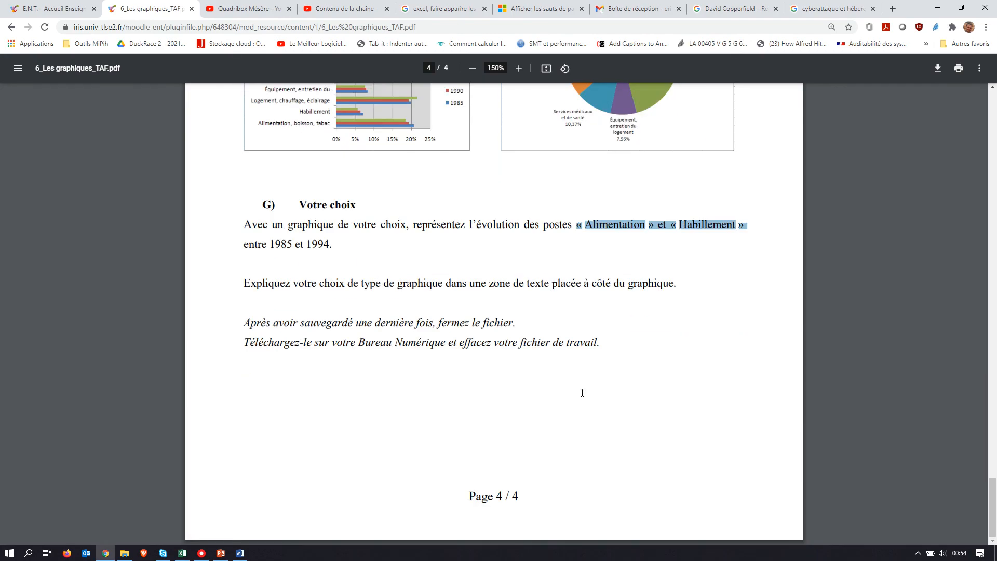
key("alt+Tab")
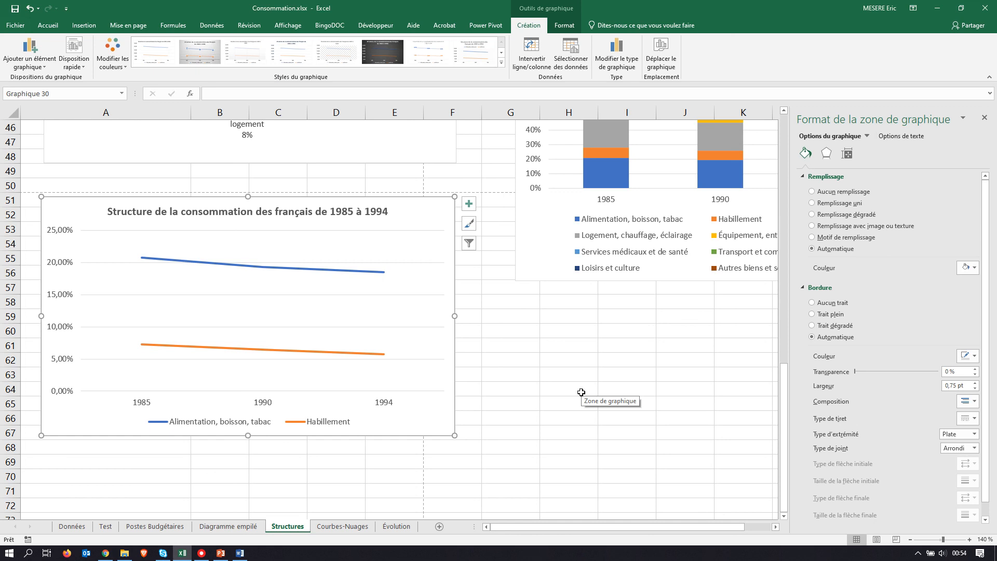
left_click(538, 365)
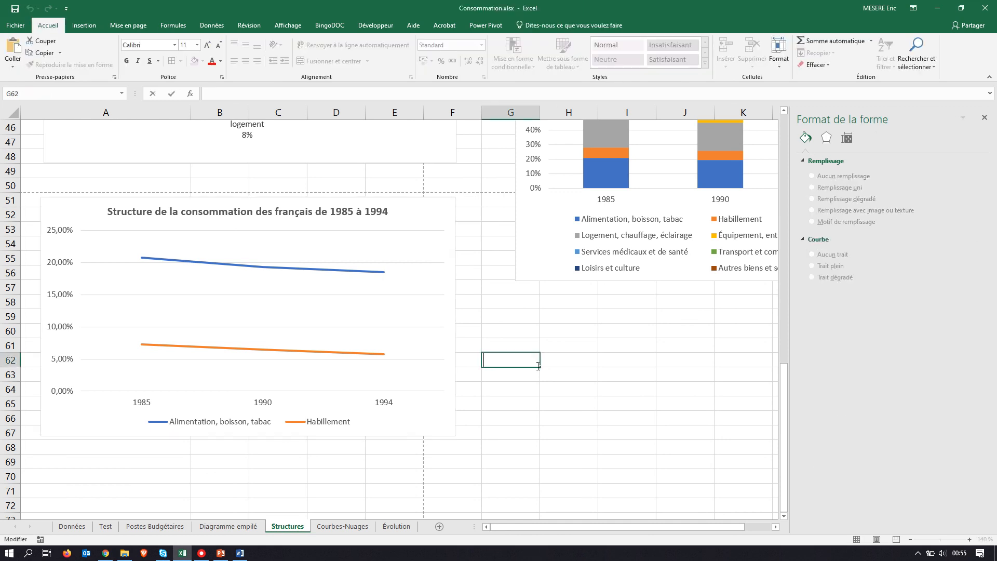